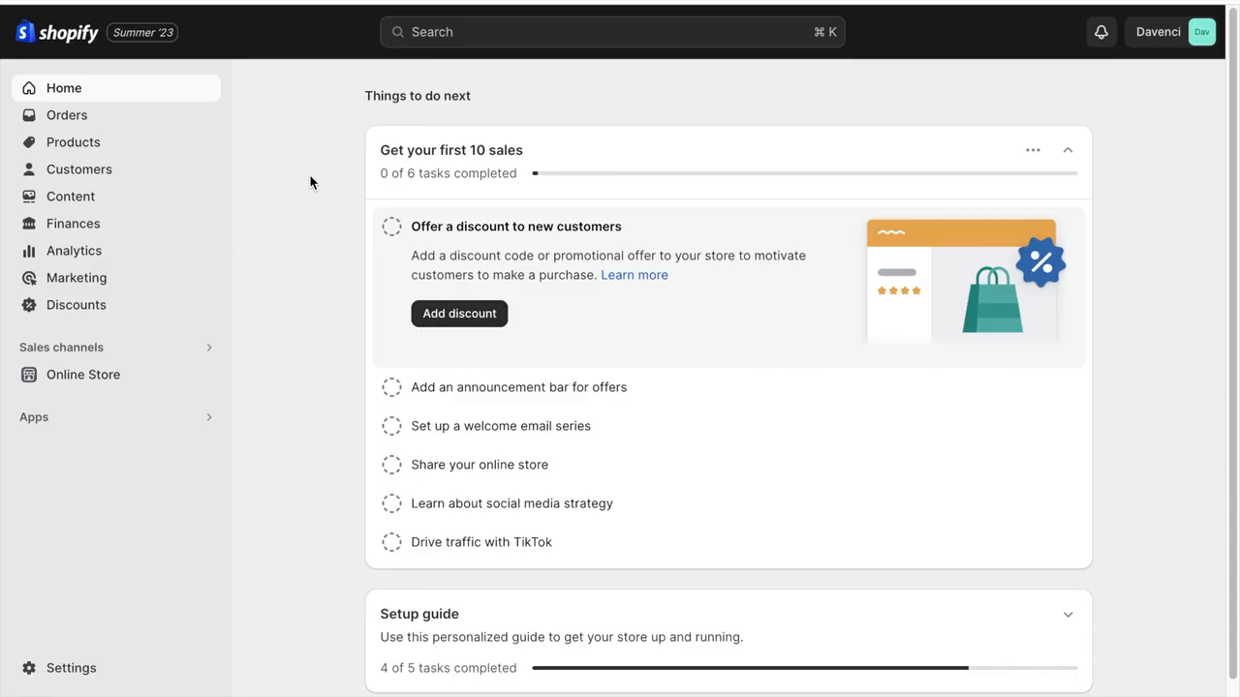
- Go to the online store's themes and browse the free themes offered in the Theme Store
click(110, 380)
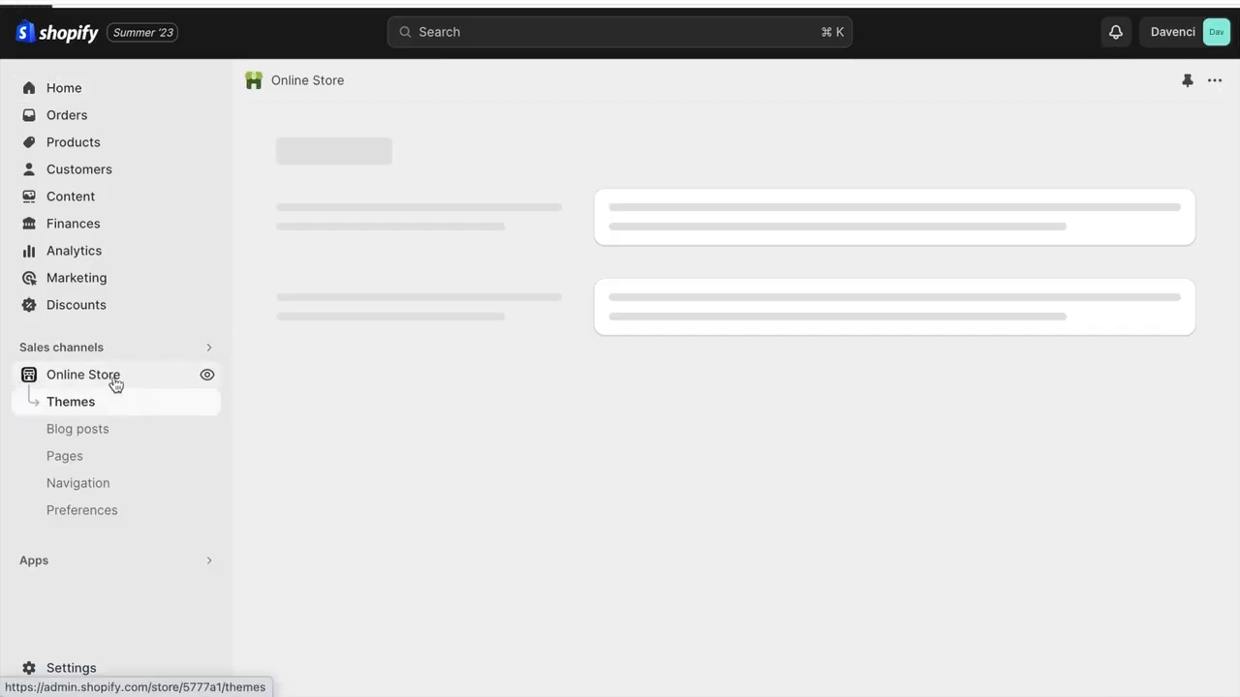
scroll(361, 357, down, 6)
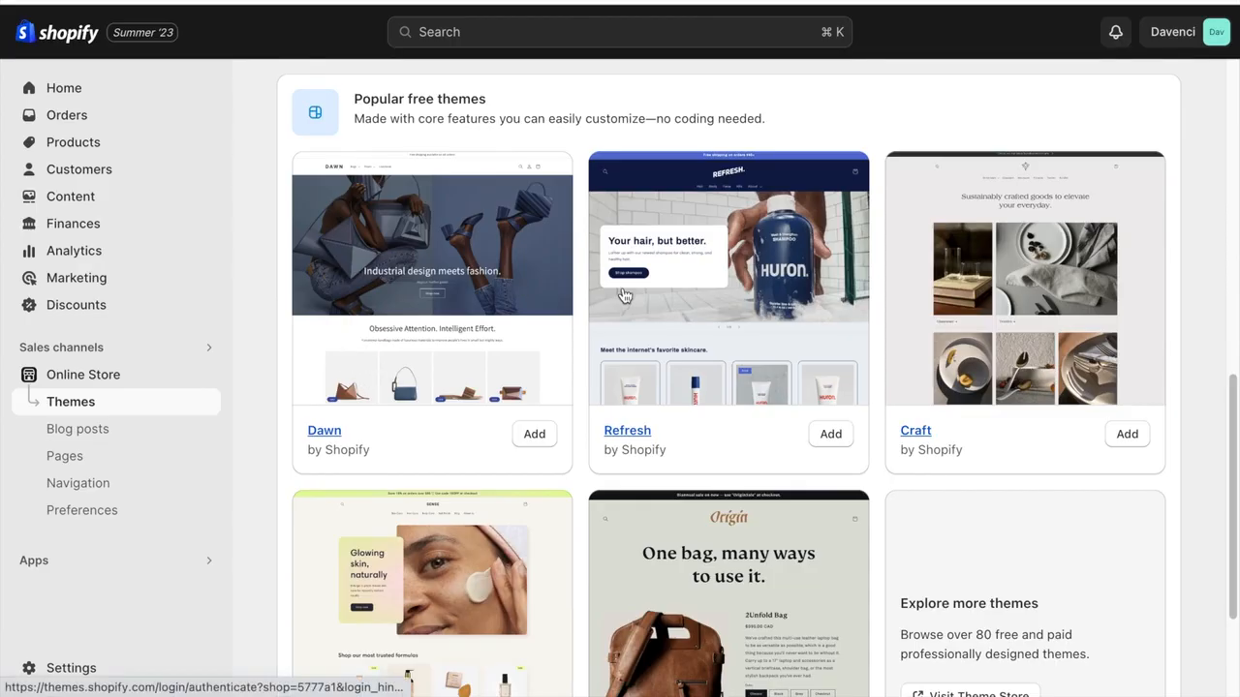
scroll(937, 250, down, 3)
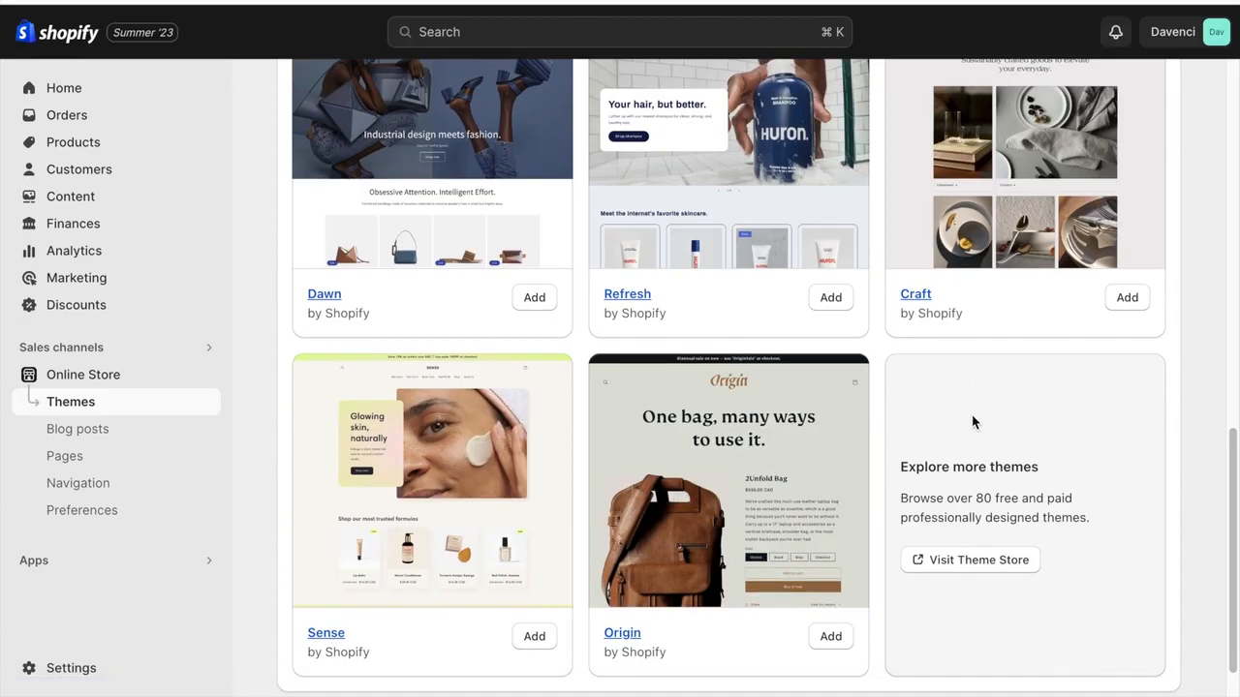
click(944, 560)
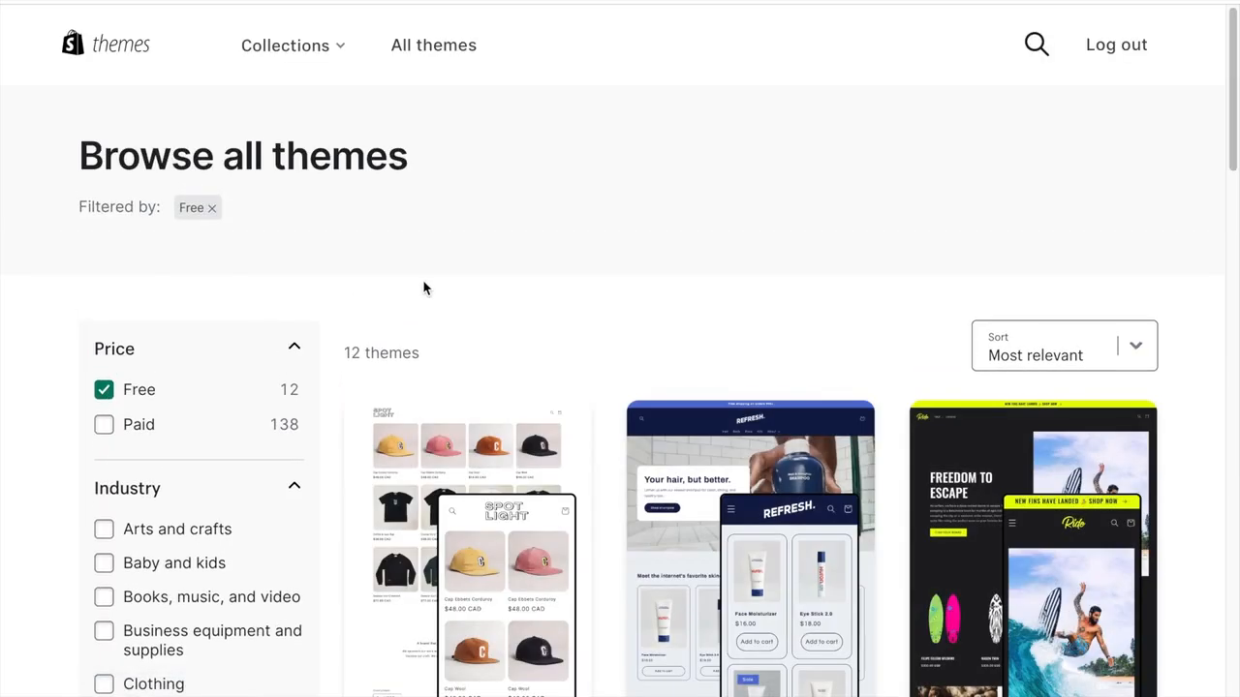
scroll(423, 287, down, 1)
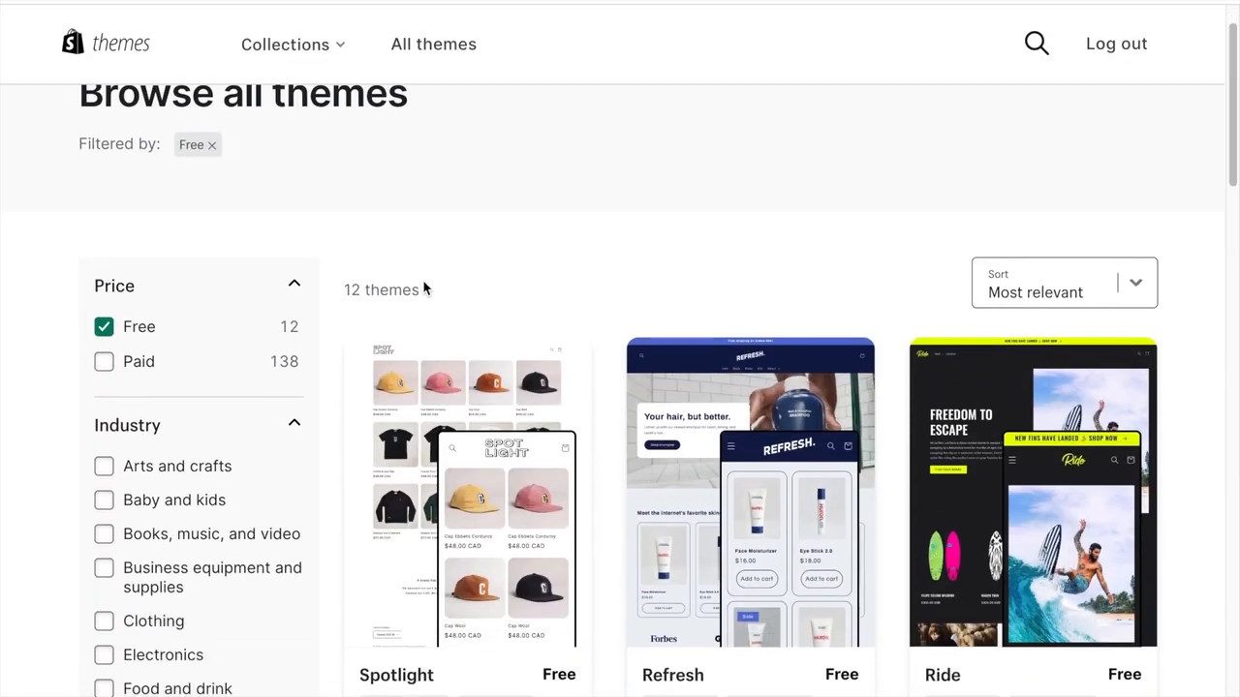
scroll(546, 257, down, 2)
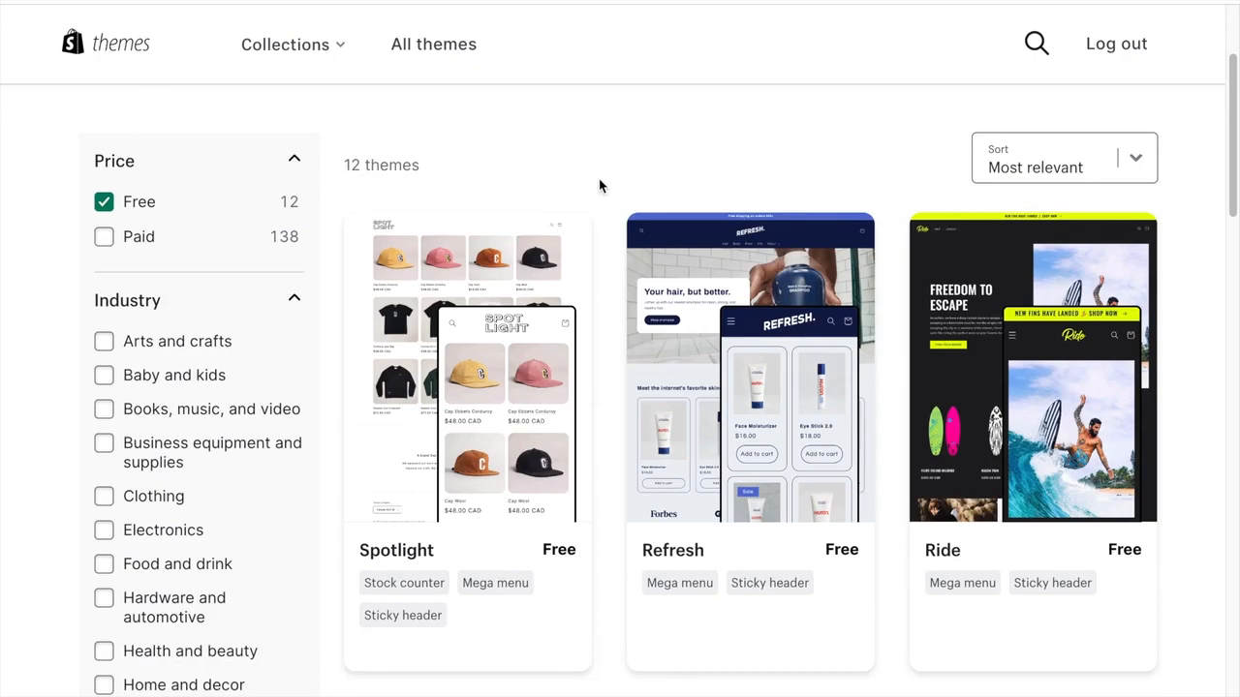
scroll(598, 184, down, 1)
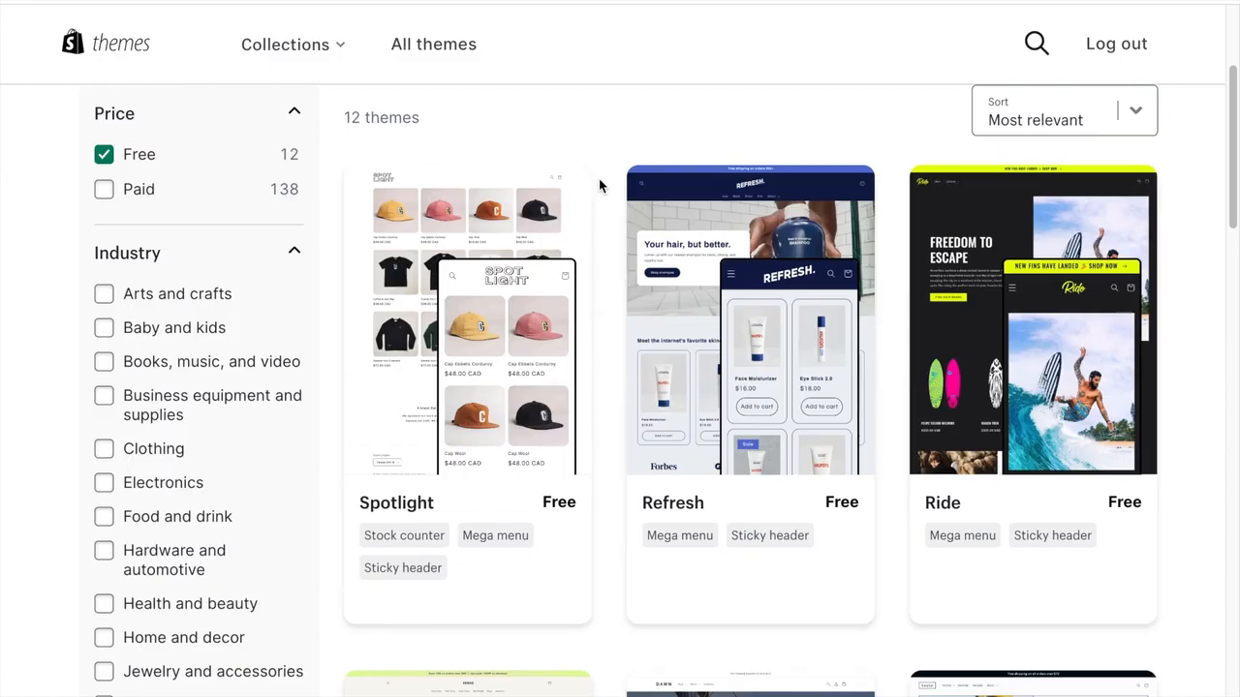
scroll(599, 185, down, 1)
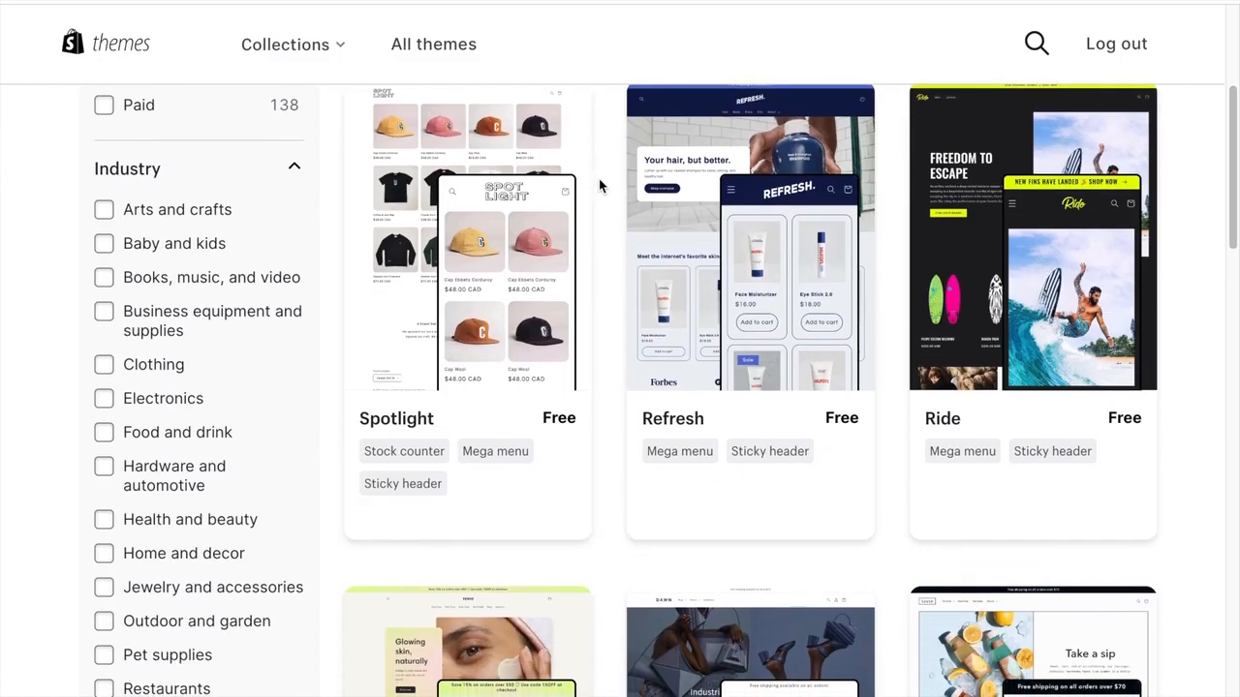
scroll(598, 185, down, 10)
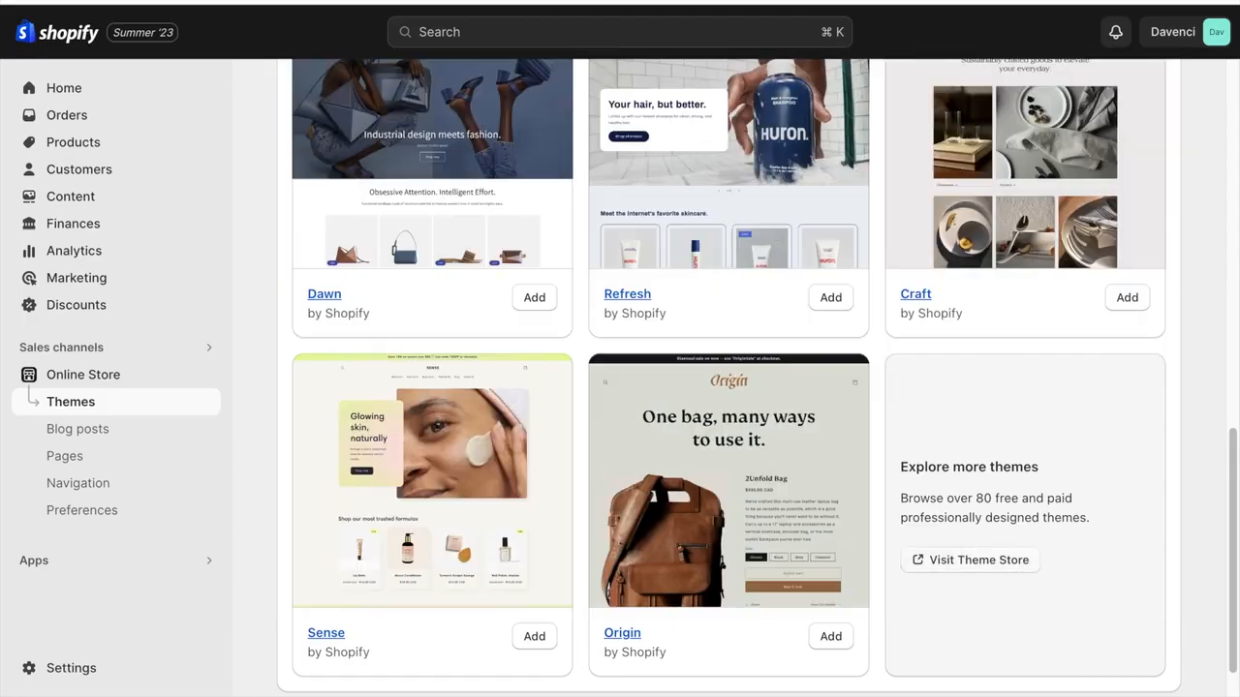
- Add the free Refresh theme to the theme library and open it for customizing
scroll(506, 274, up, 1)
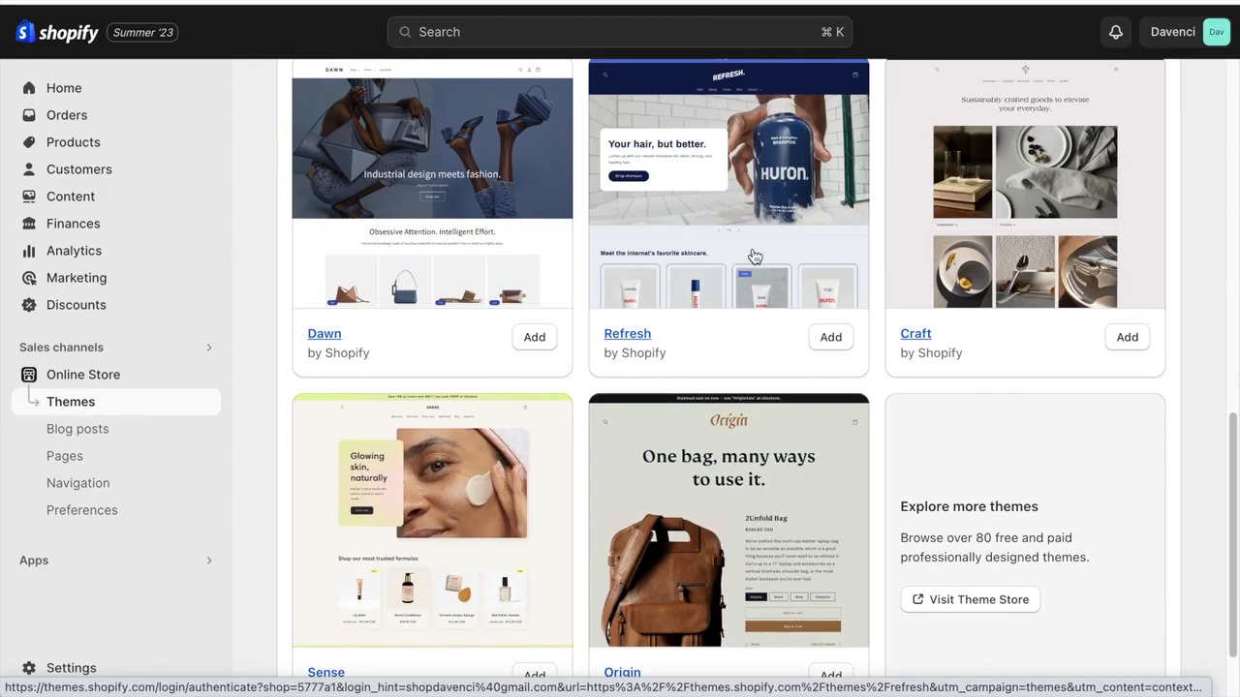
click(828, 339)
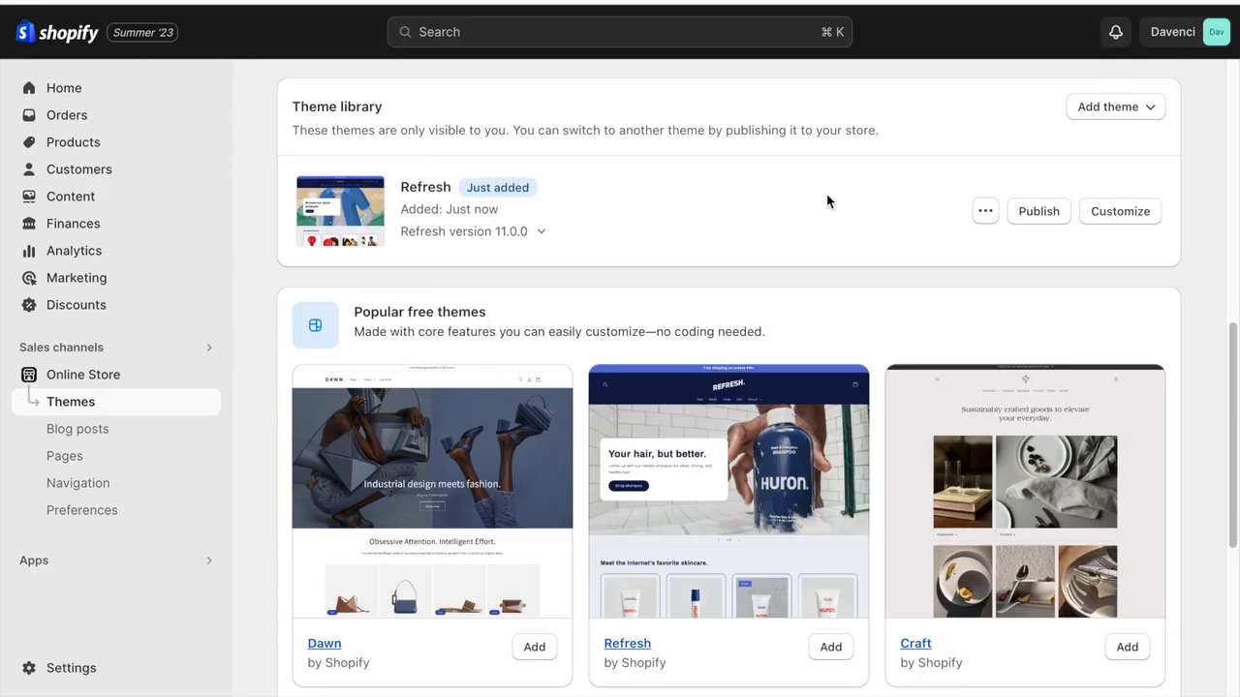
click(1102, 209)
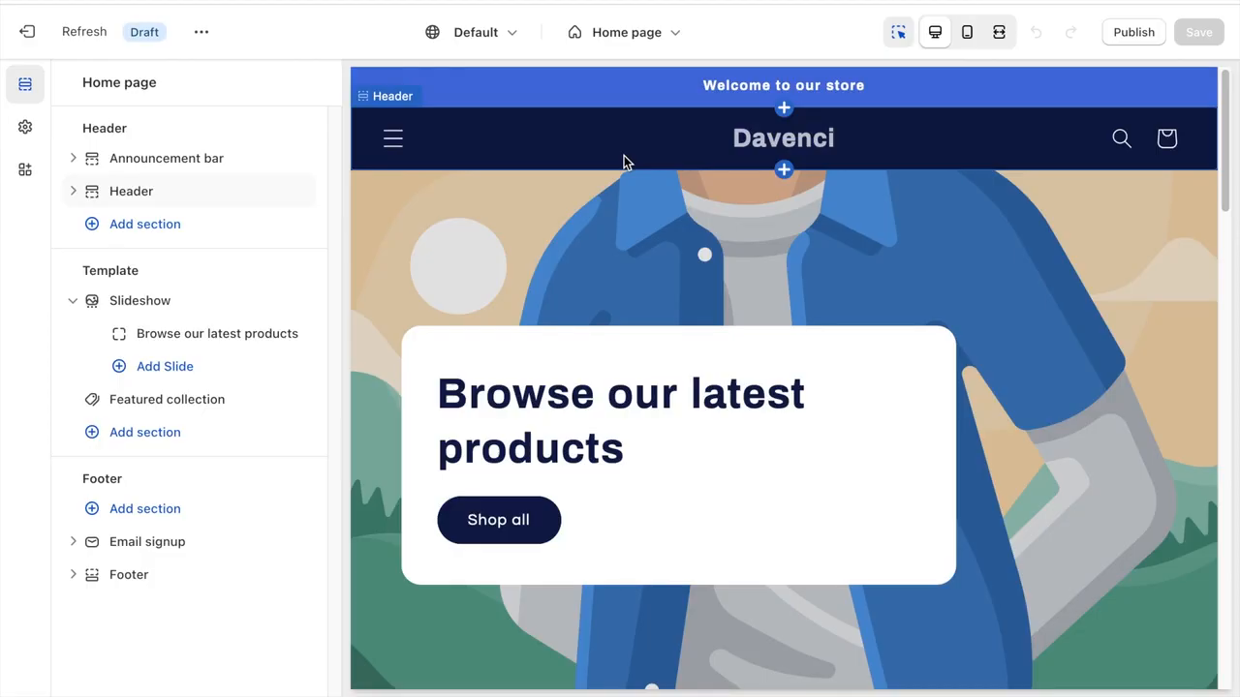
- Look through the list of pages and templates that can be edited, and close it with the home page still selected
click(625, 39)
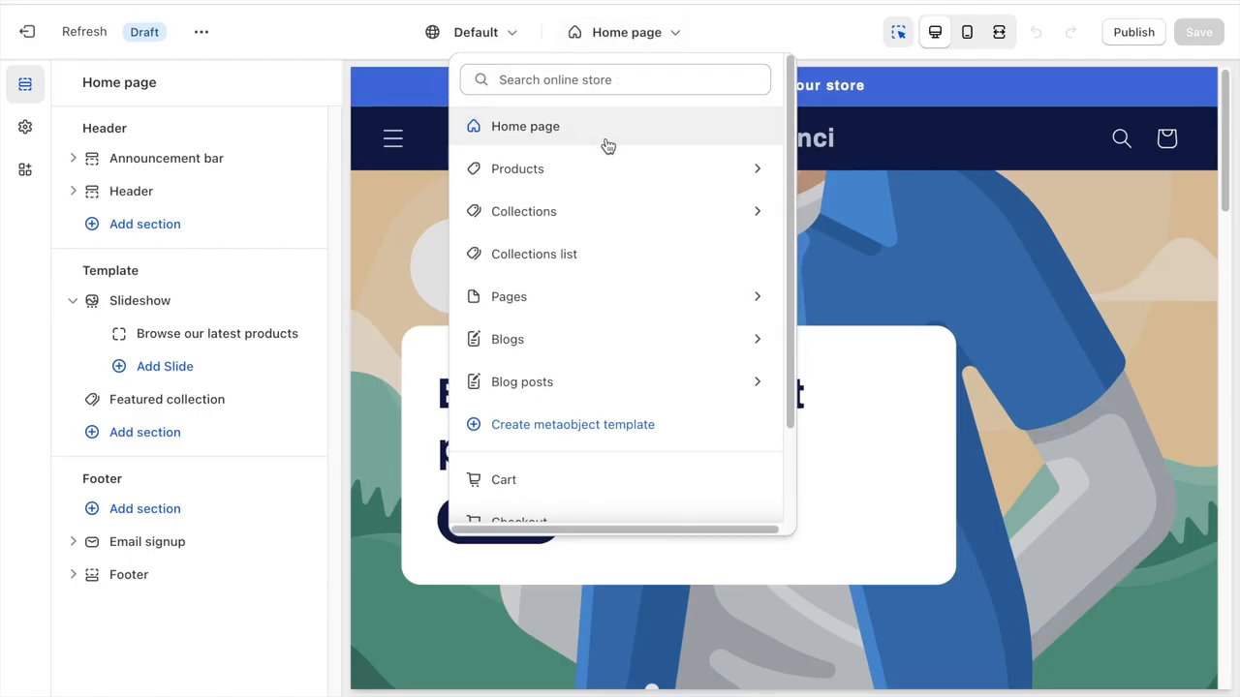
scroll(608, 145, down, 2)
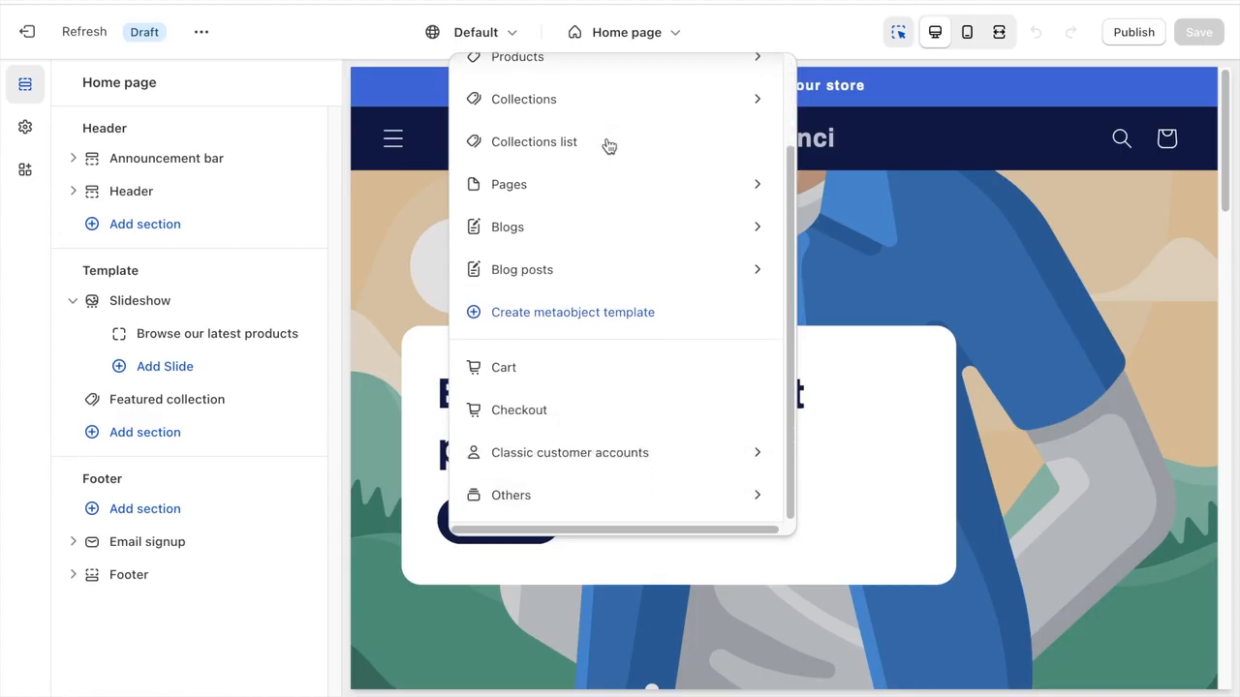
scroll(608, 146, up, 2)
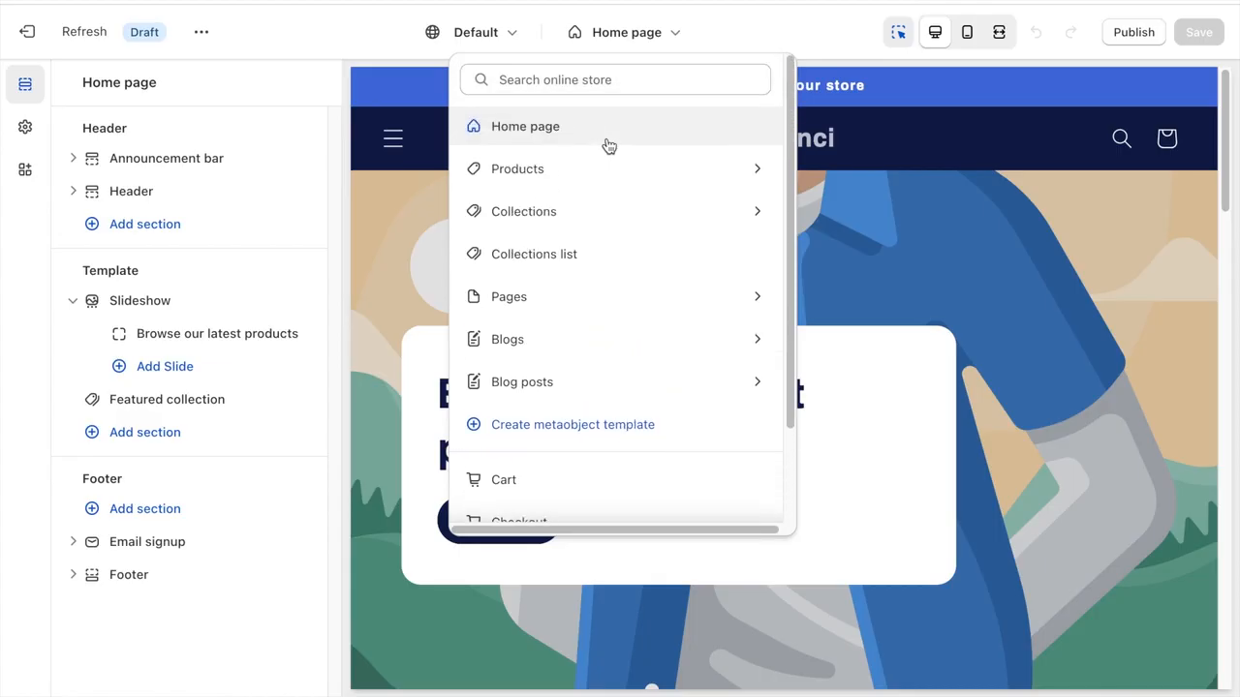
click(700, 48)
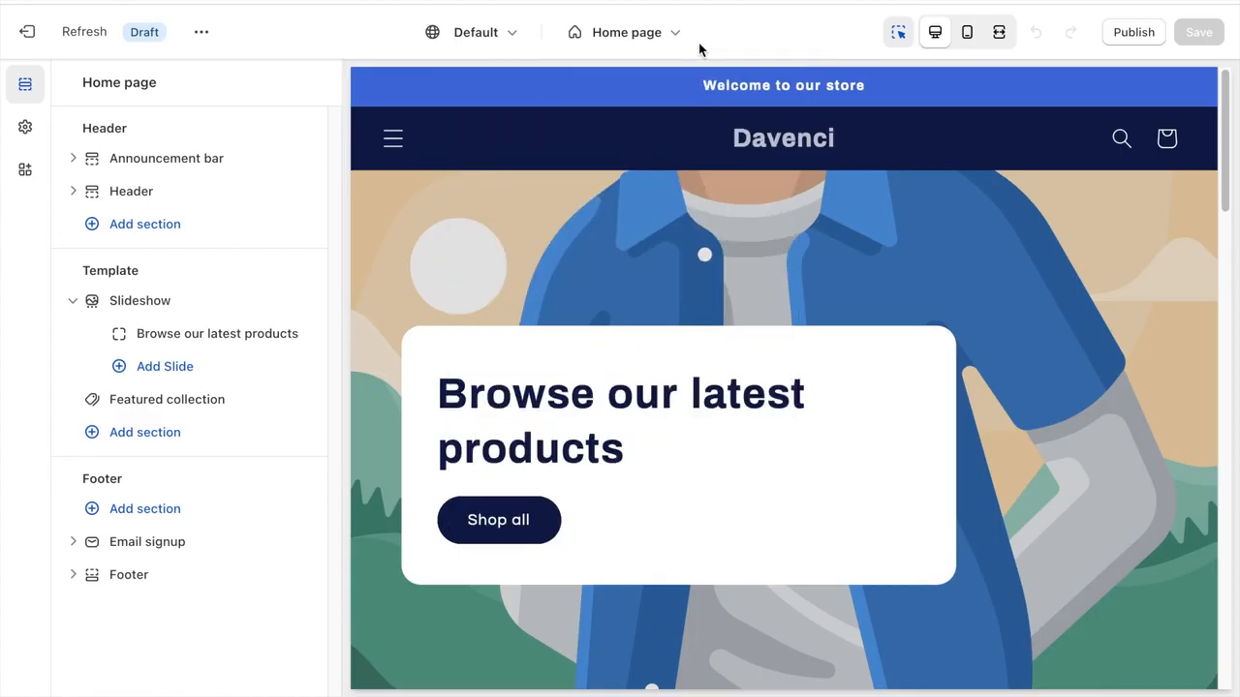
- Preview the home page in the mobile and fullscreen views, ending in the mobile view
click(967, 39)
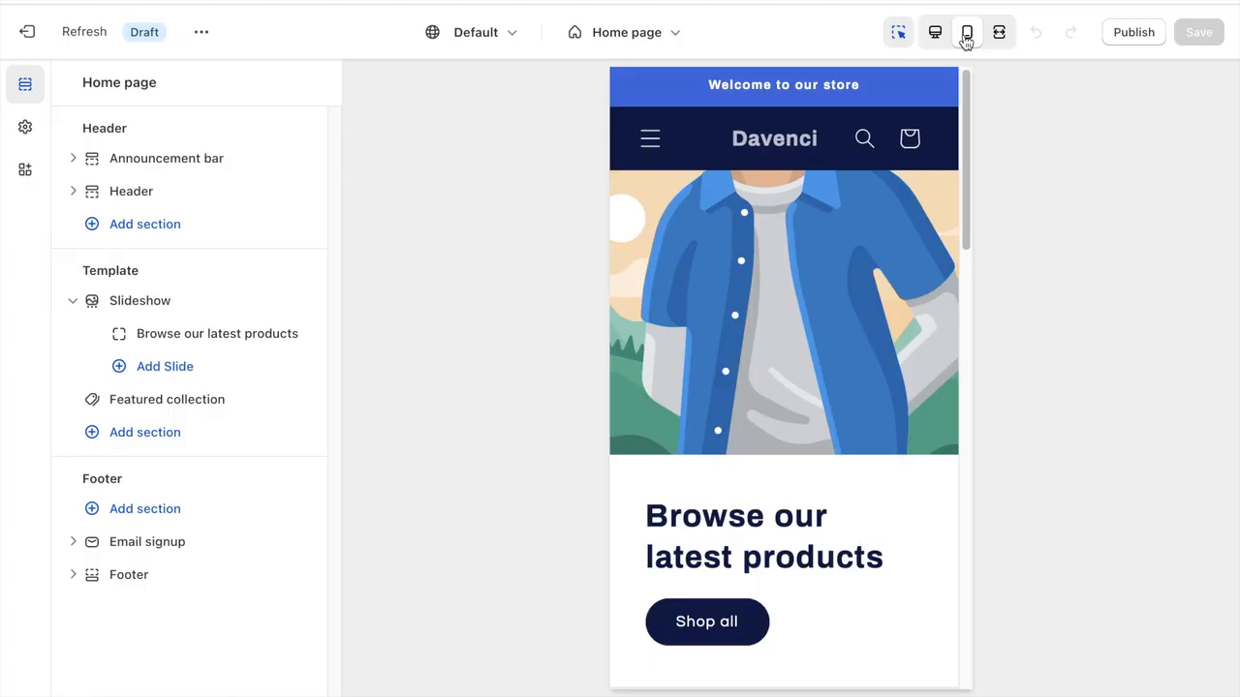
click(998, 41)
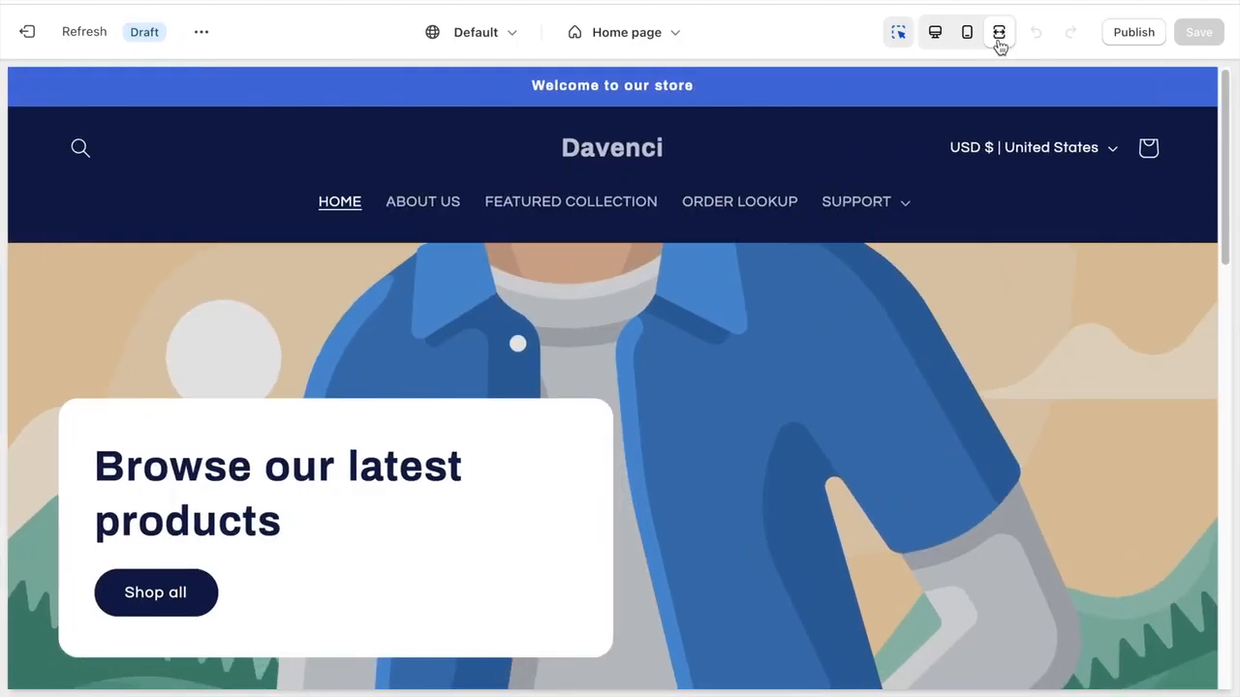
click(966, 39)
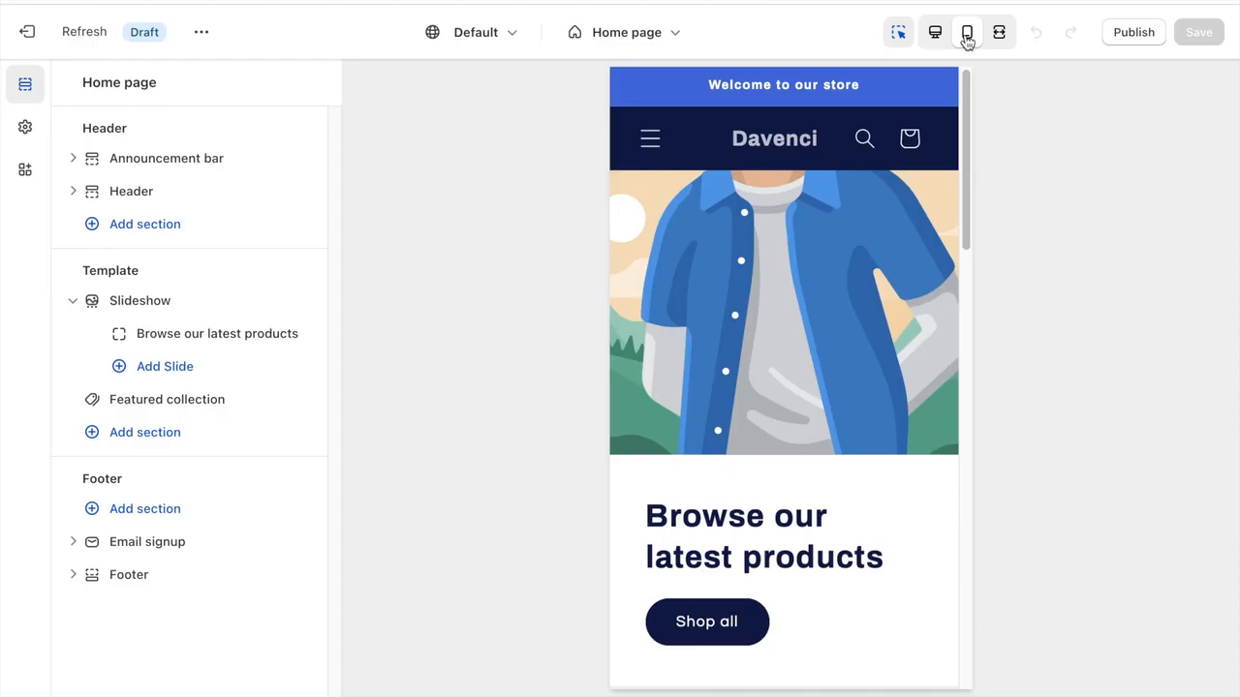
- Change the announcement bar's color scheme to Scheme 3
click(166, 156)
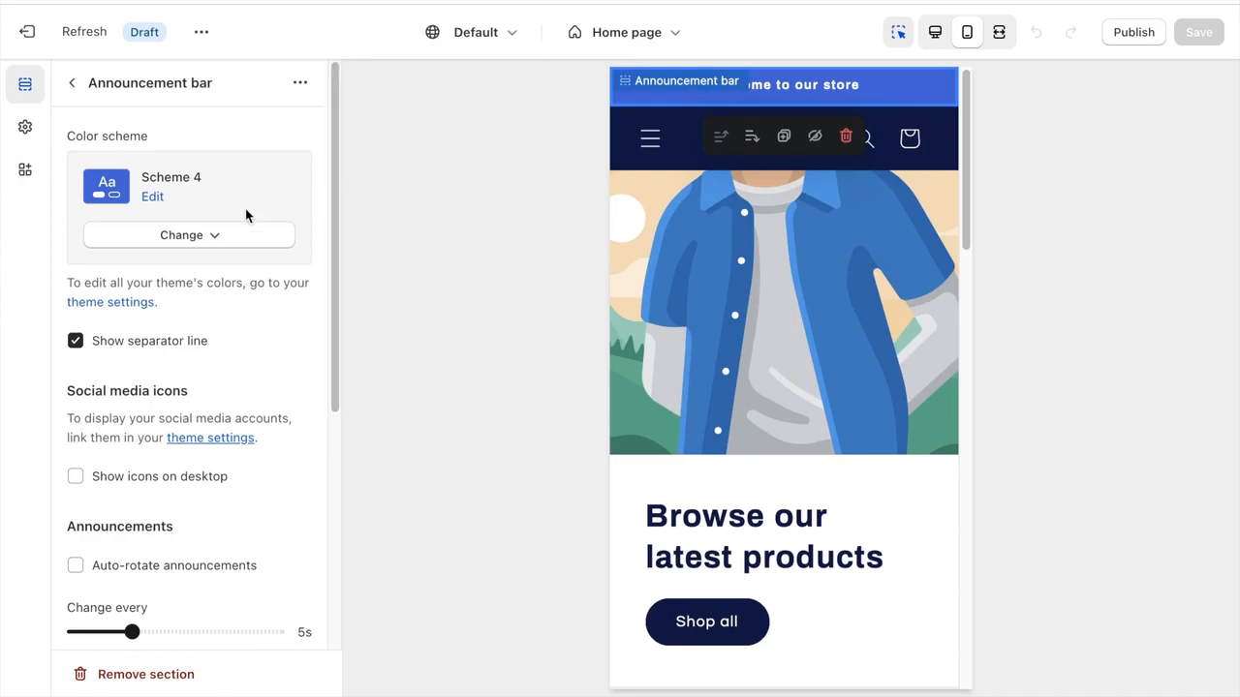
click(153, 198)
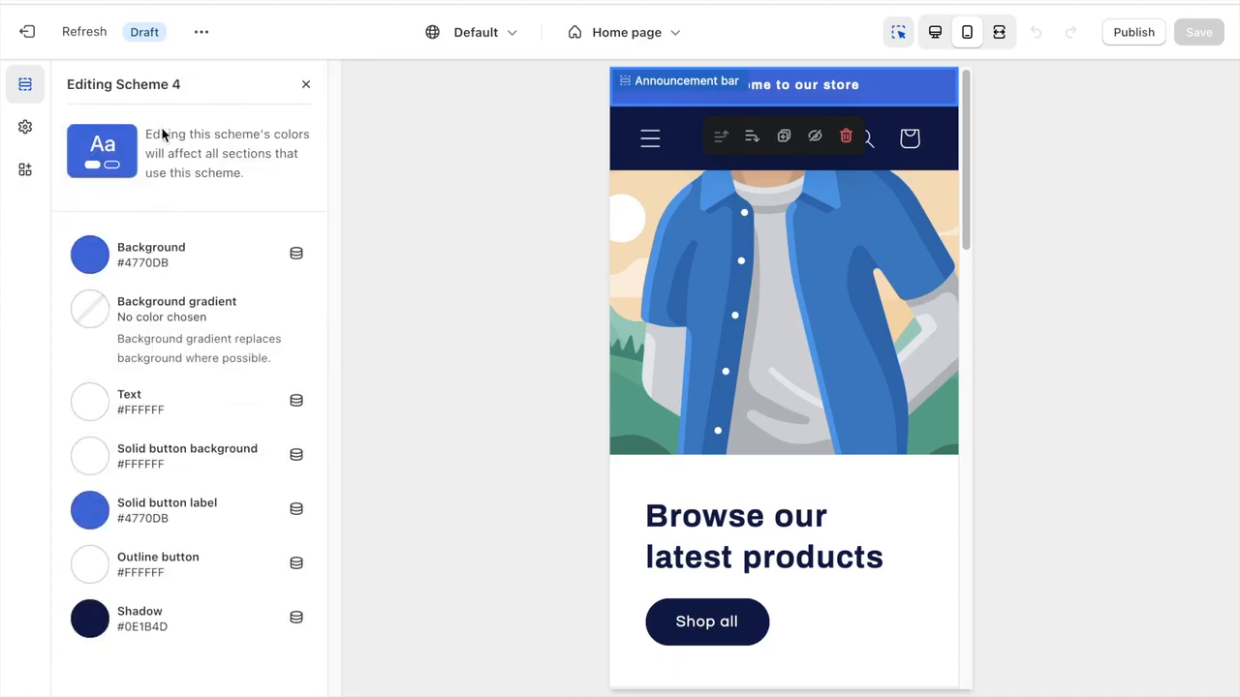
click(300, 88)
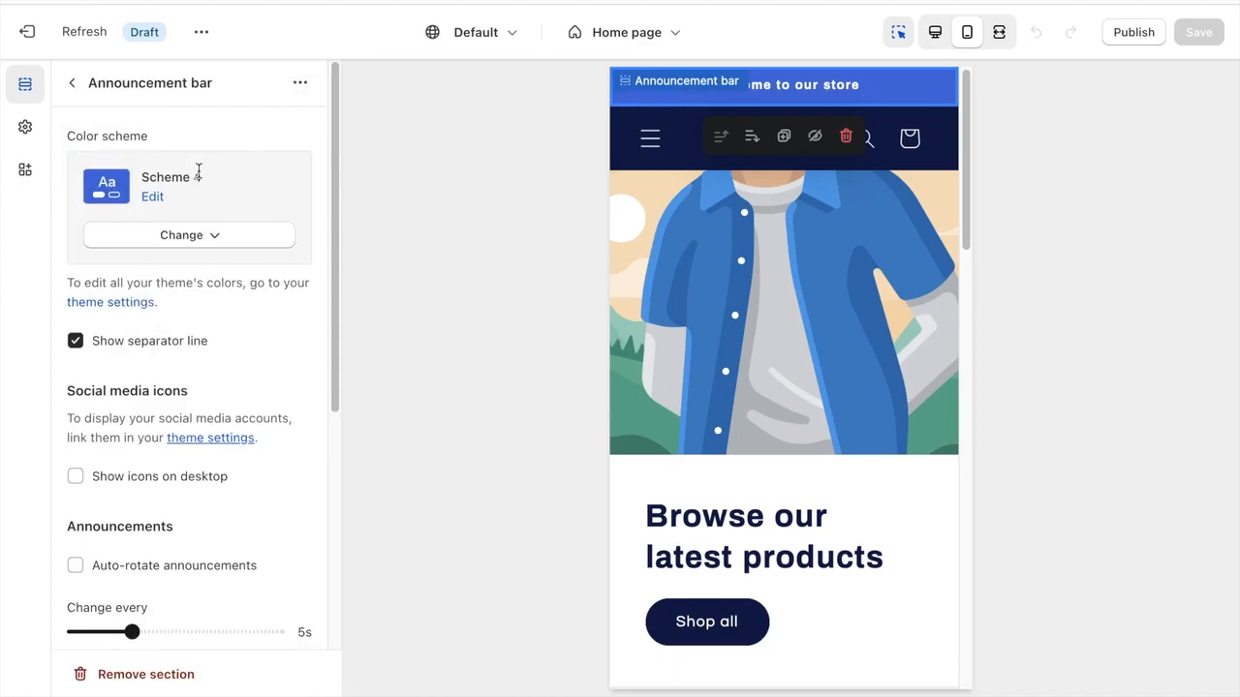
click(184, 238)
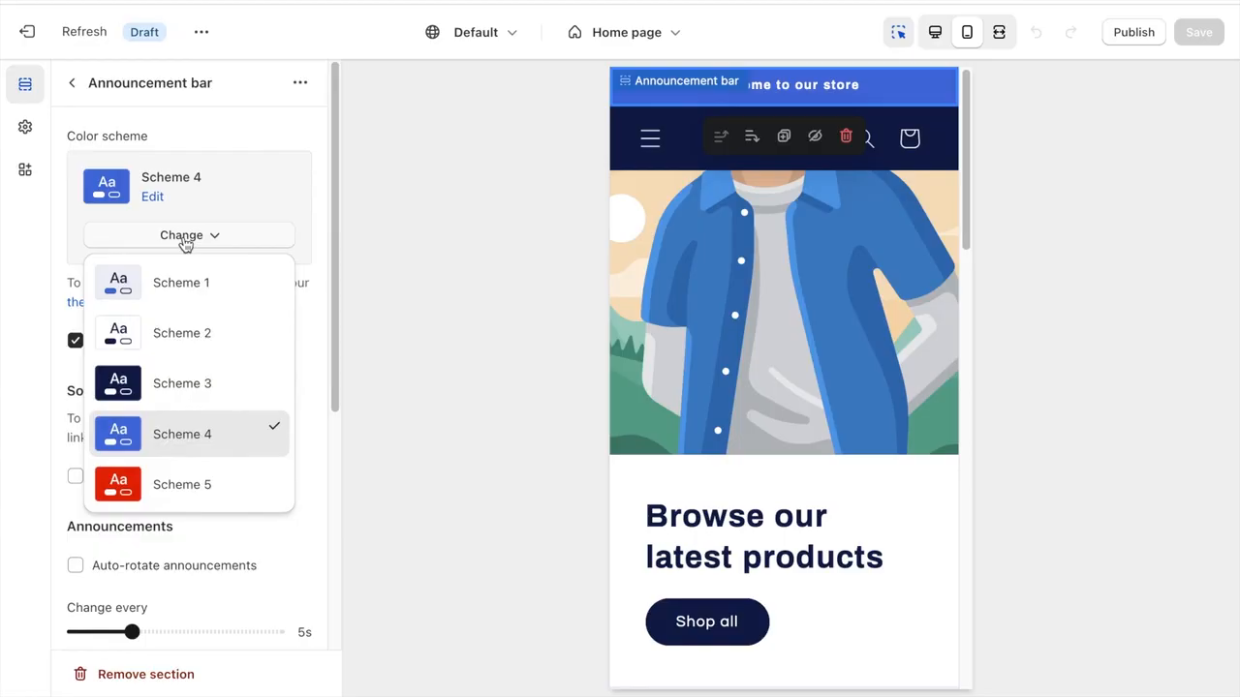
click(185, 385)
click(169, 242)
click(170, 242)
- Set the background color of Scheme 3 to black, #000000
click(152, 197)
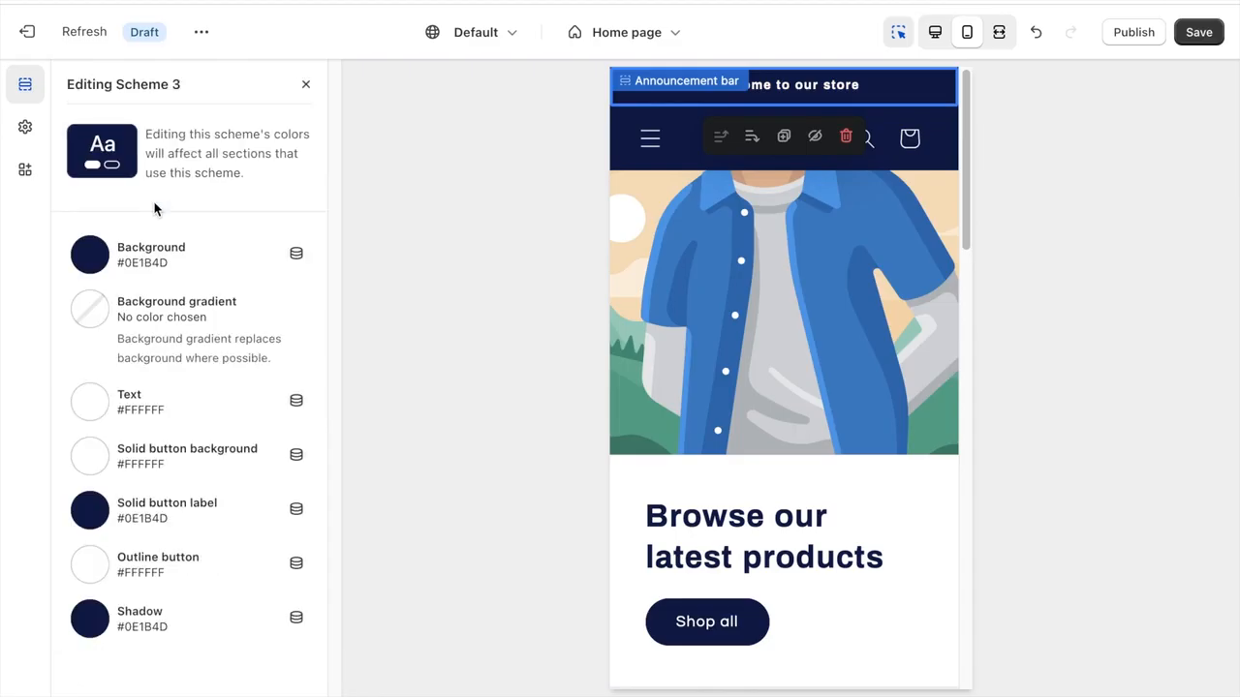
click(90, 254)
click(87, 433)
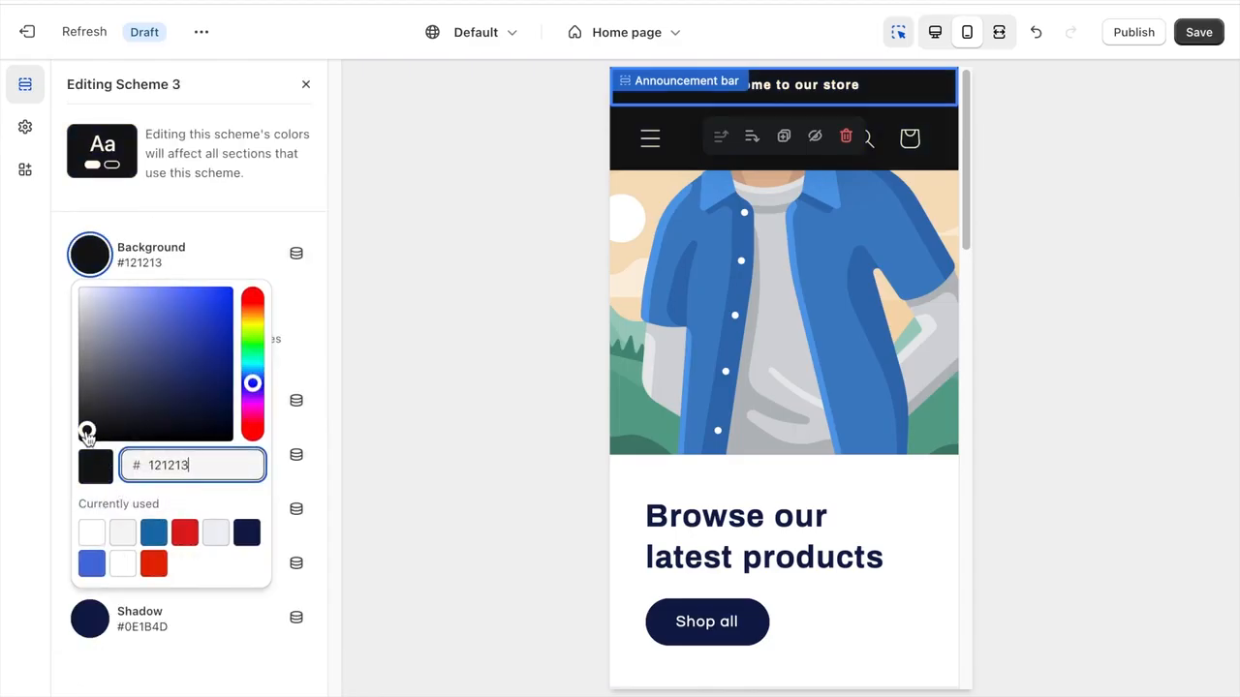
click(33, 532)
- Set the solid button label and shadow colors of Scheme 3 to #000000 and finish editing the scheme
click(89, 407)
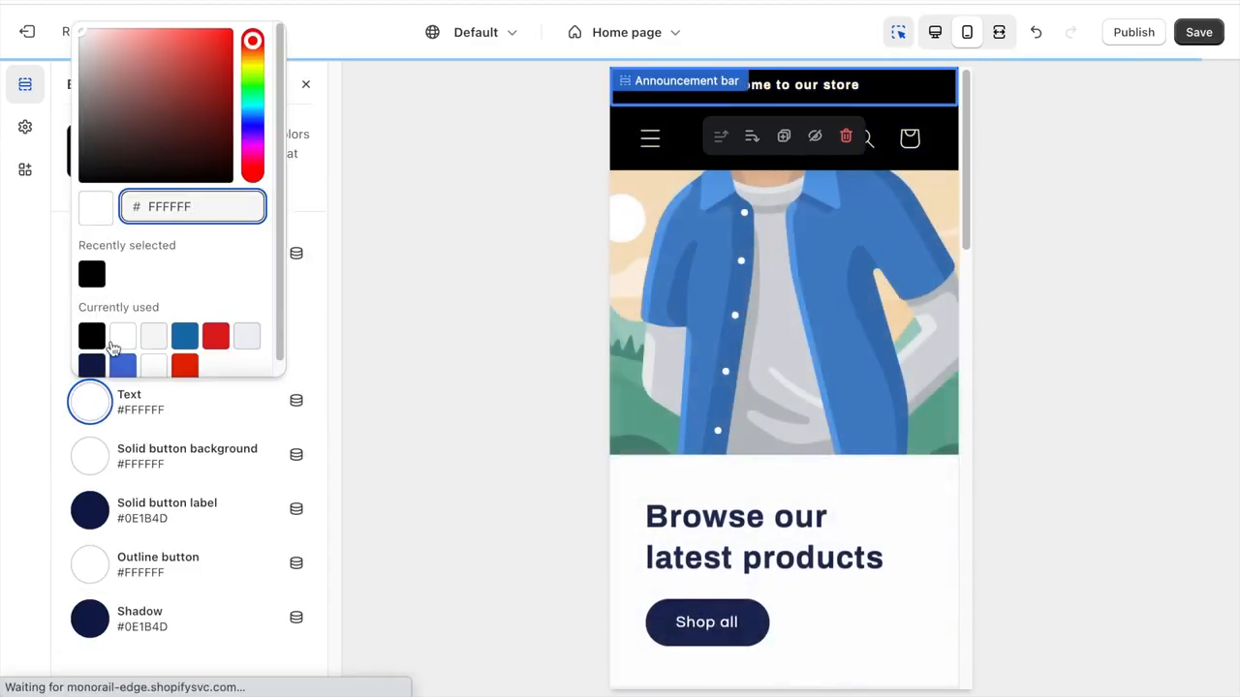
click(114, 506)
click(92, 370)
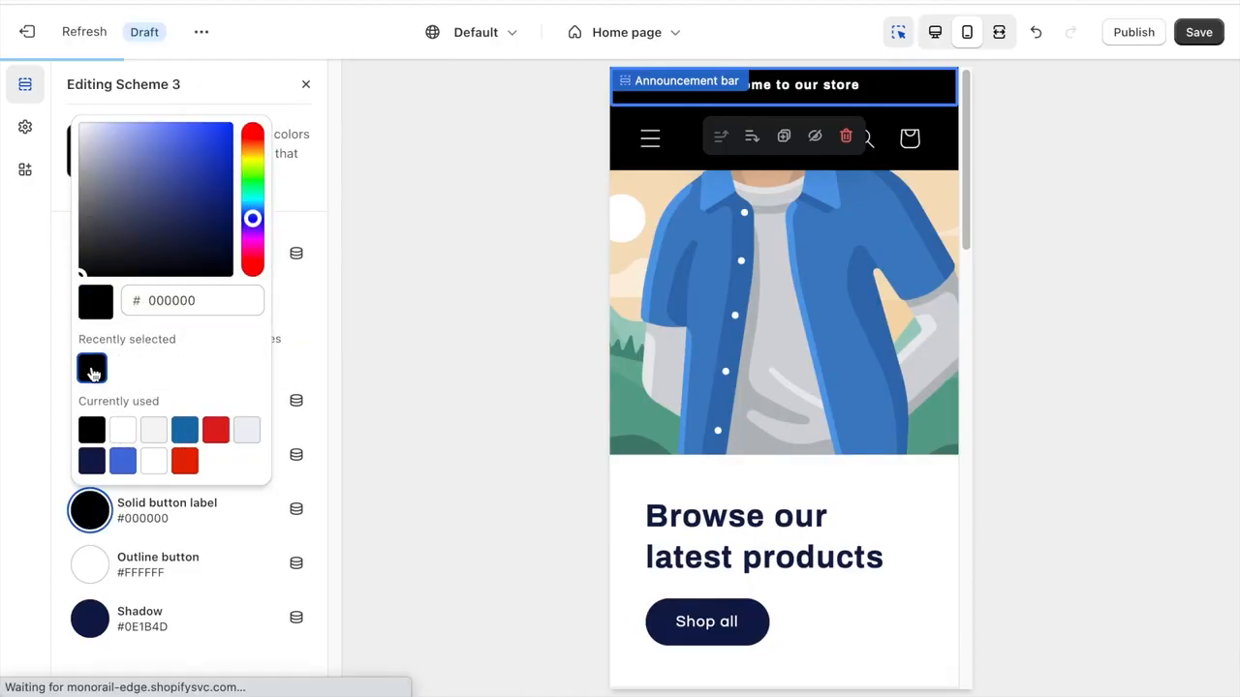
click(91, 620)
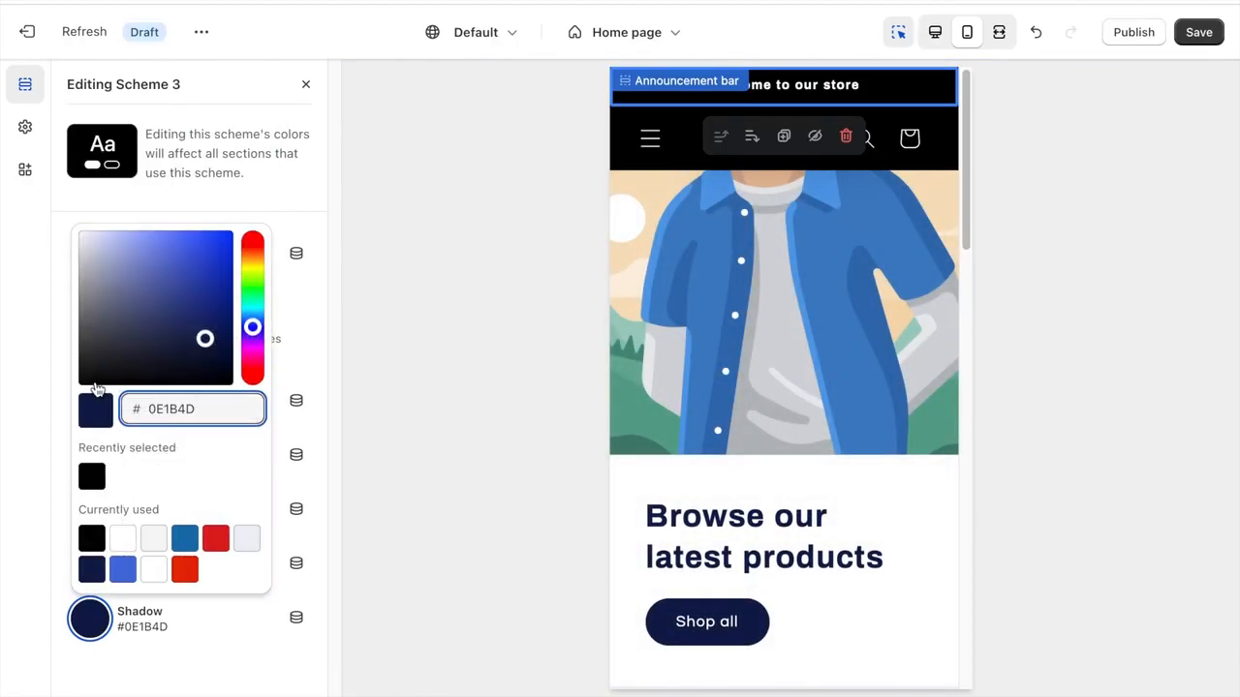
click(92, 475)
click(395, 378)
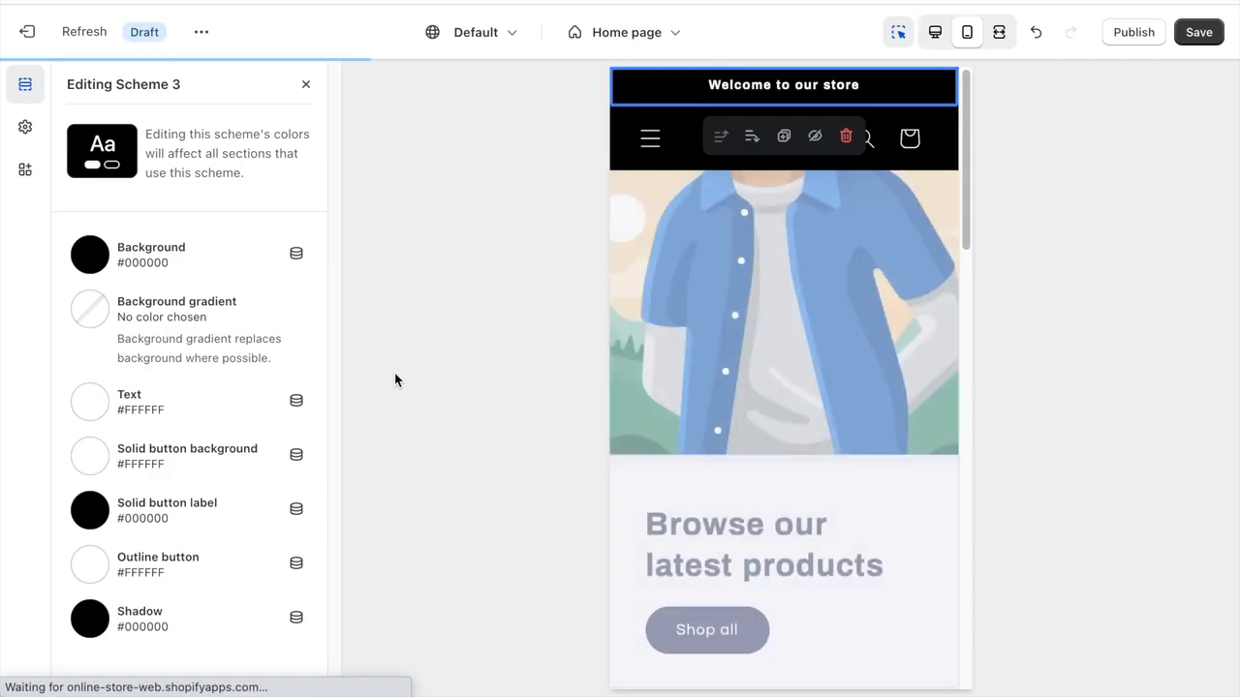
click(305, 86)
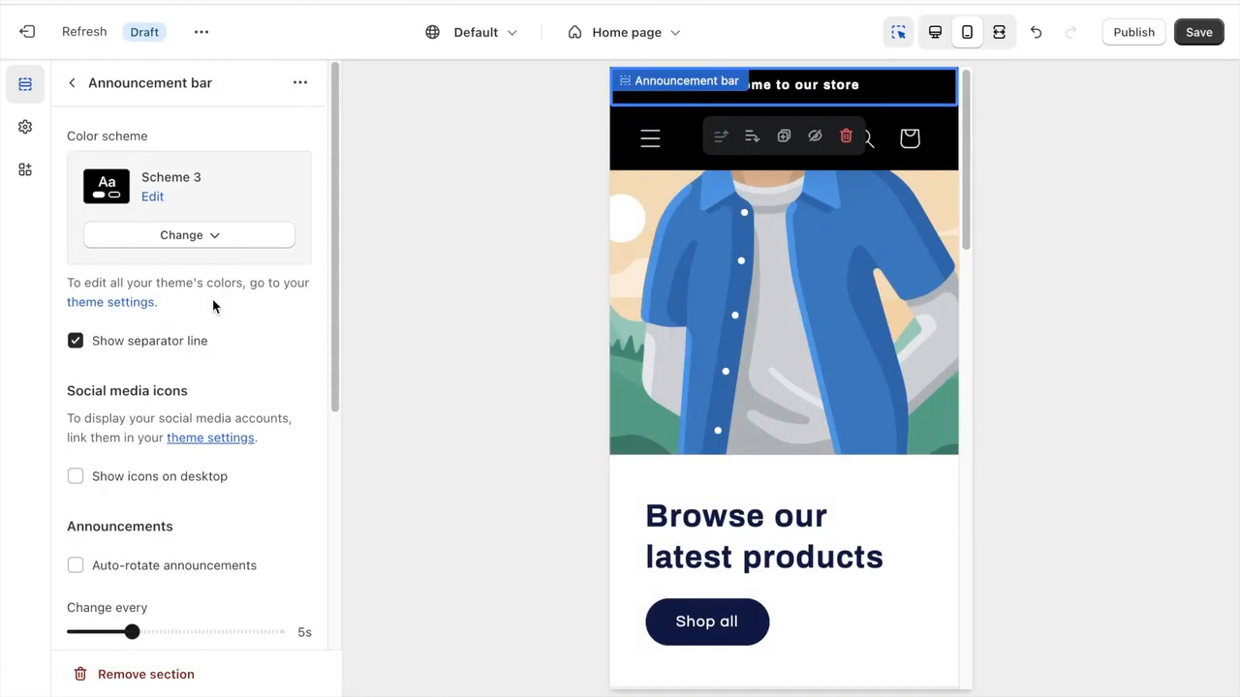
- Turn off the announcement bar's separator line and review its remaining options, including the social media fields under Theme Settings
click(183, 341)
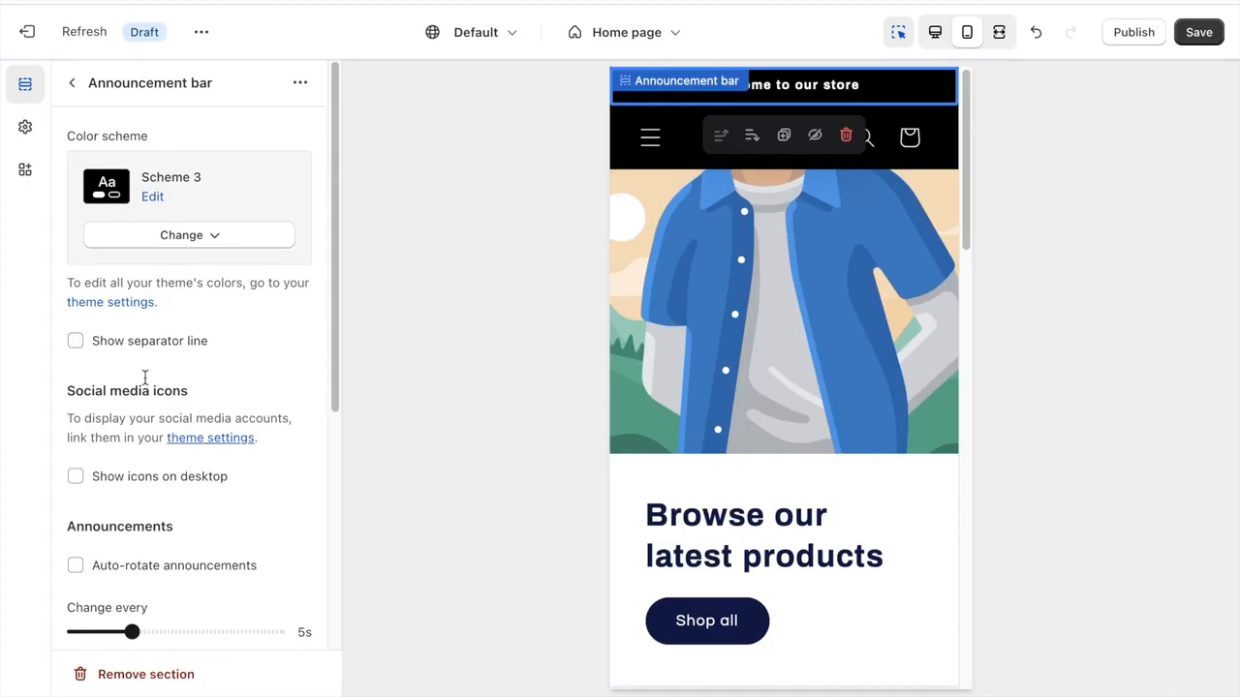
scroll(146, 378, down, 3)
scroll(161, 358, down, 5)
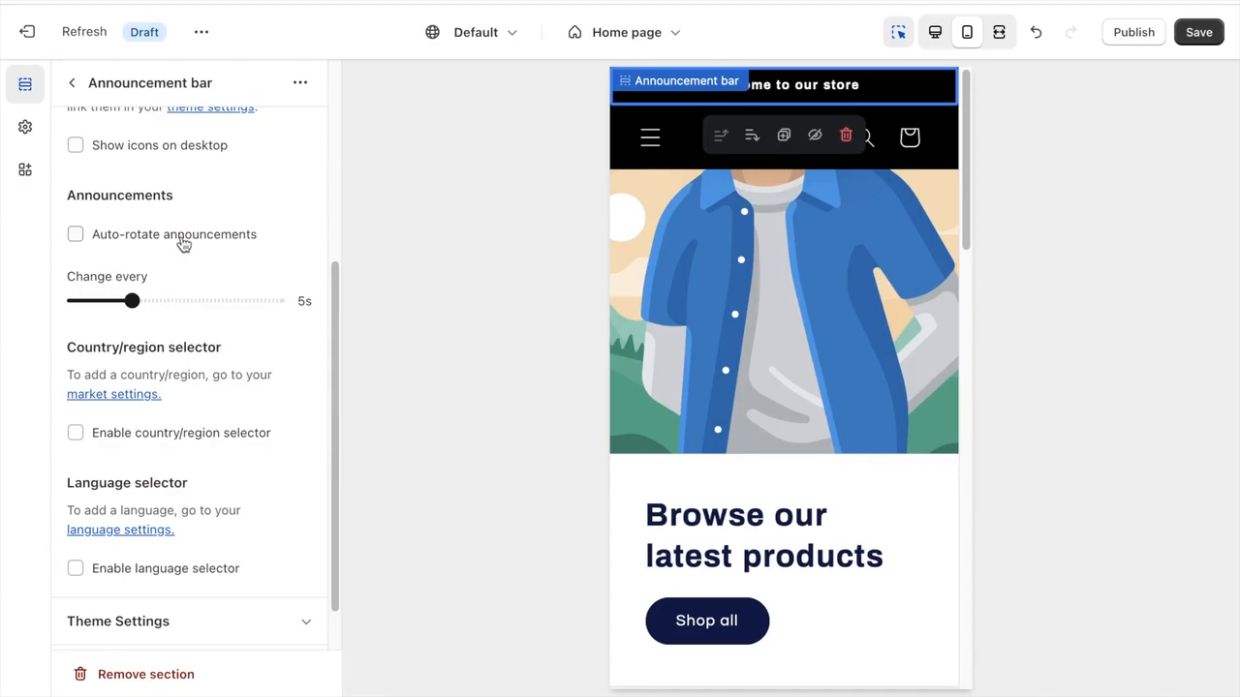
click(152, 621)
scroll(172, 514, down, 5)
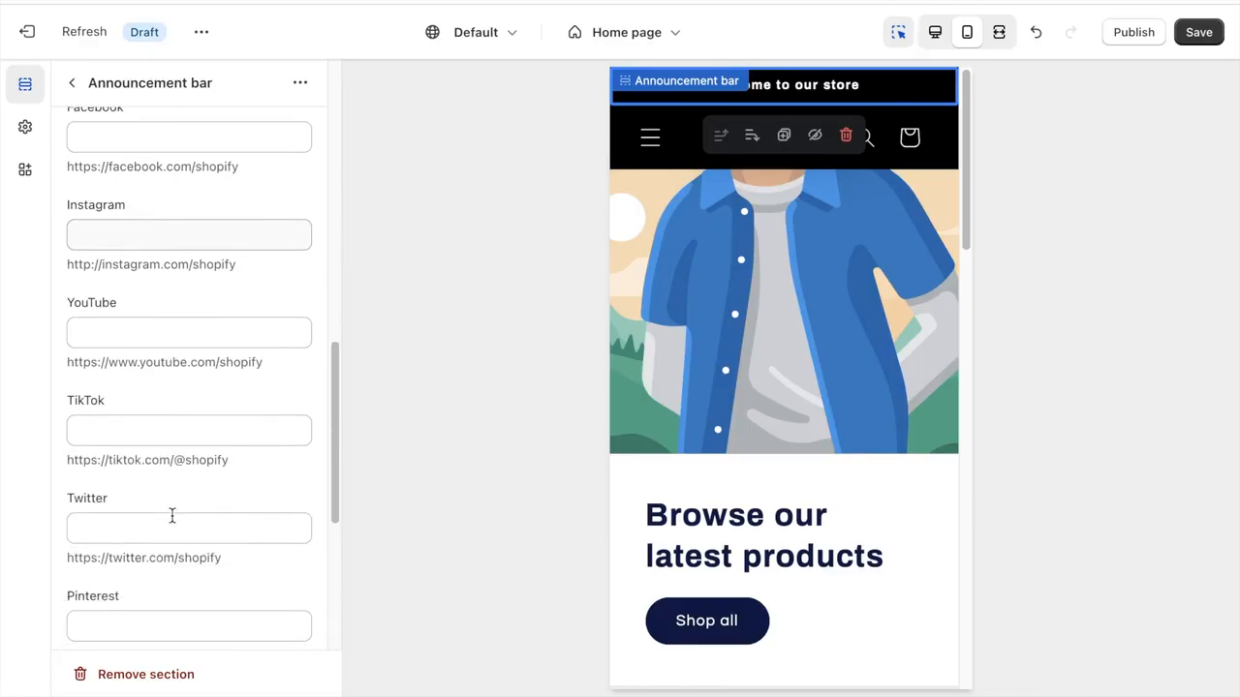
scroll(171, 514, down, 4)
scroll(171, 515, up, 6)
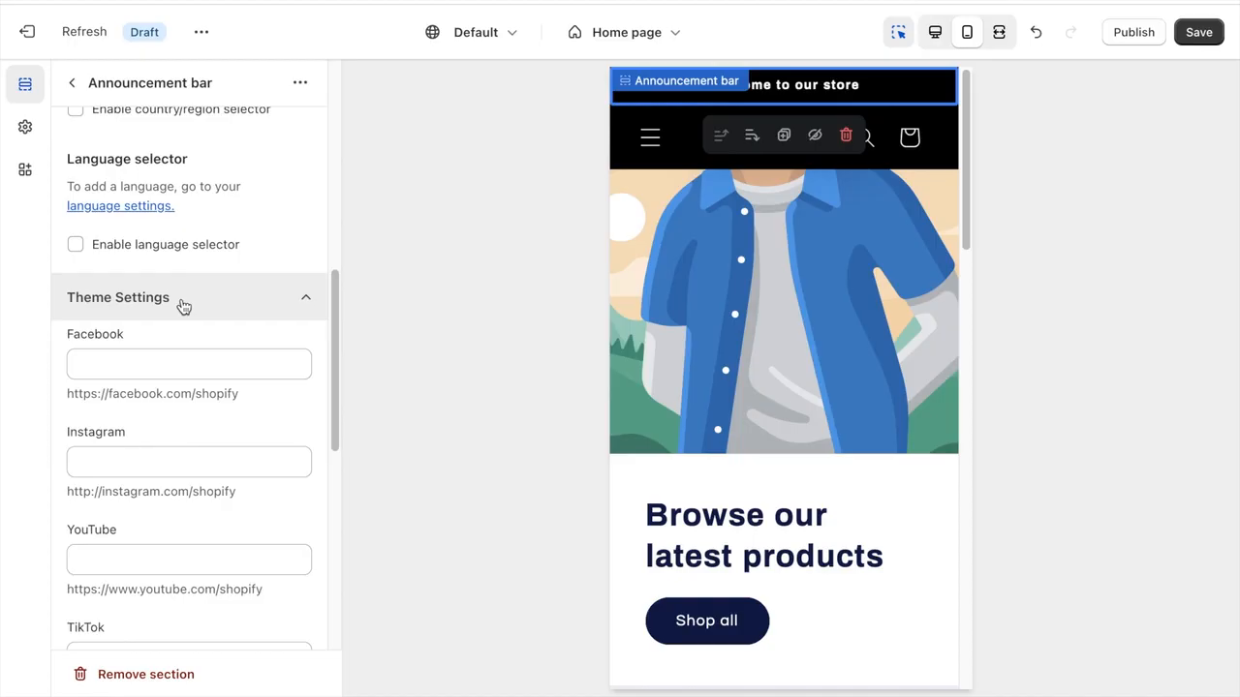
click(183, 306)
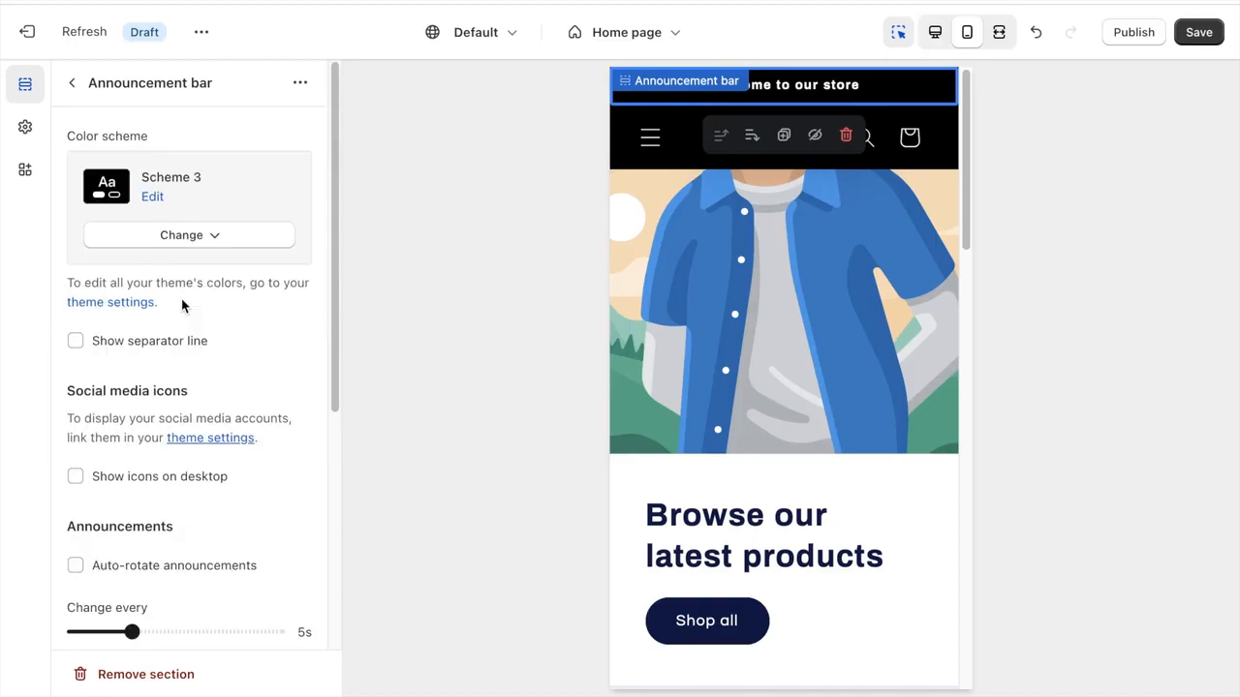
- Replace the announcement bar's welcome text with "FREE SHIPPING OVER $50" and check which link types it offers
click(73, 85)
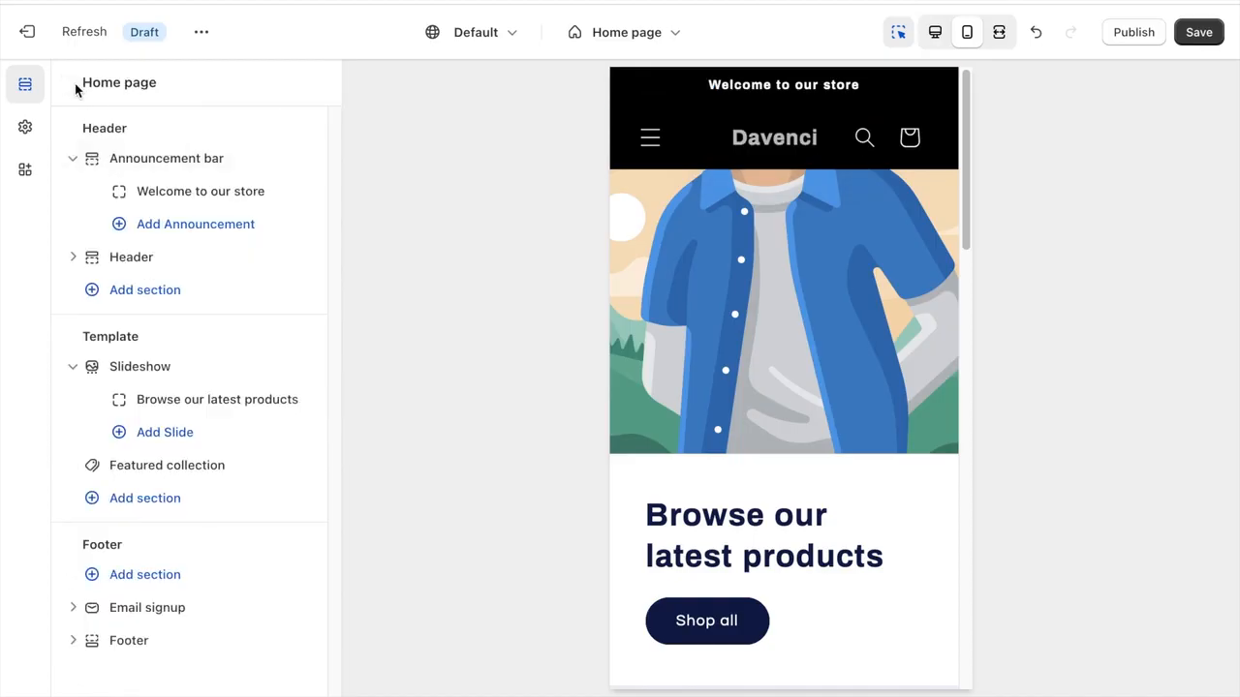
click(193, 191)
triple_click(193, 167)
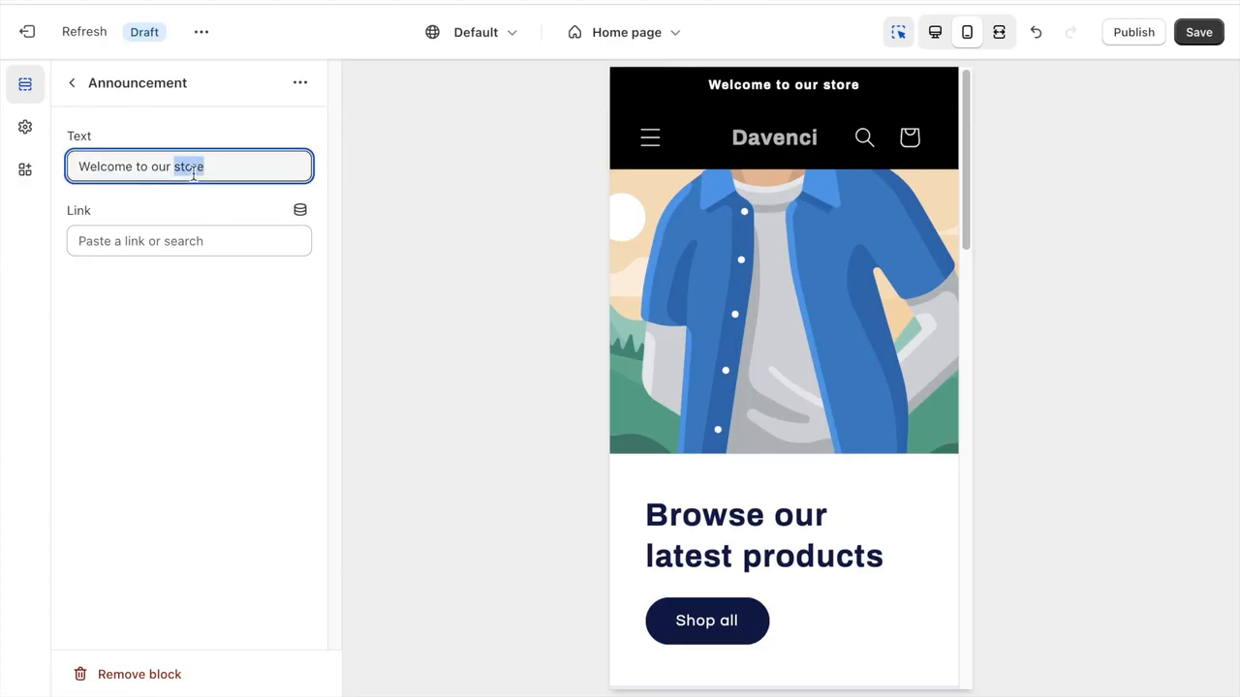
text(FREE SHIPPING OVER $50)
click(179, 332)
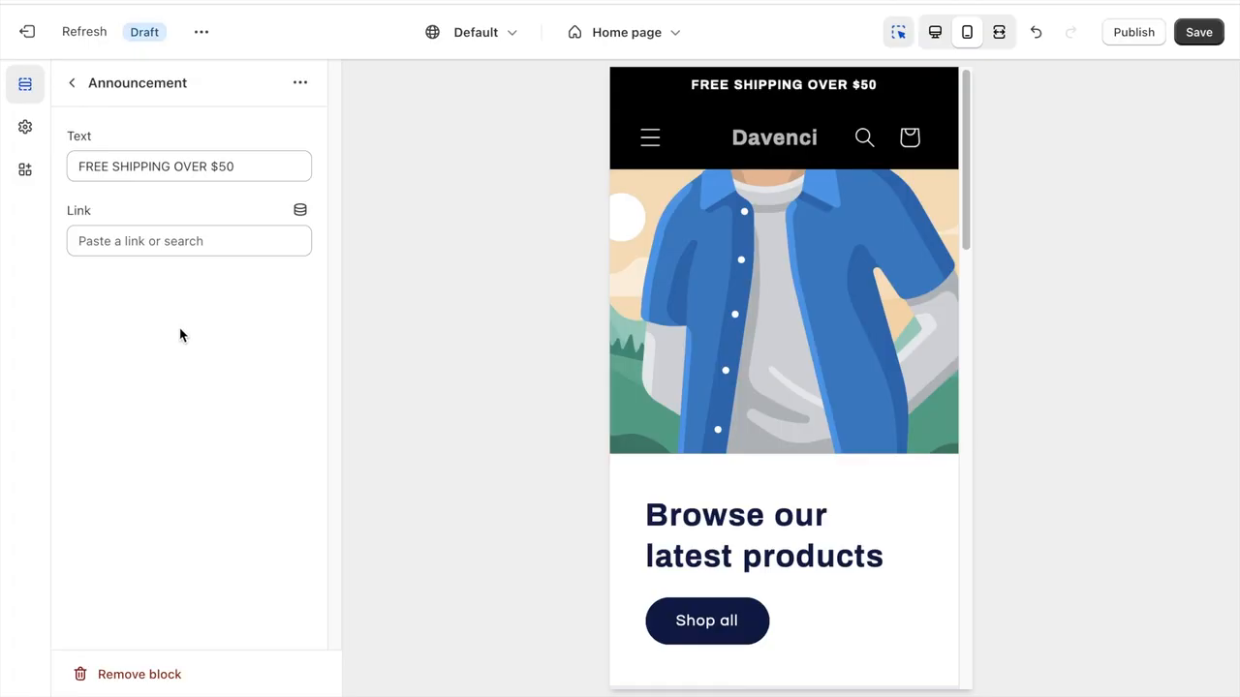
click(150, 250)
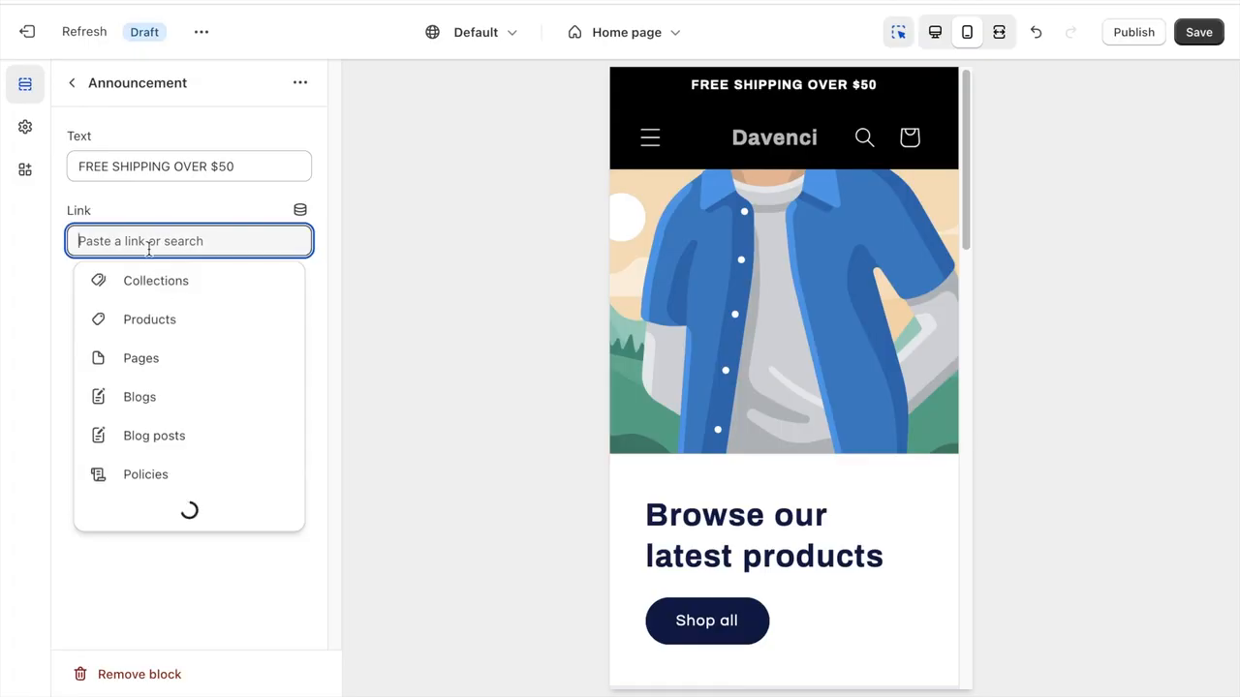
click(157, 217)
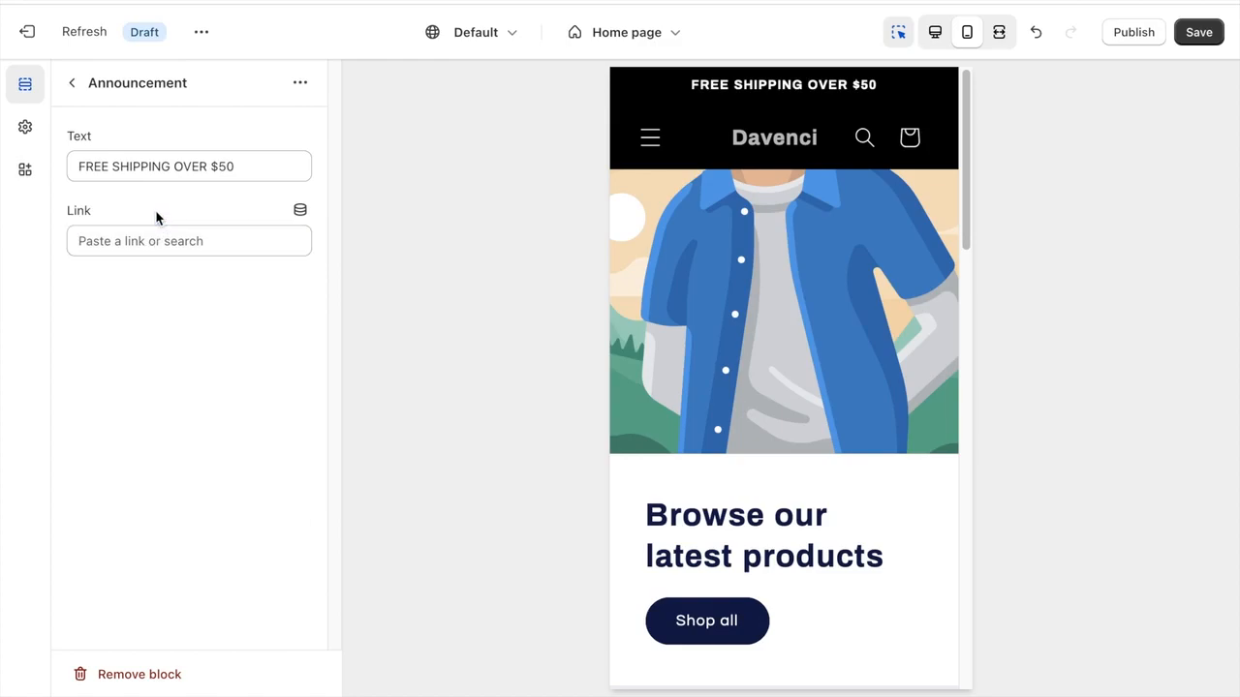
- Open the header section's settings, check the options for changing its menu, and preview the store's navigation menu
click(72, 83)
click(179, 267)
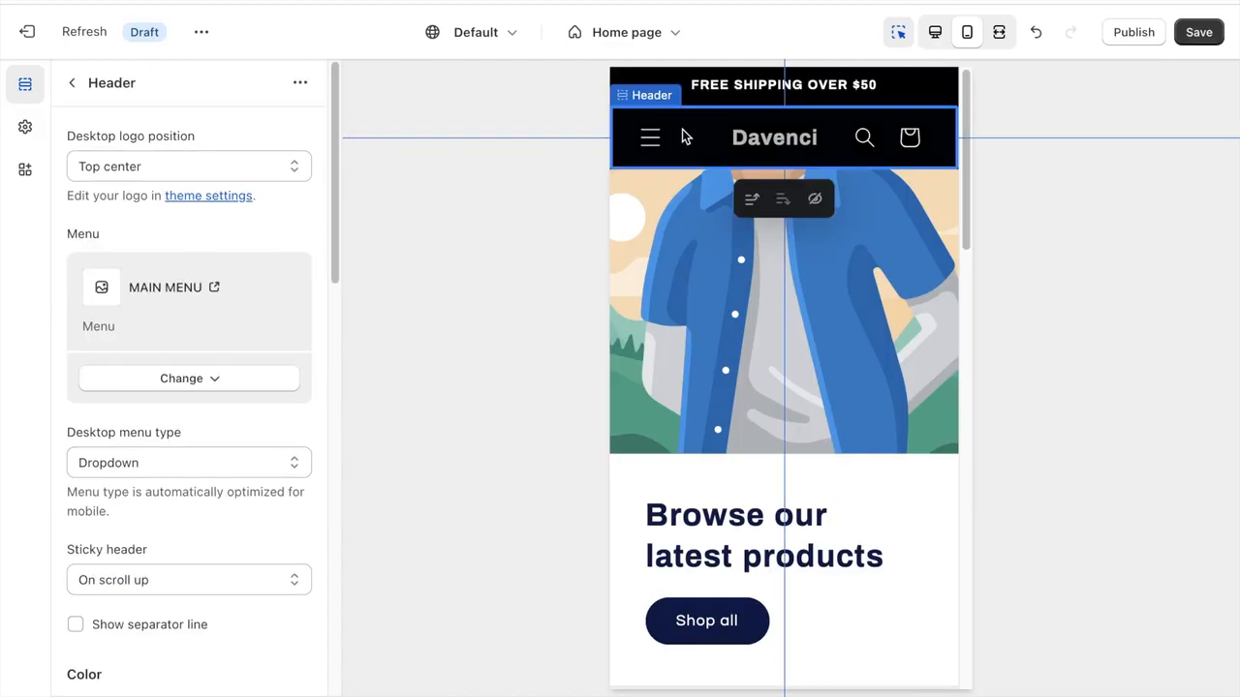
click(196, 386)
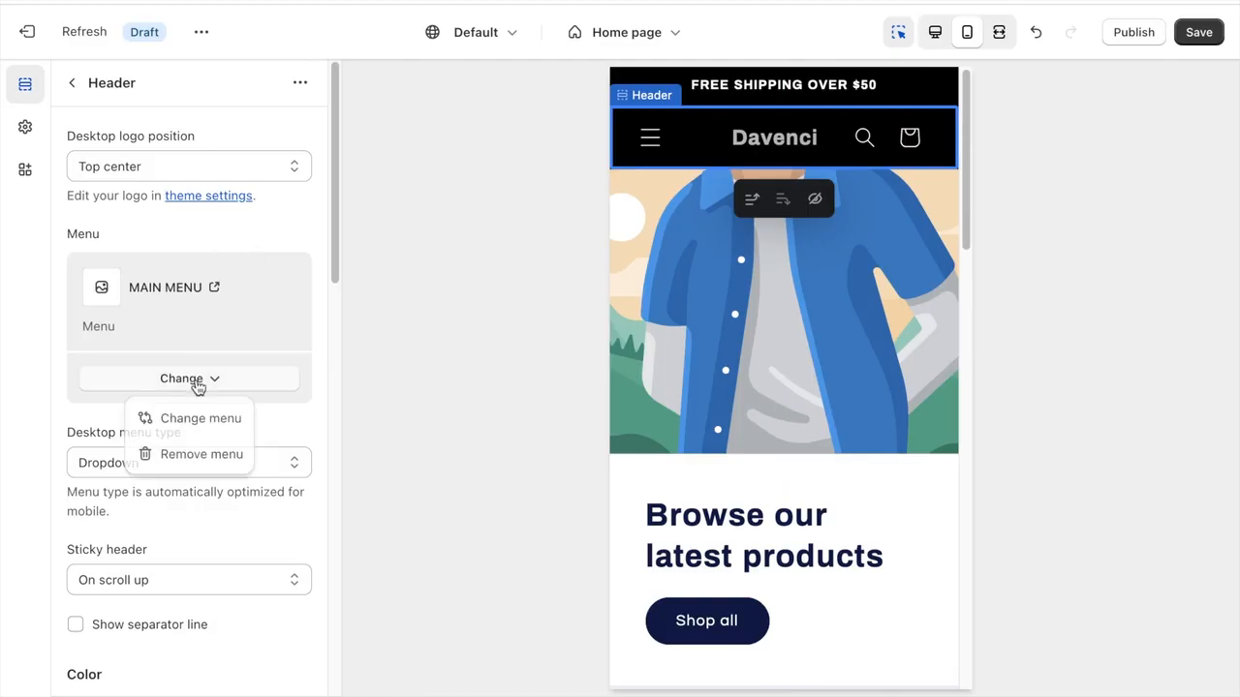
click(196, 386)
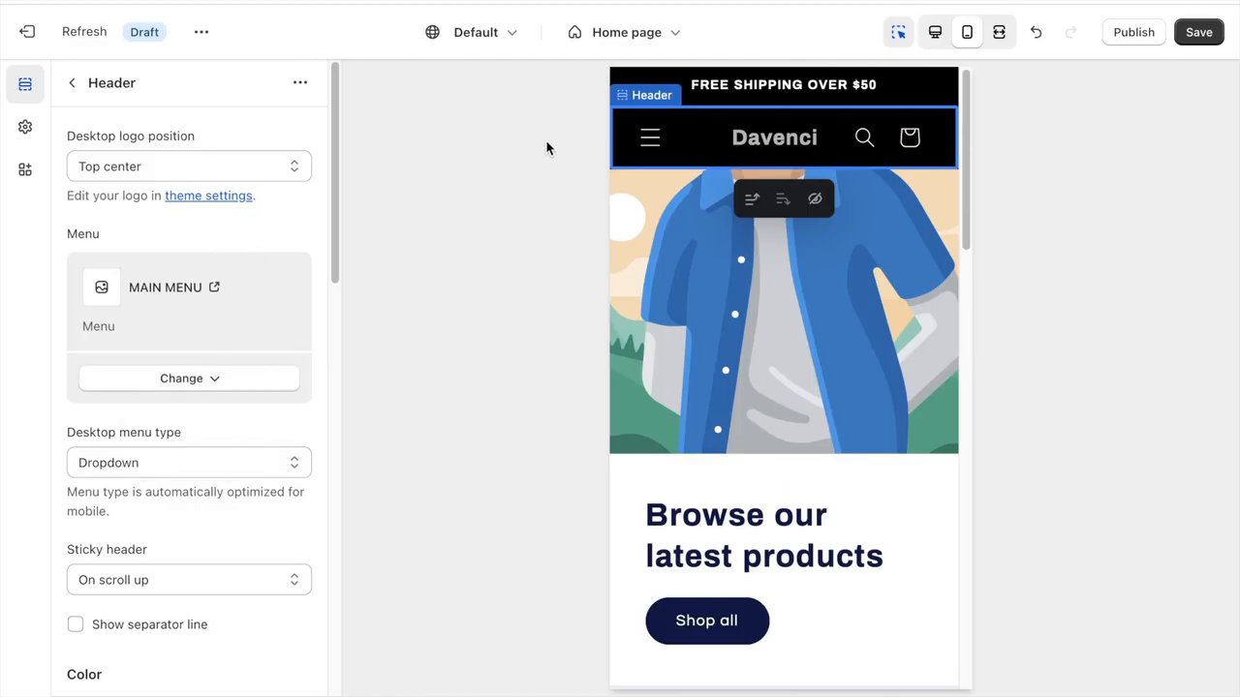
click(650, 136)
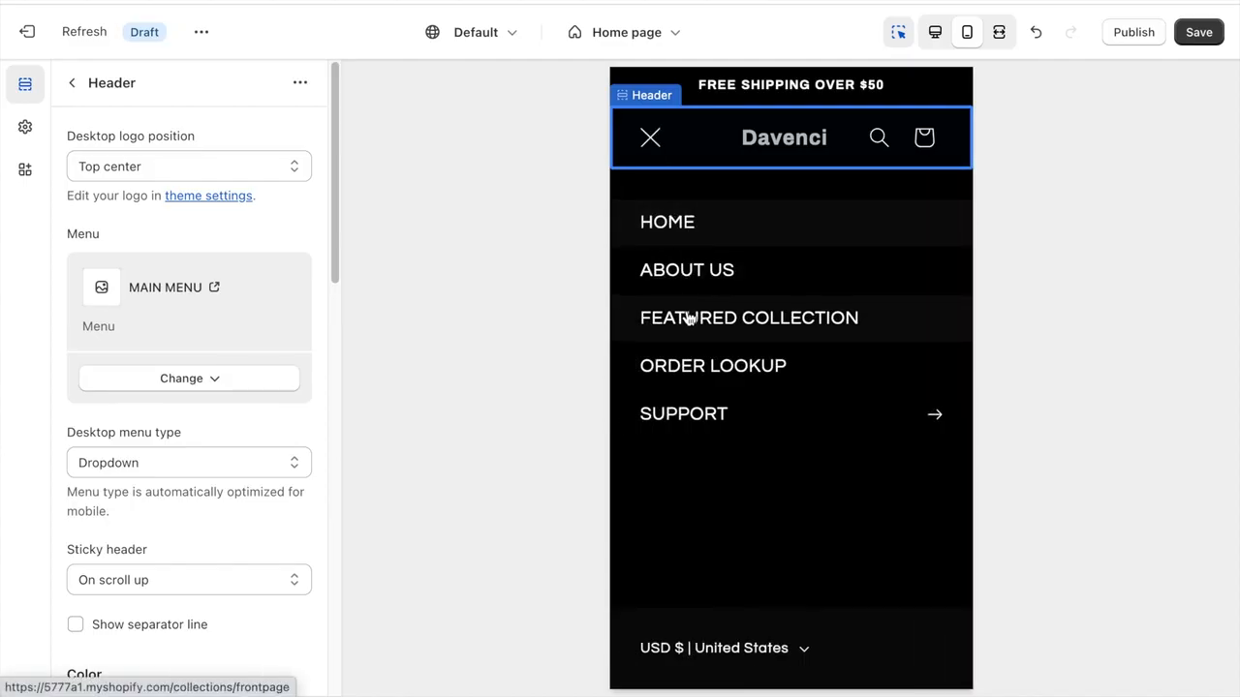
click(650, 138)
- Turn off the country/region selector and the language selector in the header
scroll(213, 462, down, 5)
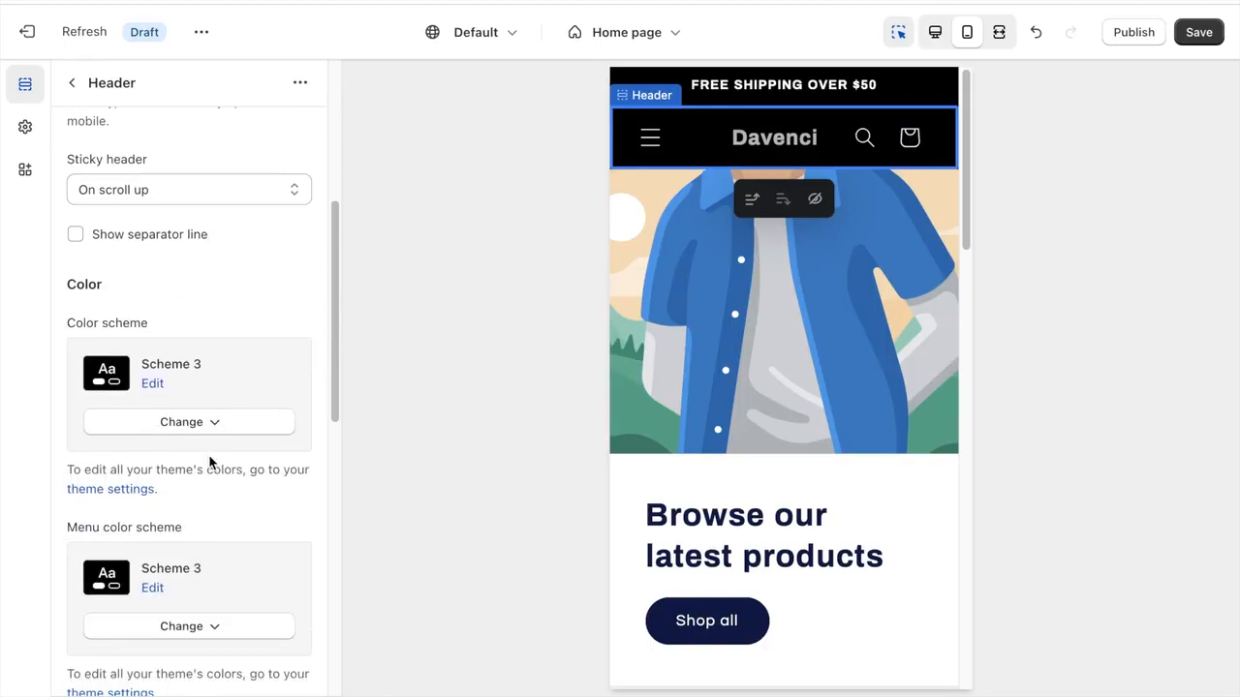
scroll(210, 462, down, 4)
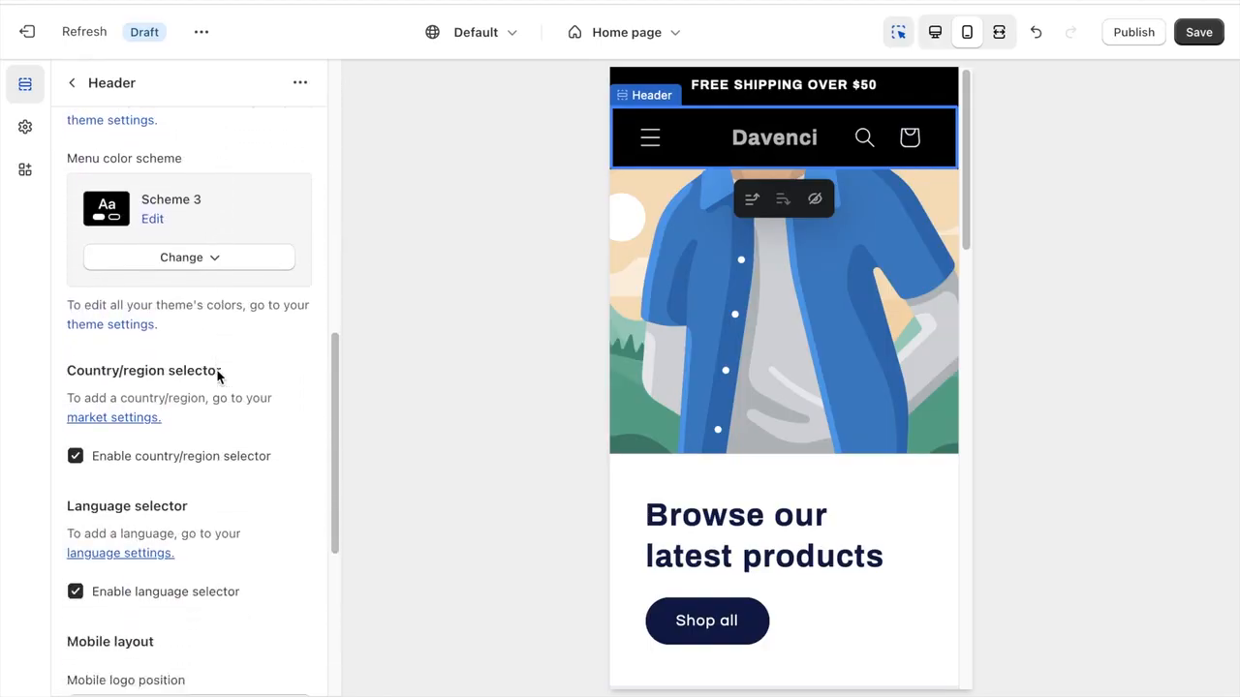
scroll(218, 377, down, 2)
click(75, 276)
click(76, 412)
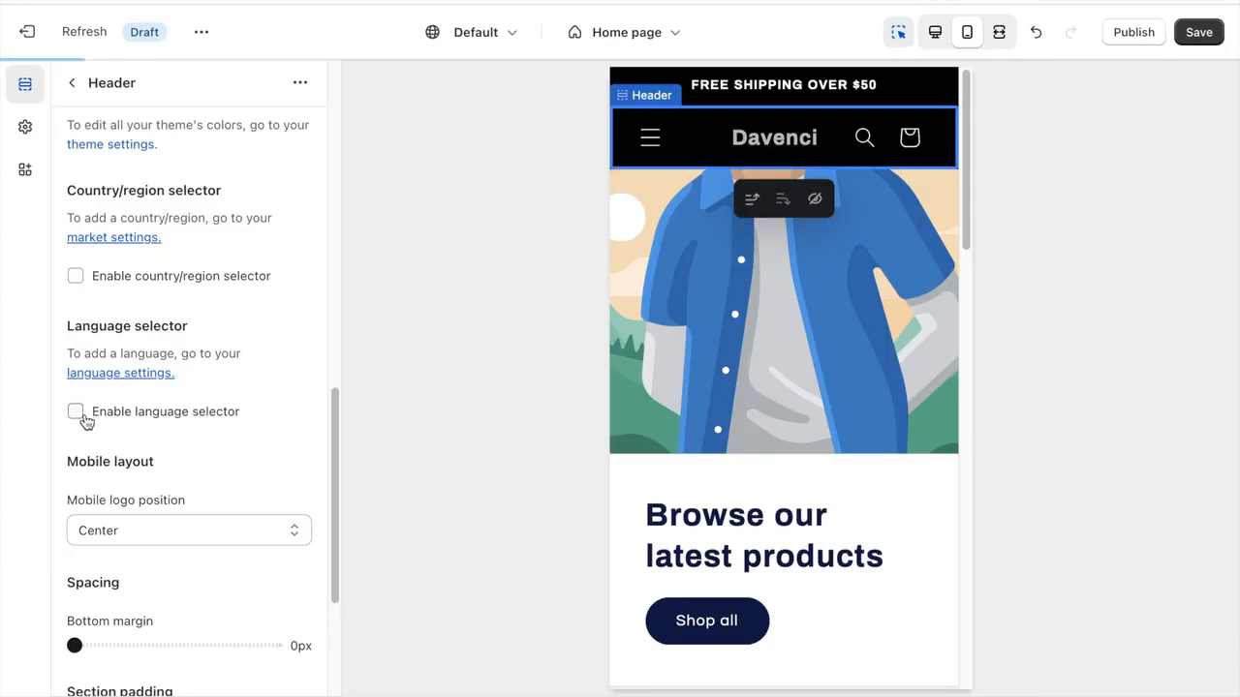
- Set the header's top and bottom section padding to 0 px
scroll(103, 420, down, 3)
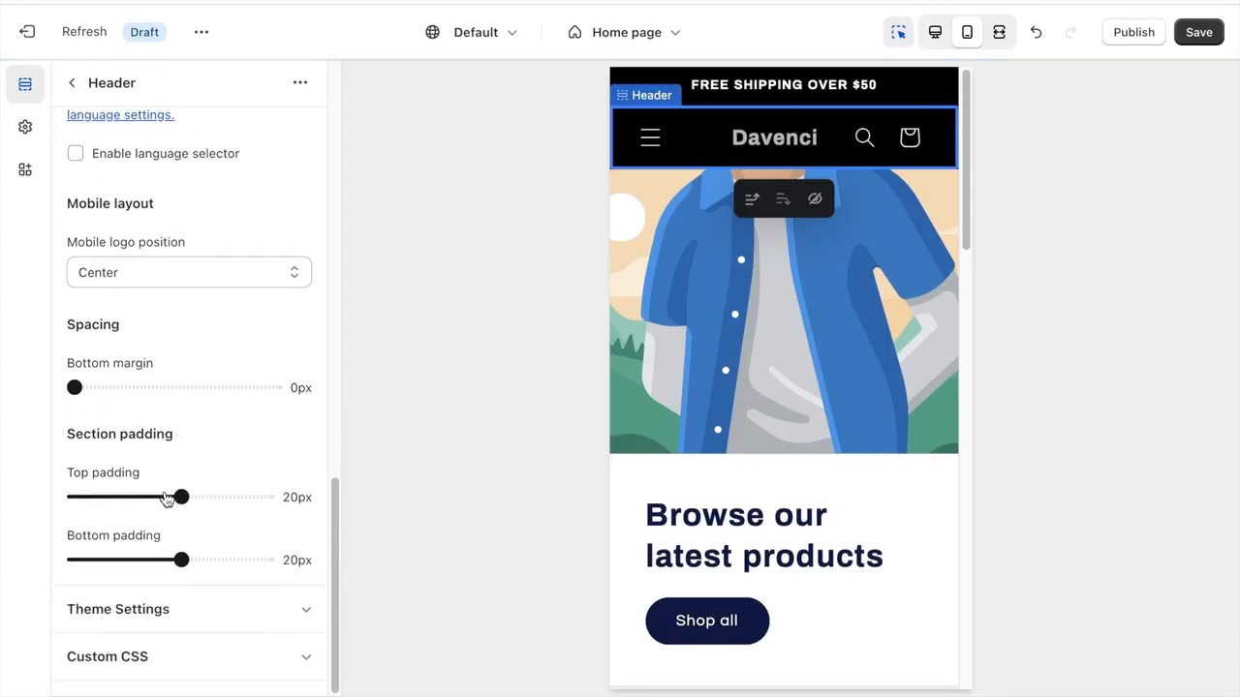
drag(182, 497, 17, 498)
drag(182, 560, 24, 565)
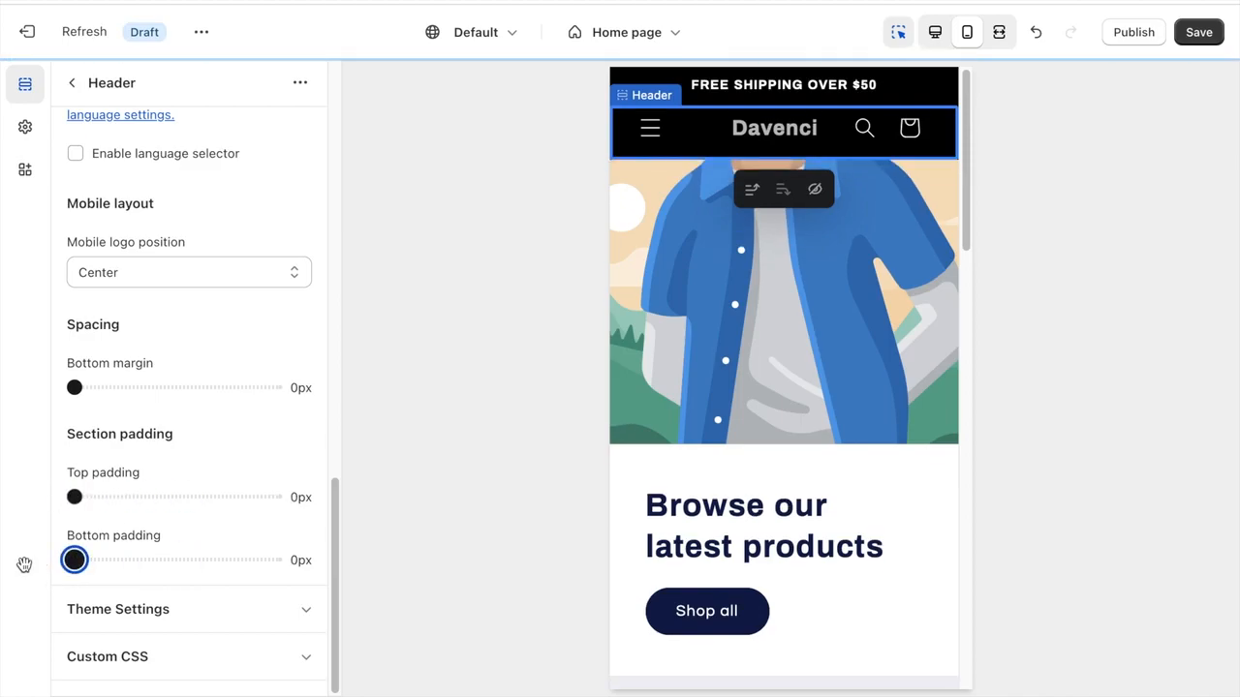
- Under the header's theme settings, turn off search suggestions, set the cart type to Page, and review the remaining options
click(131, 606)
scroll(141, 562, down, 2)
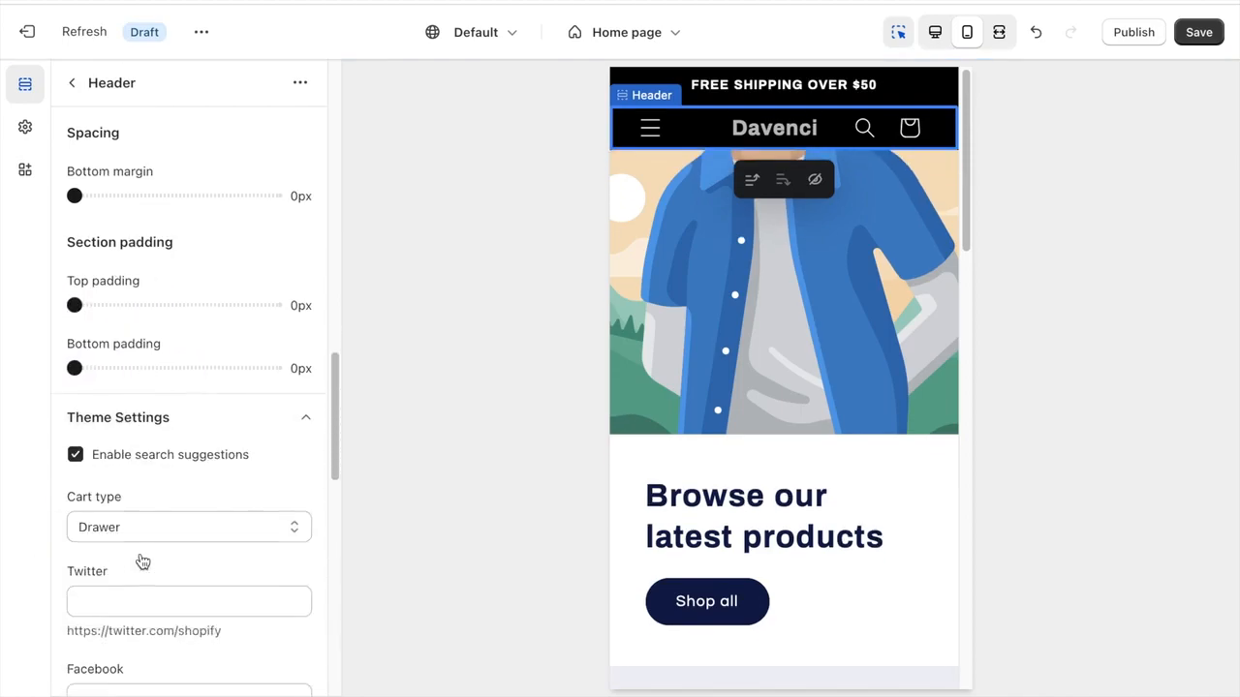
scroll(142, 562, down, 1)
click(76, 364)
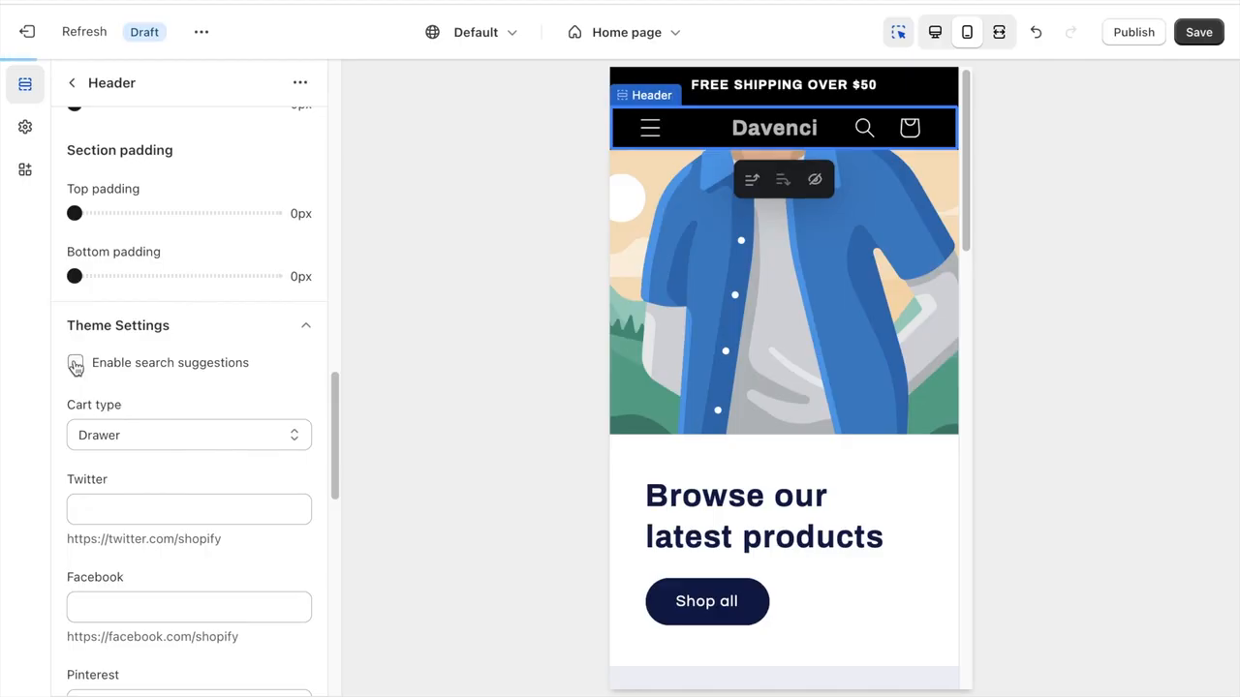
scroll(76, 364, down, 1)
click(133, 320)
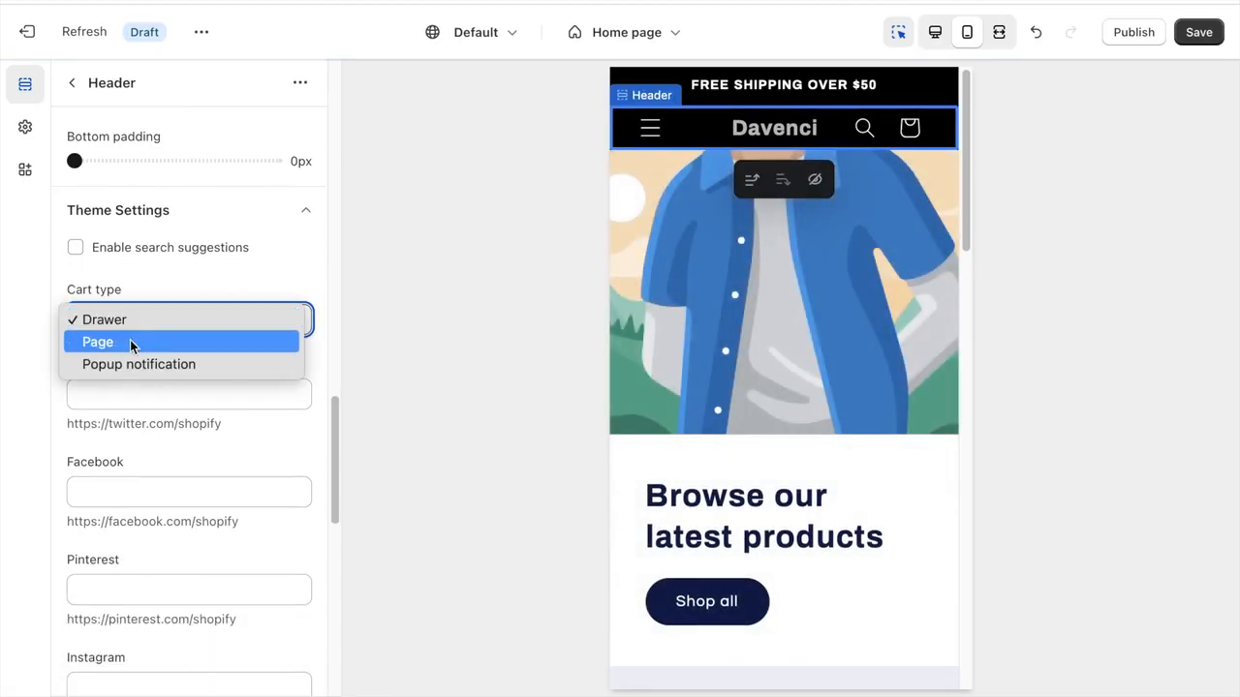
click(133, 341)
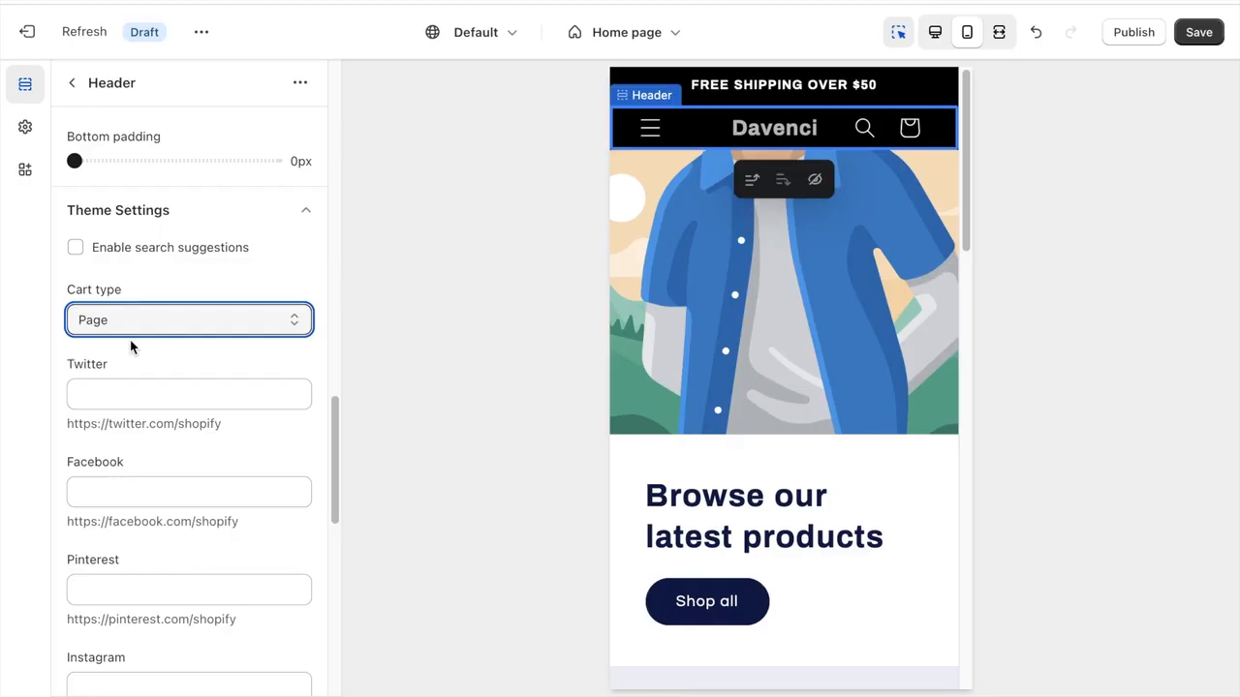
scroll(133, 347, down, 10)
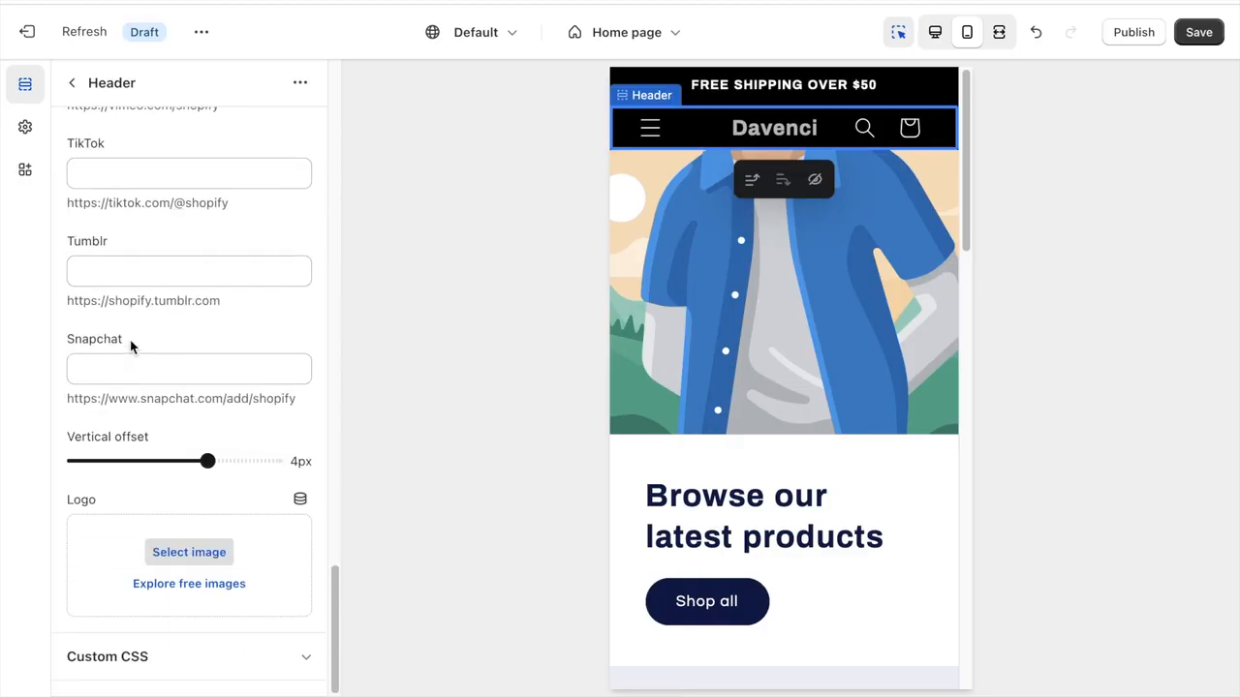
scroll(133, 347, up, 10)
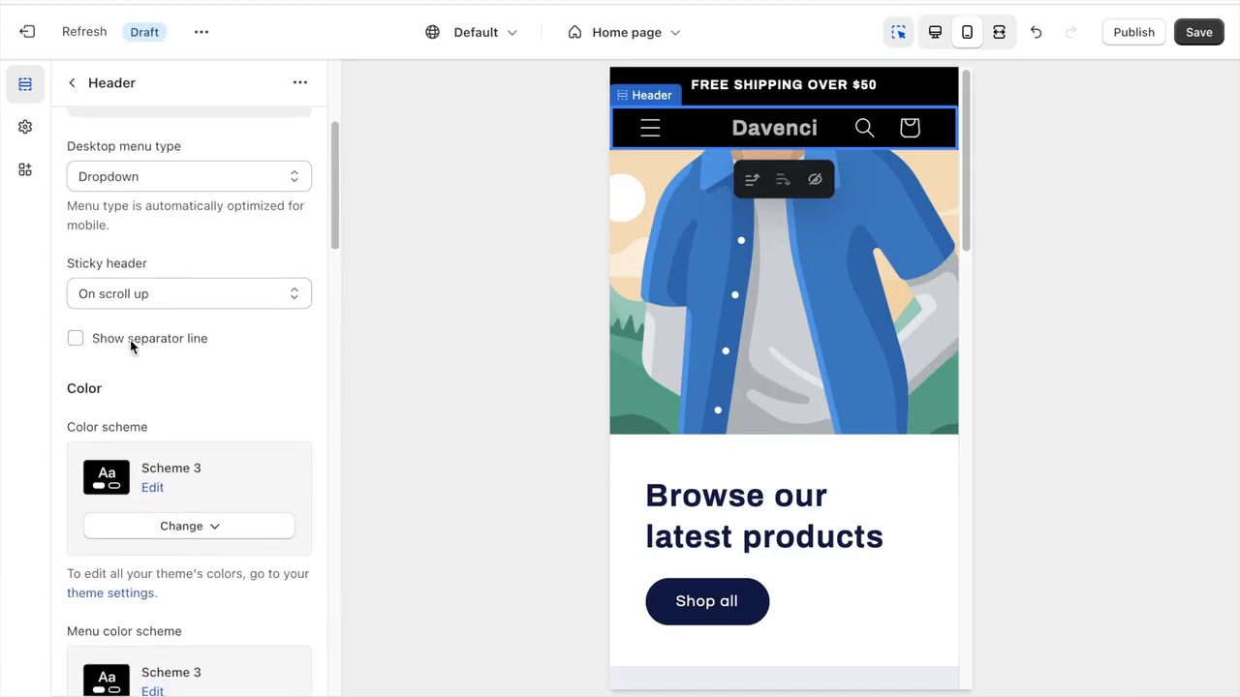
scroll(132, 347, down, 10)
- Leave the header section and open the Logo options in the theme settings
click(71, 83)
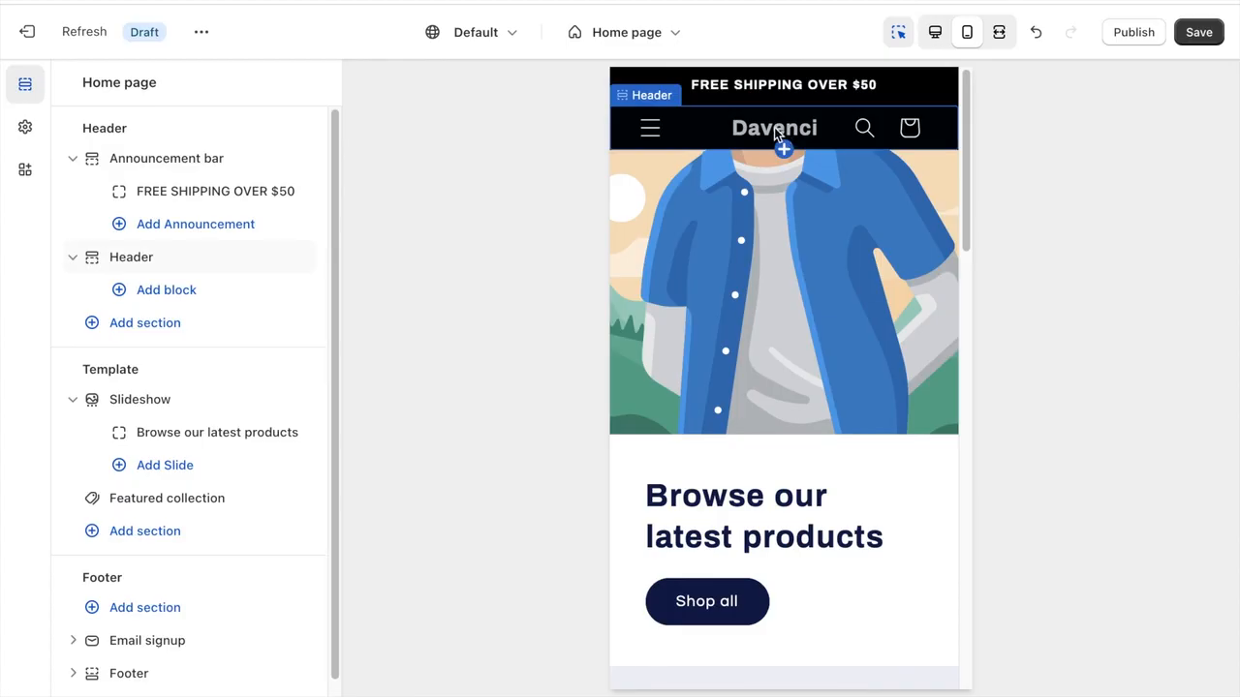
click(25, 130)
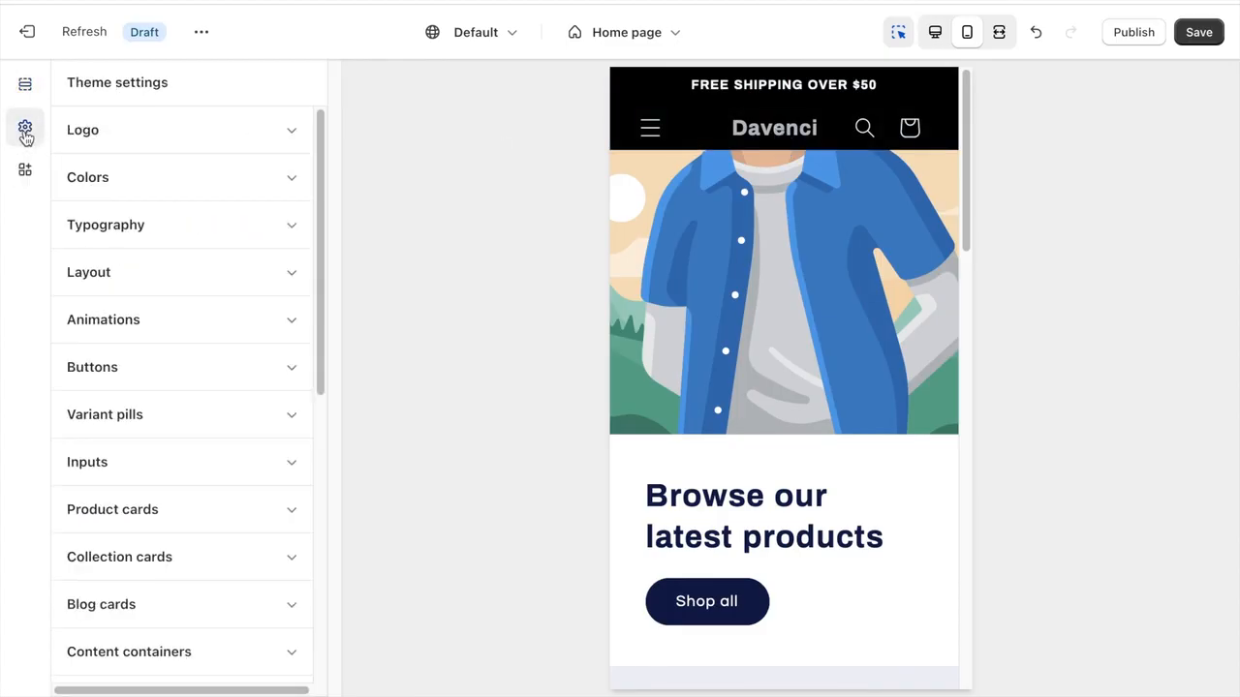
click(94, 130)
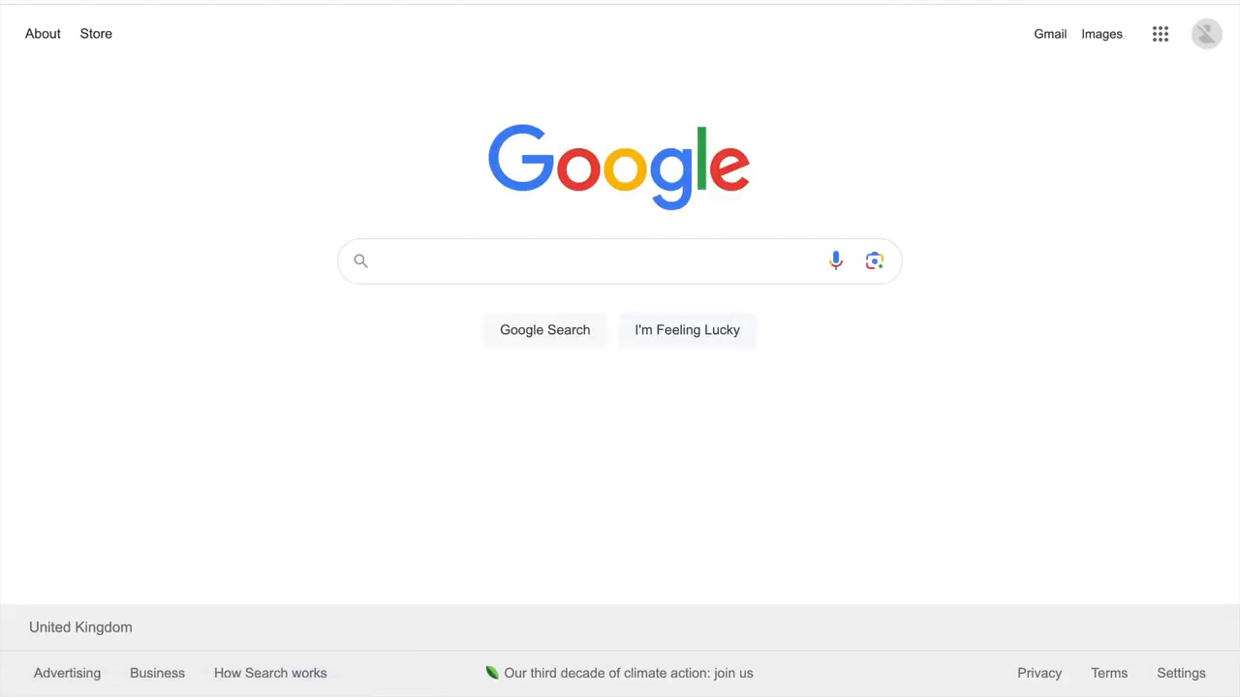
- Switch to Google, search for "invert colors" and open the PineTools Invert colors online tool
text(inver)
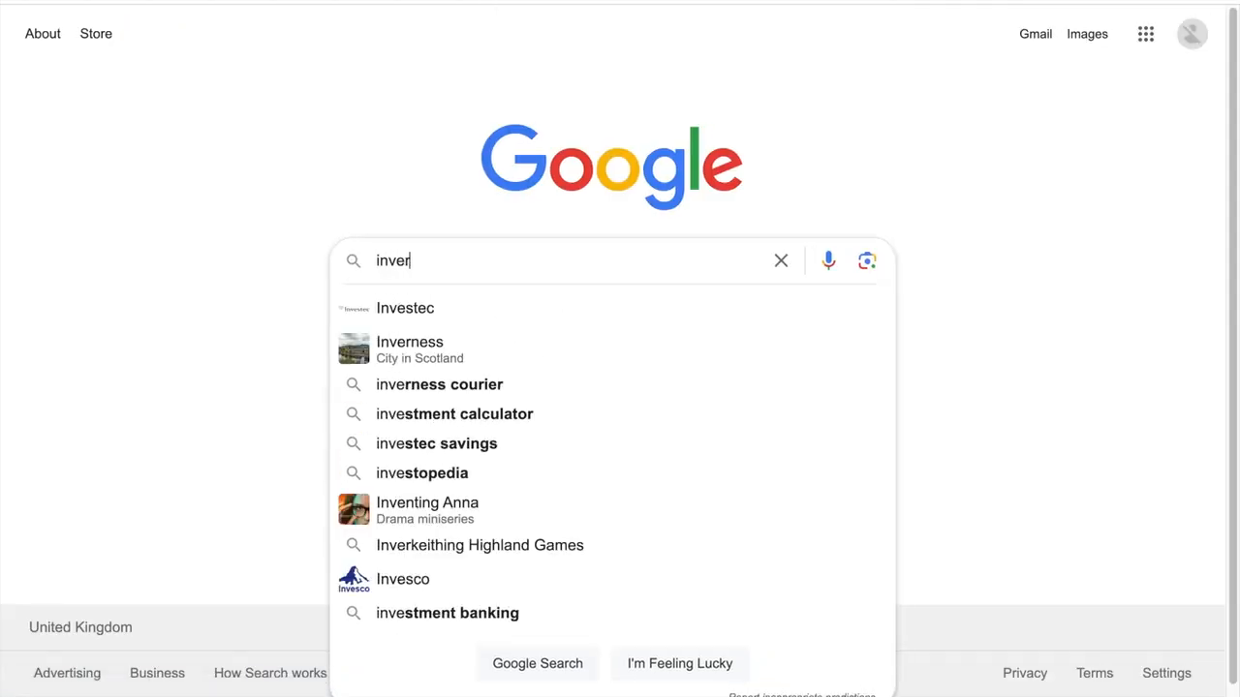
text(t colors)
key(Return)
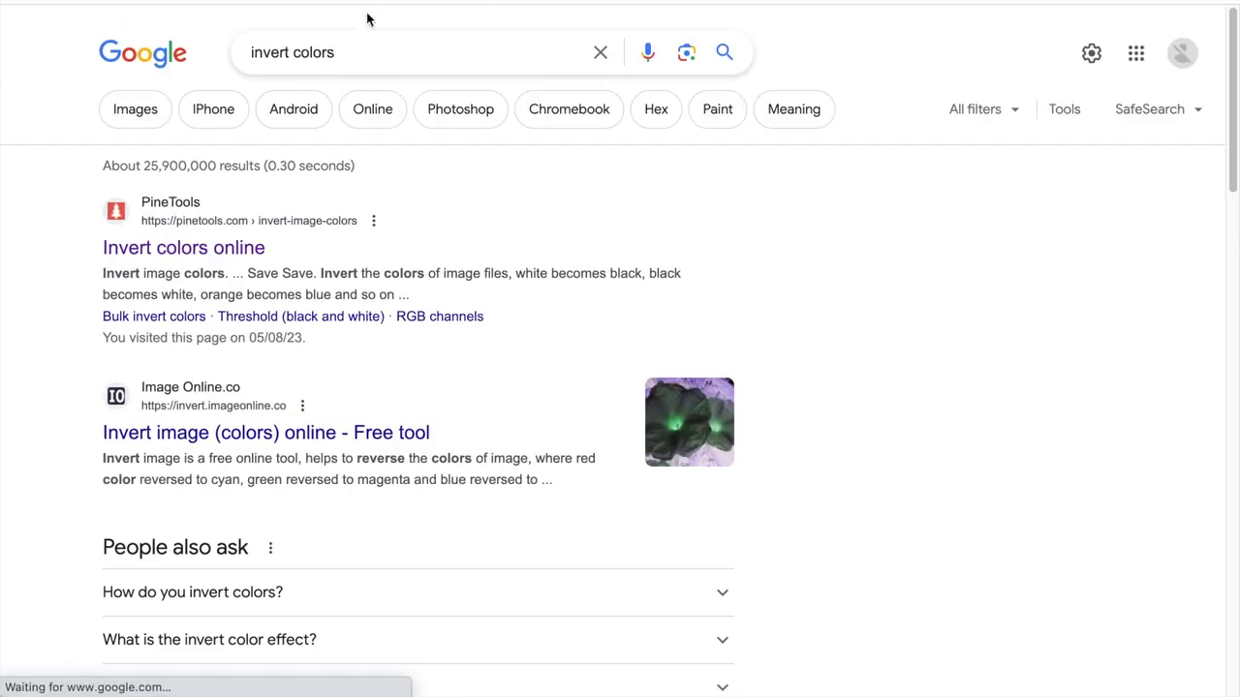
click(224, 248)
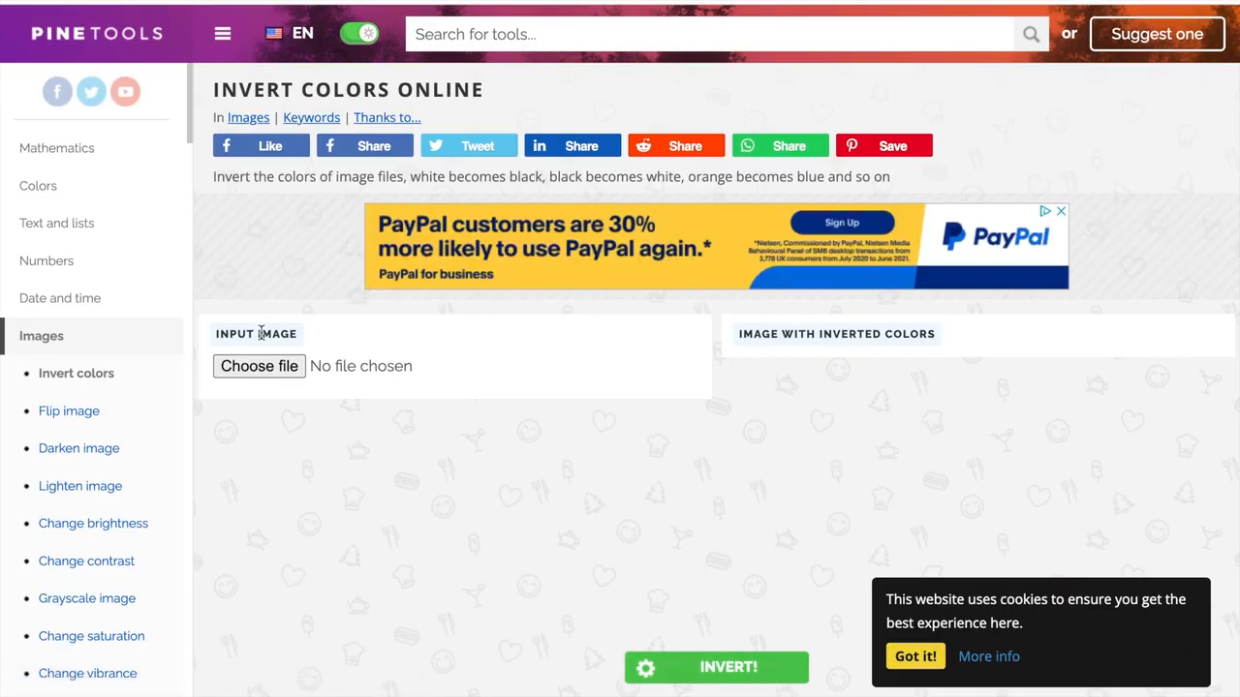
- Load the black-on-white Davenci logo screenshot, accept the cookie notice, invert the image's colors and save the result
click(259, 364)
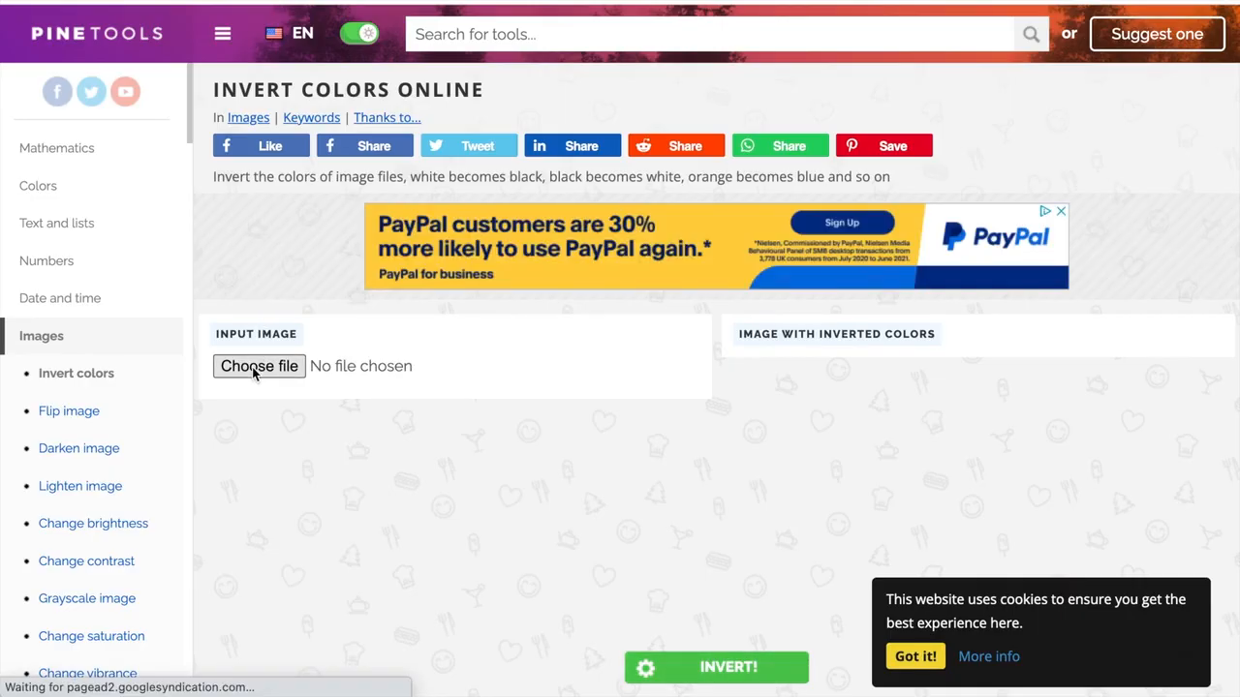
scroll(470, 474, down, 2)
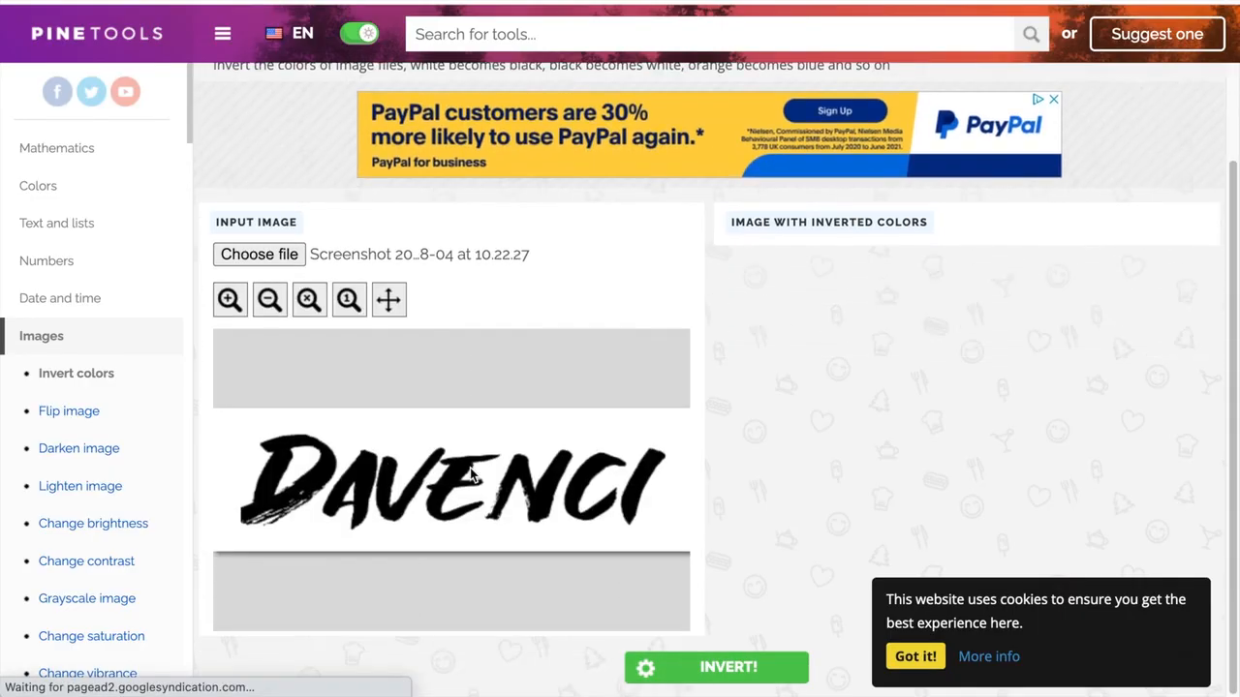
click(915, 655)
click(704, 668)
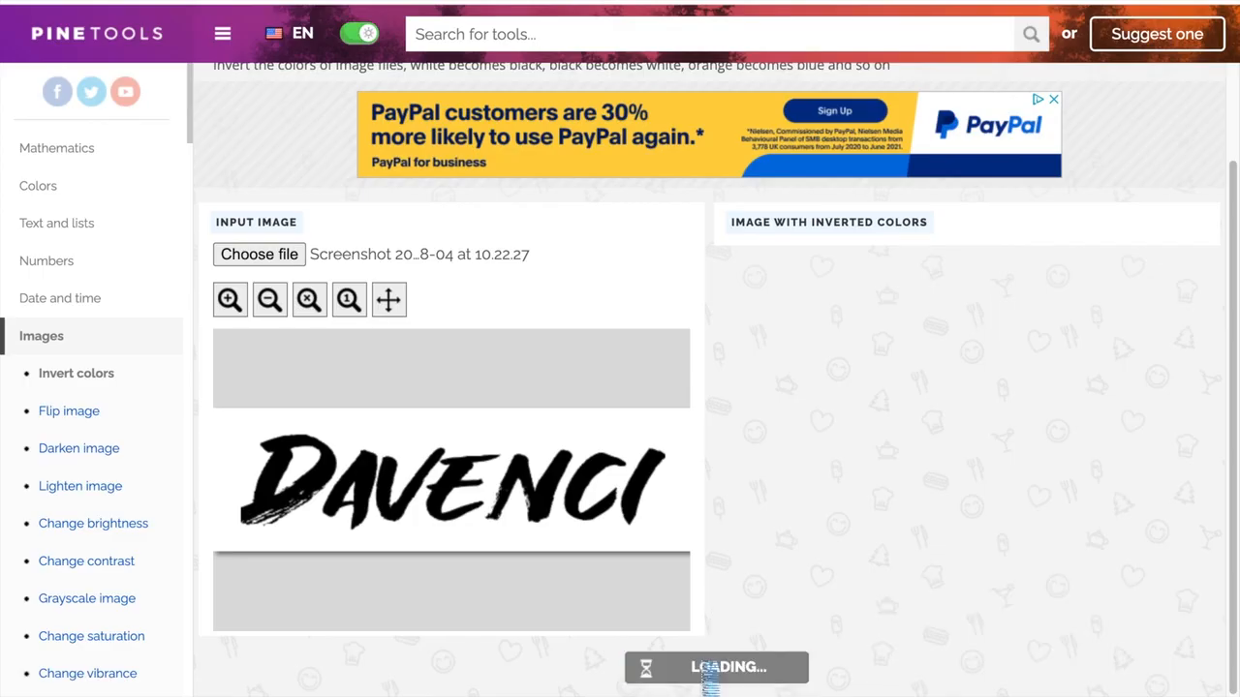
click(990, 262)
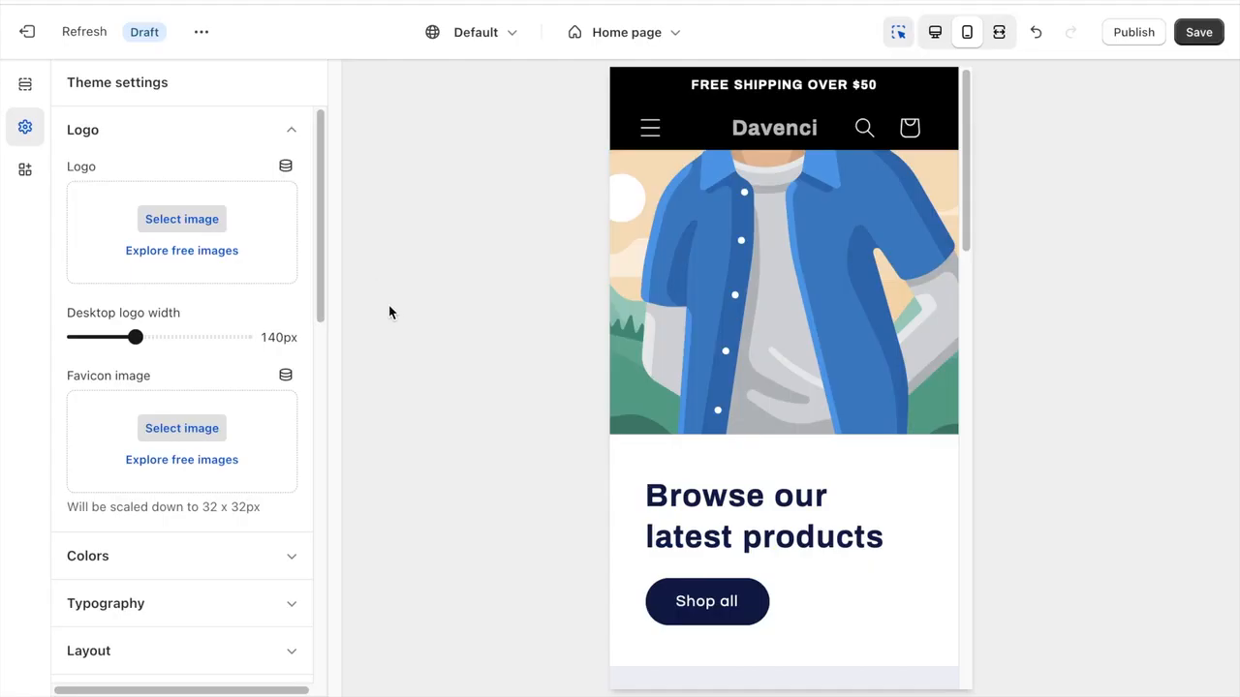
- Switch back to the Shopify theme editor and set the inverted Davenci PNG as the store logo
click(189, 218)
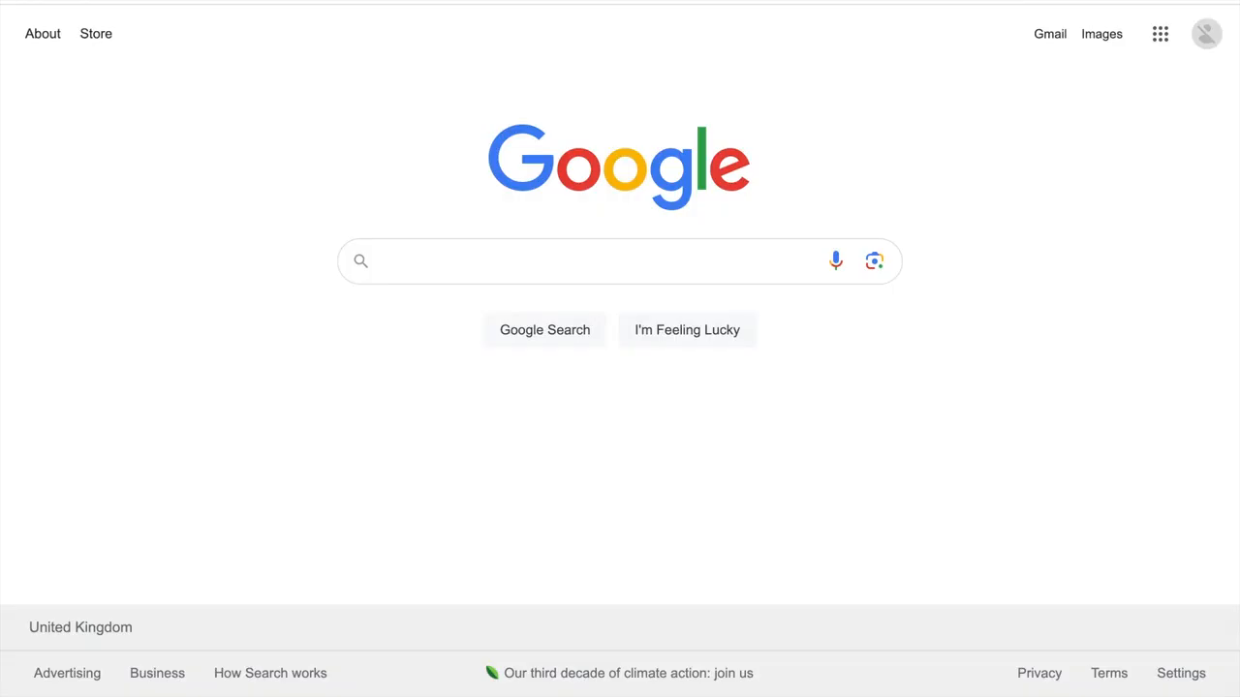
- Switch to Google, search for "icons8", open the Icons8 site and search its icons for "fist favicon"
text(icons8)
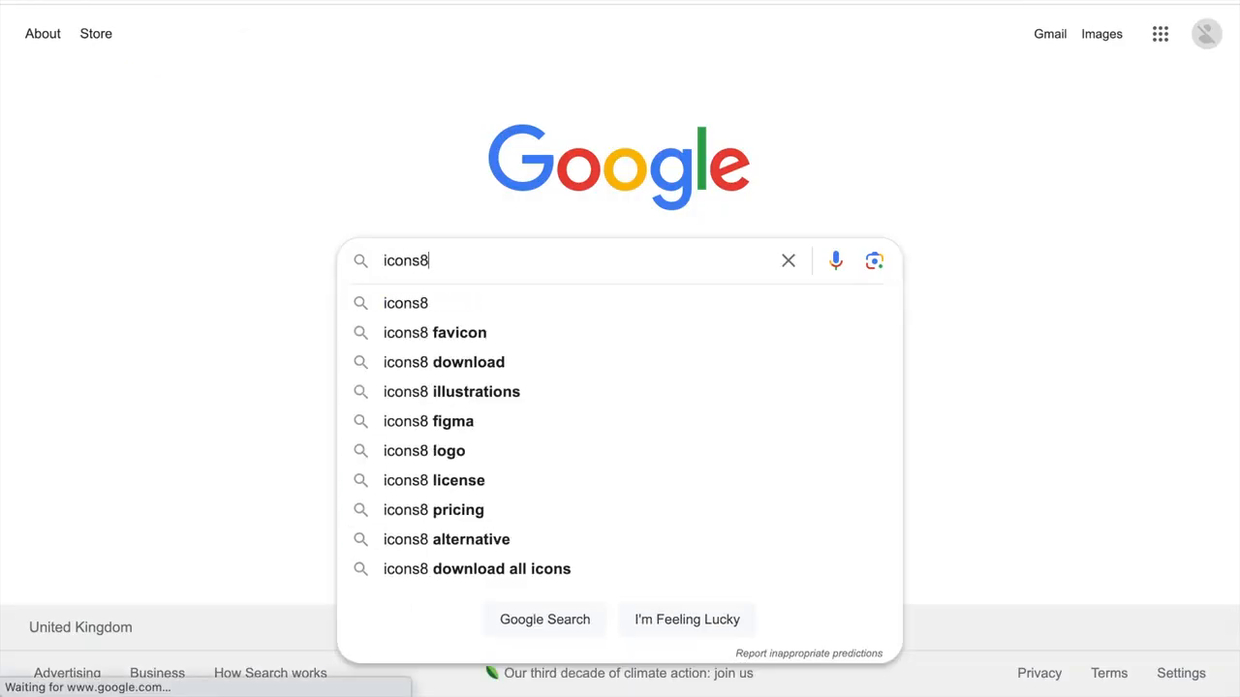
key(Return)
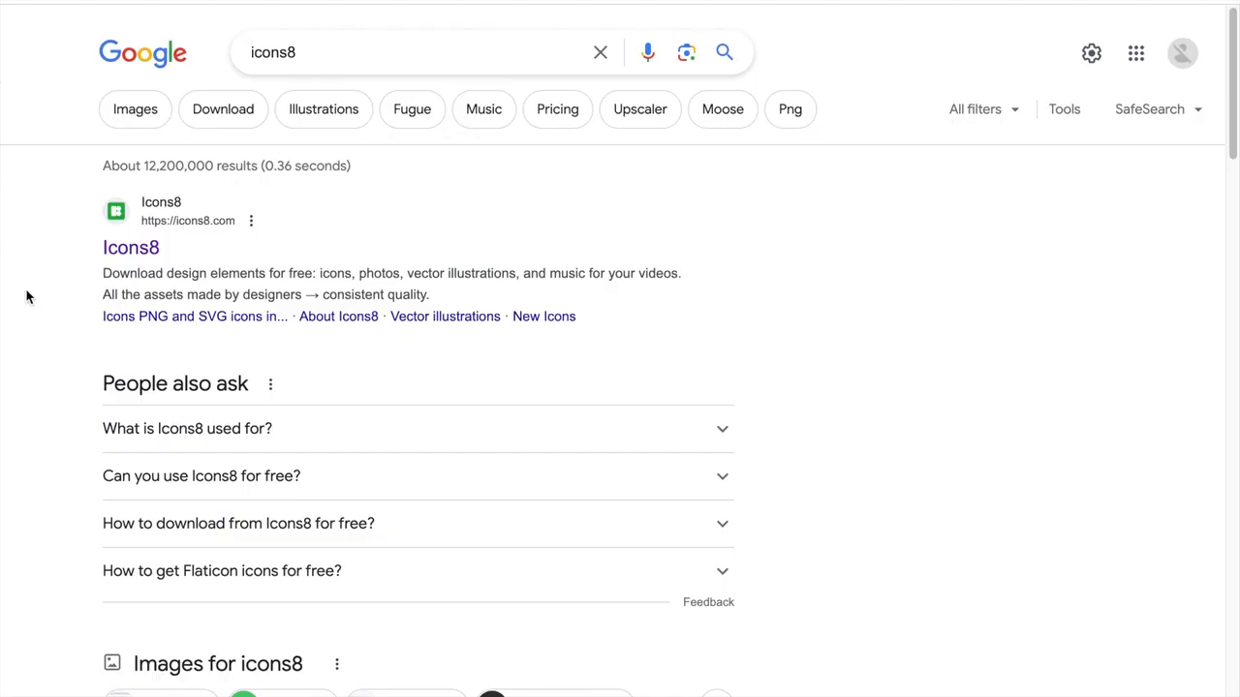
click(124, 254)
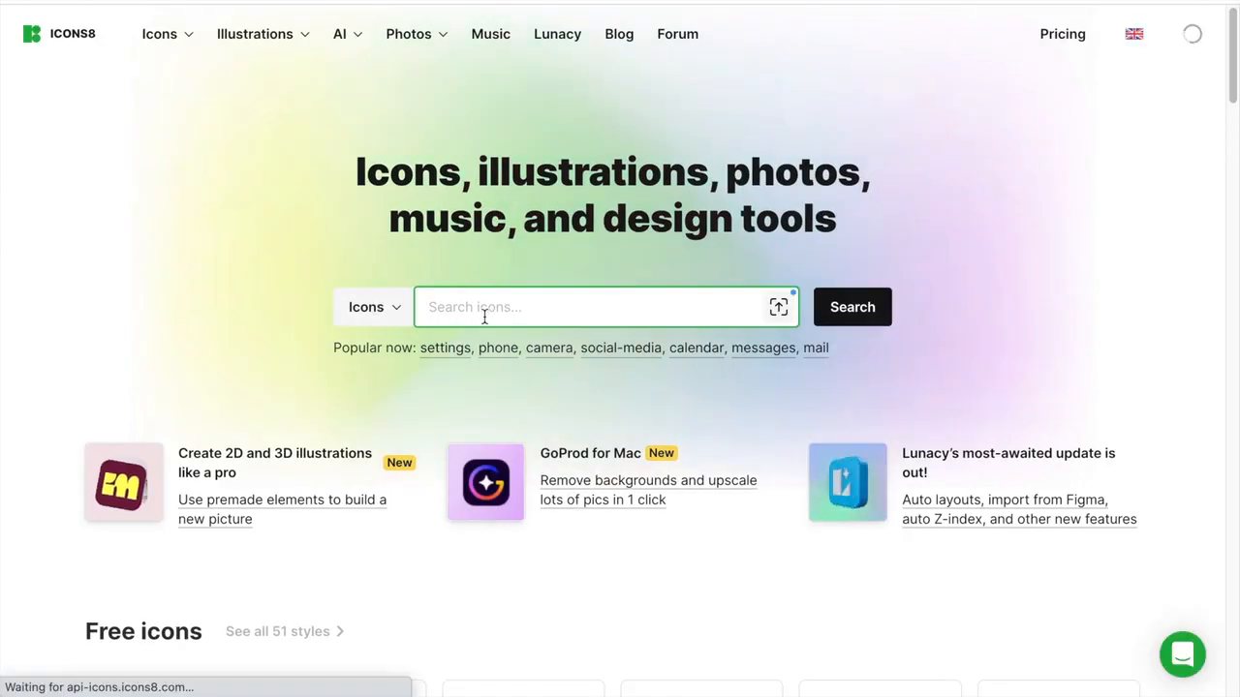
text(fist favic)
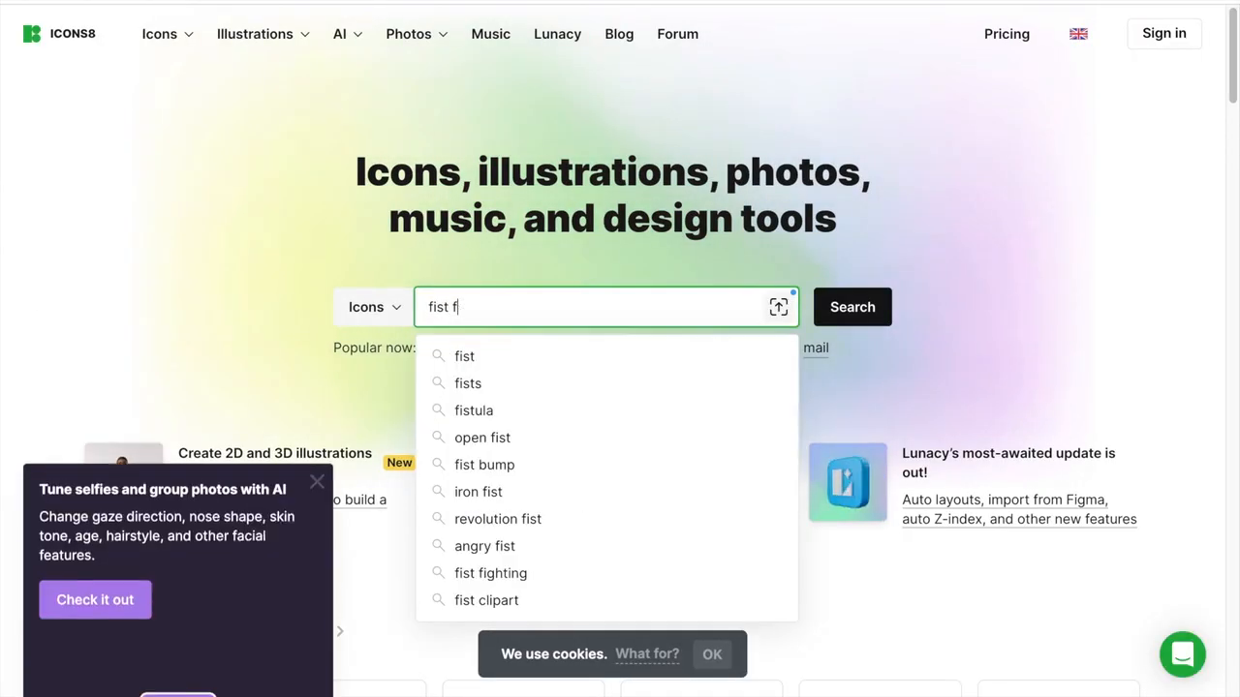
text(on)
key(Return)
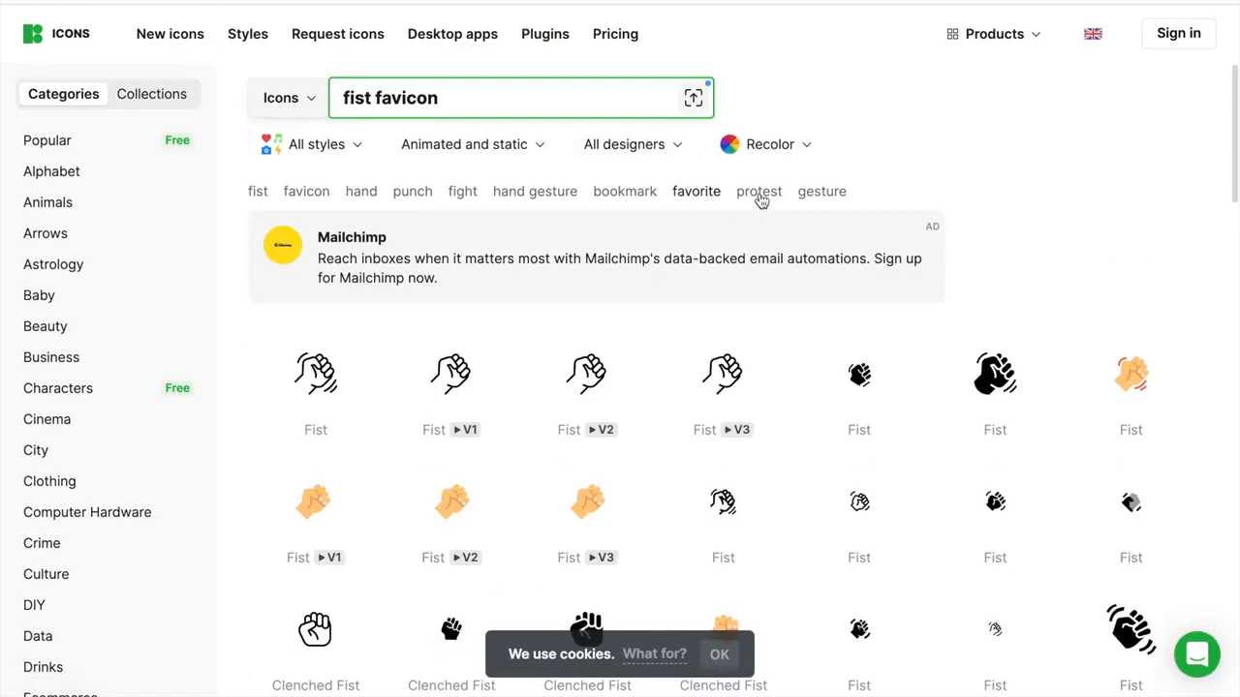
- Browse the fist icons, close the promotional pop-up, and download the first Fist icon in Favicon format at 32x32
scroll(765, 199, down, 1)
scroll(765, 198, down, 6)
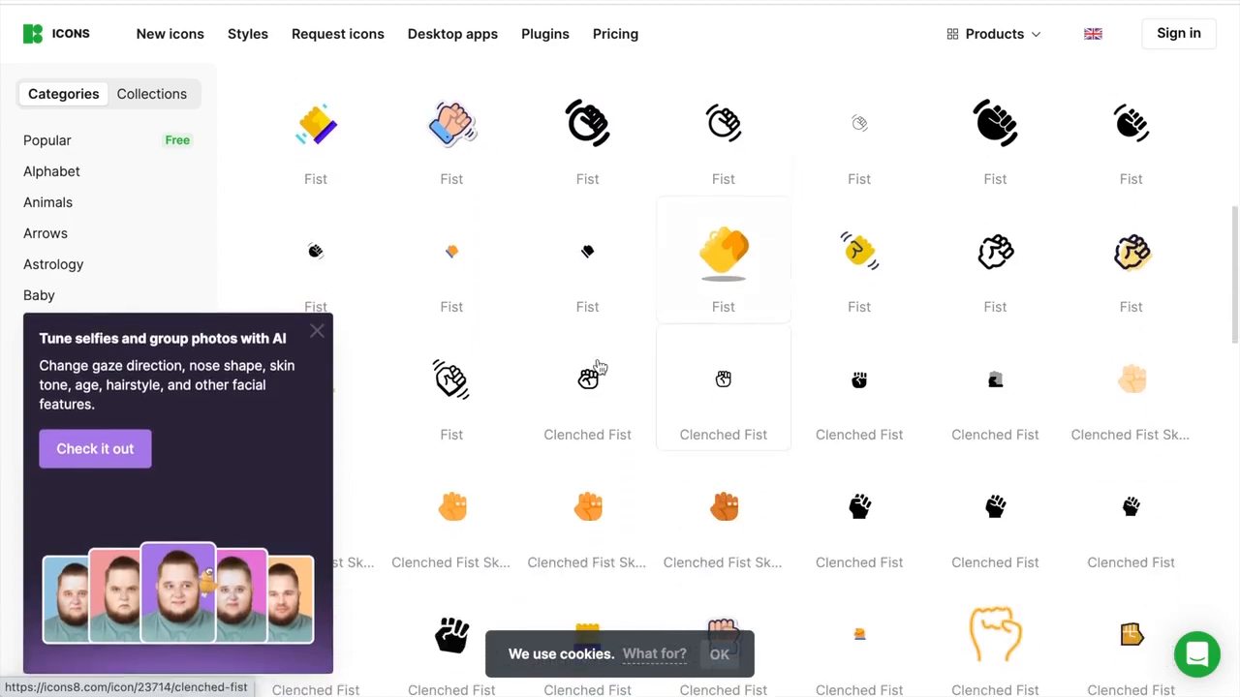
click(333, 333)
scroll(532, 307, down, 2)
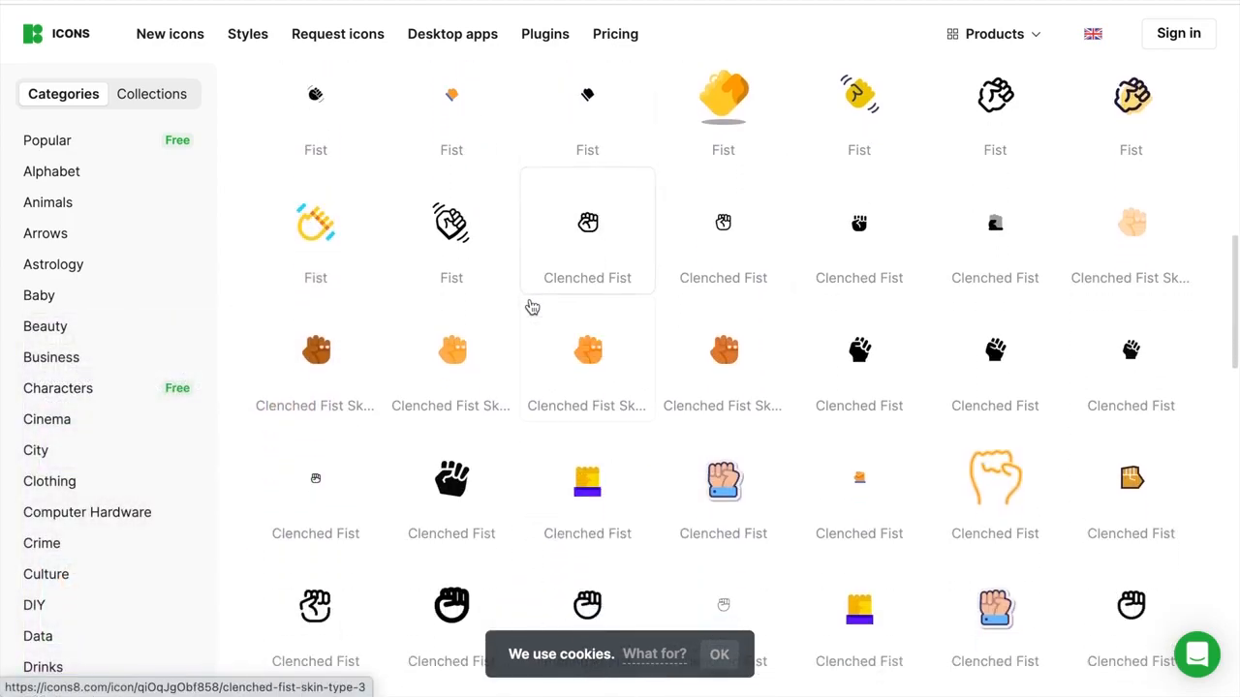
scroll(532, 307, down, 1)
scroll(531, 307, up, 9)
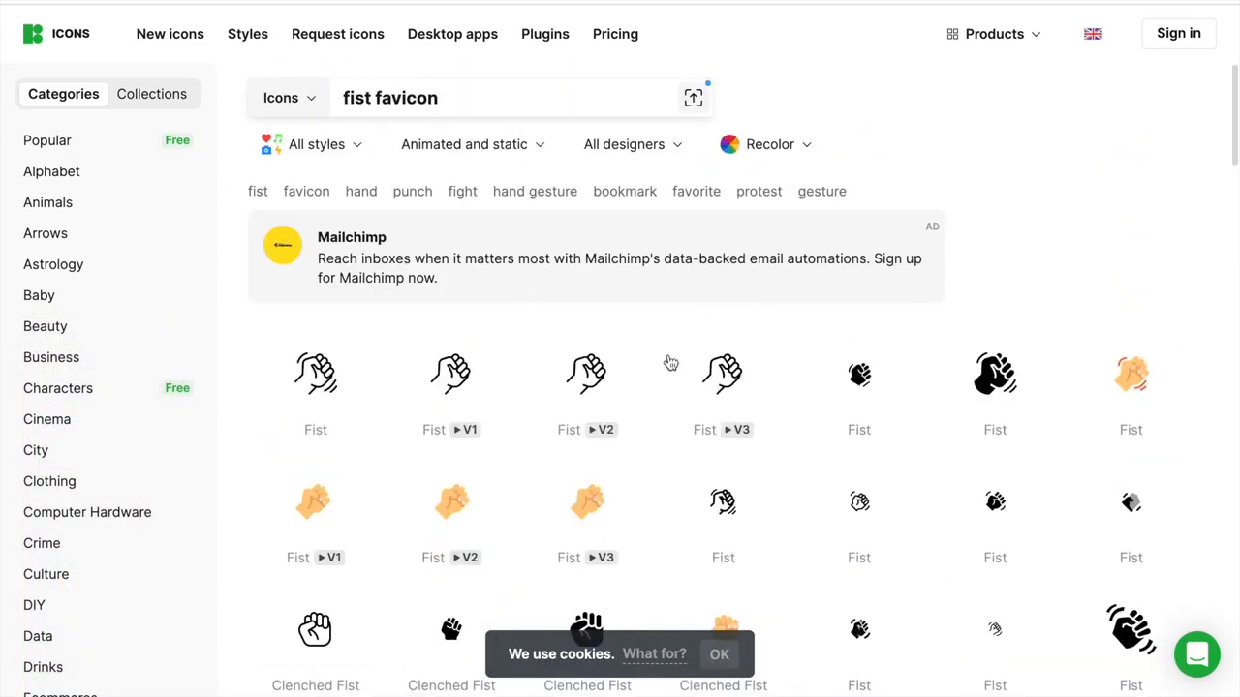
click(328, 383)
click(589, 334)
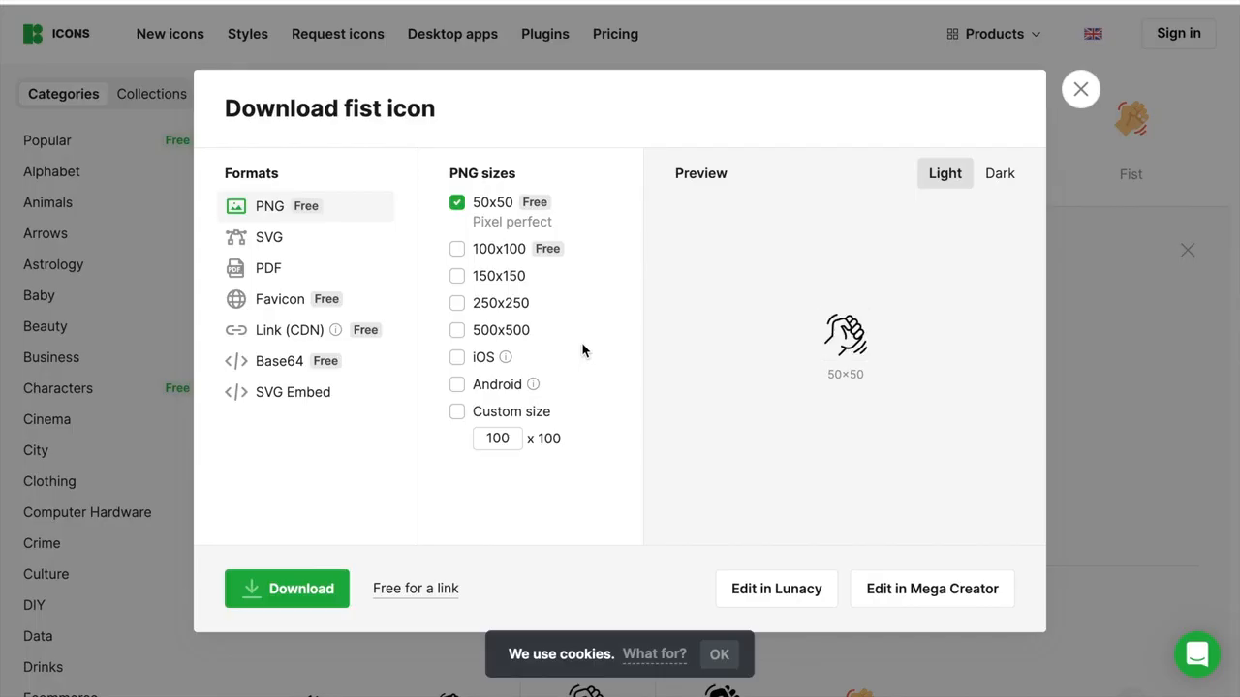
click(280, 298)
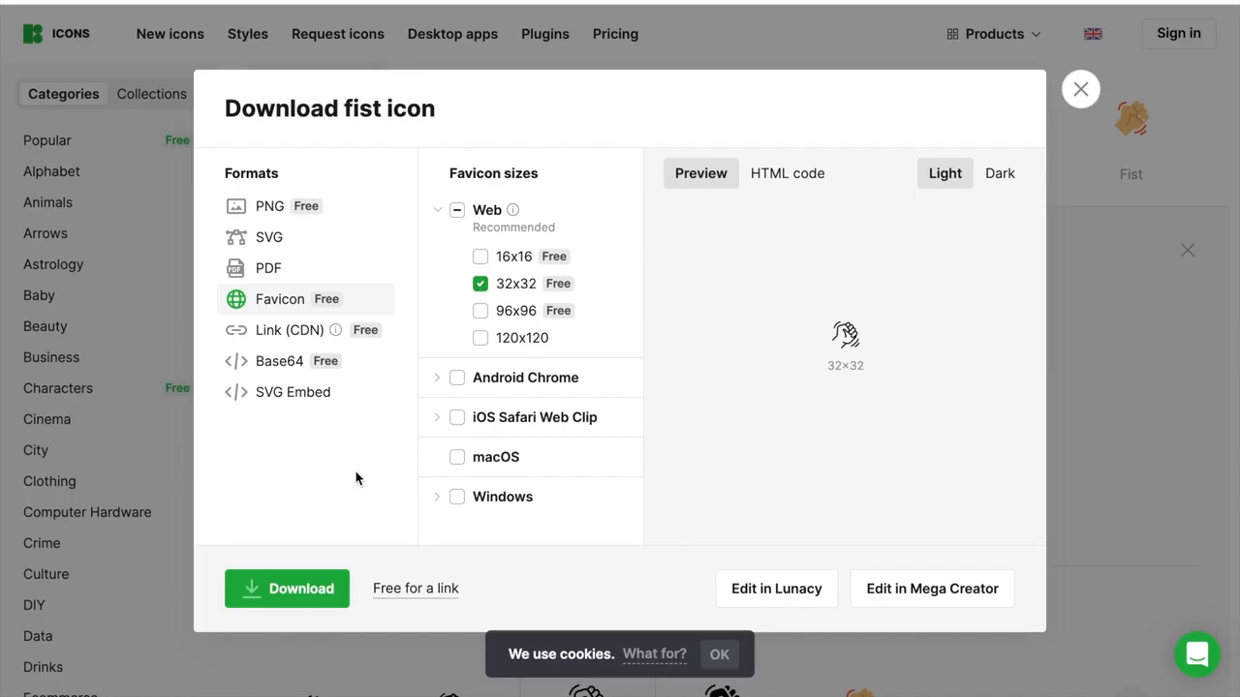
click(304, 590)
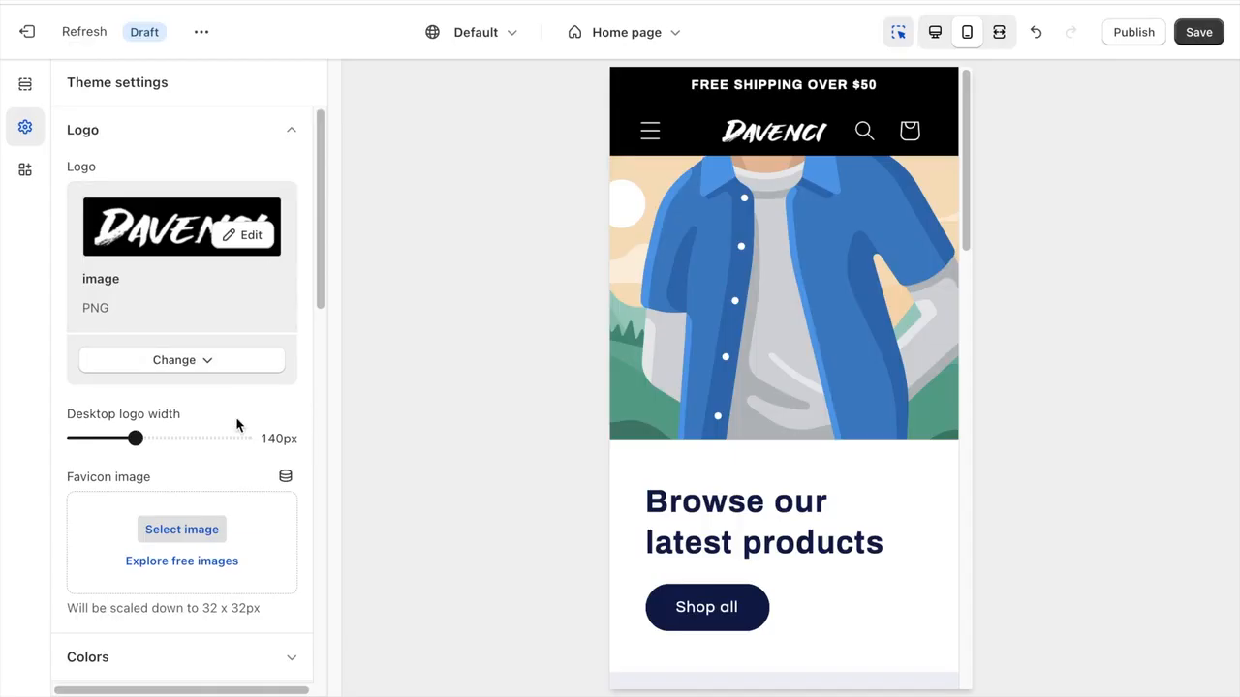
- Switch back to the Shopify theme editor and set the icons8-fist-16 PNG as the favicon image
scroll(207, 514, down, 2)
click(194, 434)
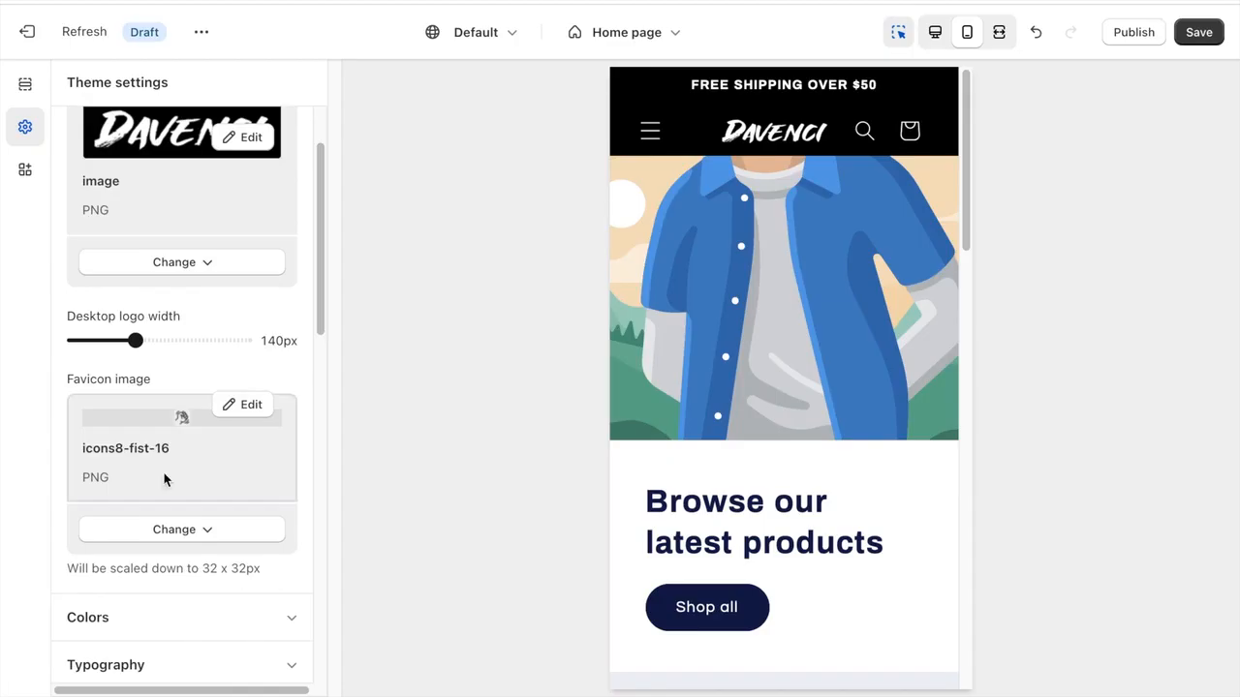
scroll(165, 130, up, 2)
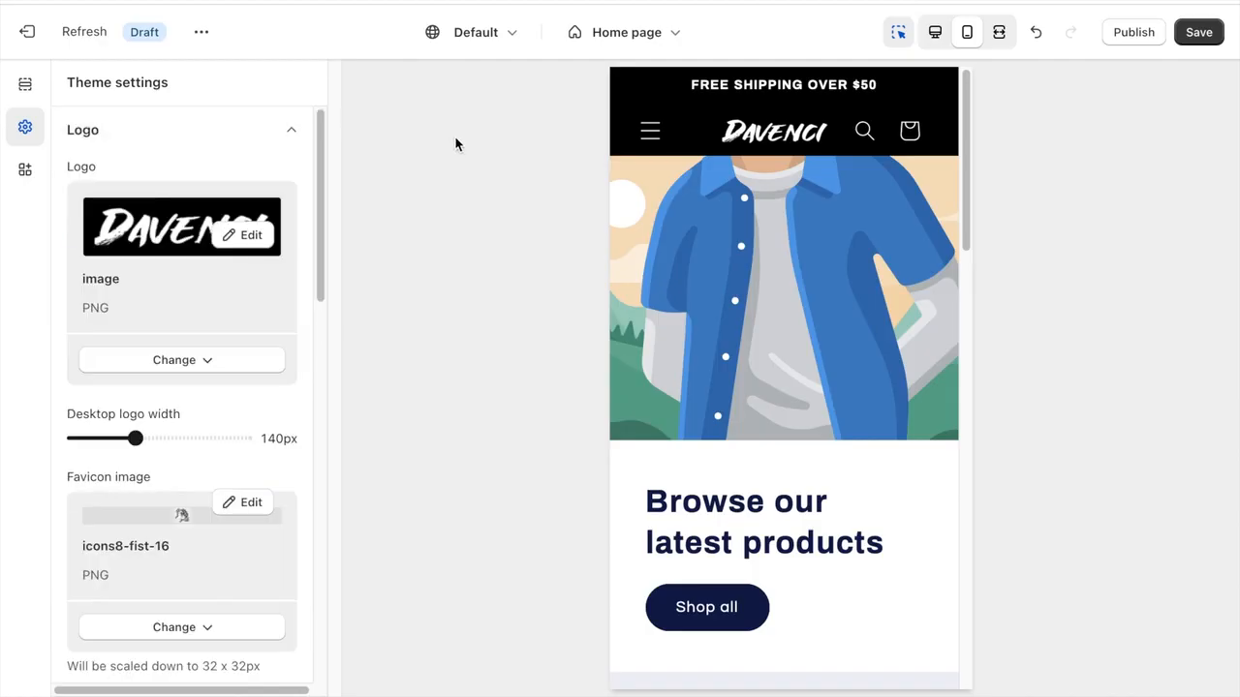
- Open the home page's Slideshow section settings and turn off showing content below images on mobile
click(21, 85)
scroll(199, 300, down, 1)
click(169, 384)
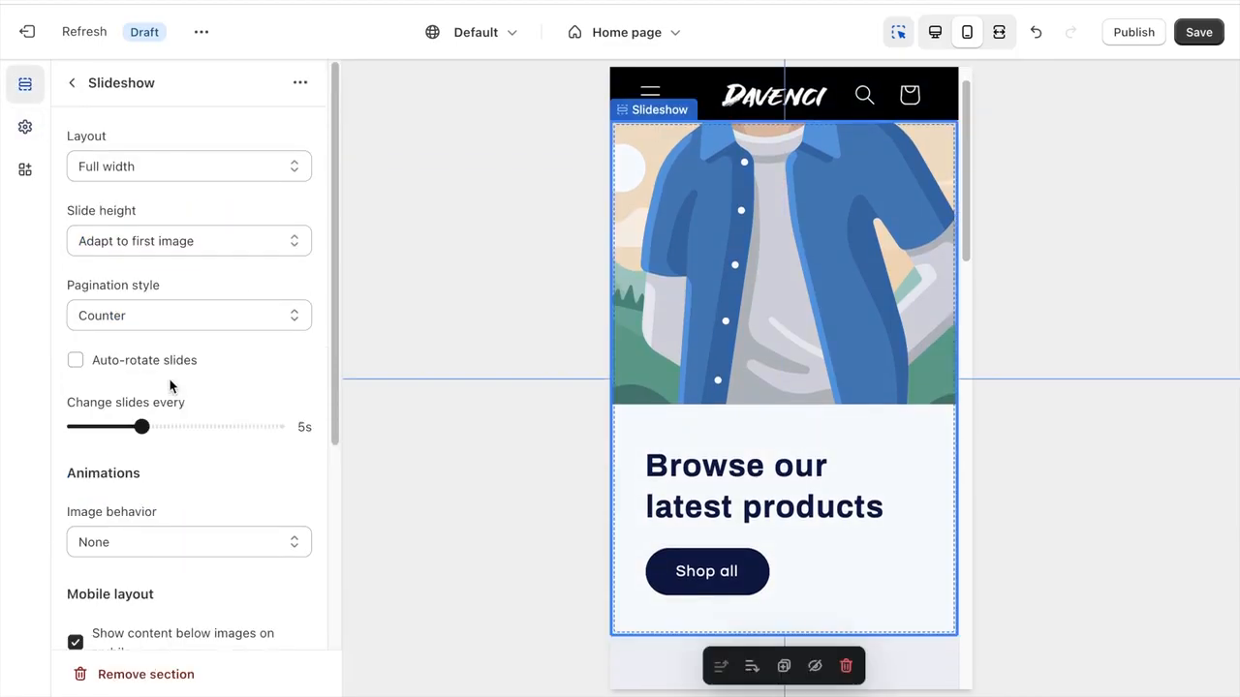
scroll(190, 158, down, 5)
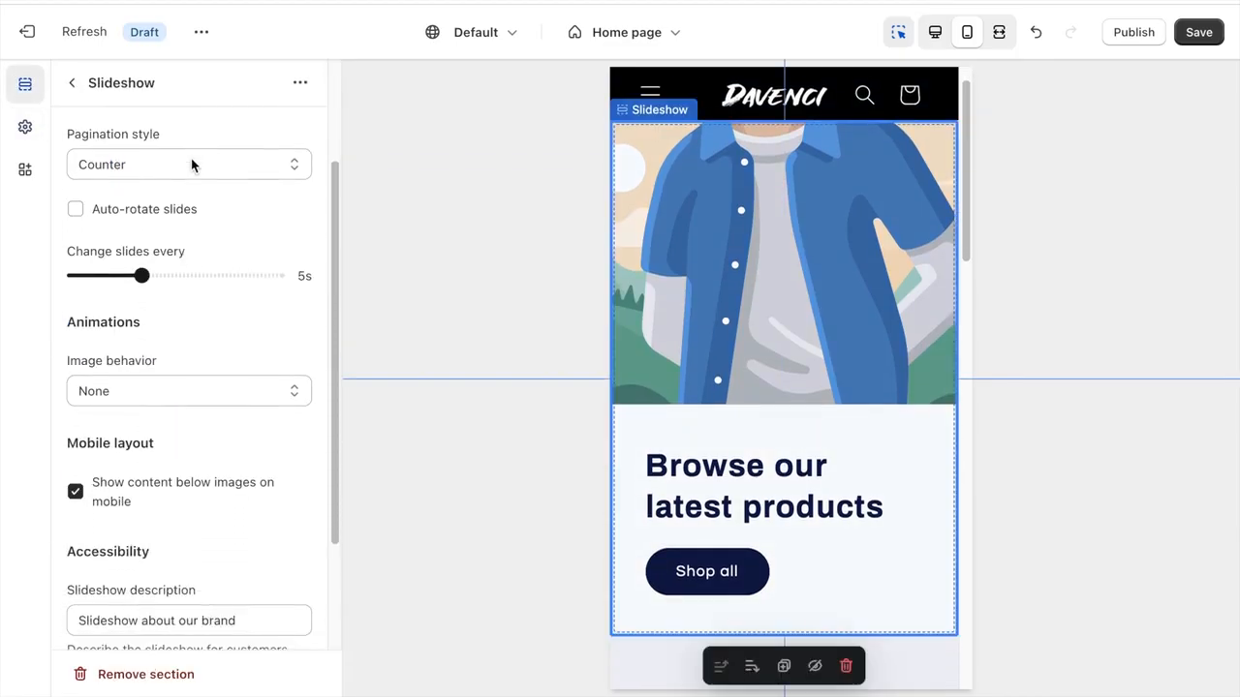
scroll(160, 295, down, 1)
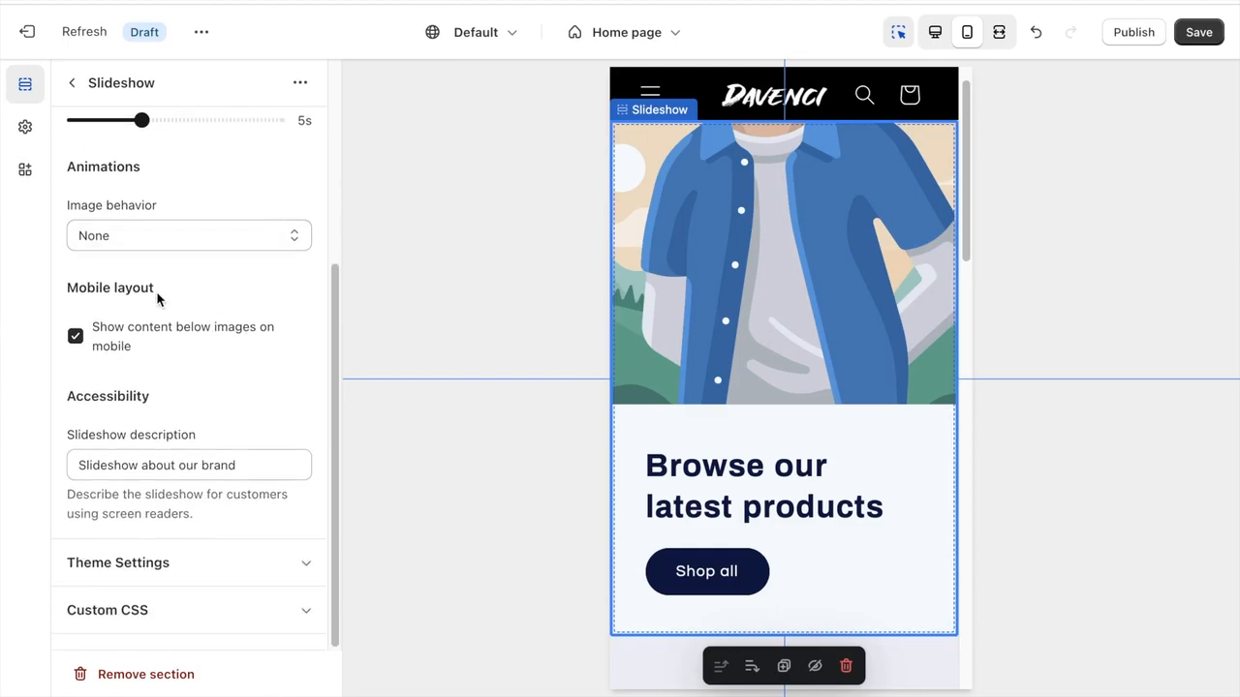
click(139, 344)
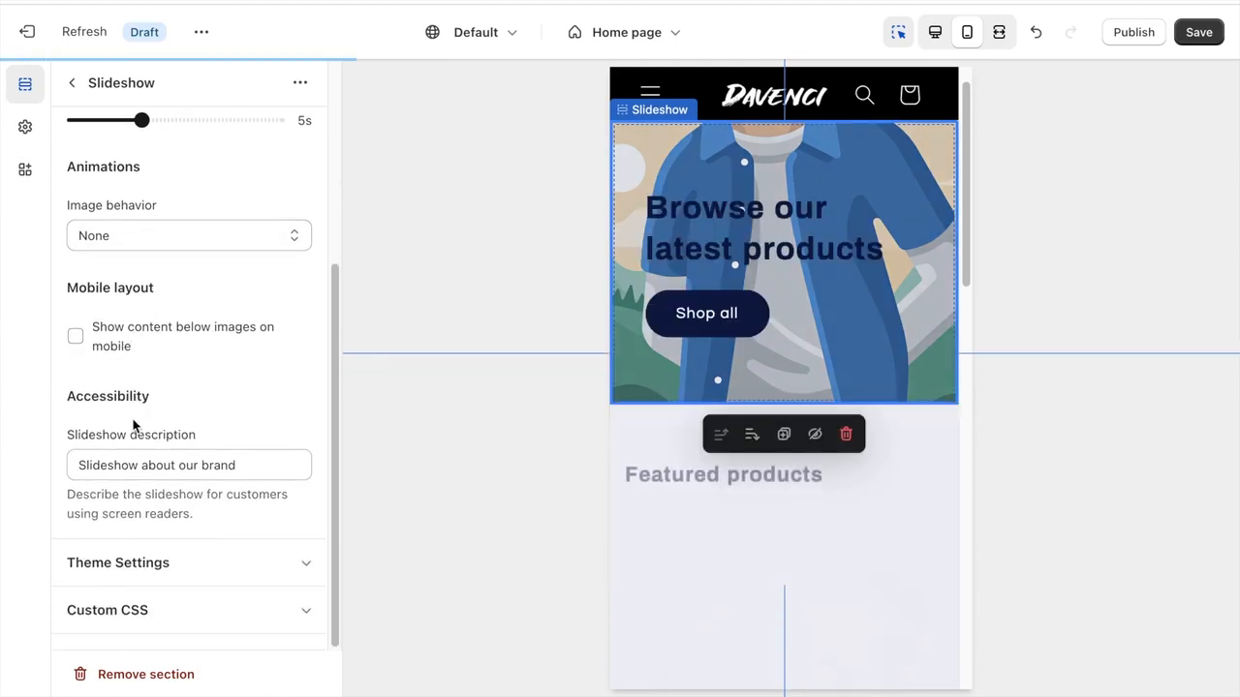
- Turn off Reveal sections on scroll in the slideshow's theme settings and return to the home page sections
click(123, 551)
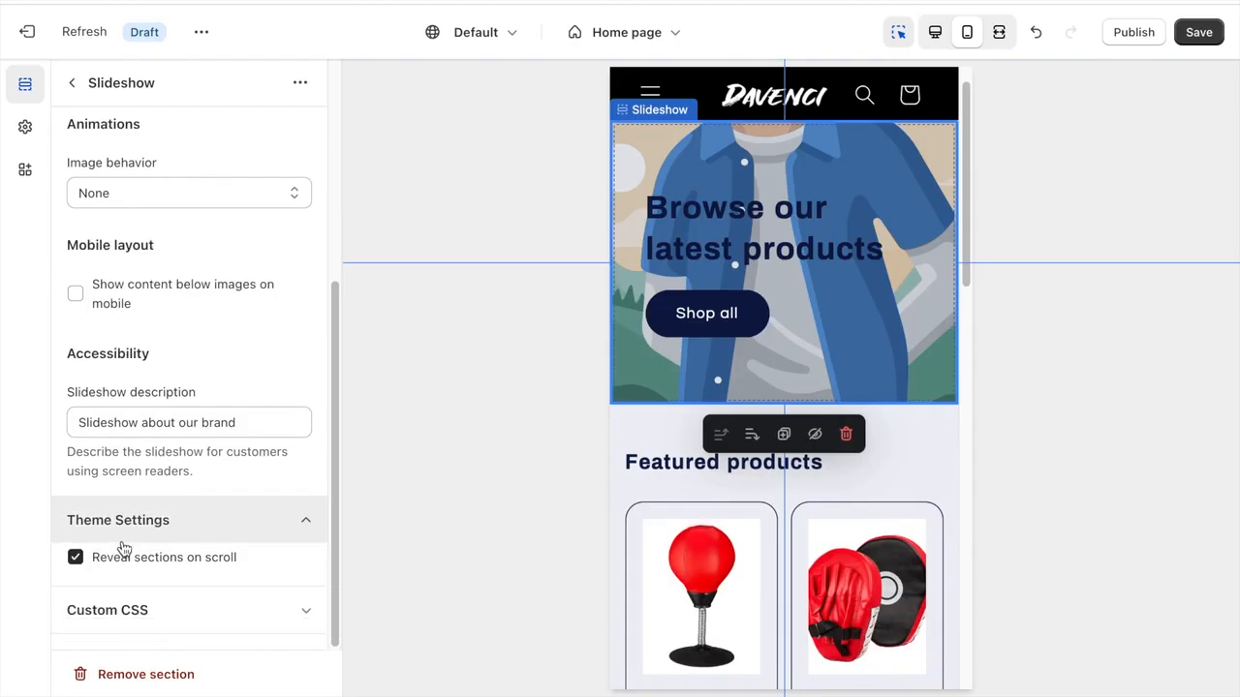
click(123, 567)
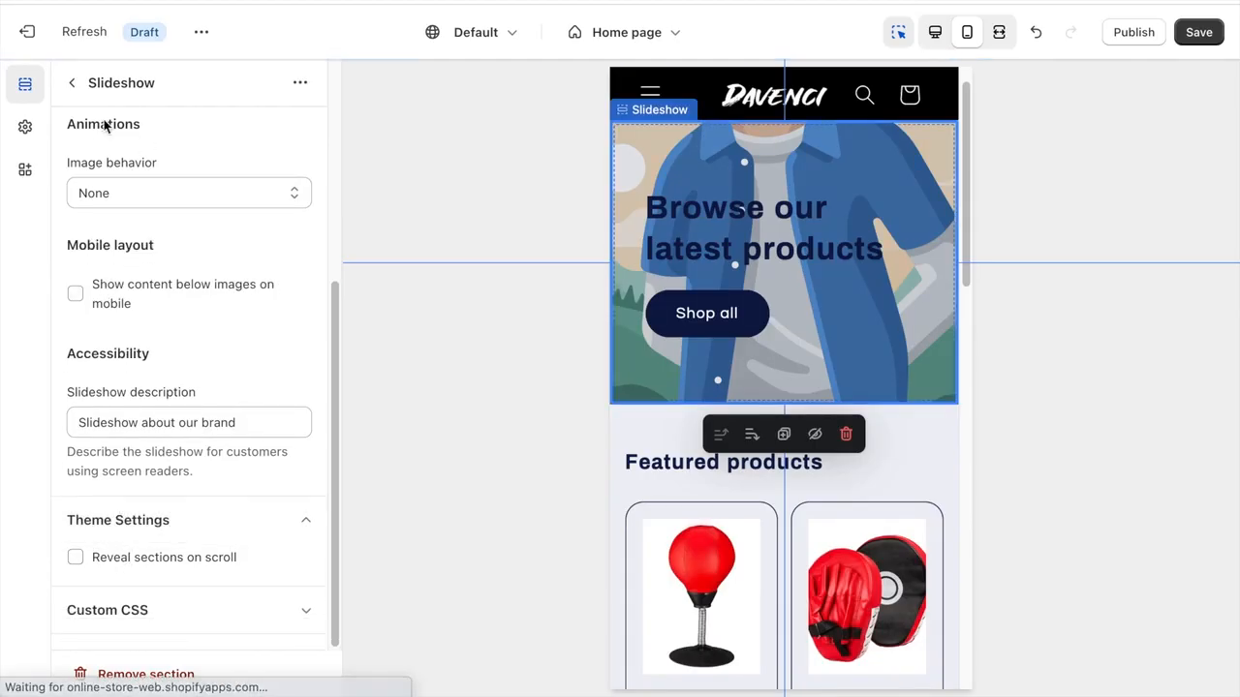
click(70, 84)
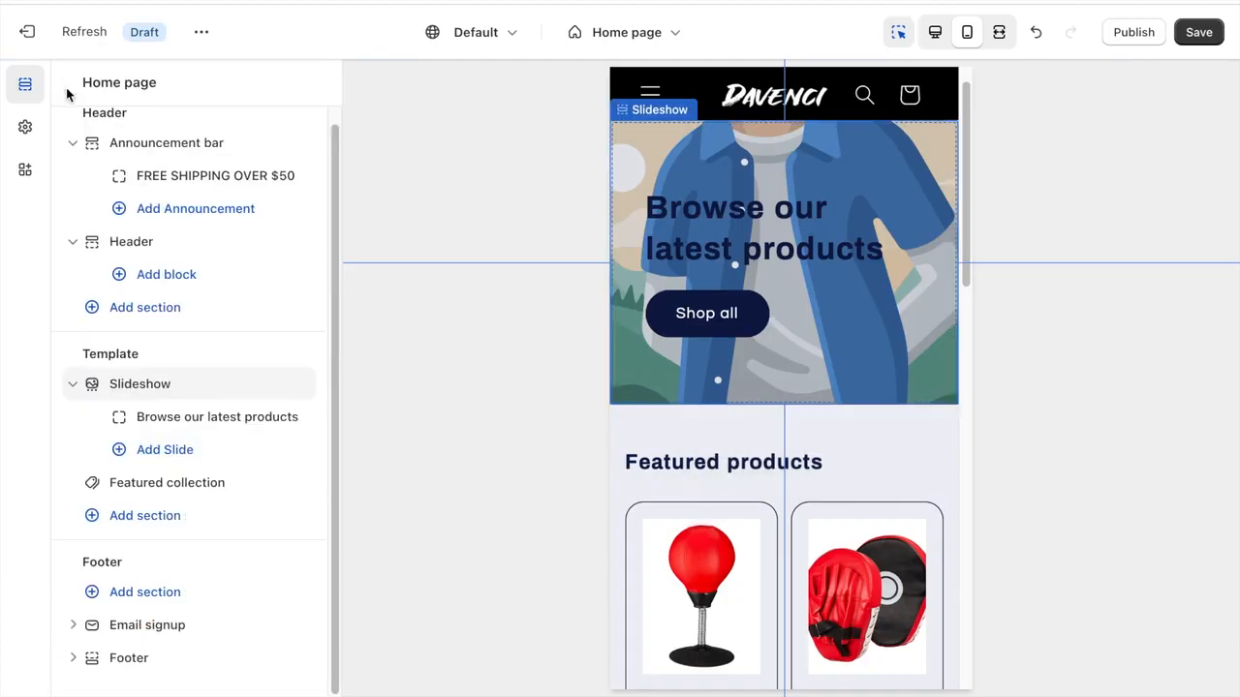
- Open the "Browse our latest products" slide's settings, switch to Google, search for "unsplash" and open the Unsplash site
click(179, 421)
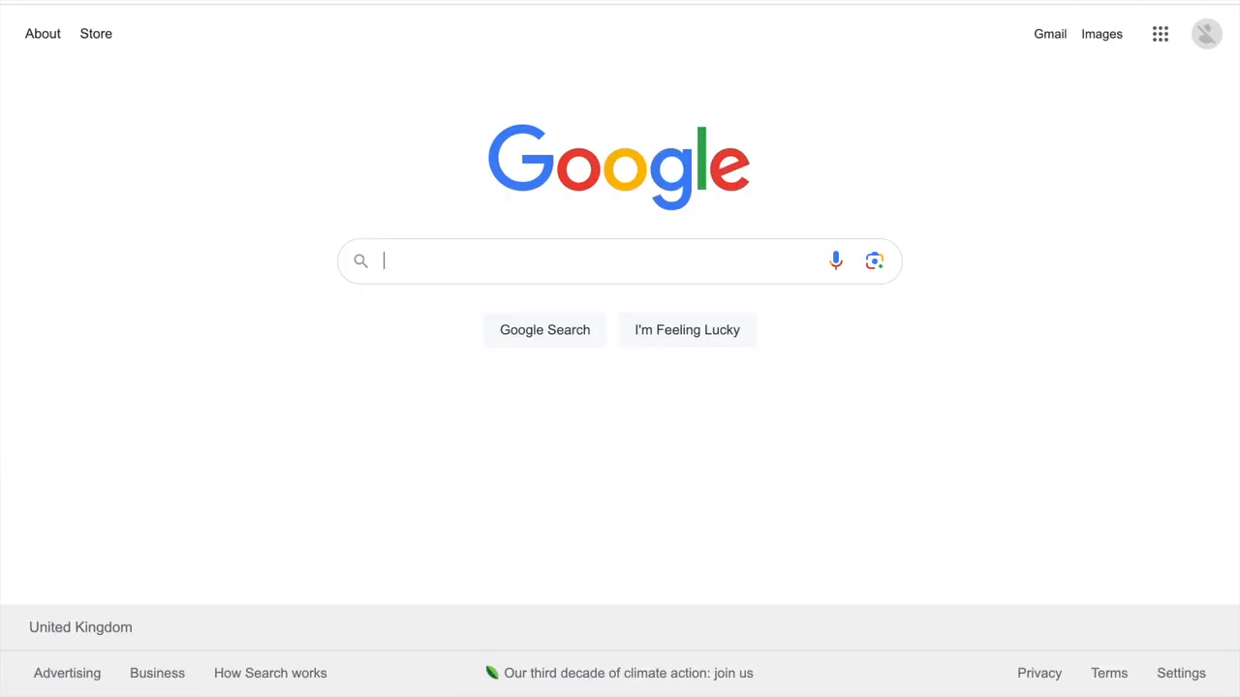
text(unsplash)
key(Return)
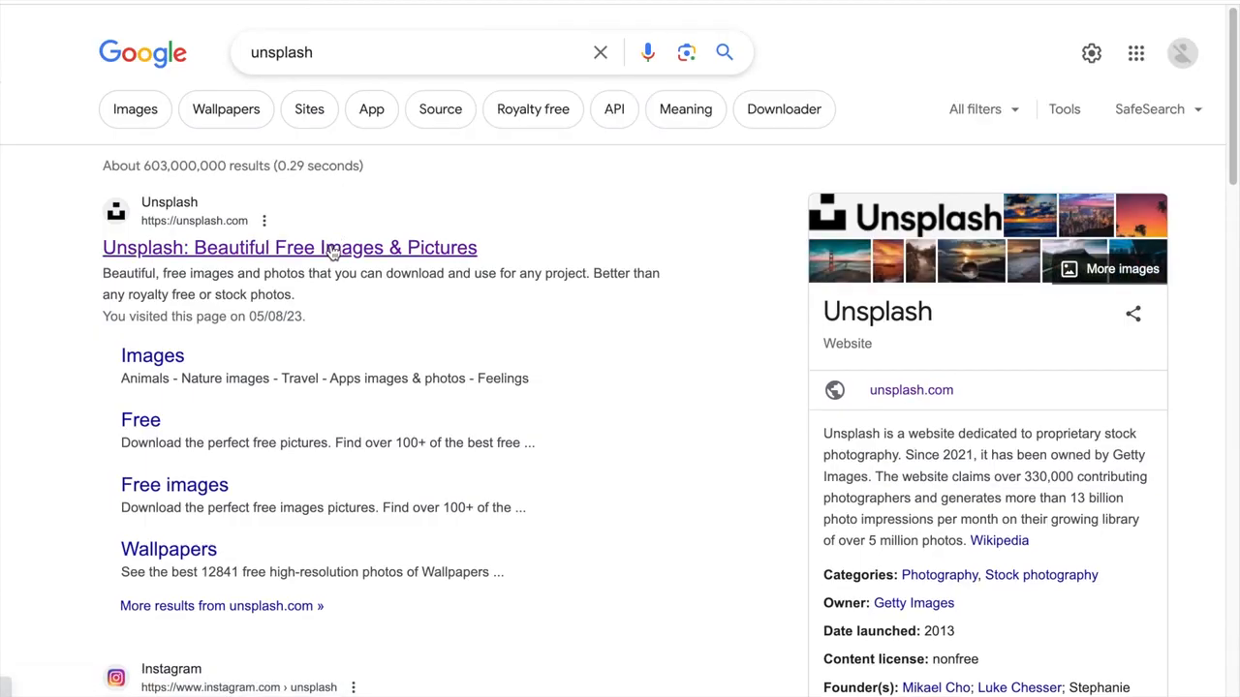
click(332, 250)
- Search Unsplash for "Boxing" and download the free black-and-white photo of a white-gloved punch
click(459, 443)
text(Boxing)
key(Return)
scroll(624, 296, down, 5)
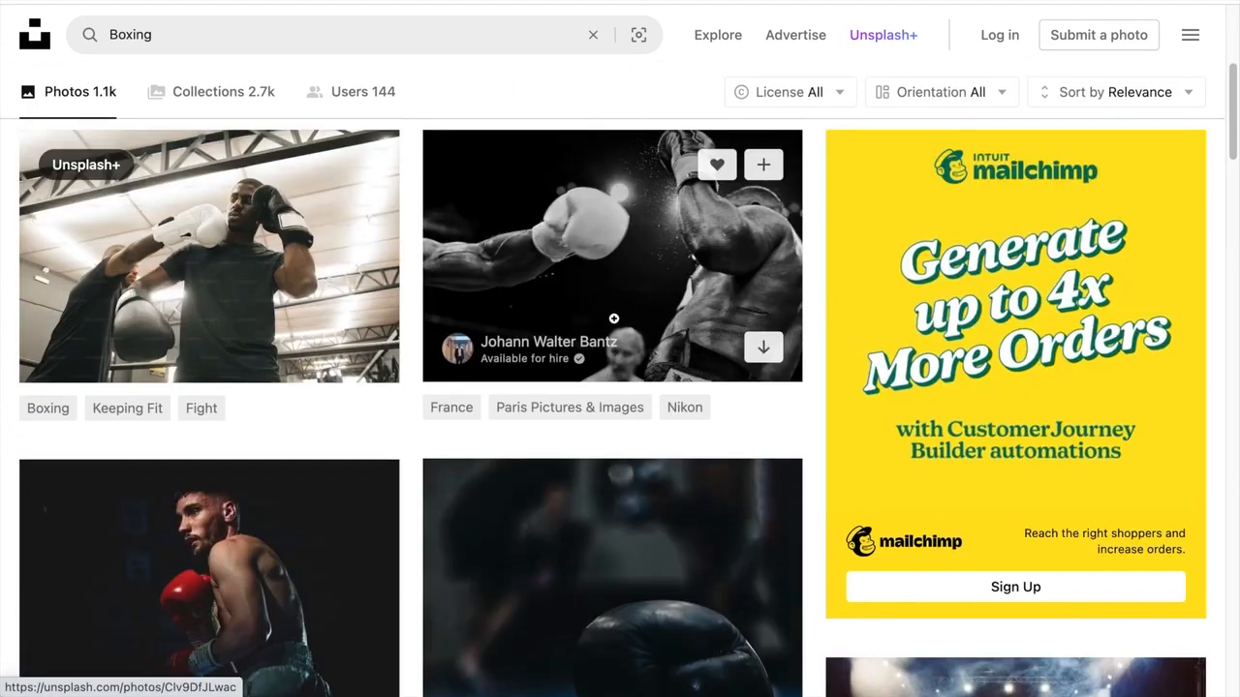
click(599, 215)
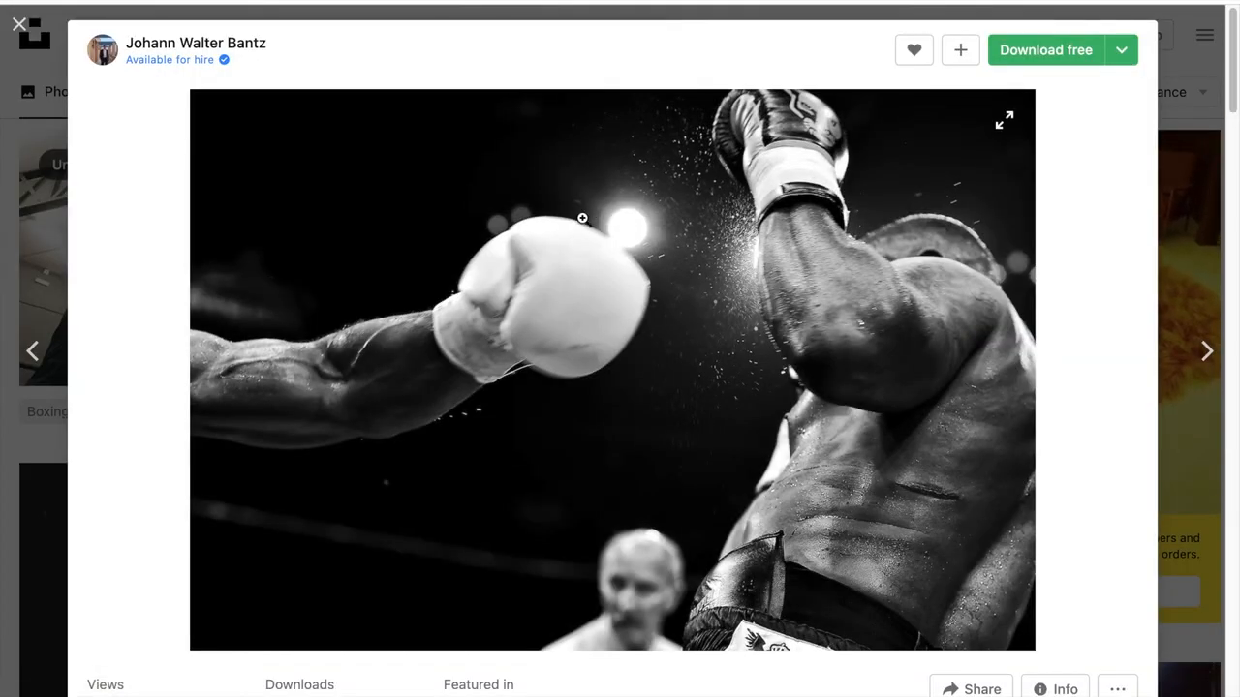
click(1013, 58)
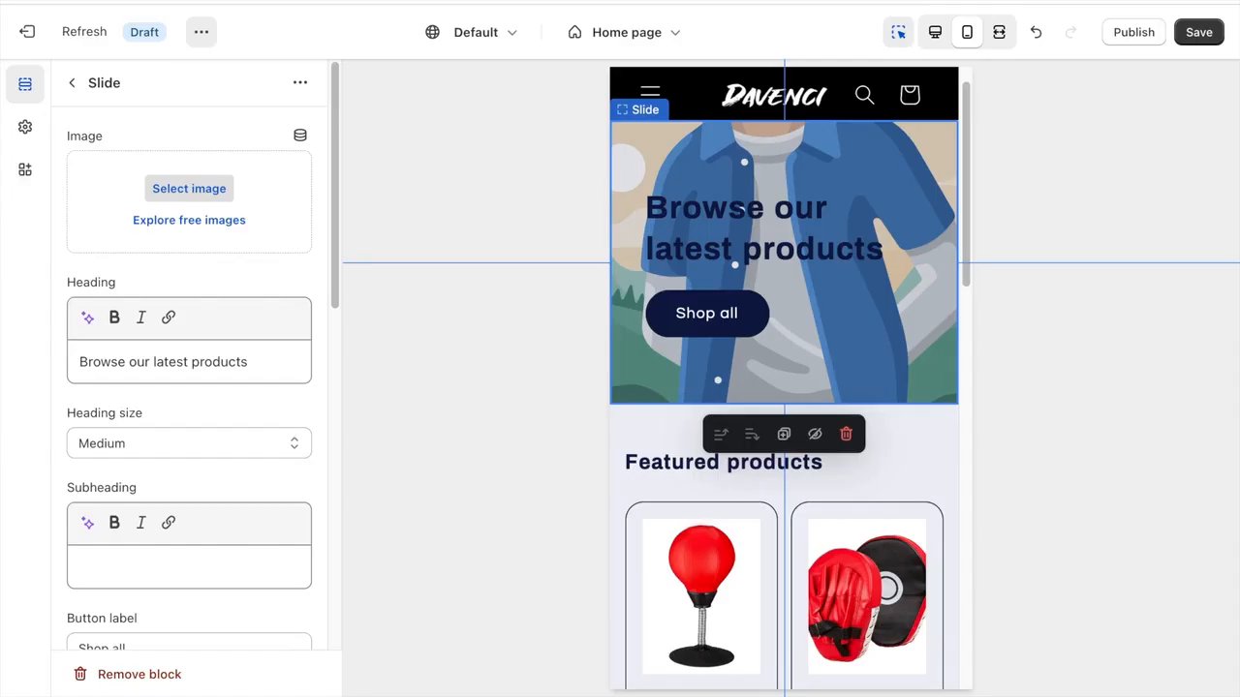
- Switch back to the Shopify theme editor, set the black-and-white boxing photo as the slide's image and clear its heading
click(184, 188)
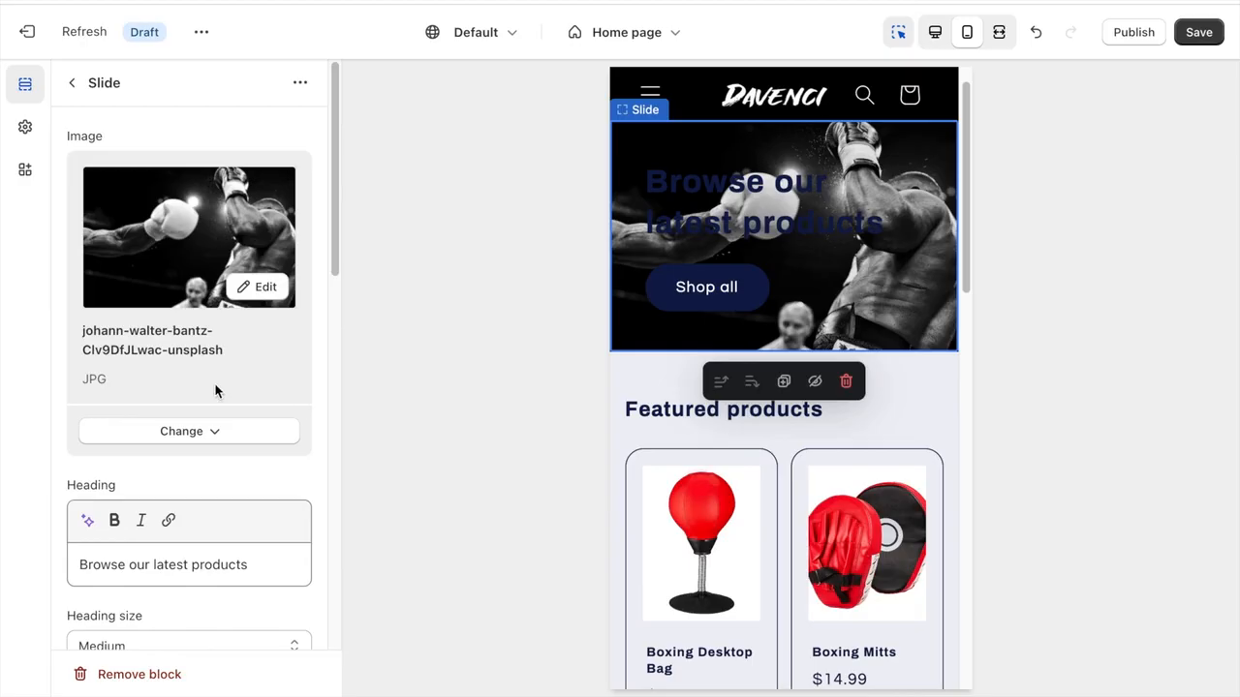
scroll(181, 398, down, 2)
triple_click(181, 397)
key(BackSpace)
- Clear the slide's button label, turn off Show container on desktop and return to the home page sections
scroll(181, 397, down, 3)
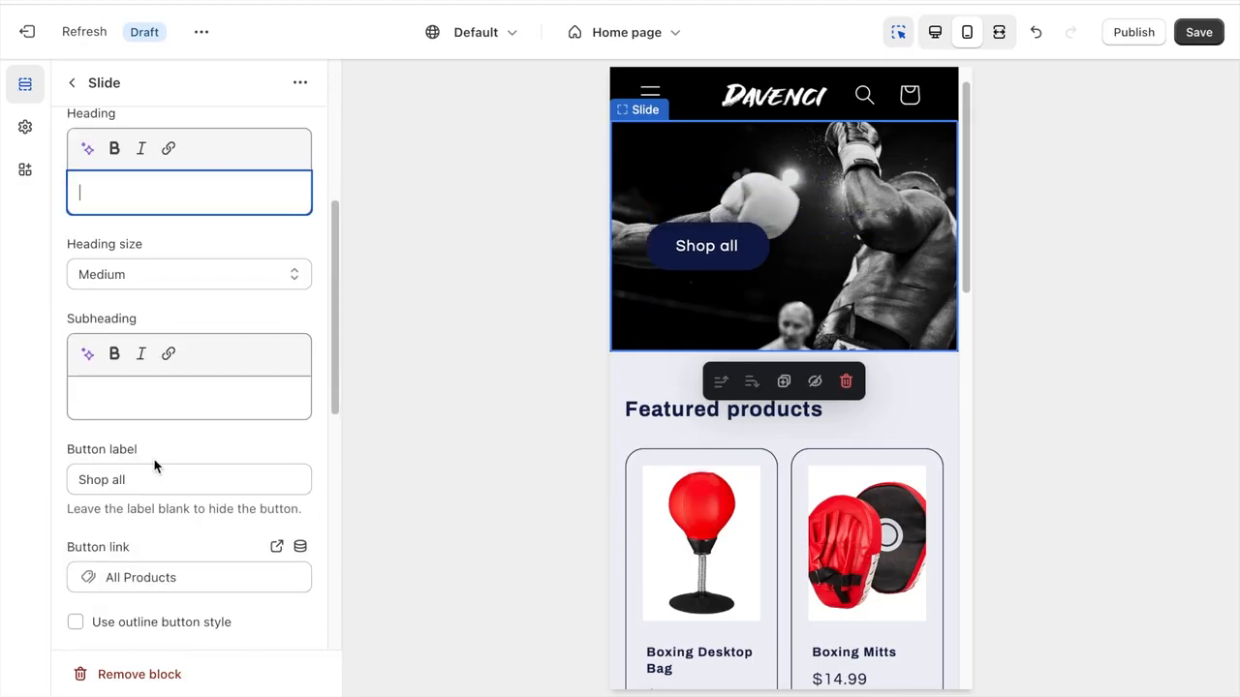
triple_click(146, 476)
key(BackSpace)
scroll(146, 475, down, 2)
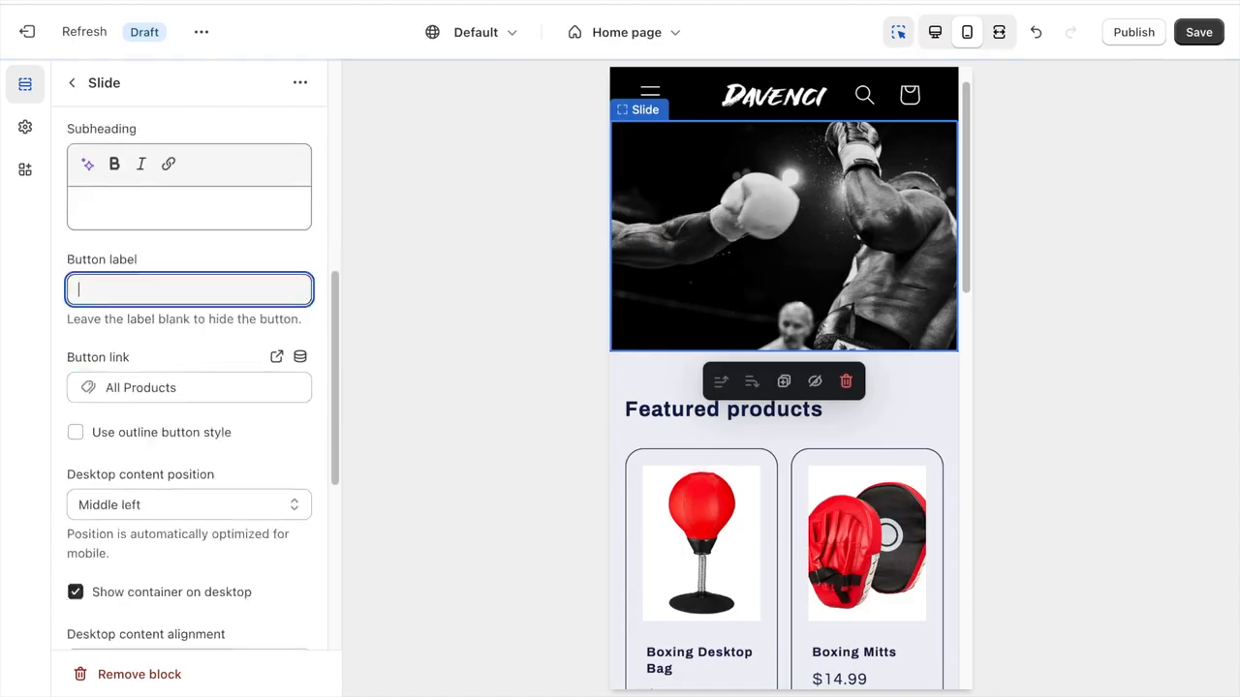
scroll(171, 437, down, 1)
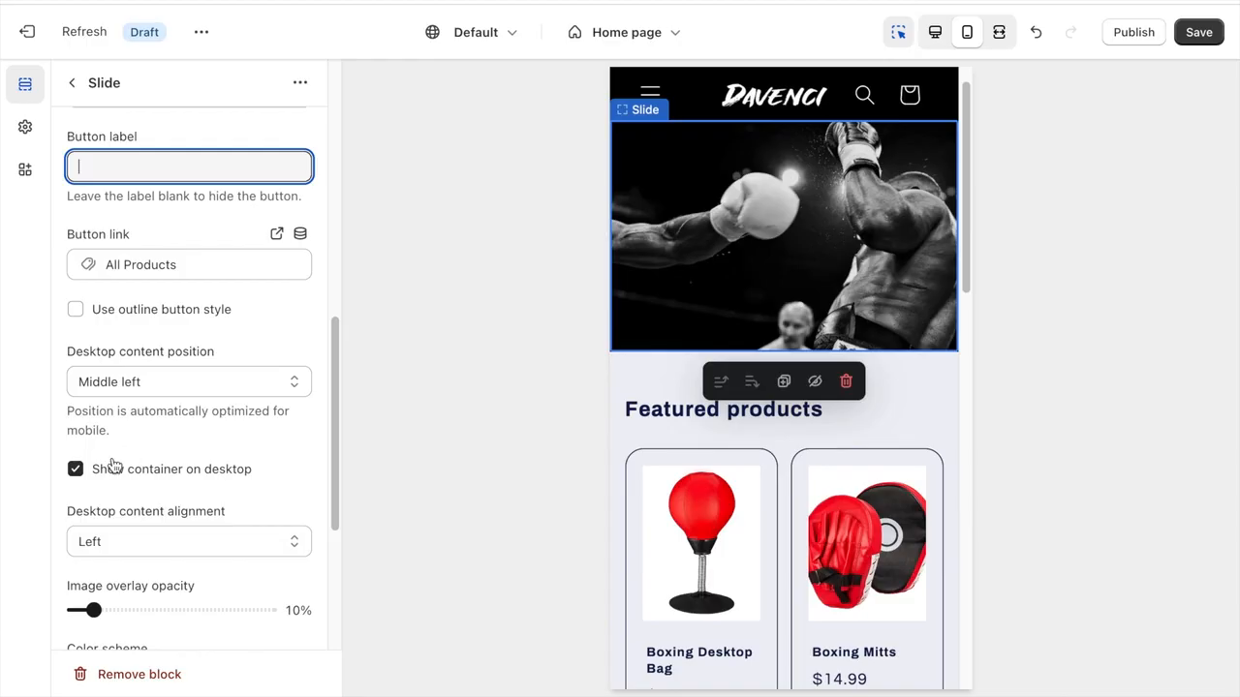
click(80, 472)
scroll(83, 474, down, 3)
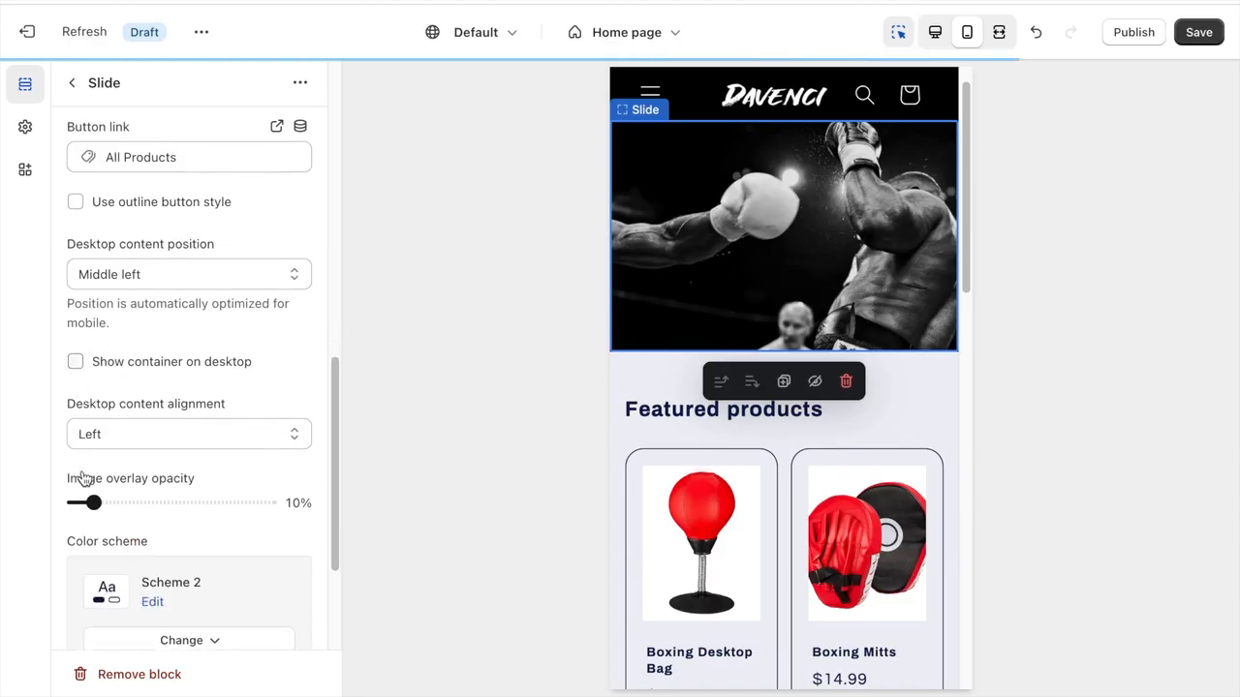
click(71, 84)
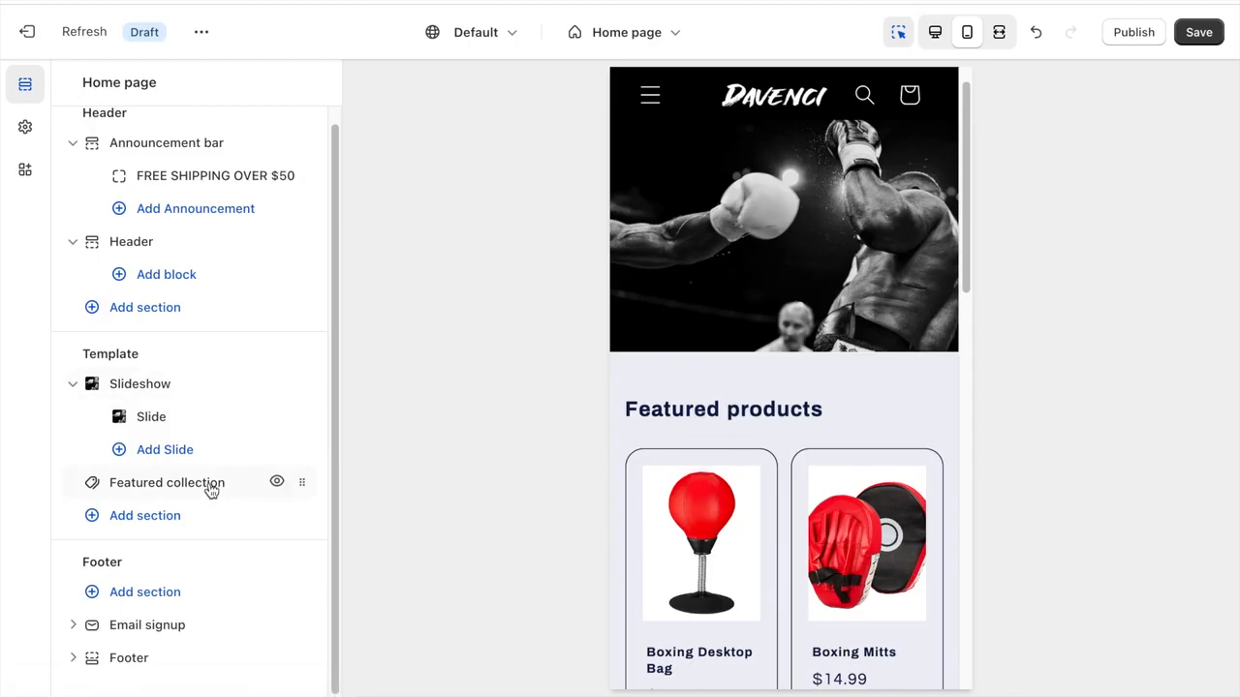
- Open the Featured collection section and set its heading to "FEATURED COLLECTION"
mouse_move(211, 491)
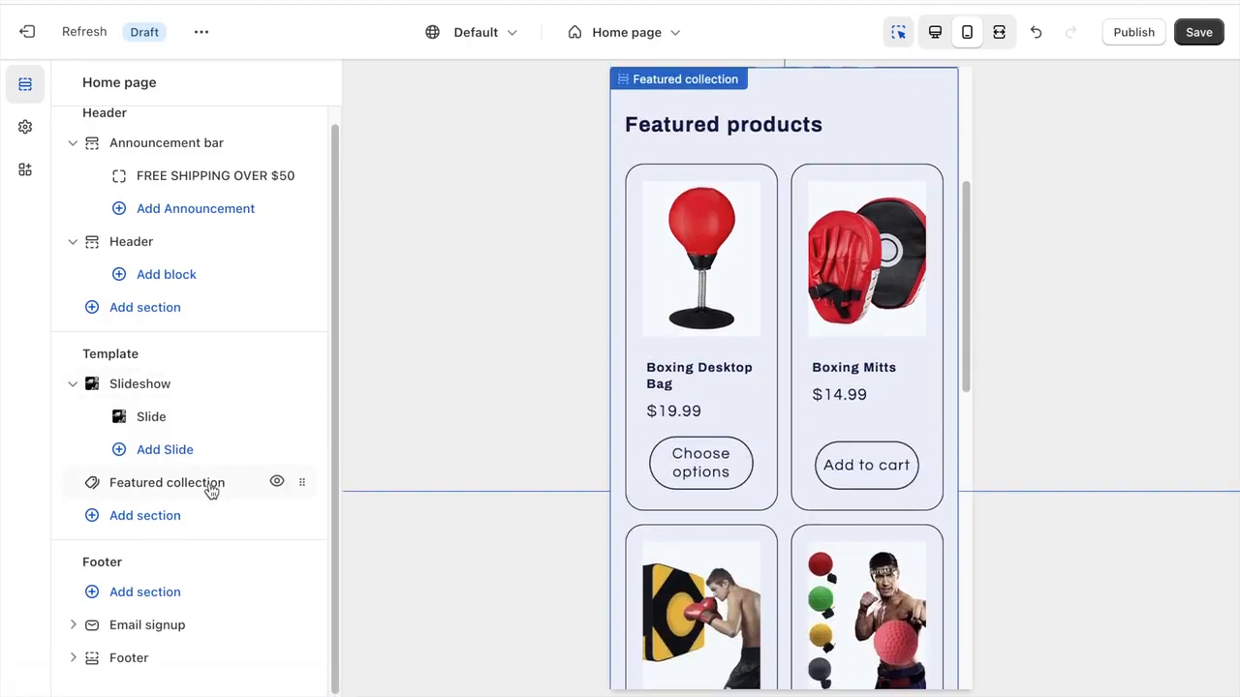
click(211, 491)
triple_click(187, 222)
text(F)
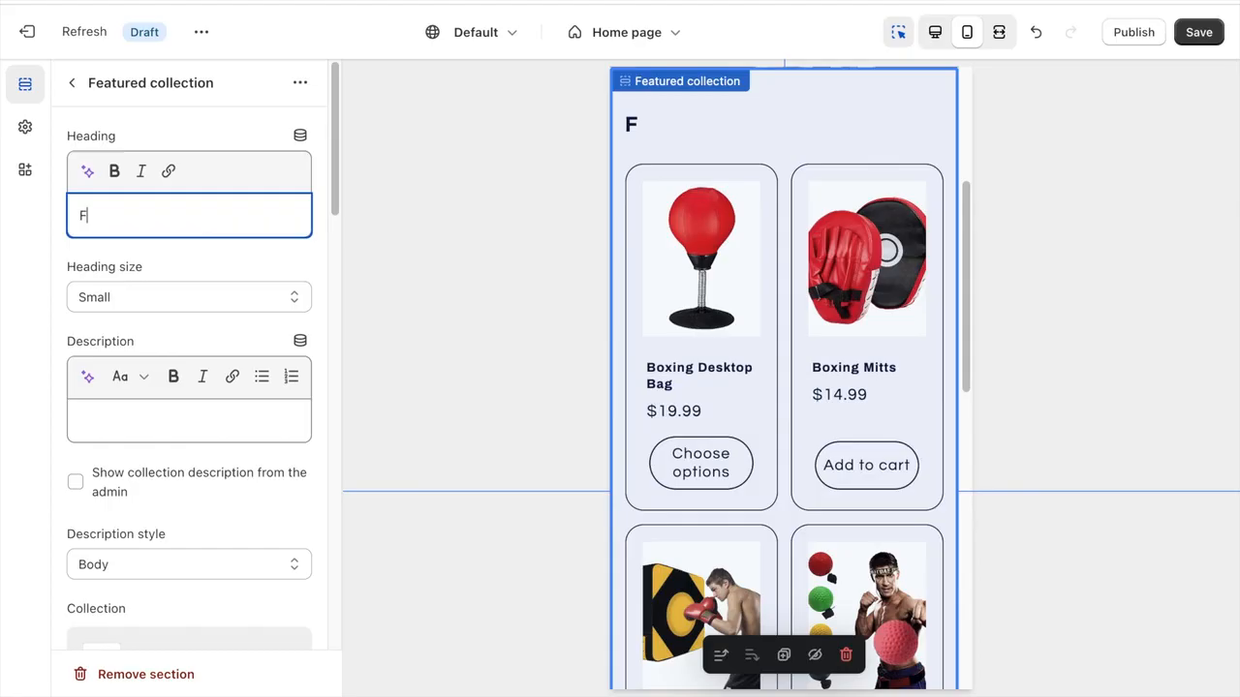
text(EATURED COLLECTION)
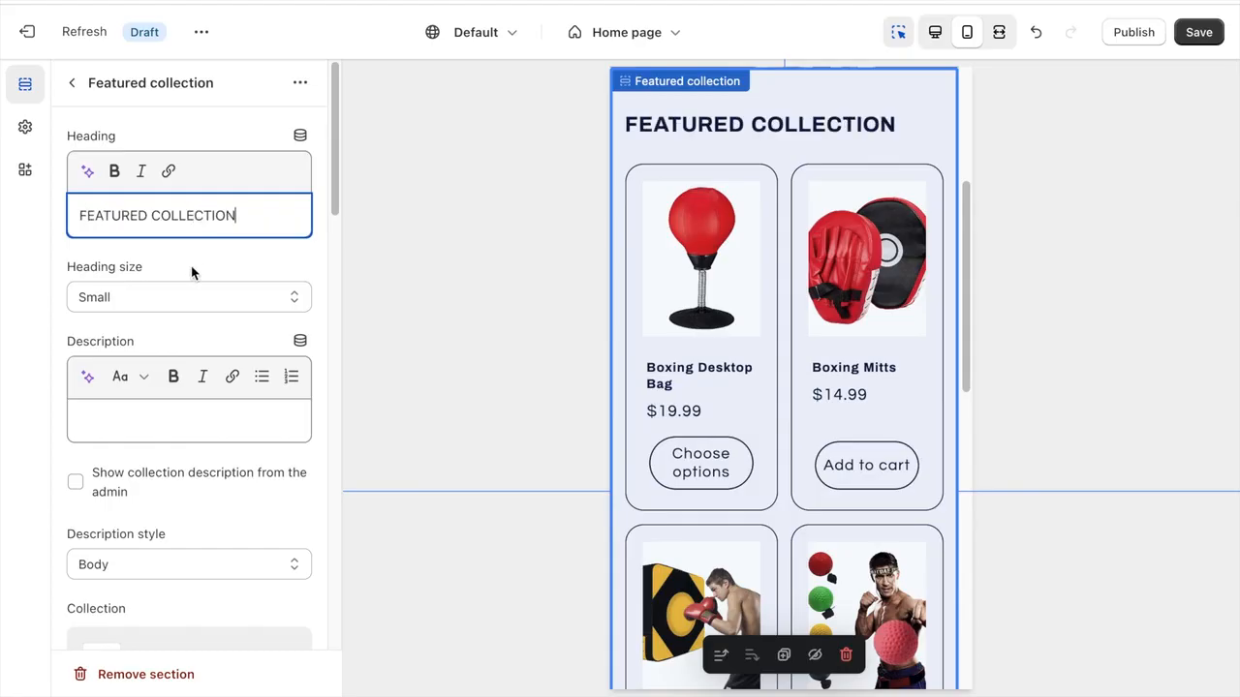
- Set the featured collection's description to "Here is a list of all our products"
scroll(190, 275, down, 2)
click(144, 311)
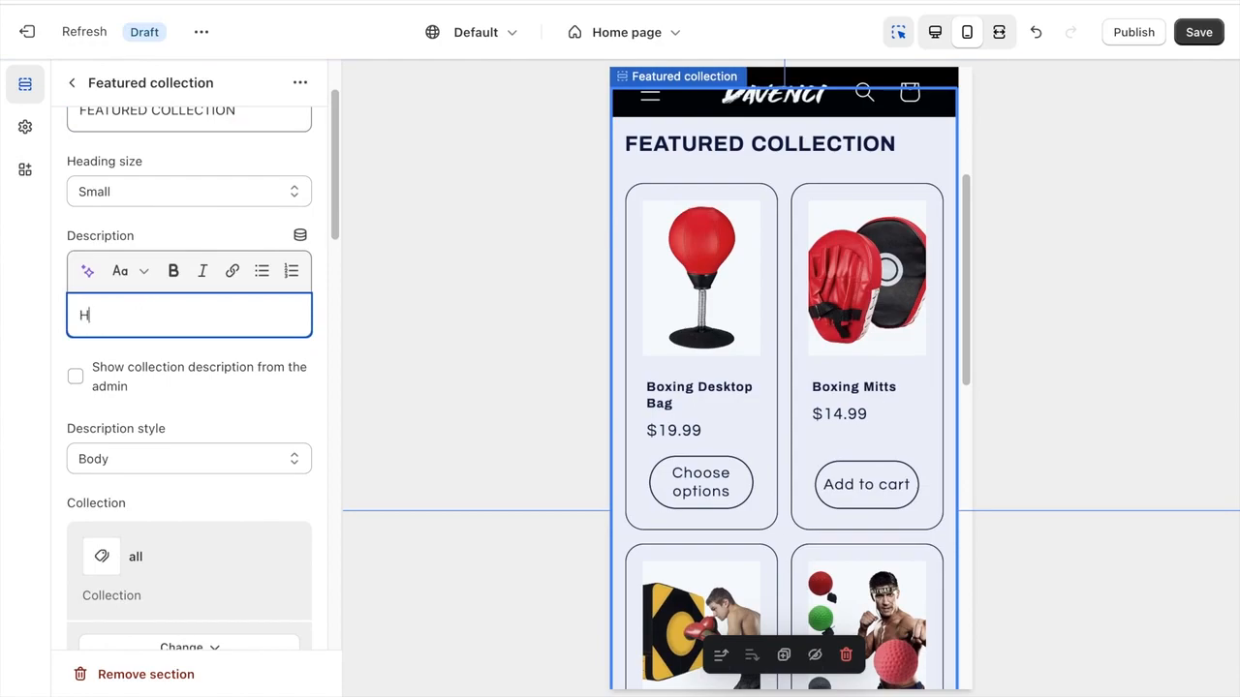
text(Here is a list of all our products)
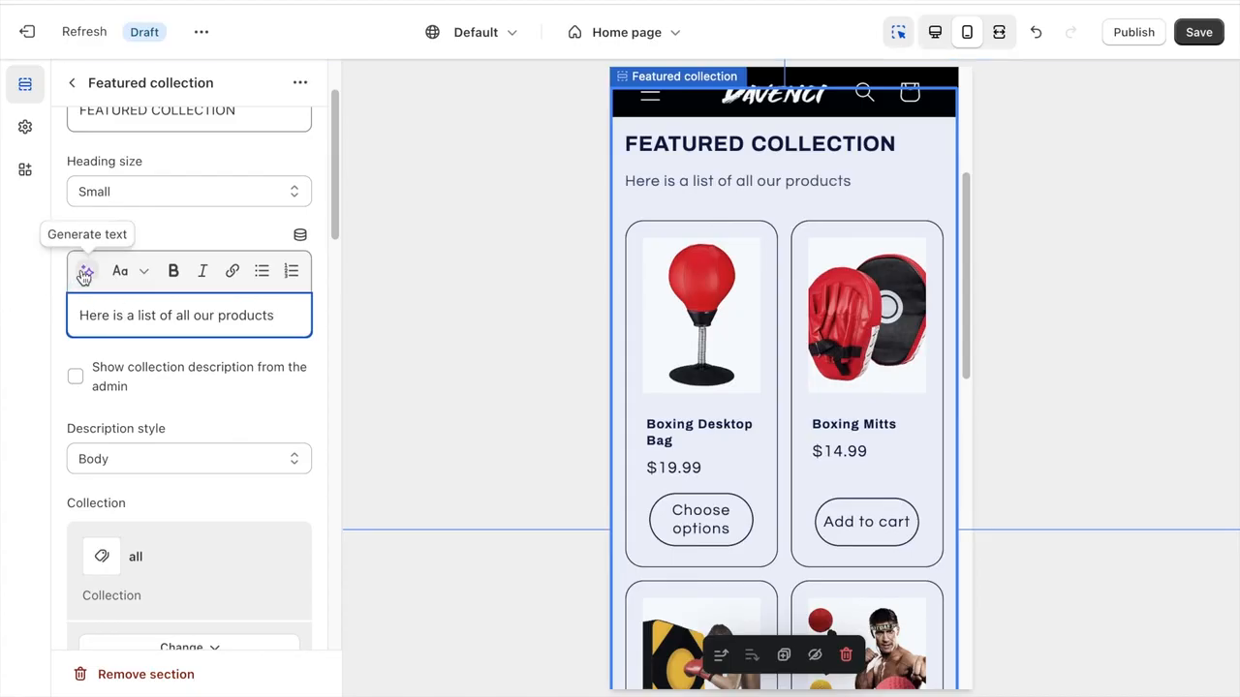
- Clear the featured collection's description and change its collection to Home page
triple_click(173, 324)
key(BackSpace)
scroll(175, 291, down, 5)
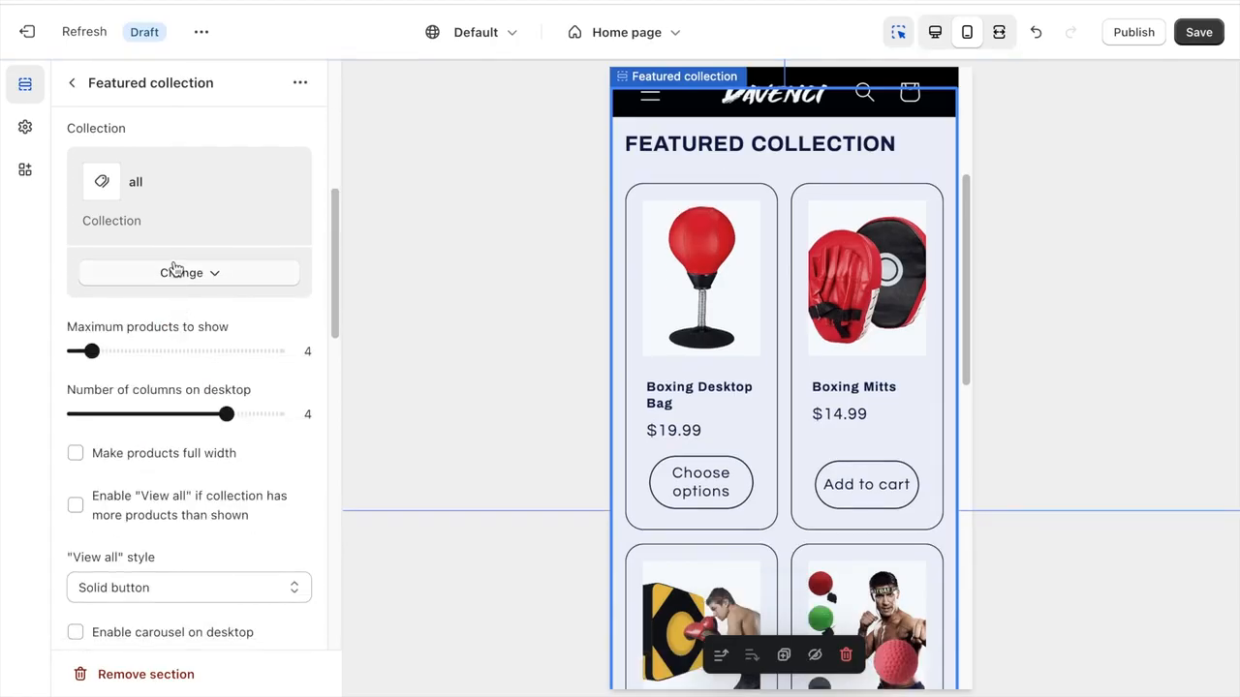
click(174, 271)
click(185, 308)
click(185, 249)
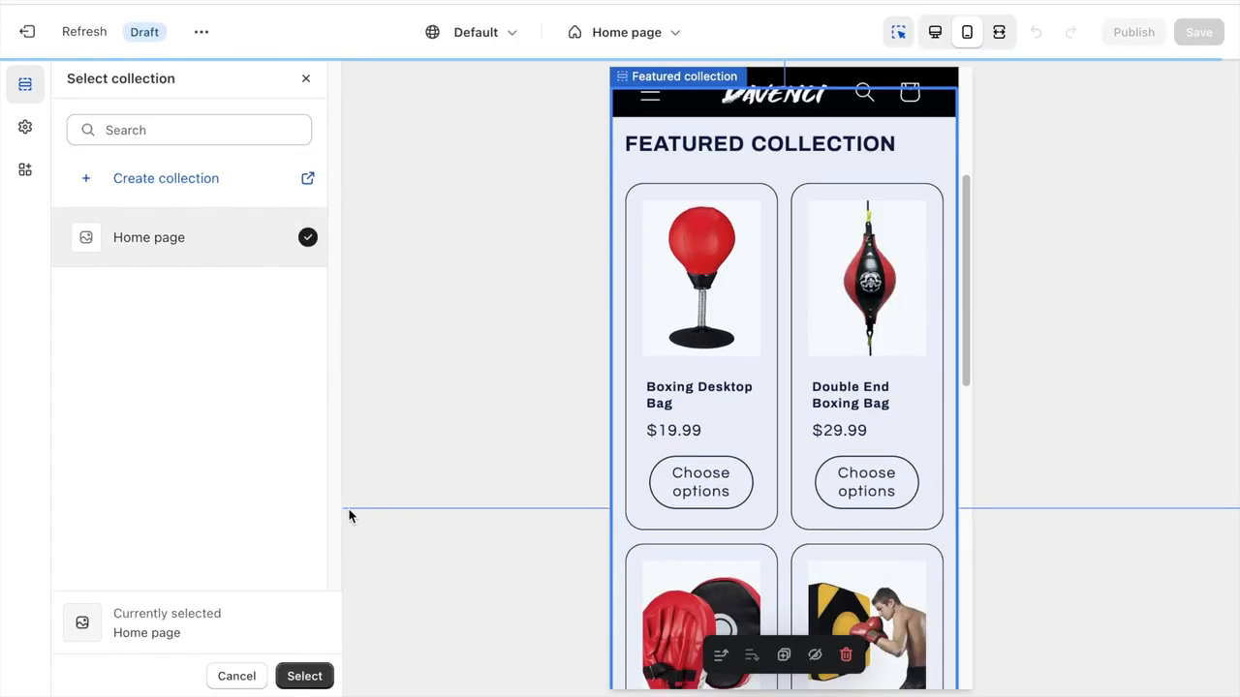
click(307, 676)
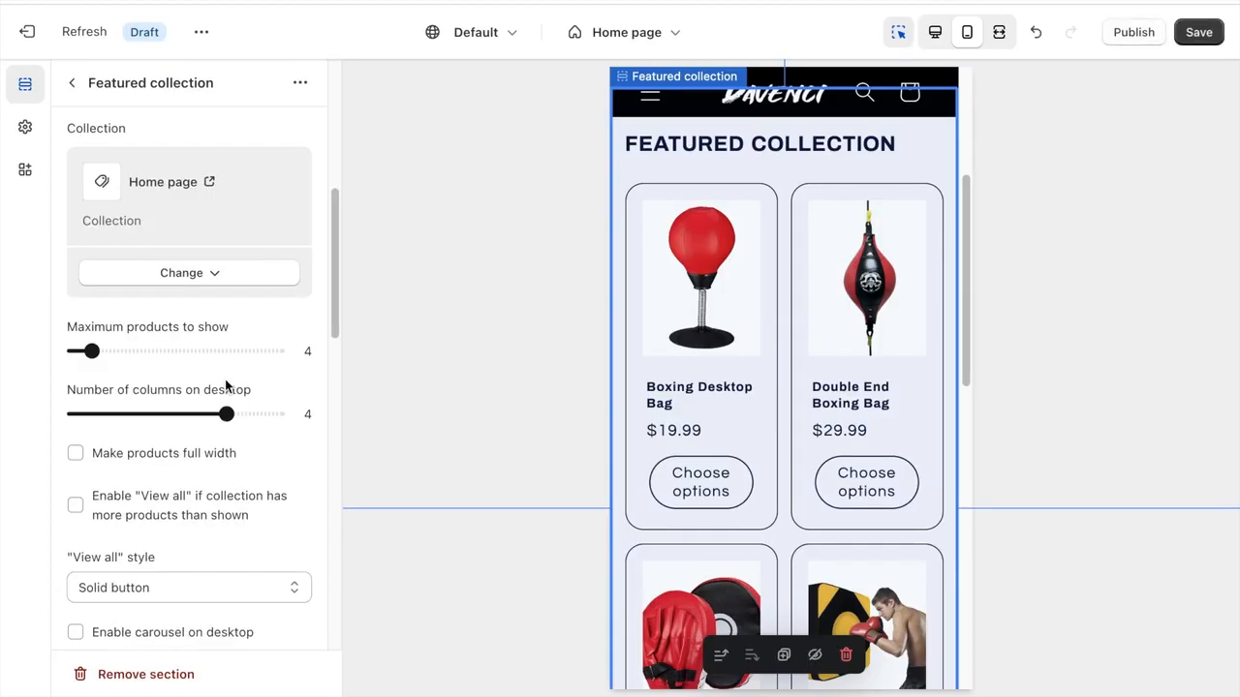
- Set the featured collection's maximum products to show to 10 and its color scheme to Scheme 2
drag(94, 350, 145, 352)
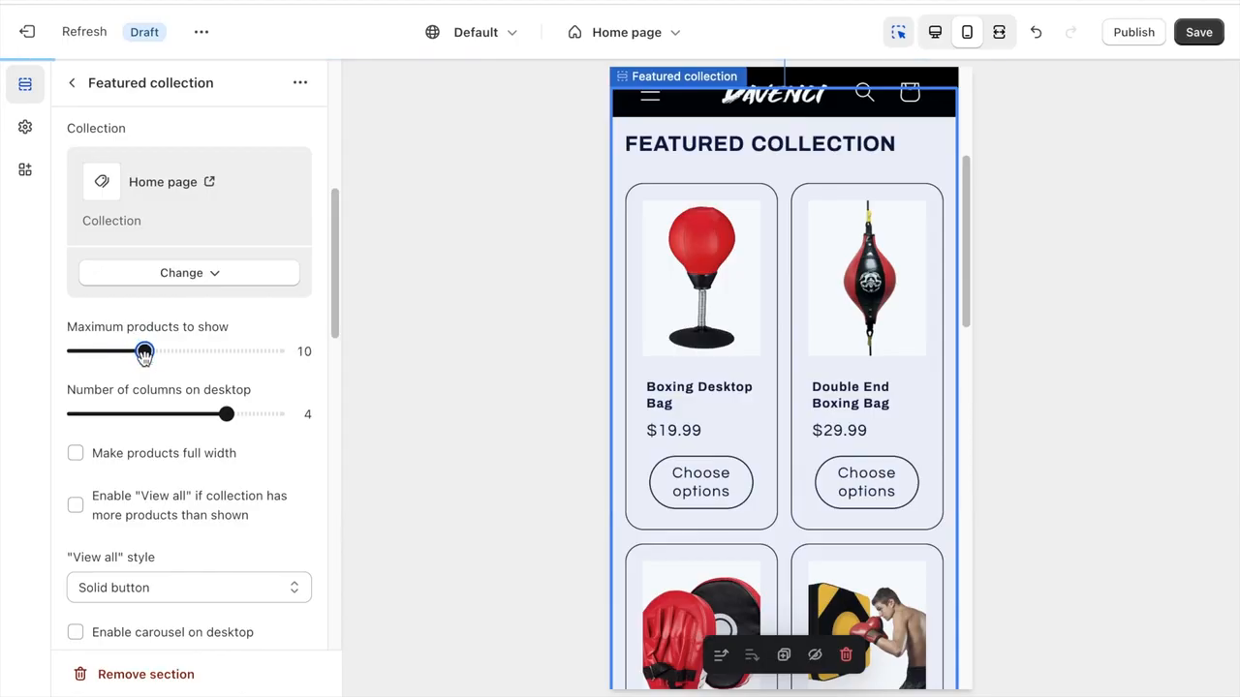
scroll(214, 329, down, 5)
click(213, 332)
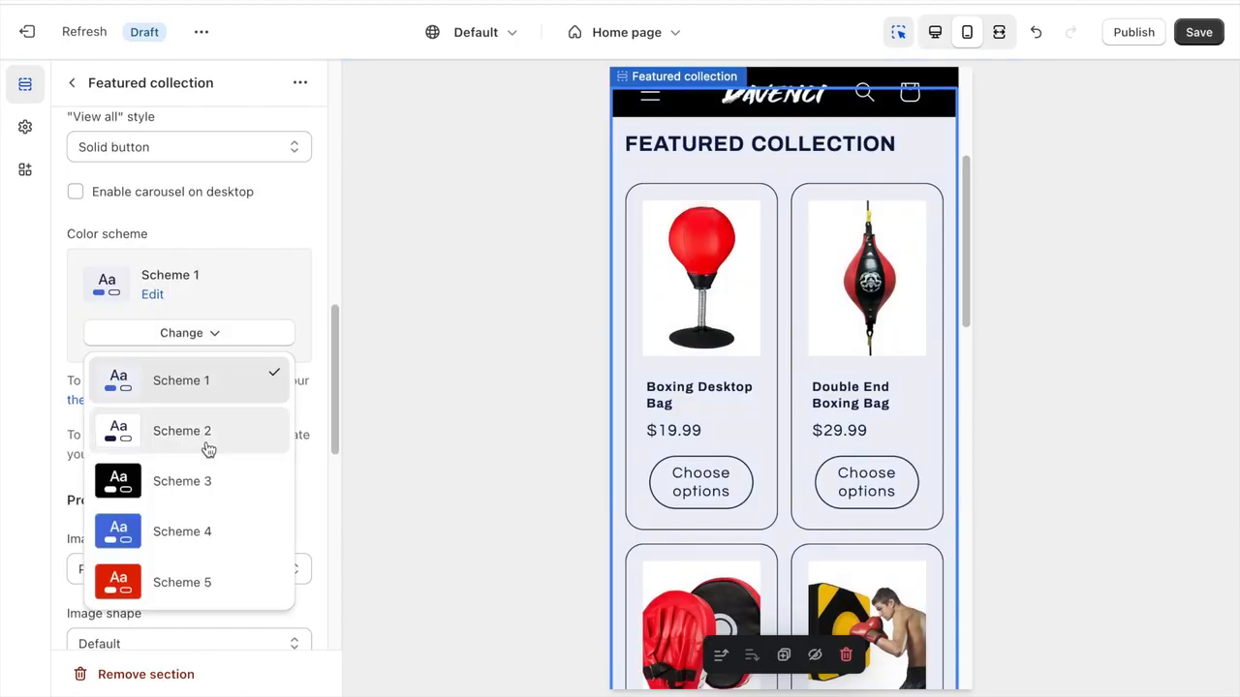
click(207, 444)
- Edit Scheme 2 and set its text and solid button background colors to black, #000000
click(155, 296)
click(97, 269)
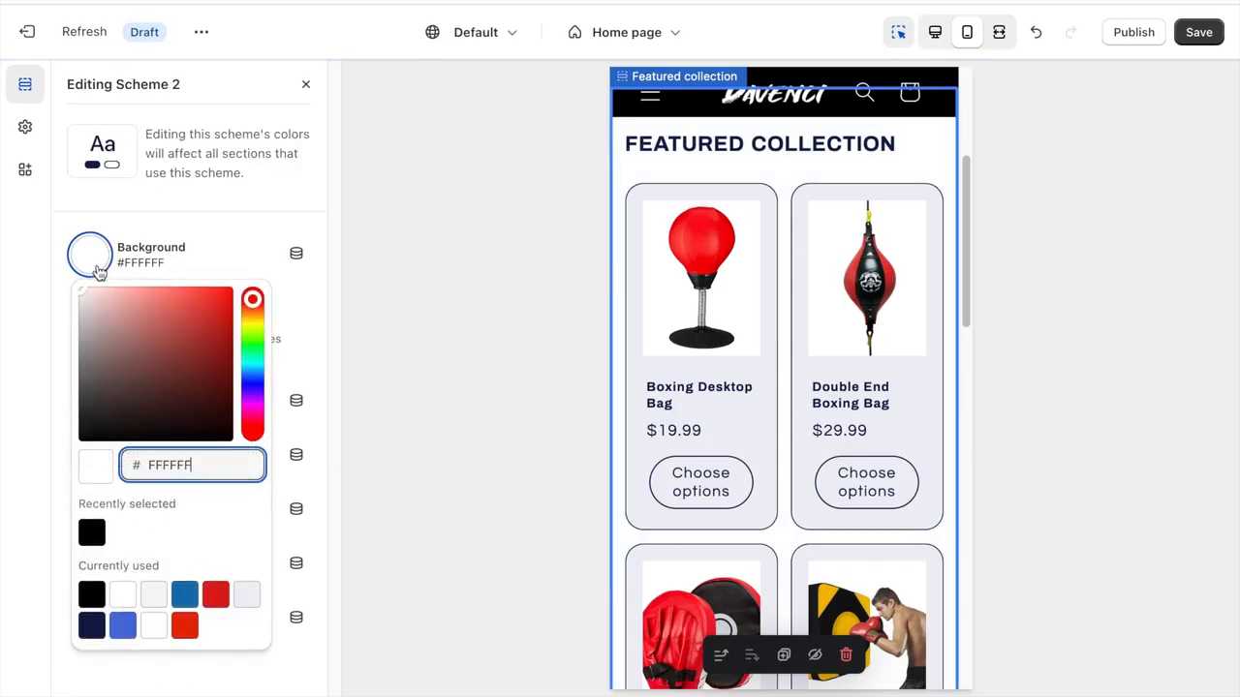
click(90, 264)
click(95, 414)
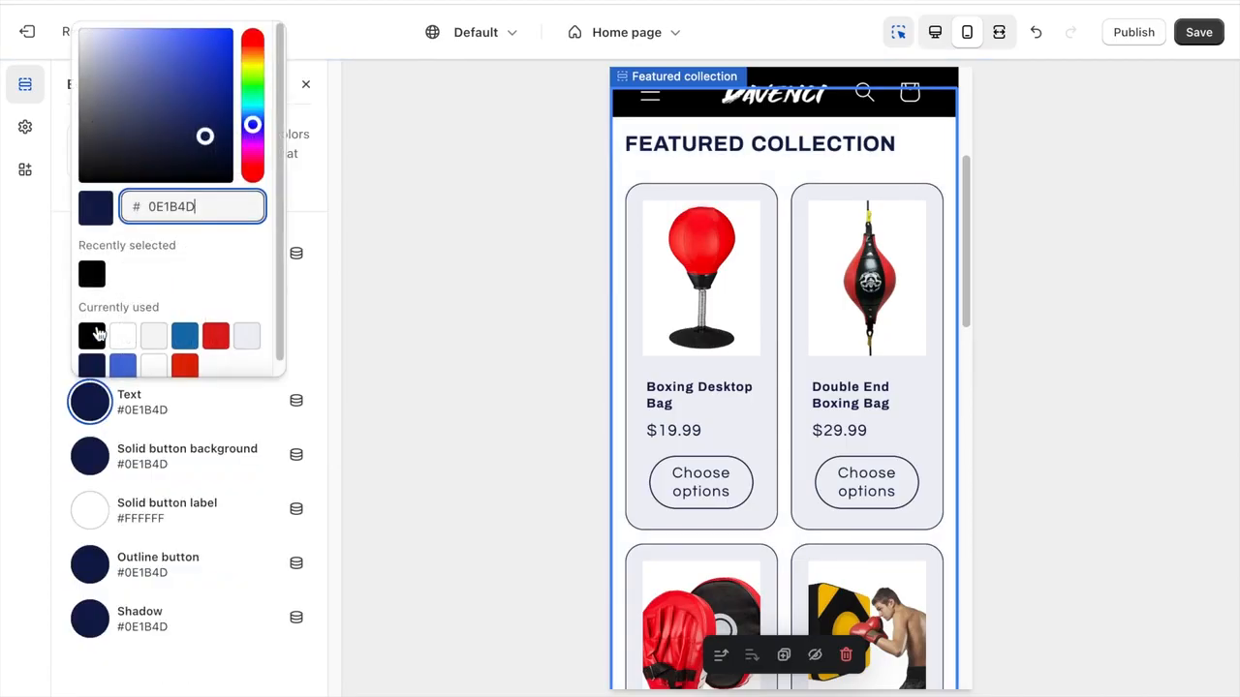
click(91, 272)
click(95, 446)
click(92, 312)
- Set Scheme 2's outline button and shadow colors to black, #000000, and return to the Featured collection settings
click(90, 565)
click(92, 422)
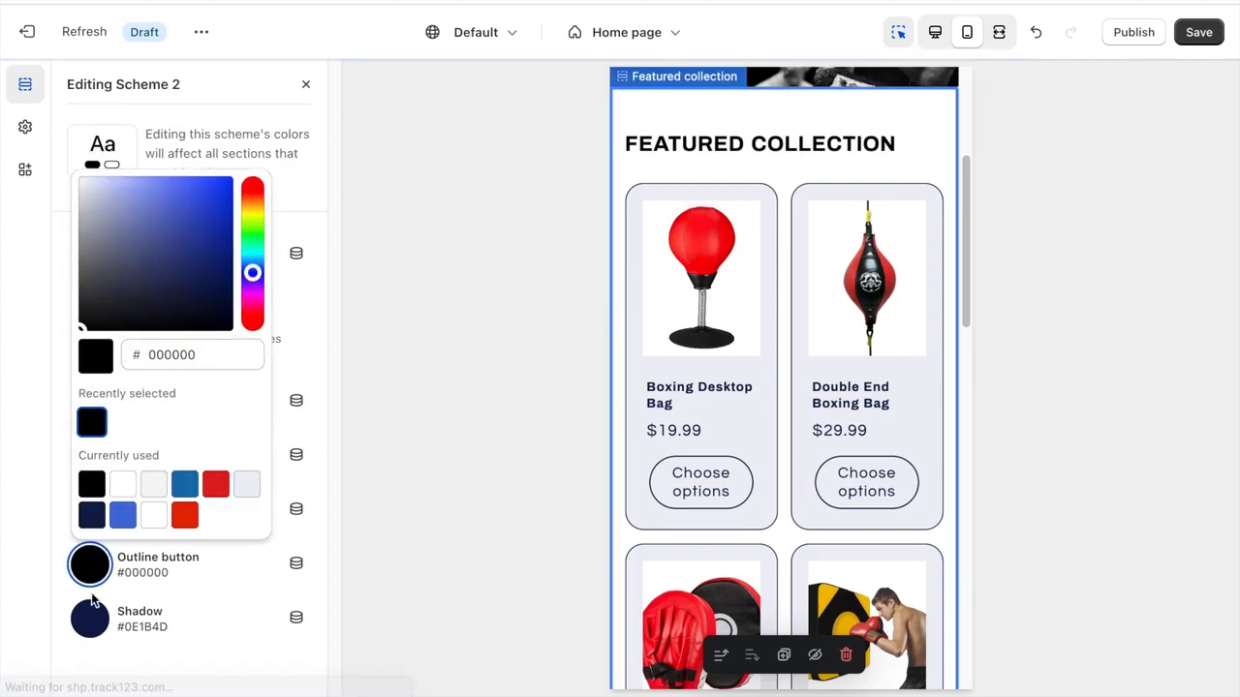
click(90, 617)
click(93, 476)
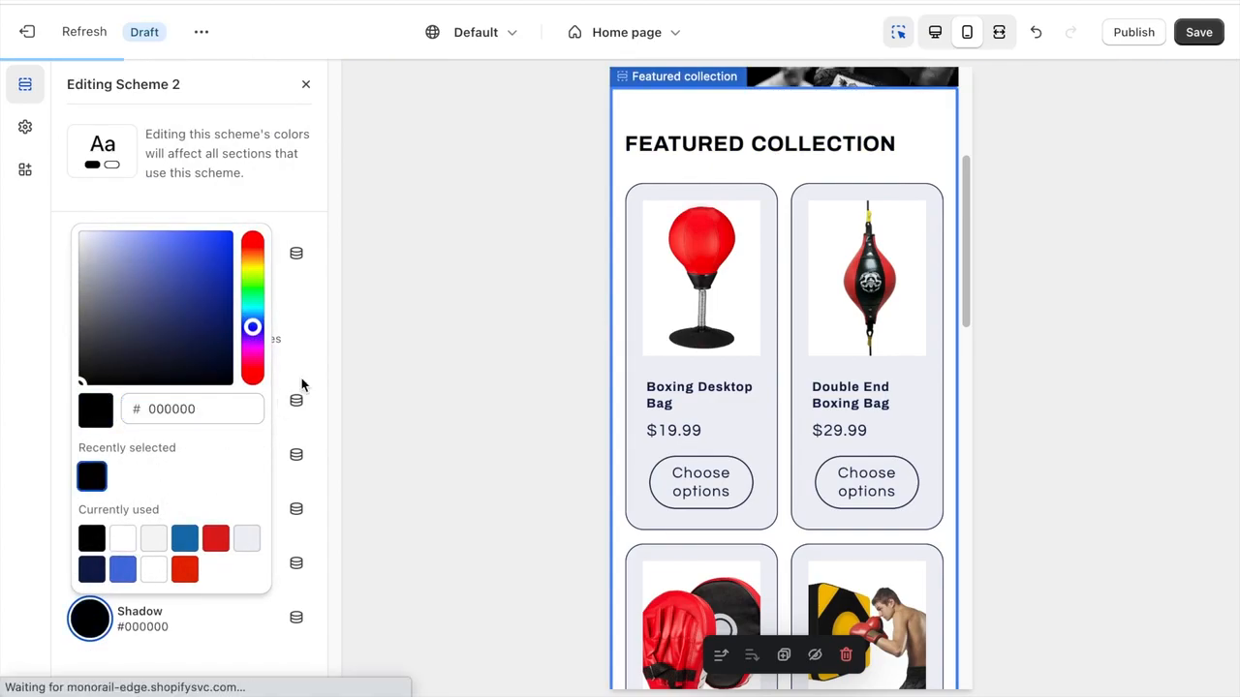
click(362, 304)
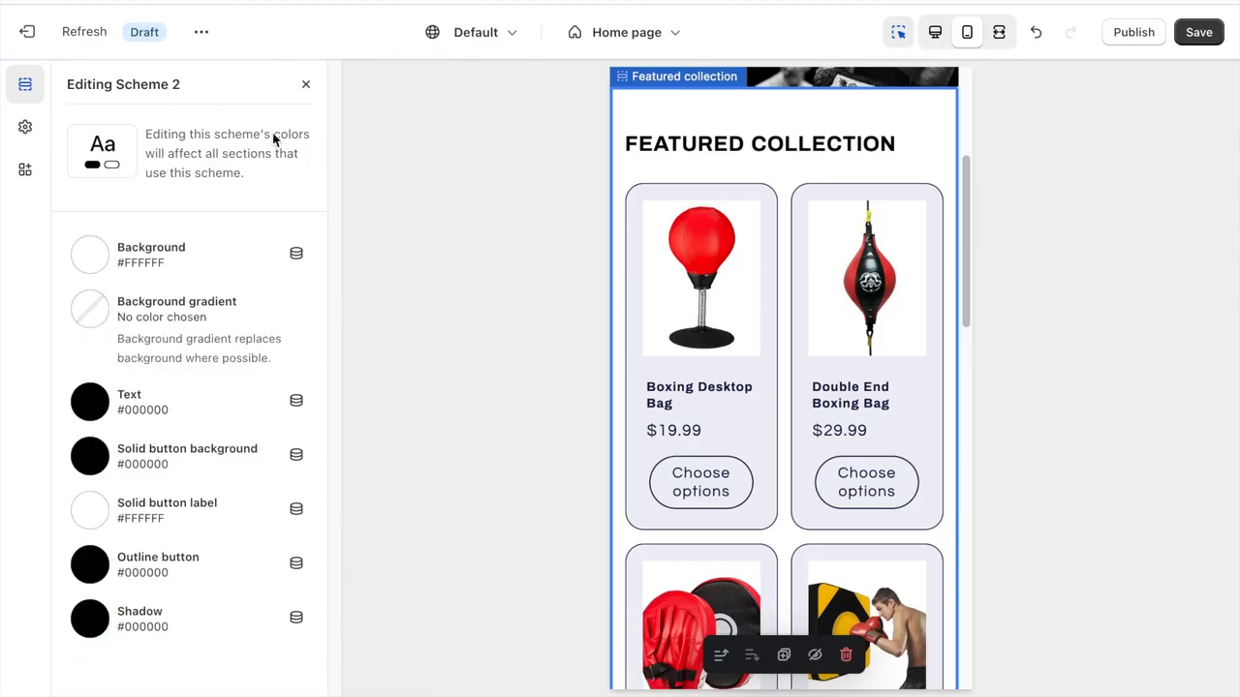
click(307, 87)
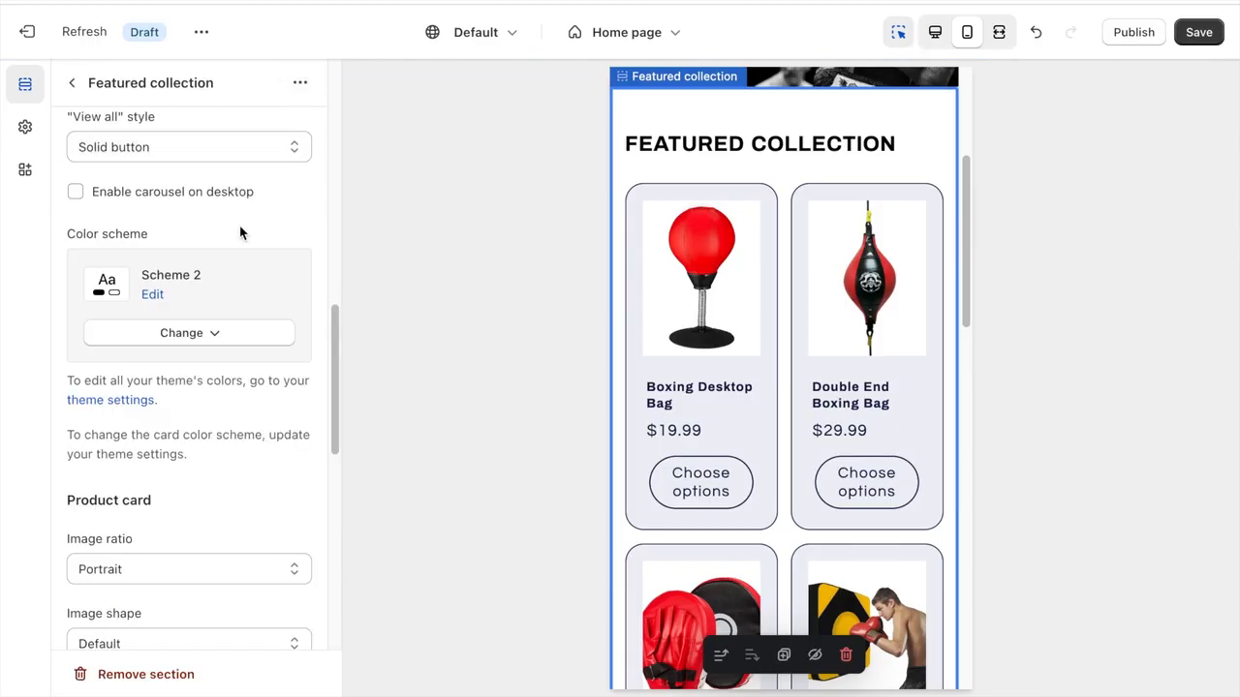
- Turn off the quick add button on the featured collection's product cards
scroll(241, 233, down, 2)
scroll(239, 236, down, 2)
scroll(239, 237, down, 3)
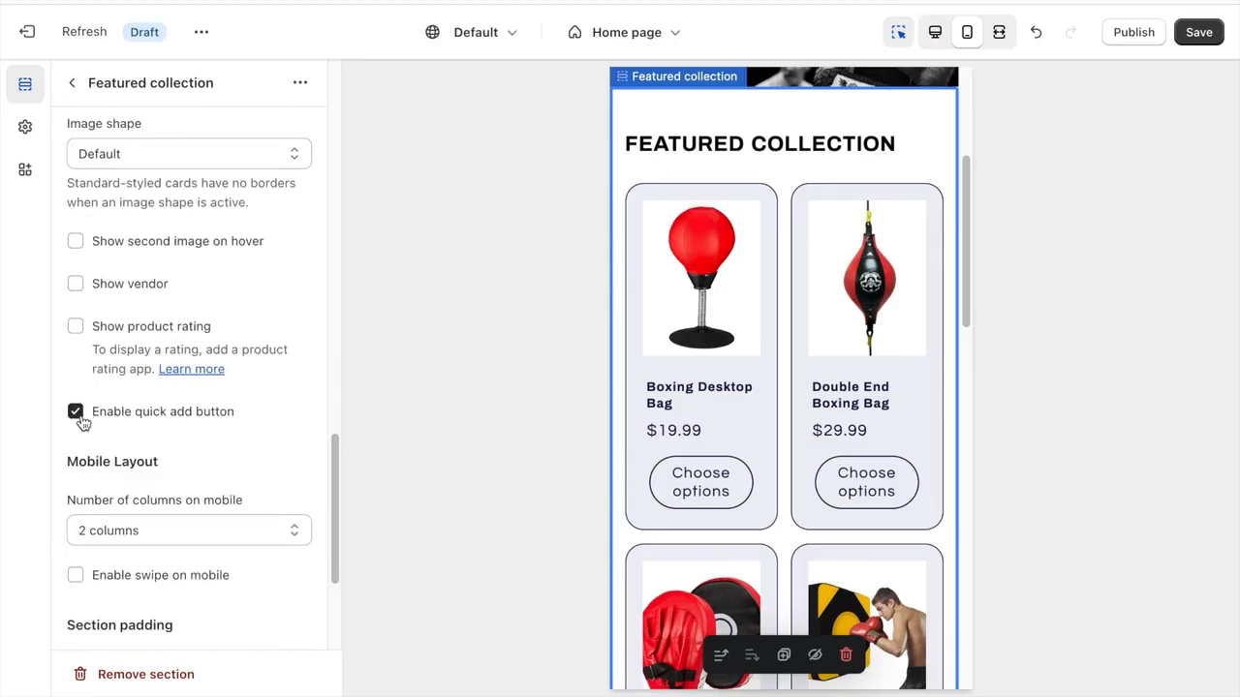
click(75, 411)
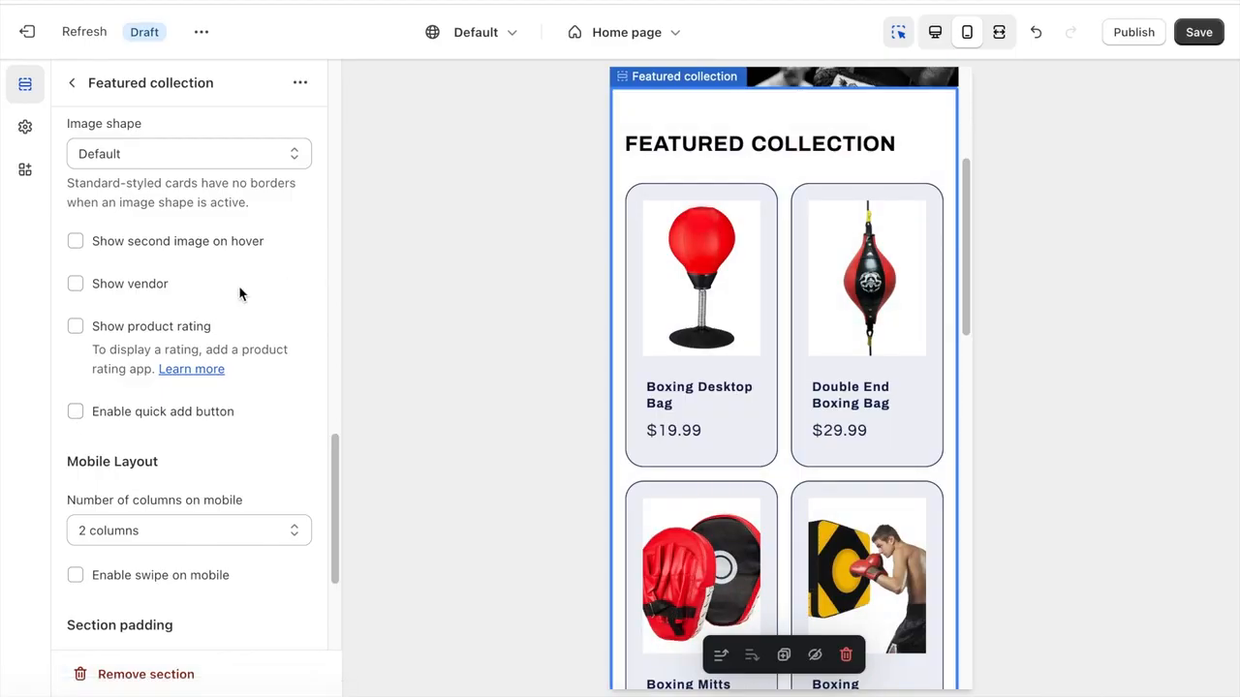
- Set the featured collection's top and bottom section padding to 20px each
scroll(240, 292, down, 5)
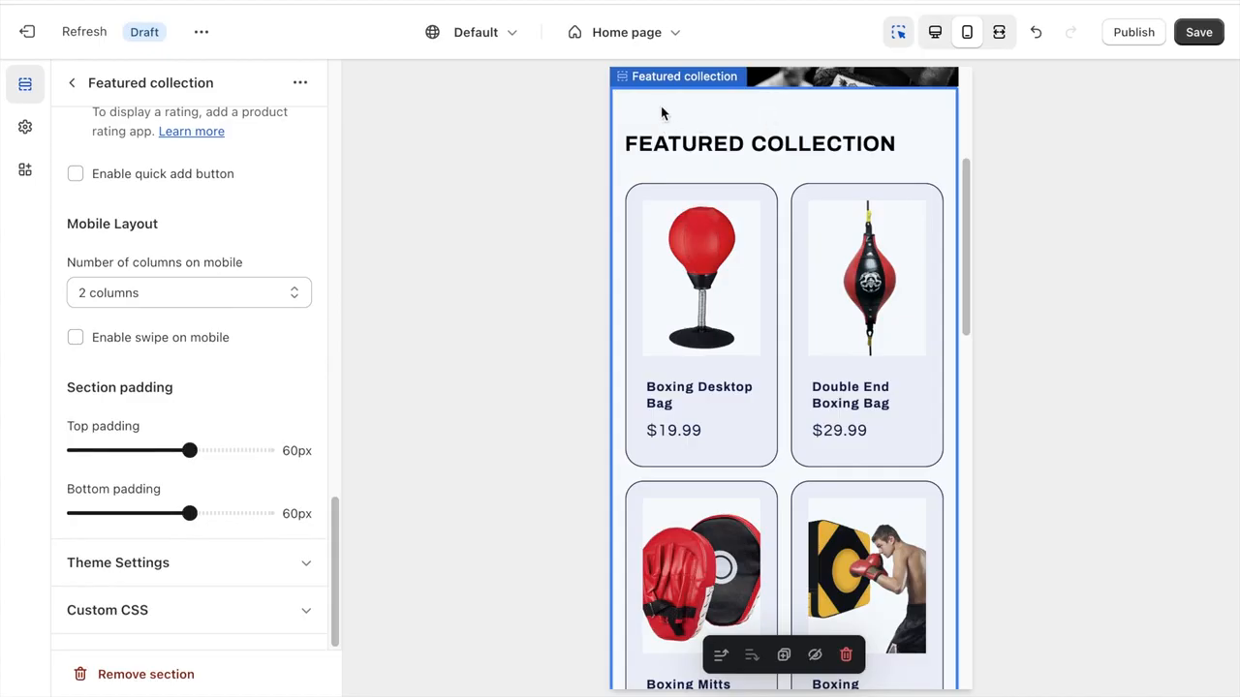
scroll(659, 107, up, 3)
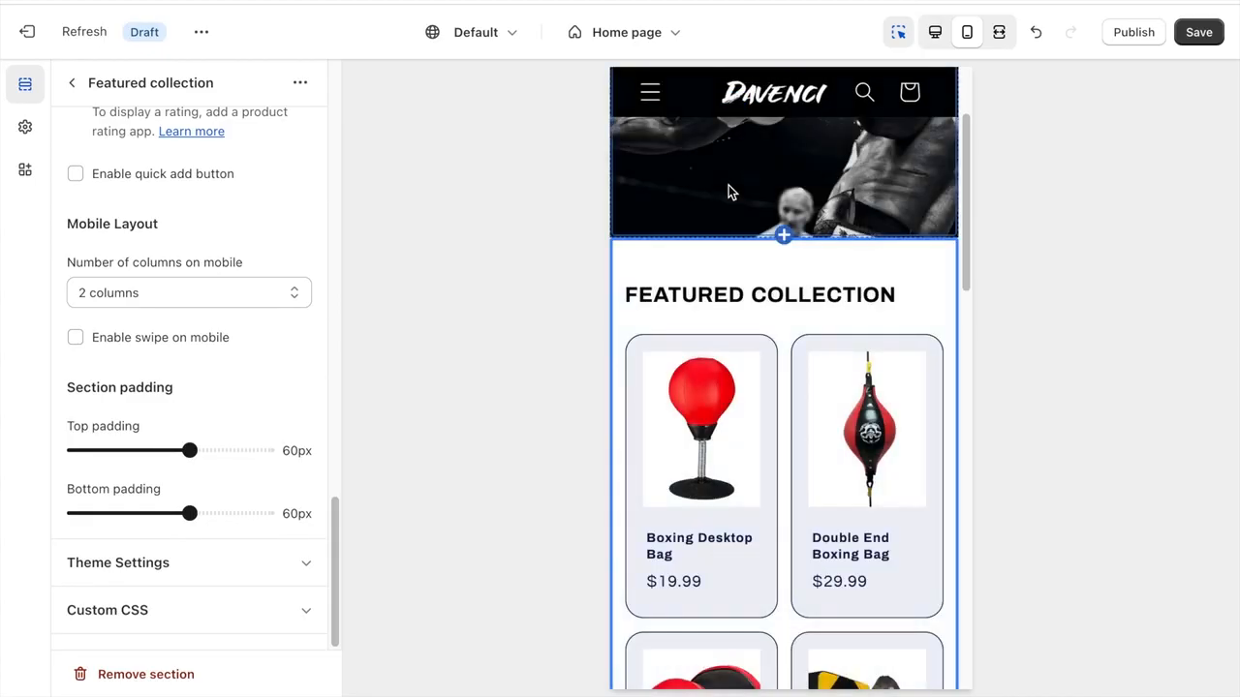
drag(189, 452, 113, 452)
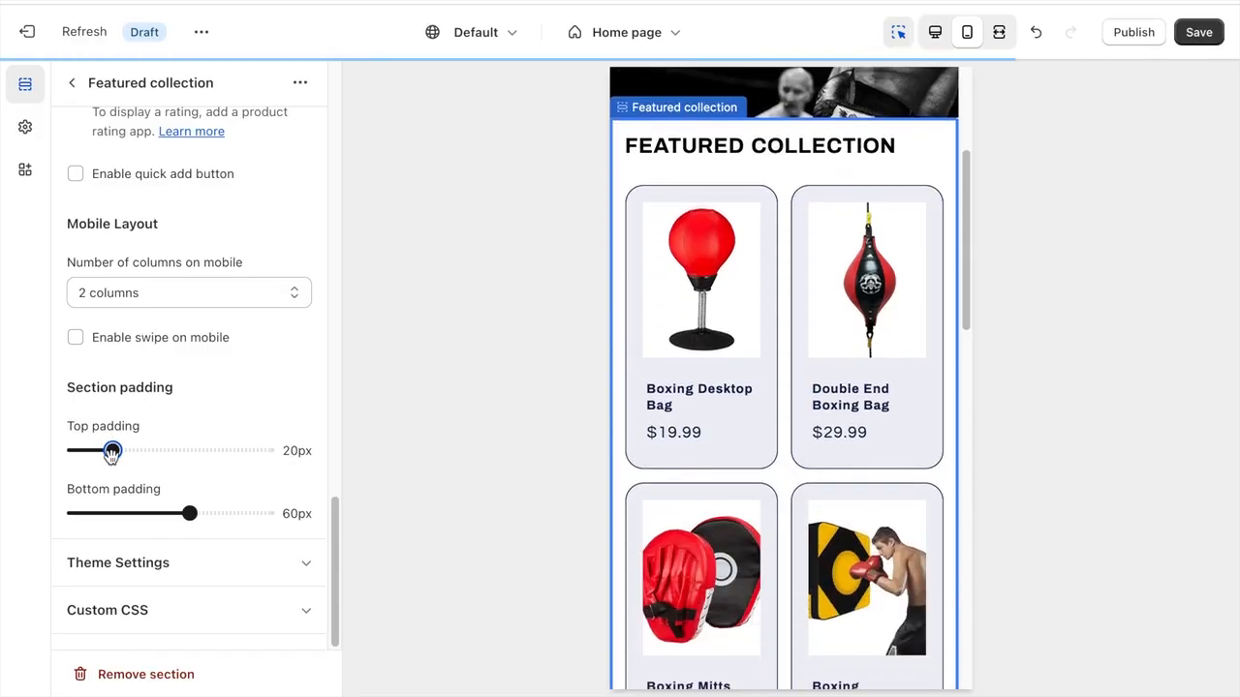
drag(189, 513, 113, 513)
- In the featured collection's theme settings, change the product card color scheme to Scheme 2 and check the product cards in the preview
click(209, 567)
scroll(210, 567, down, 5)
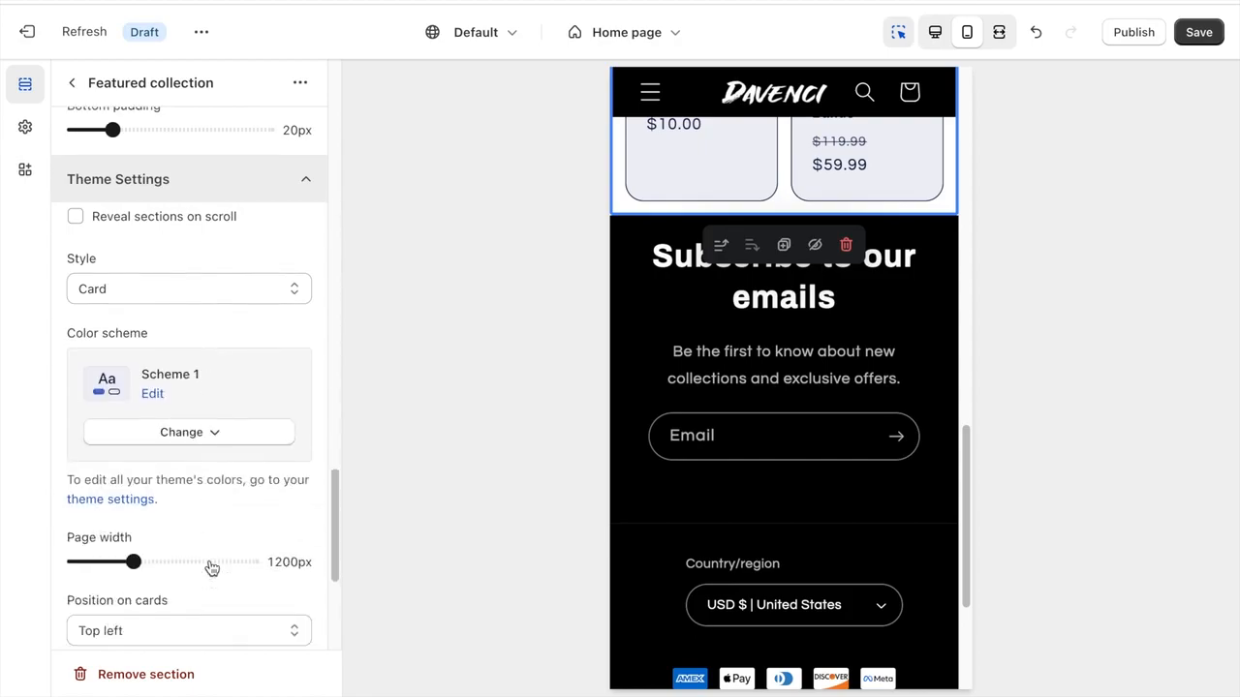
click(152, 333)
click(301, 85)
click(210, 374)
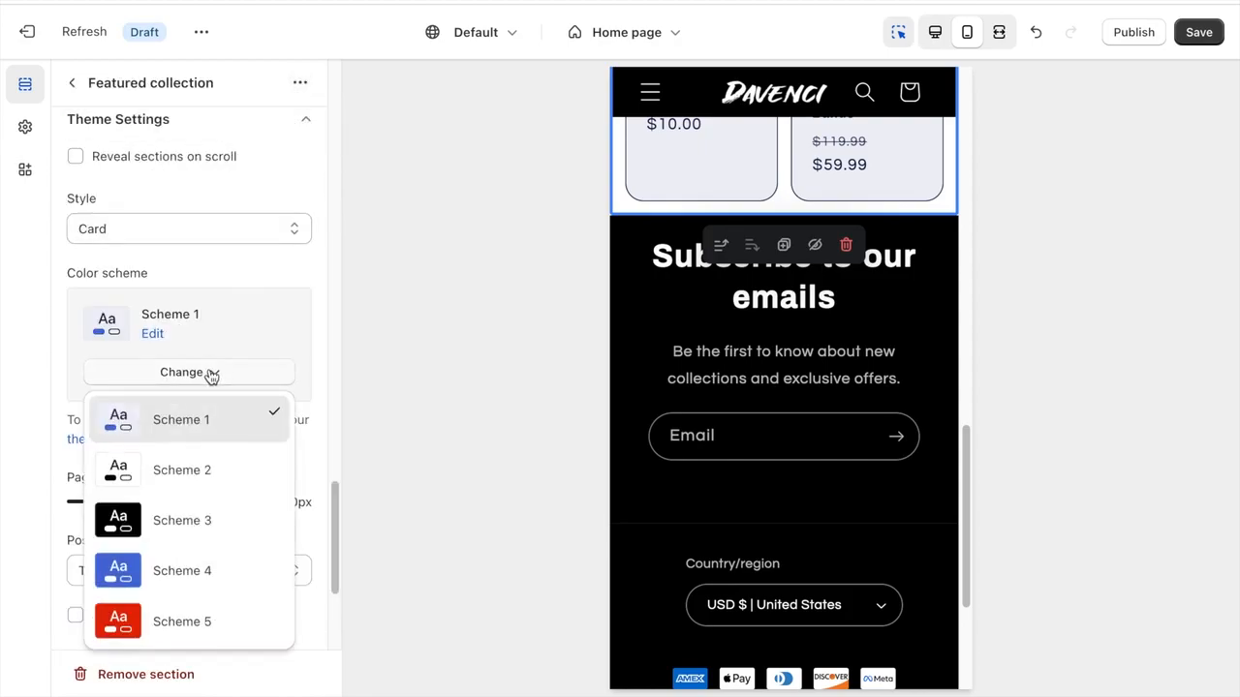
click(205, 468)
scroll(866, 268, up, 8)
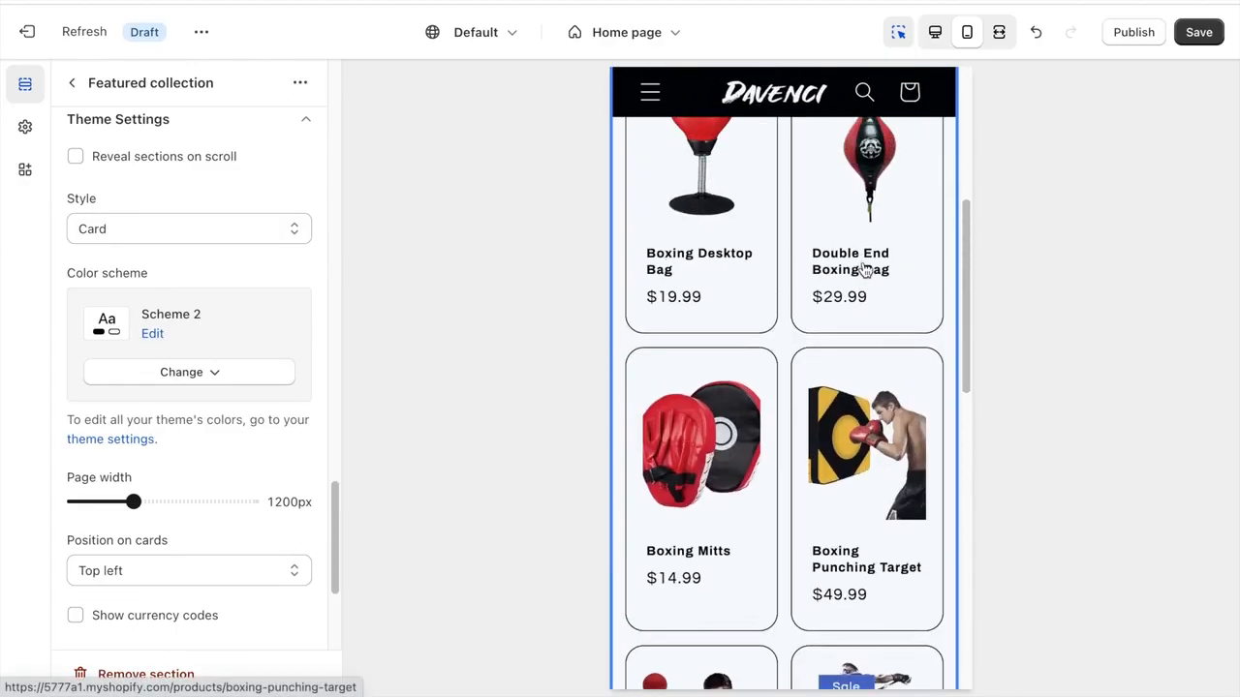
scroll(866, 269, up, 3)
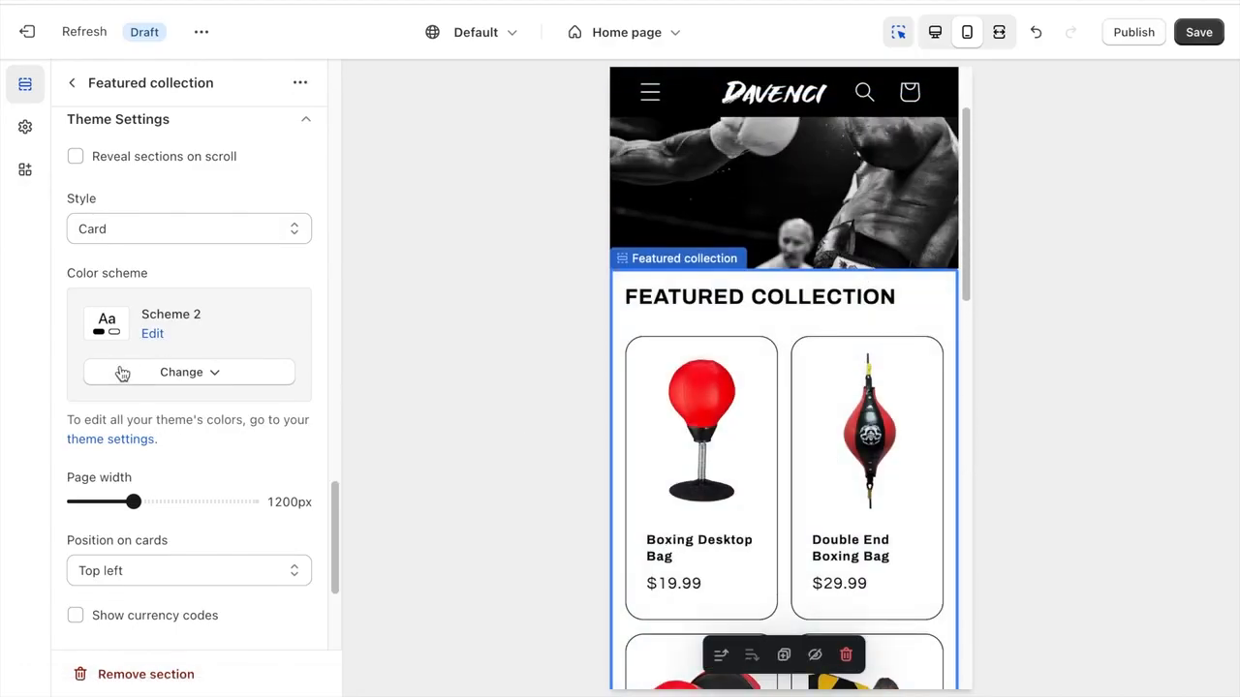
- Turn on Show currency codes and change the background of the sale badge's Scheme 4 to red, #DB4747
scroll(179, 427, down, 3)
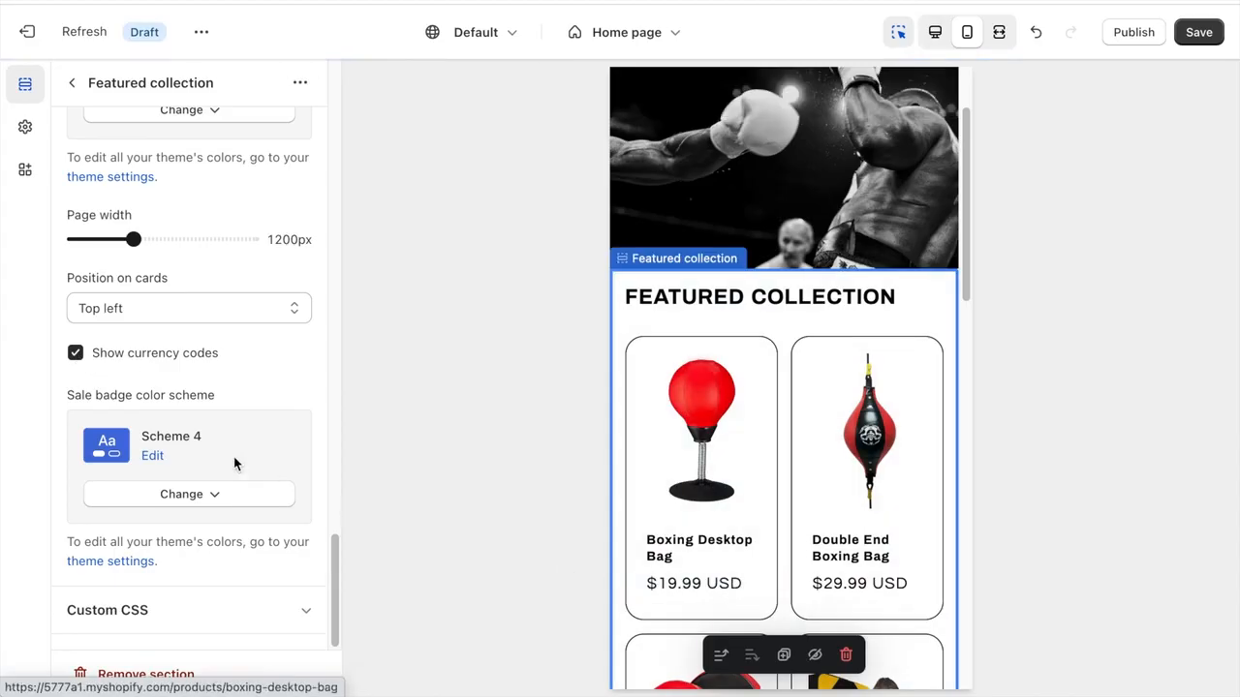
scroll(700, 319, down, 6)
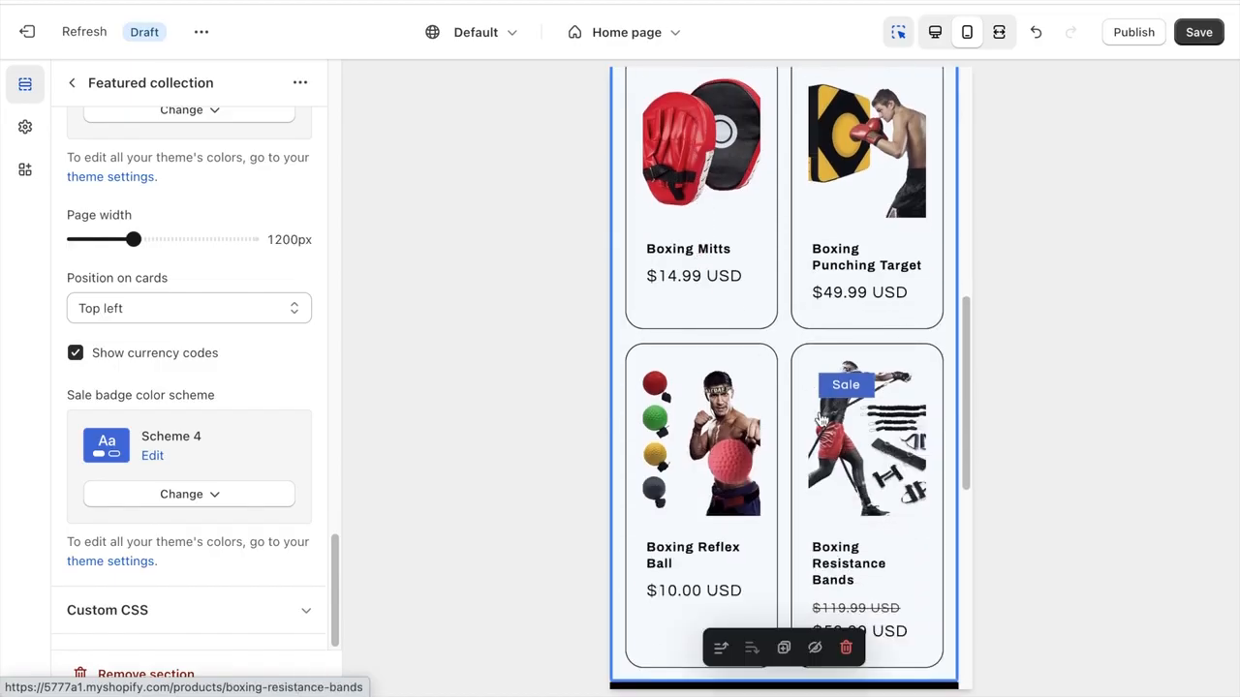
scroll(856, 441, down, 1)
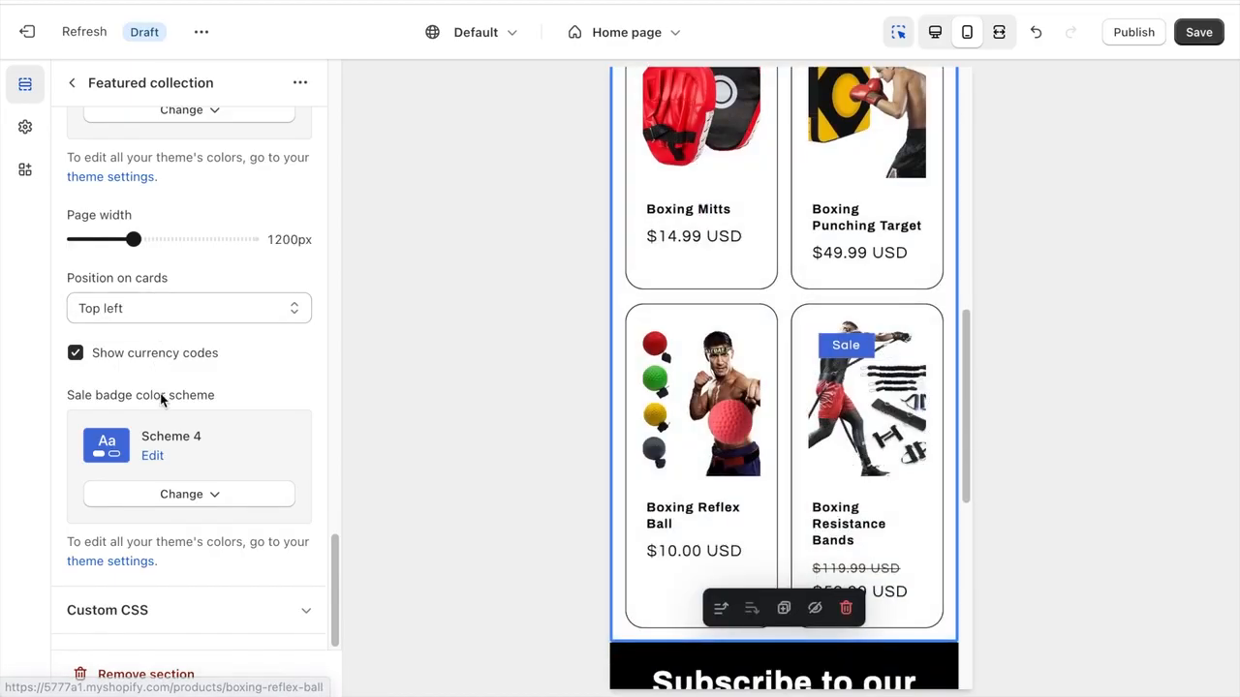
click(152, 459)
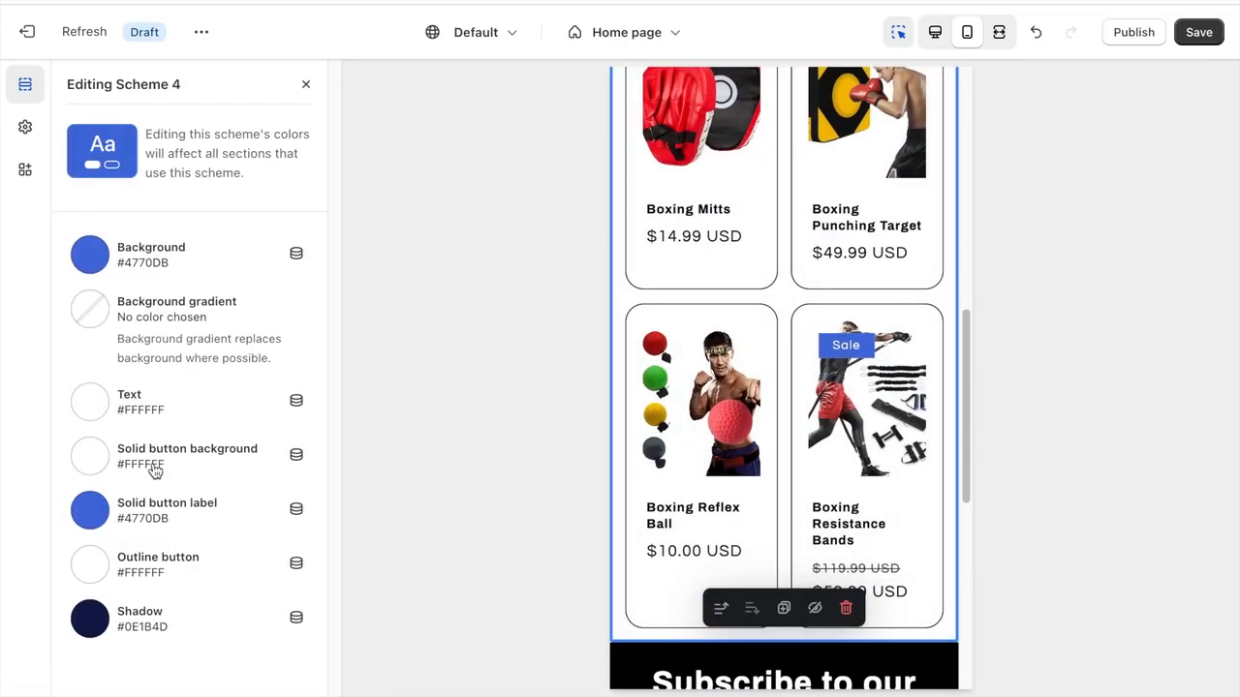
click(90, 255)
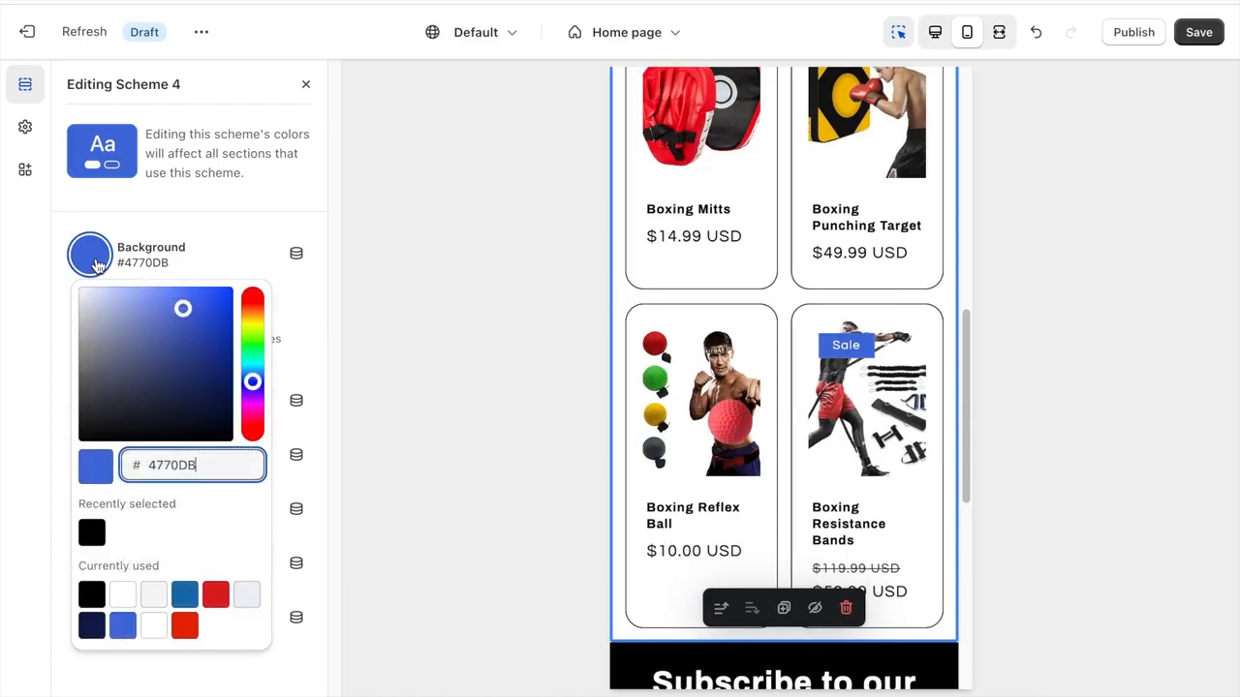
click(254, 437)
click(403, 341)
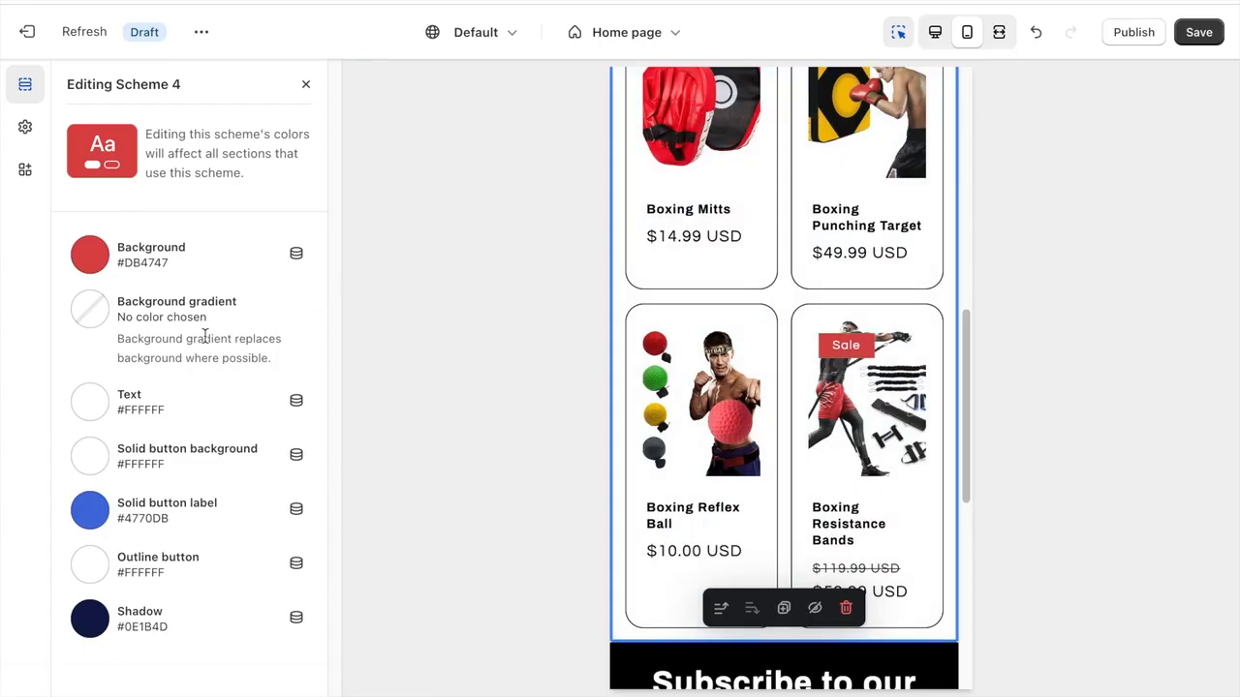
click(304, 88)
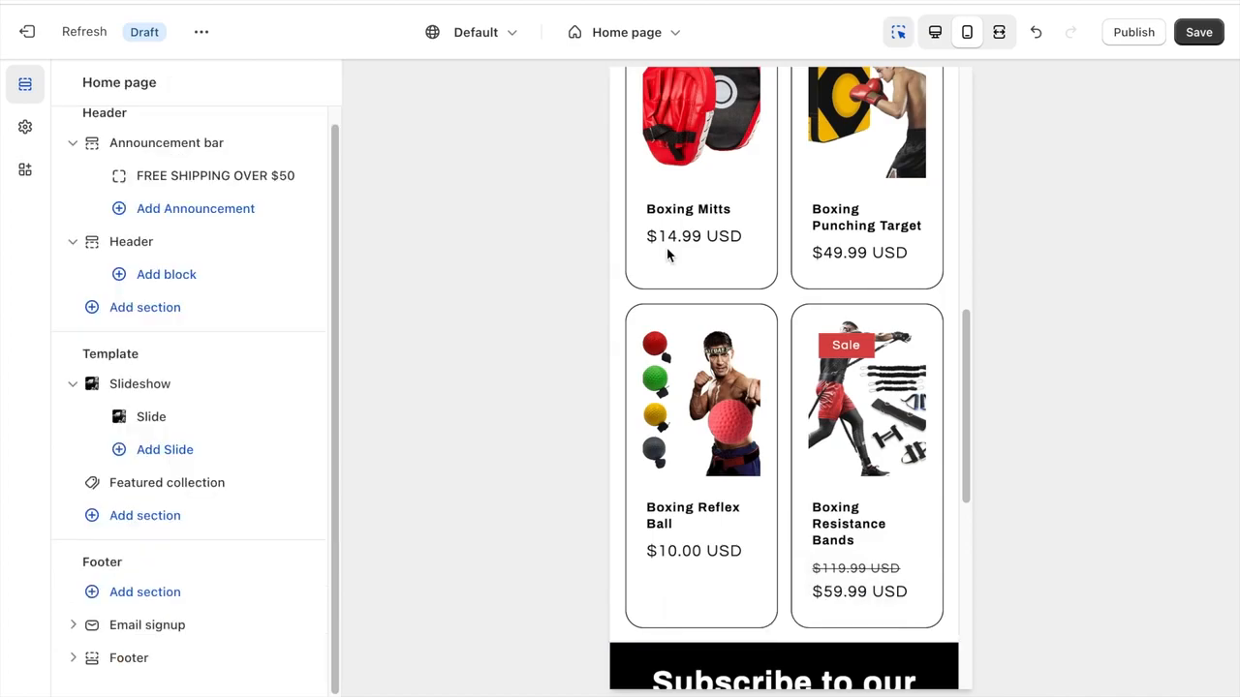
- Return to the home page sections and change the Email signup heading to "Get 10% OFF Your First Order"
scroll(666, 248, down, 6)
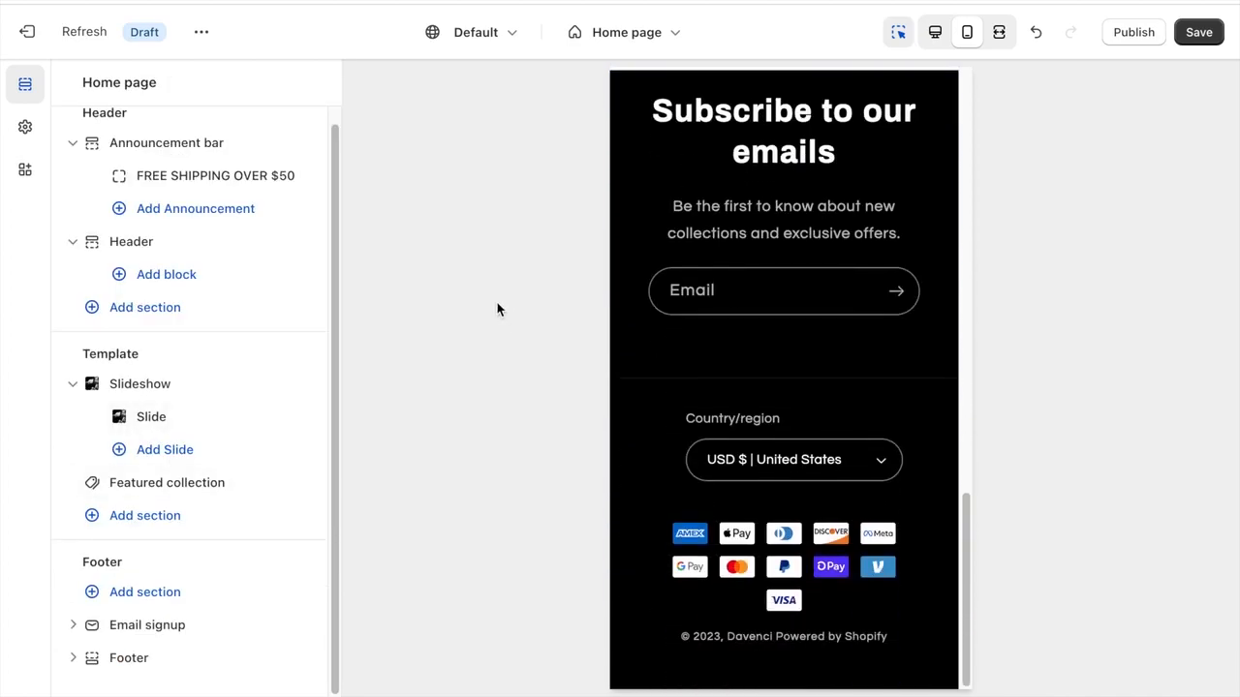
click(74, 624)
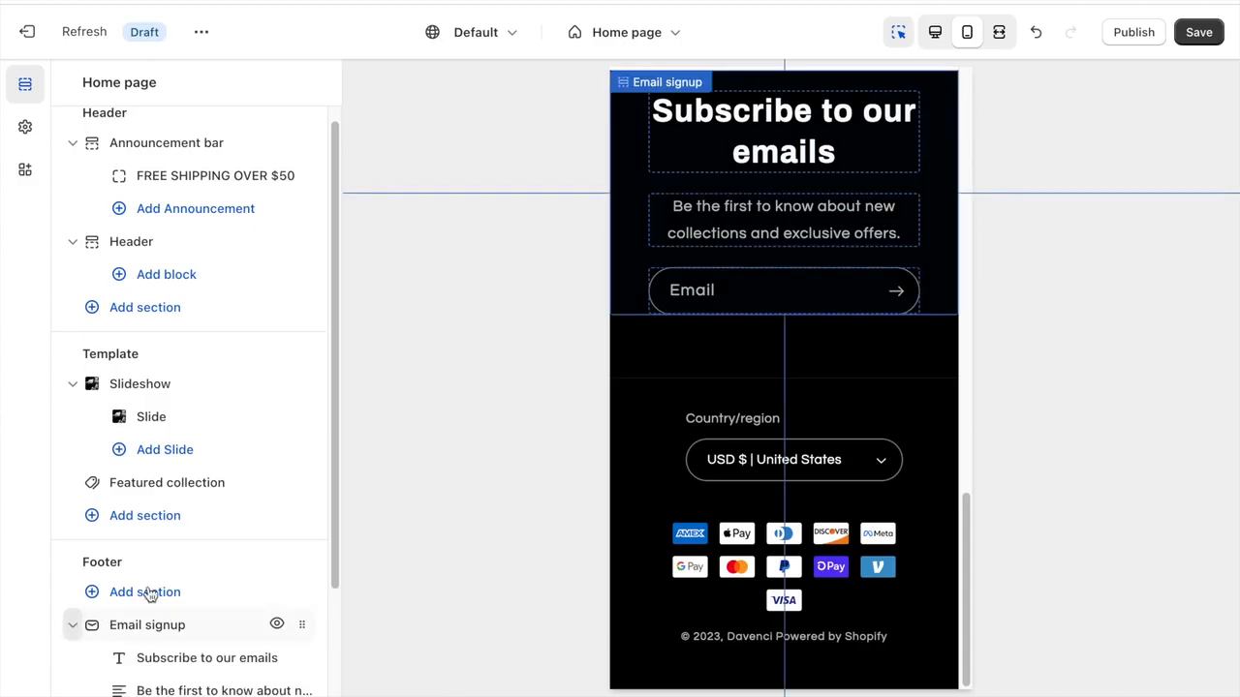
click(185, 527)
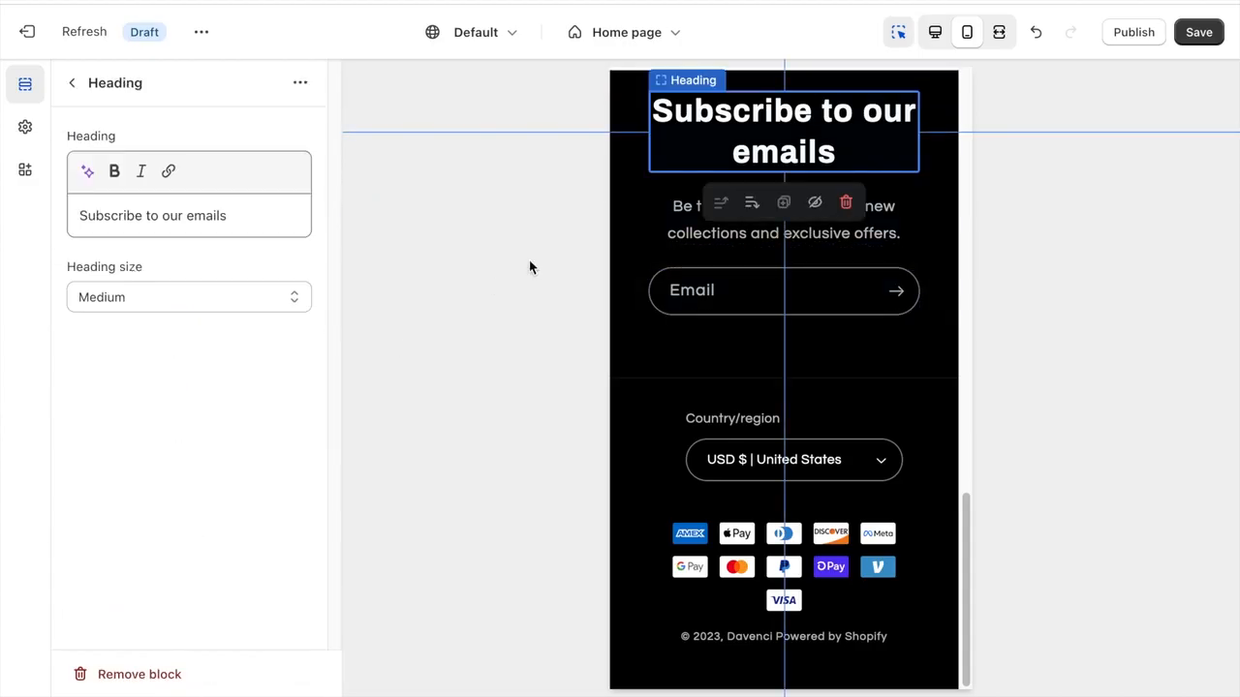
triple_click(160, 223)
text(Gwt)
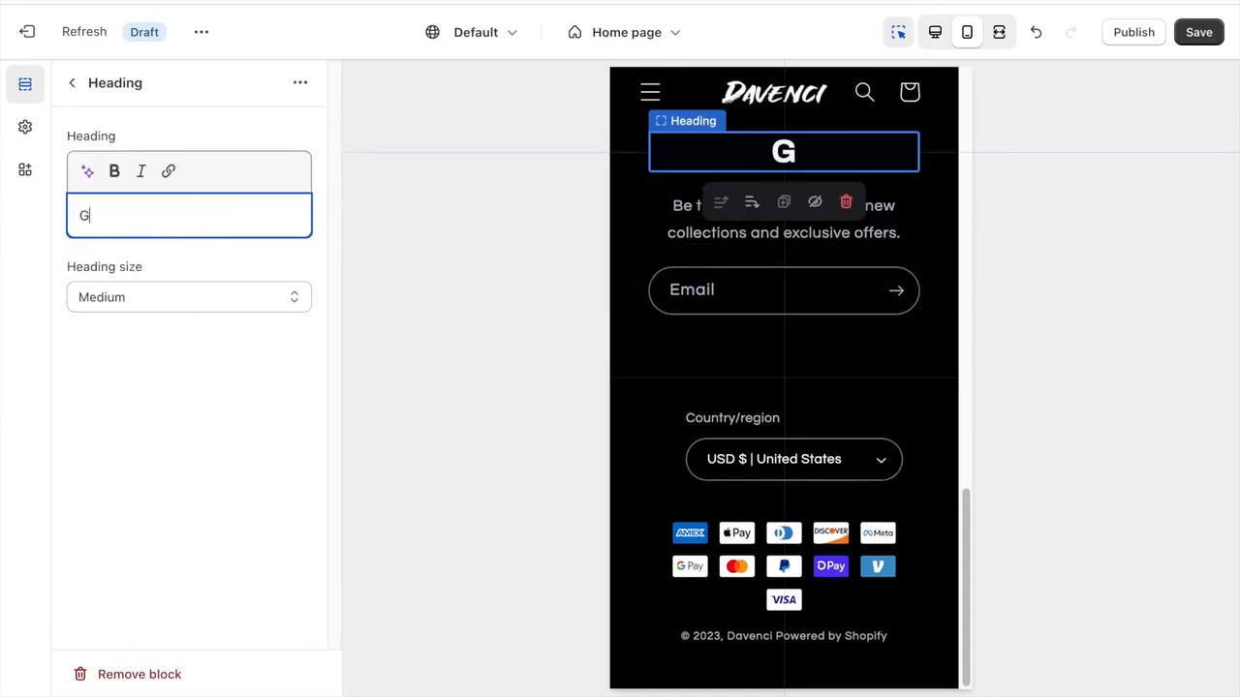
key(BackSpace)
key(BackSpace)
text(et 10% )
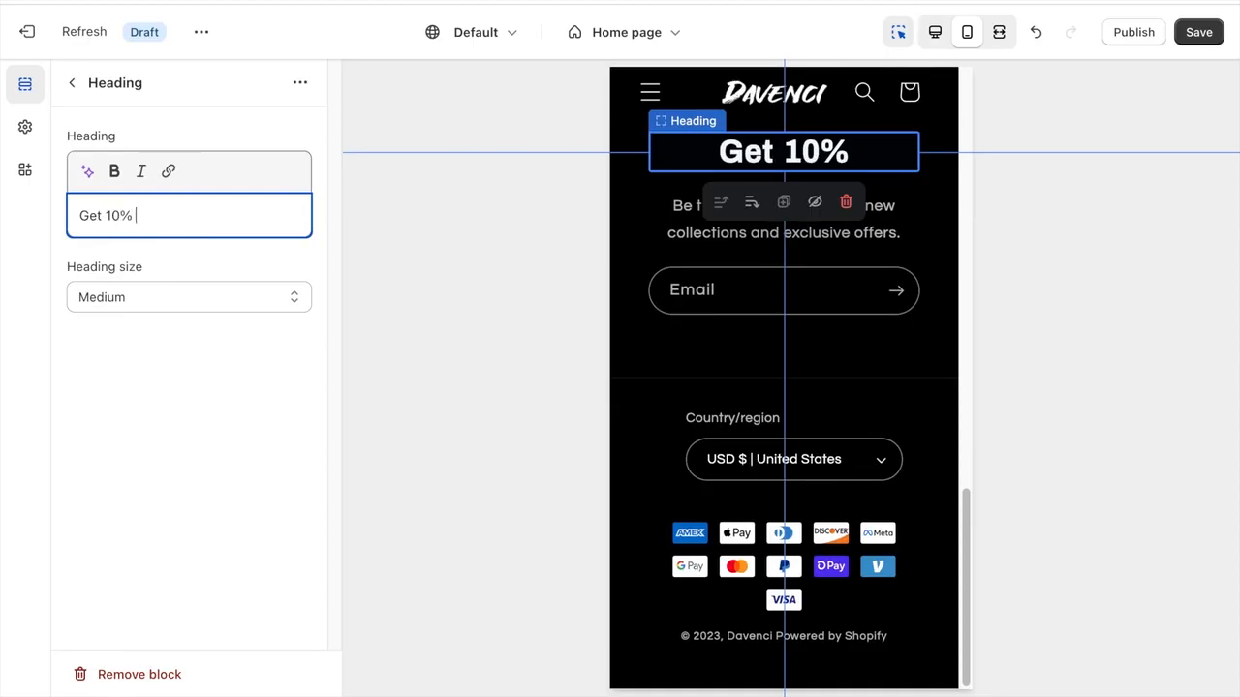
text(OFF Your First Order)
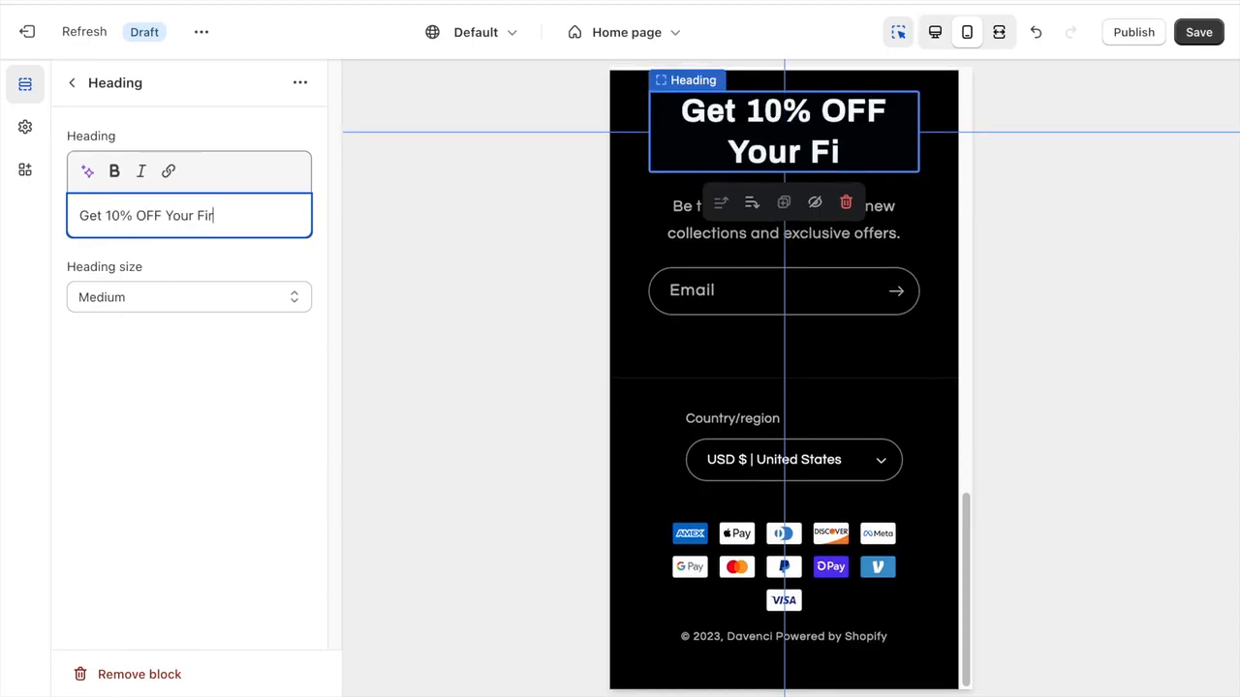
click(72, 84)
- Change the Email signup subheading to "Sign up to our email list to get 10% OFF your first order" and return to the section list
click(223, 558)
triple_click(228, 250)
text(S)
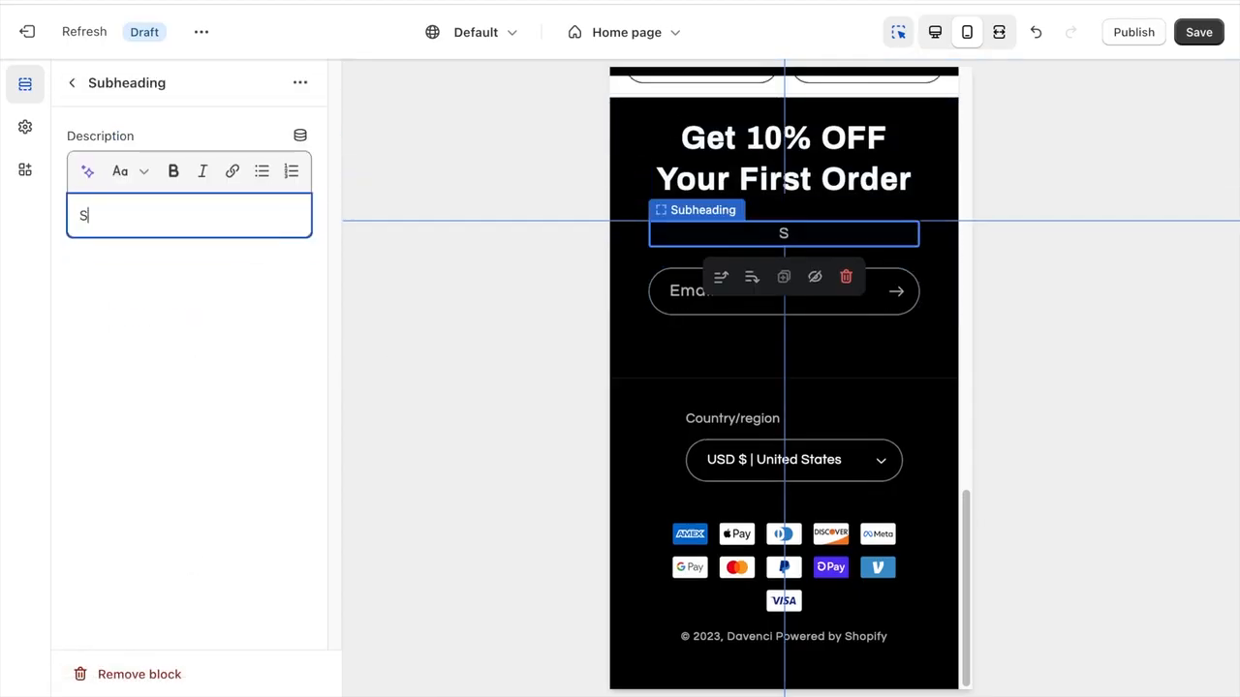
text(ign up to our emai)
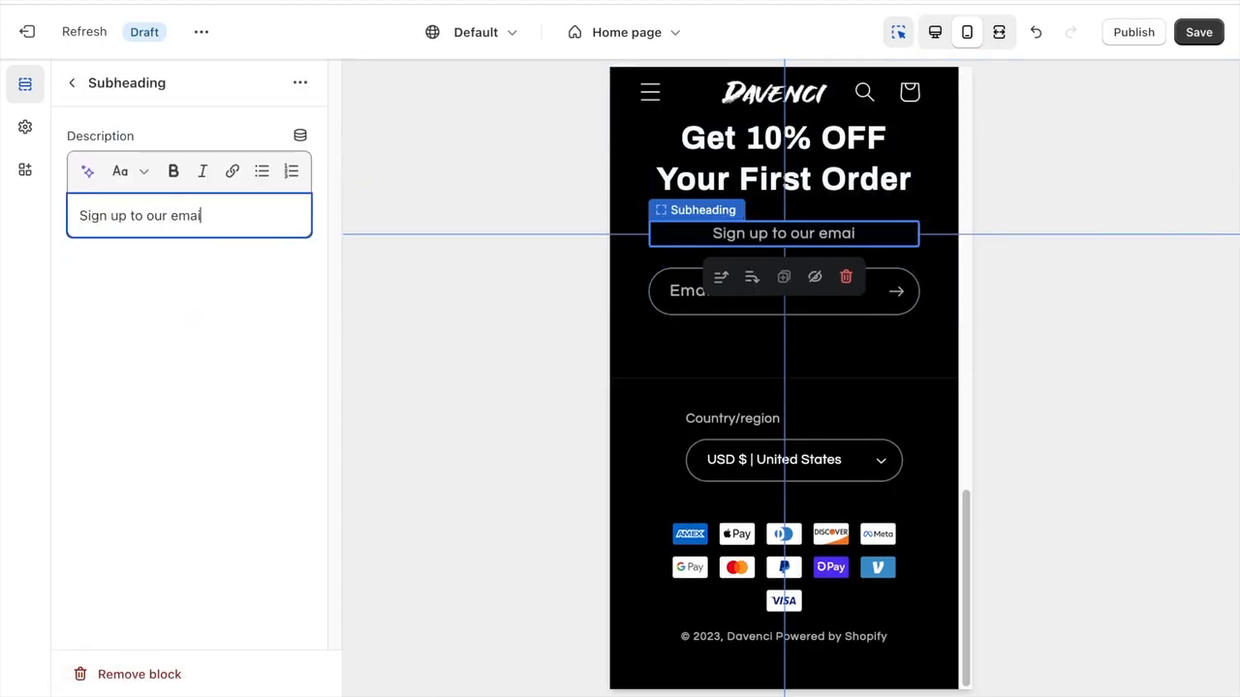
text(l list to get 10% OFF your first order)
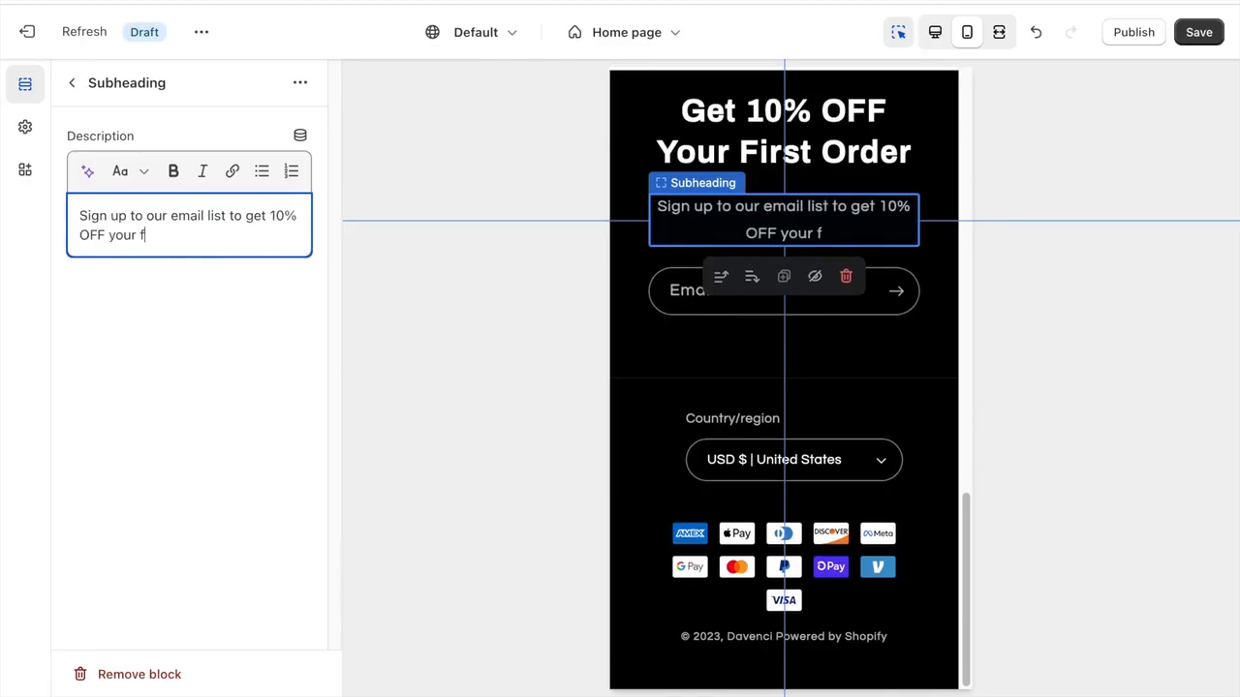
click(198, 389)
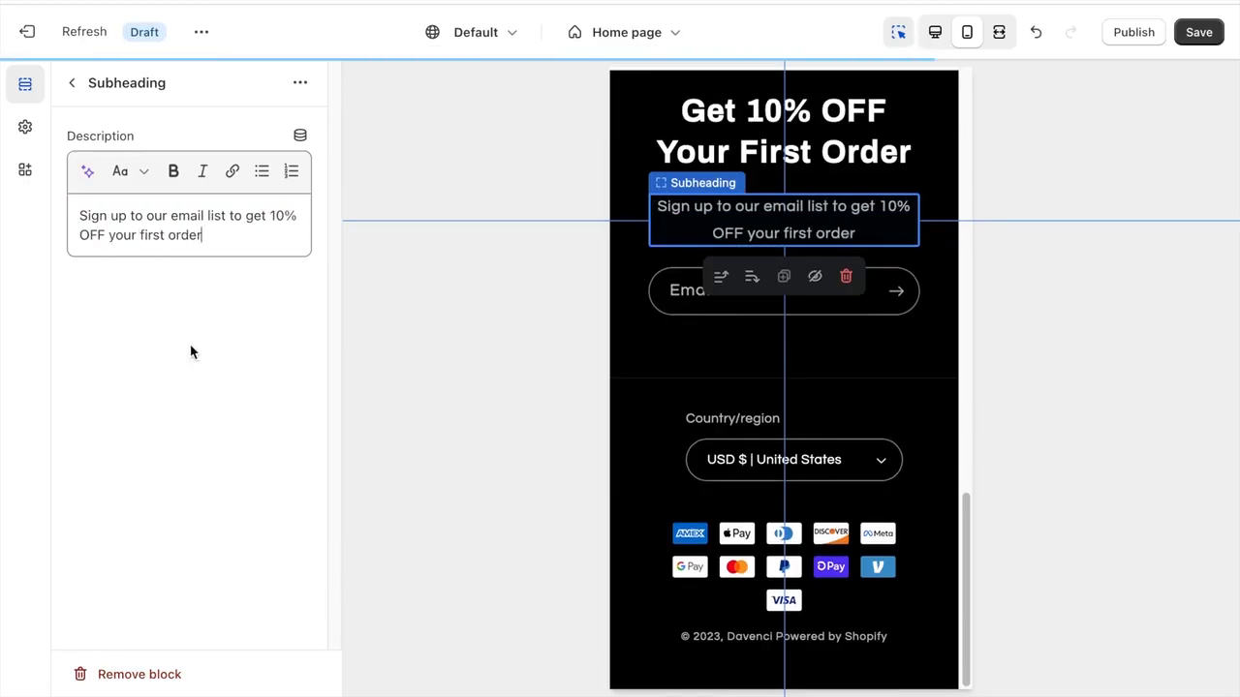
click(75, 85)
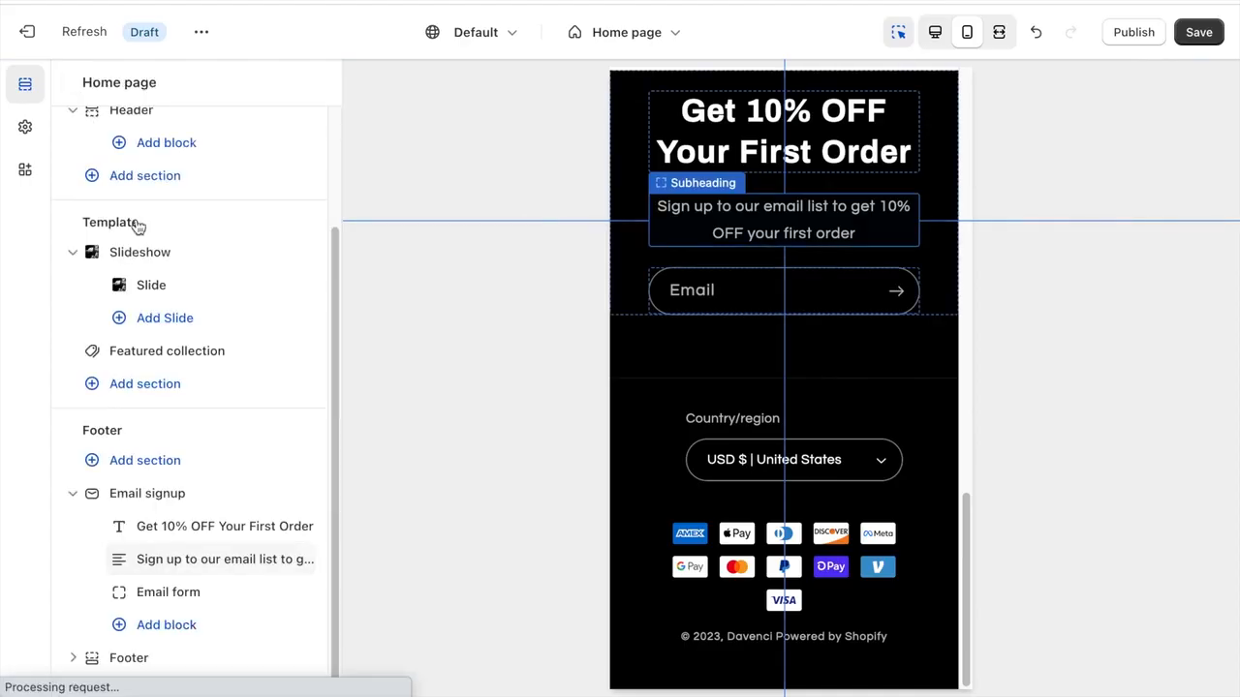
- Remove the Email signup section from the home page's footer group
click(243, 501)
scroll(243, 501, down, 1)
click(183, 672)
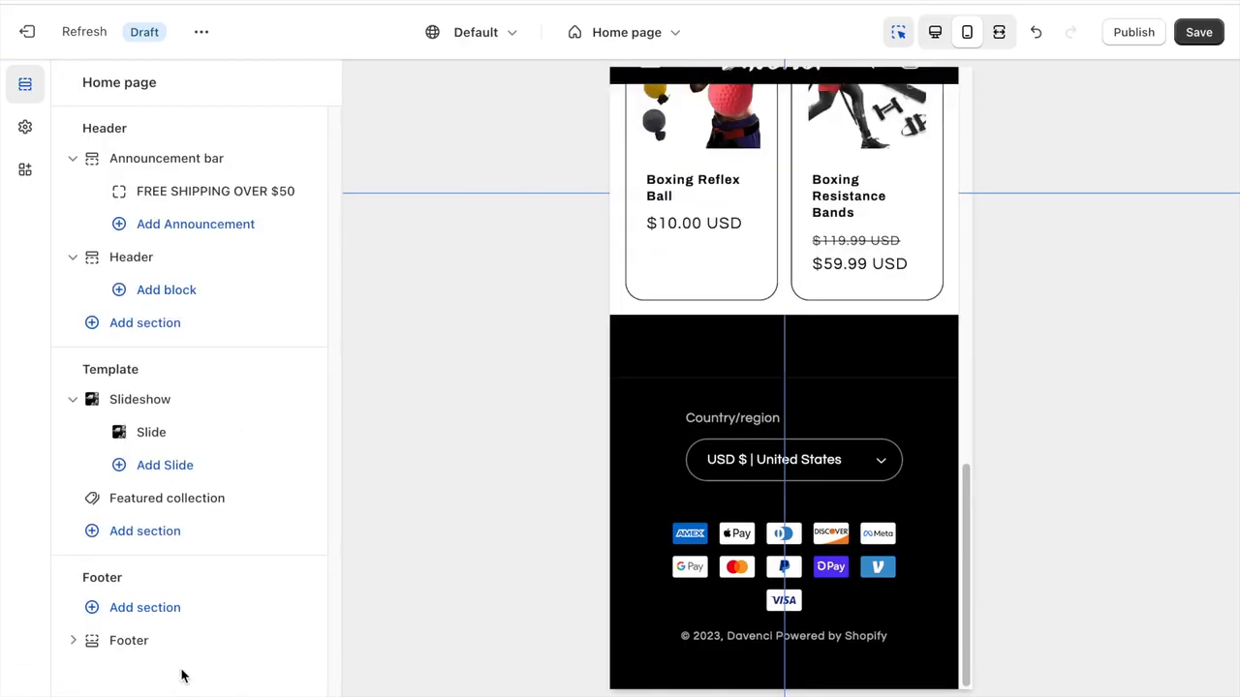
- In the Footer section's settings, turn off Follow on Shop and the social media icons
click(144, 642)
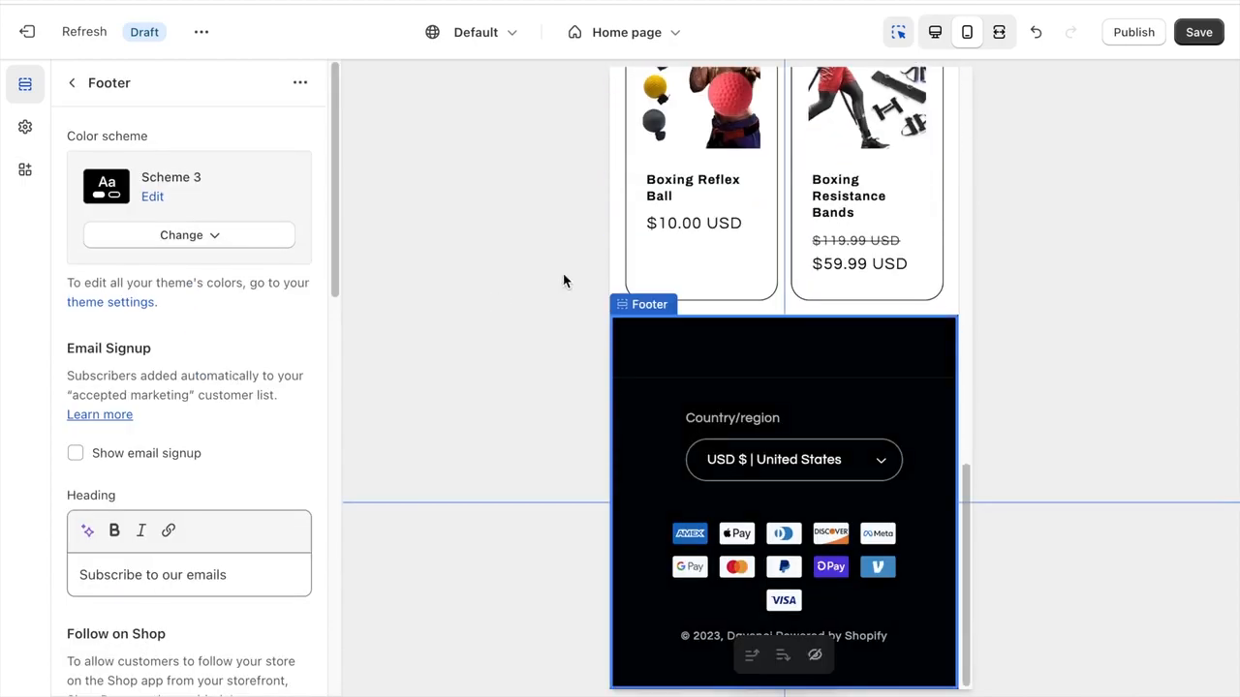
scroll(211, 370, down, 1)
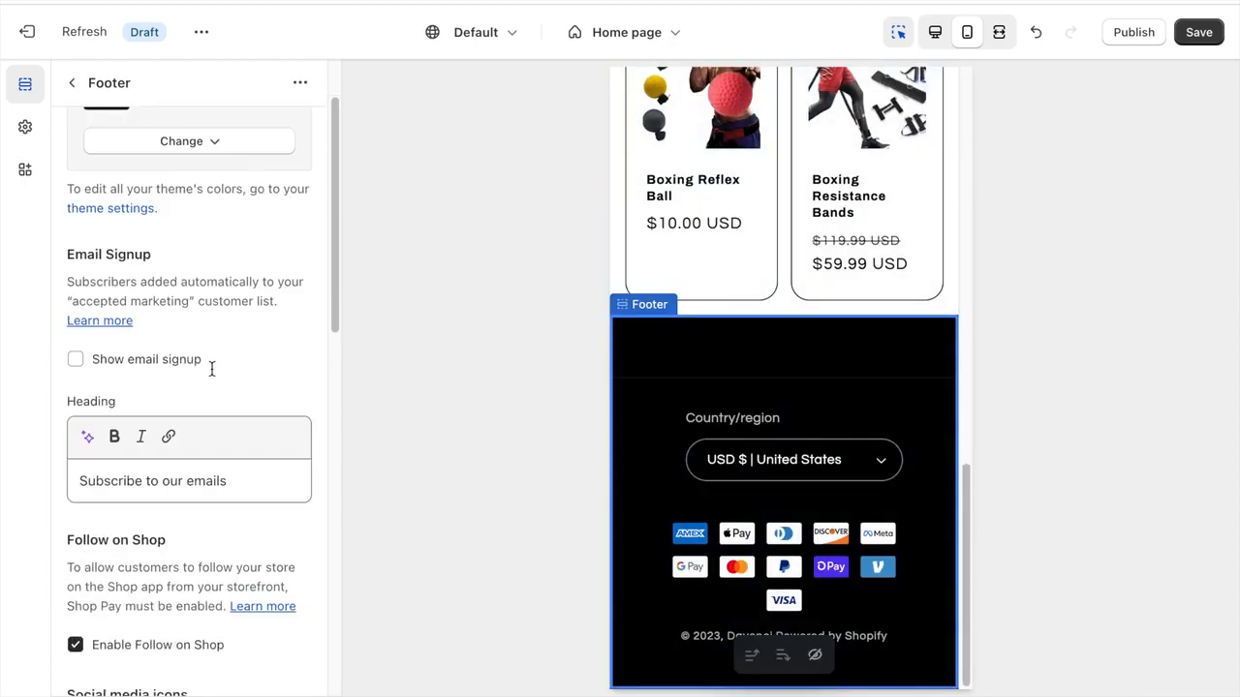
scroll(102, 170, down, 3)
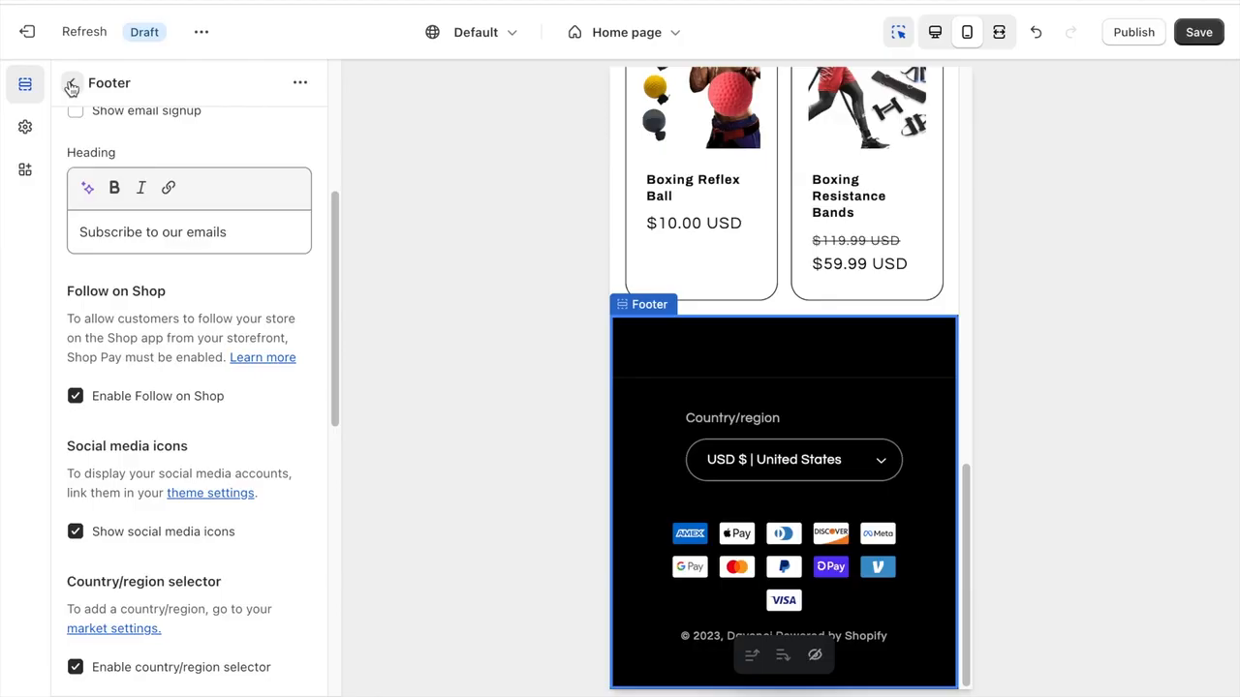
scroll(185, 207, up, 4)
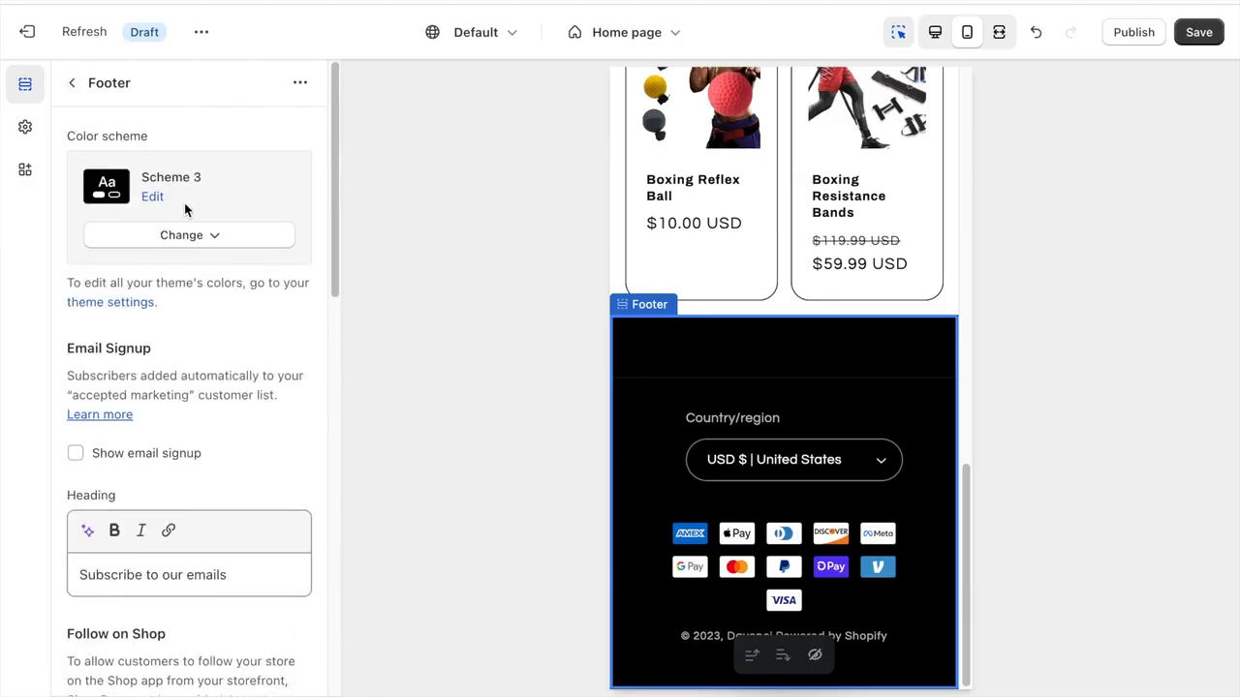
scroll(184, 202, down, 6)
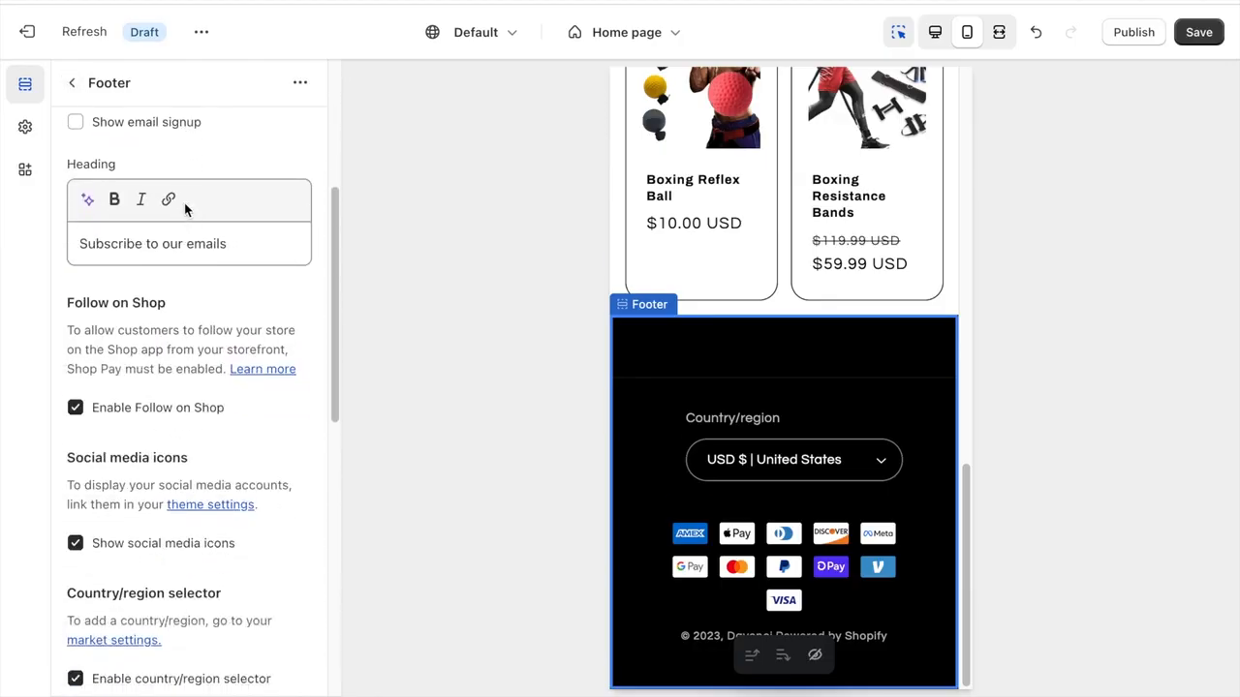
scroll(184, 202, down, 1)
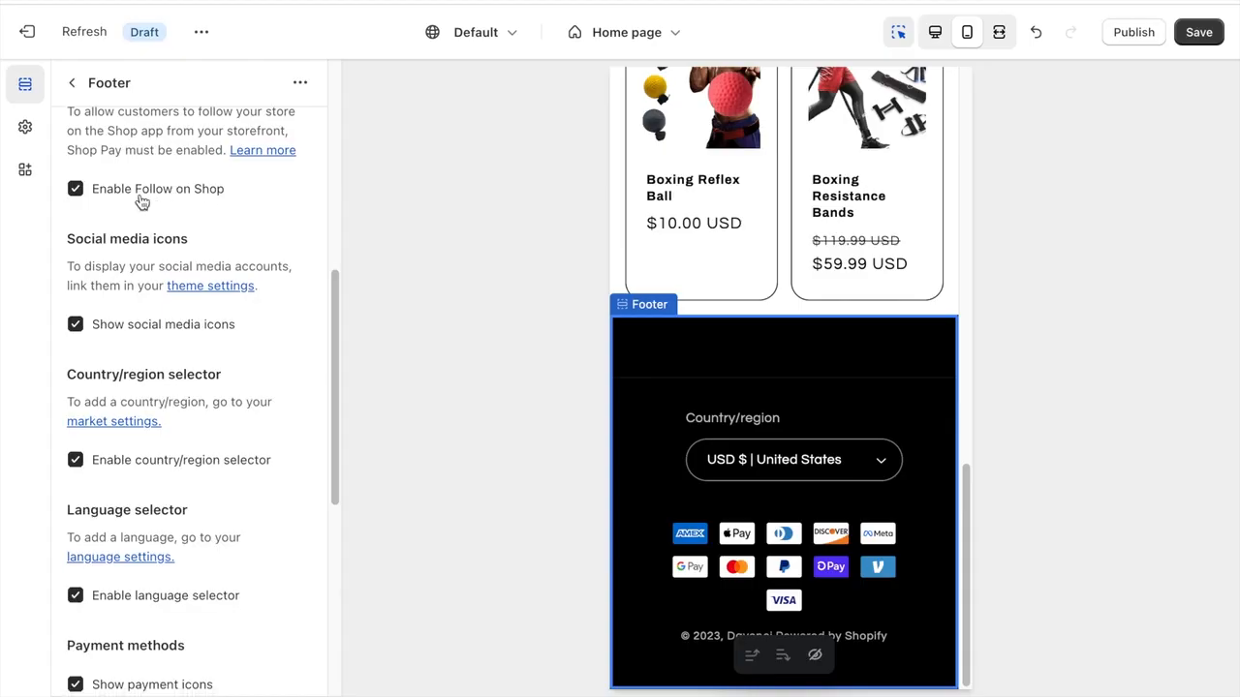
click(83, 192)
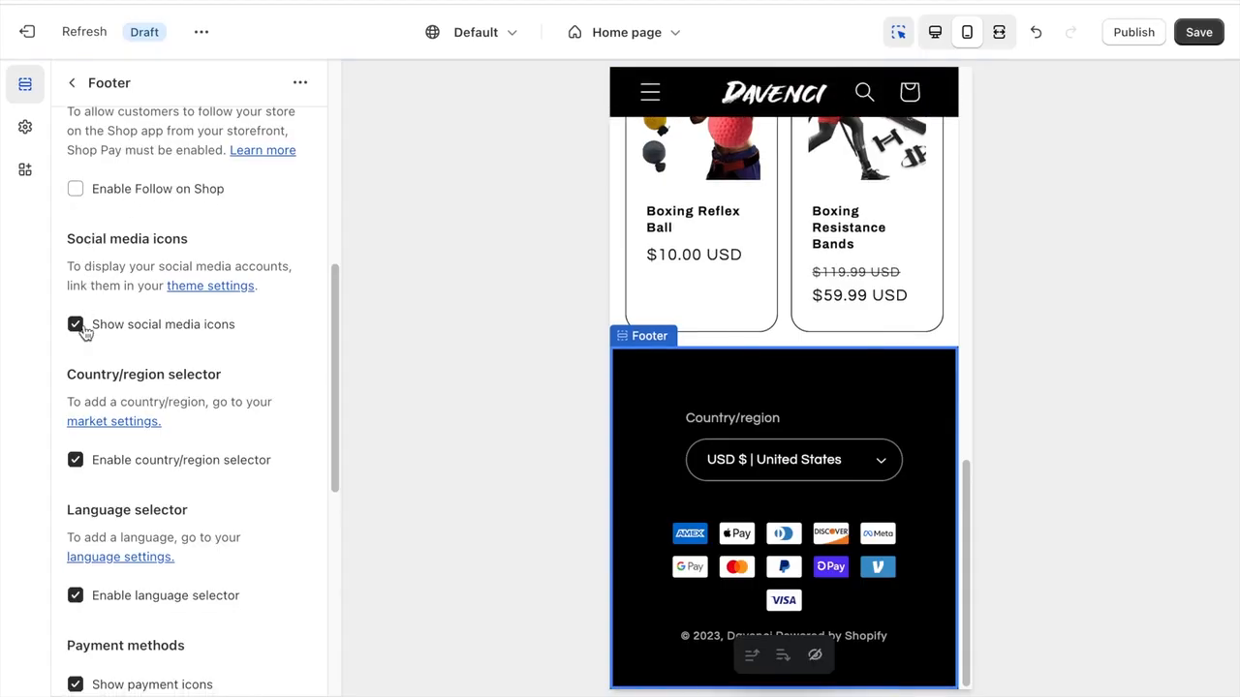
scroll(83, 330, down, 2)
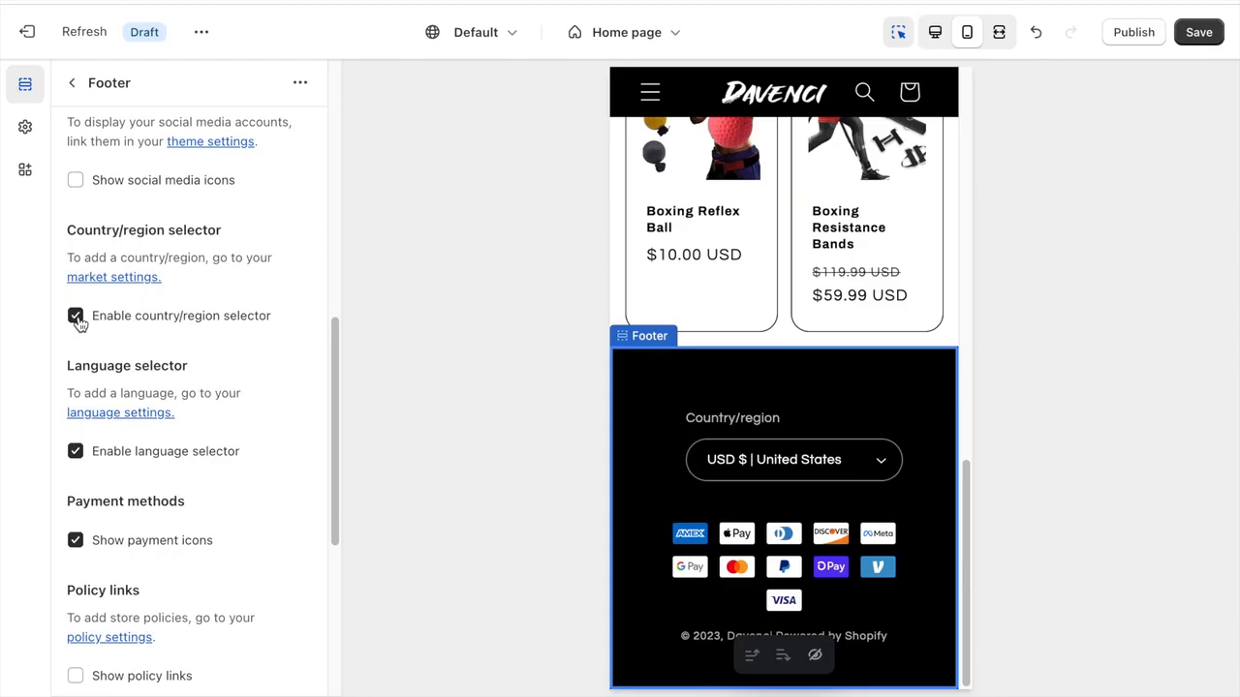
- Turn off the footer's country/region selector, review the remaining footer options and return to the home page sections
scroll(79, 329, down, 2)
click(77, 344)
scroll(153, 270, down, 2)
scroll(152, 261, down, 2)
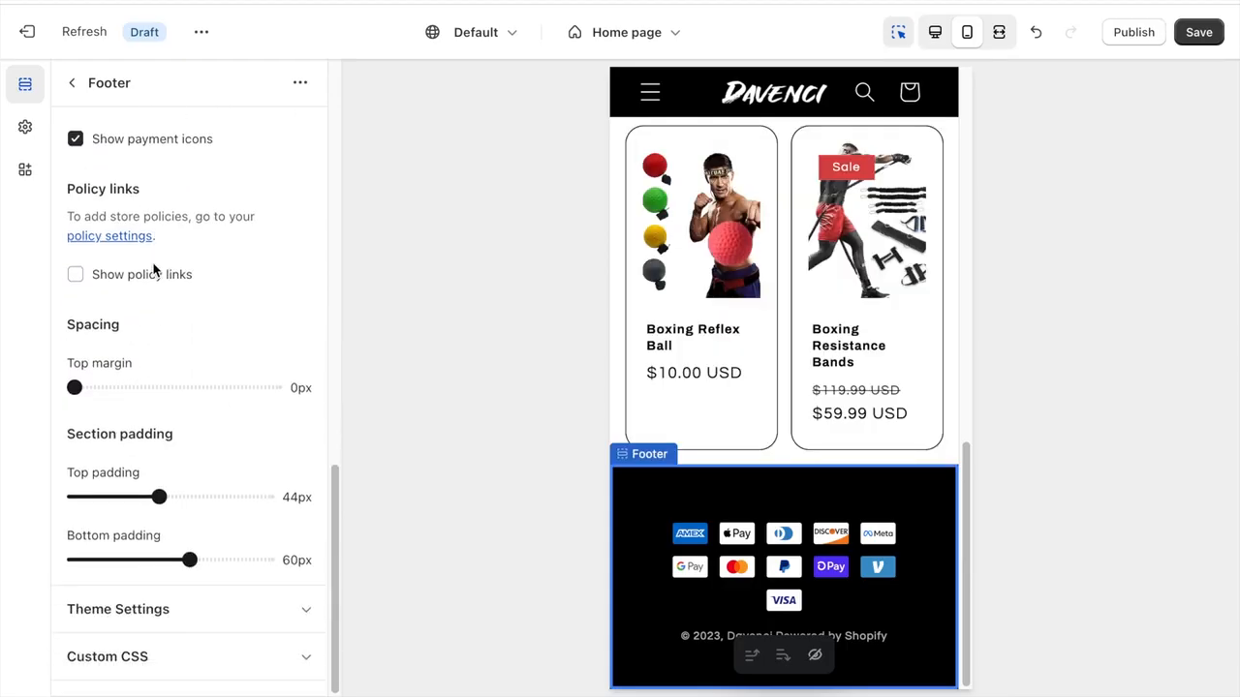
scroll(169, 295, up, 2)
click(71, 82)
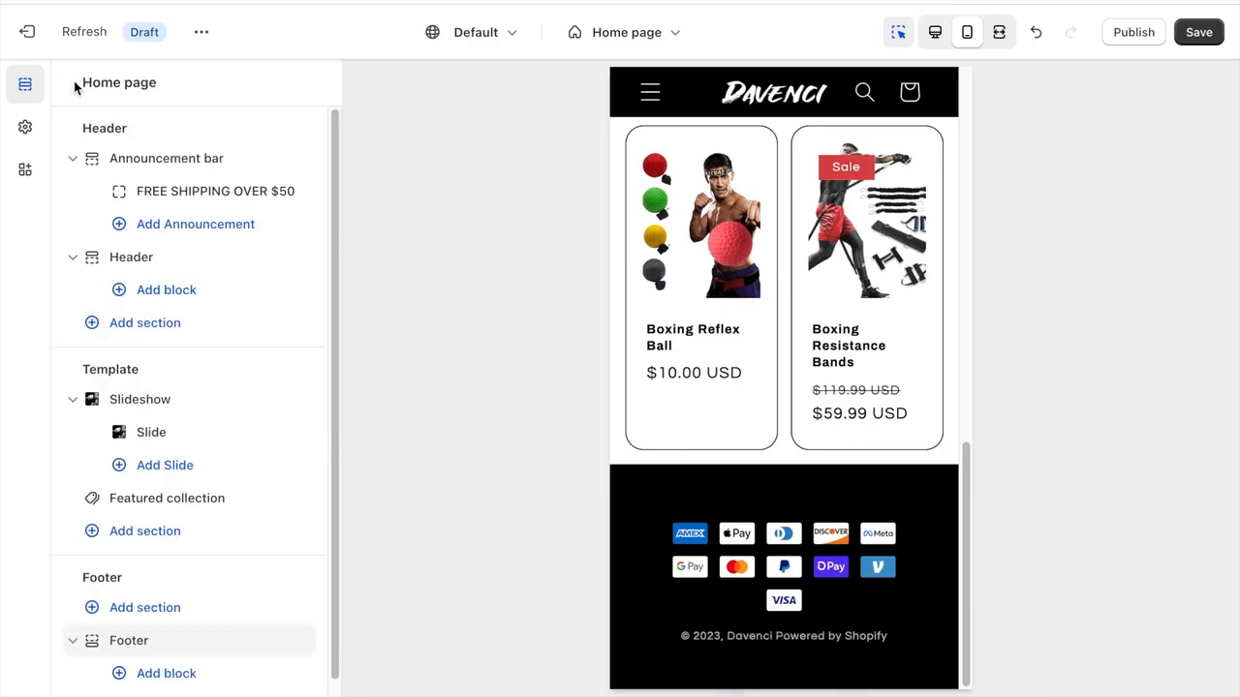
- Add a Menu block to the Footer section
scroll(251, 369, down, 1)
click(185, 658)
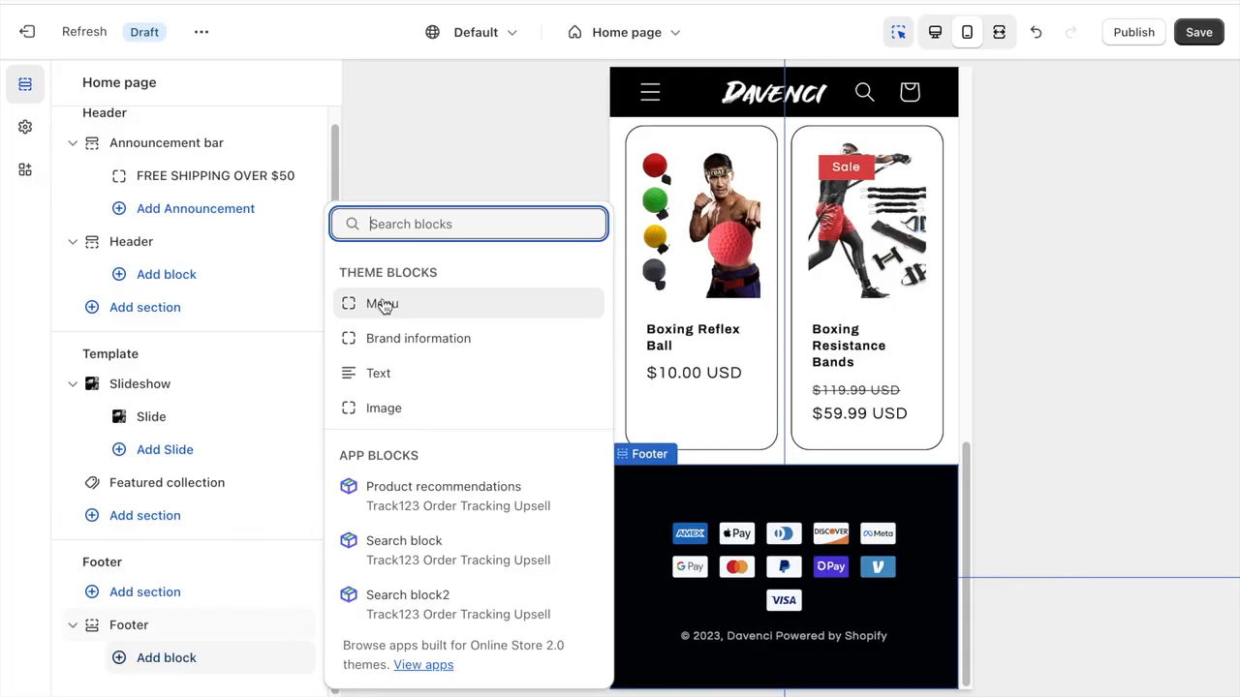
click(385, 308)
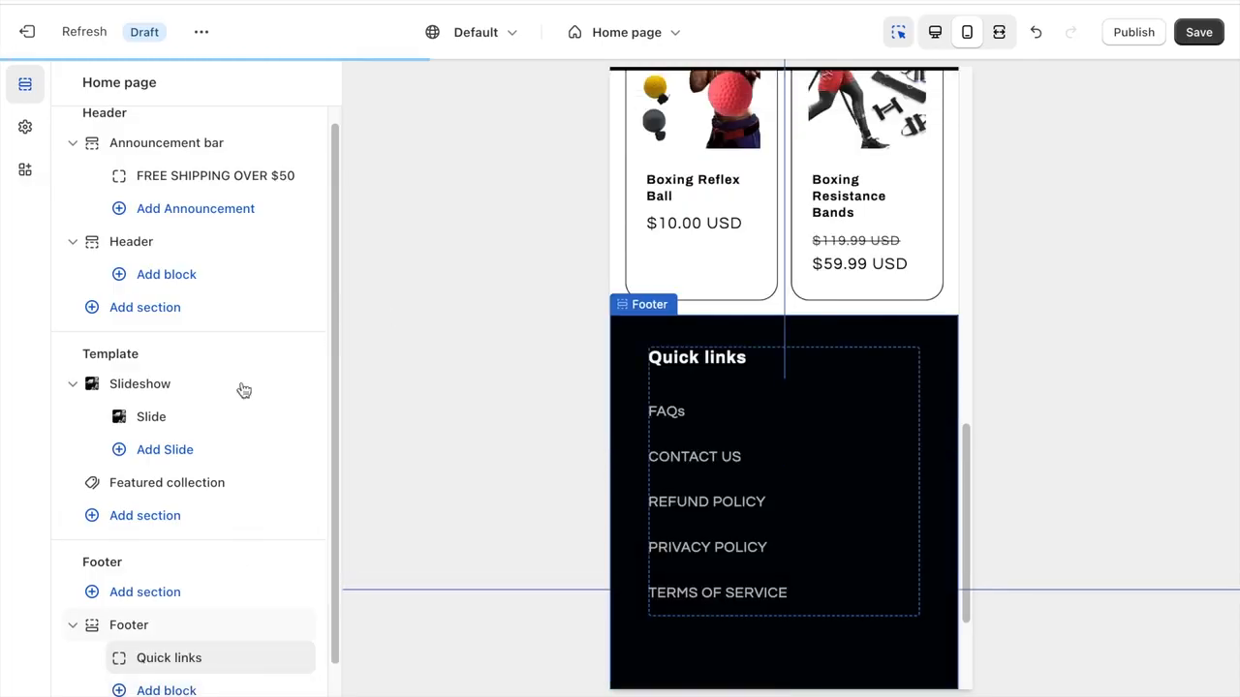
- Change the footer menu block's heading from Quick links to "FOOTER MENU" and save the theme
click(169, 626)
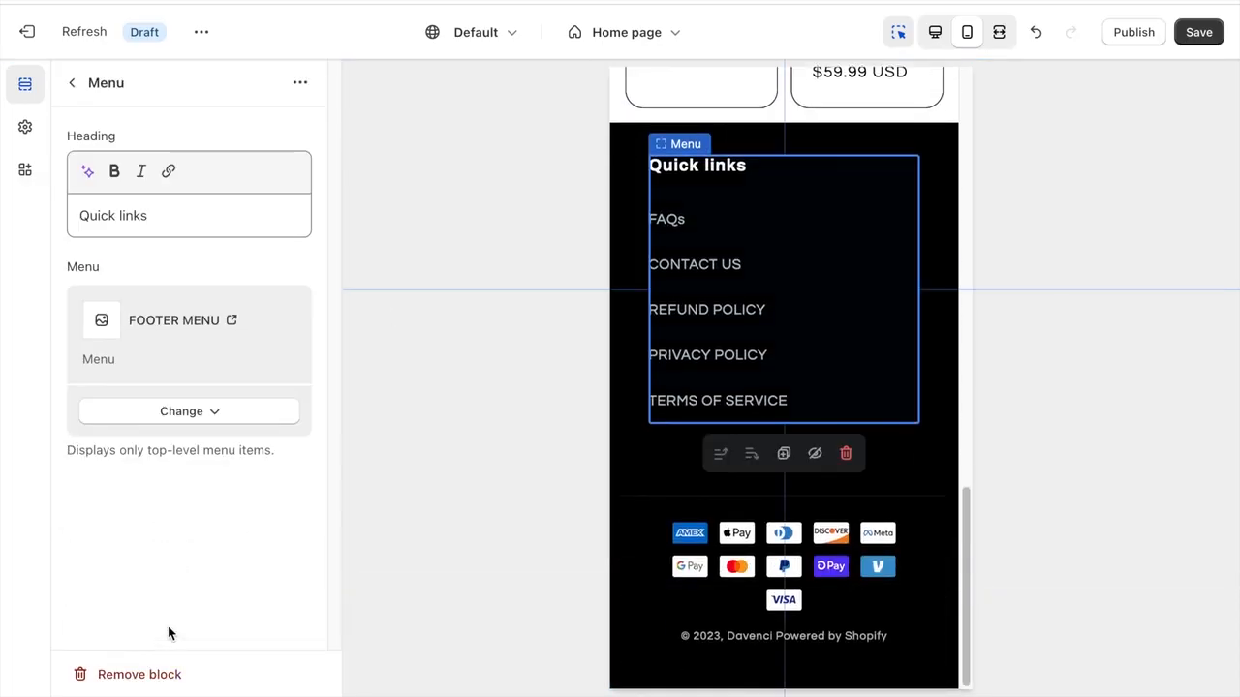
triple_click(150, 218)
text(FOOTER MENU)
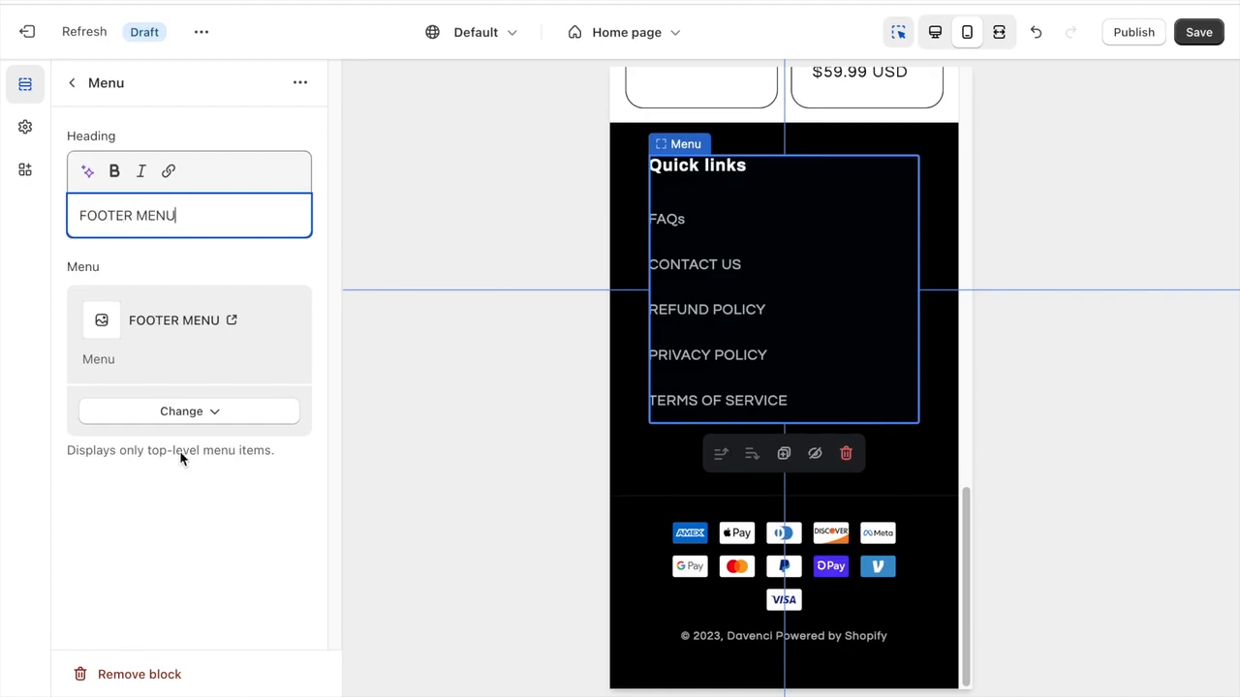
click(182, 479)
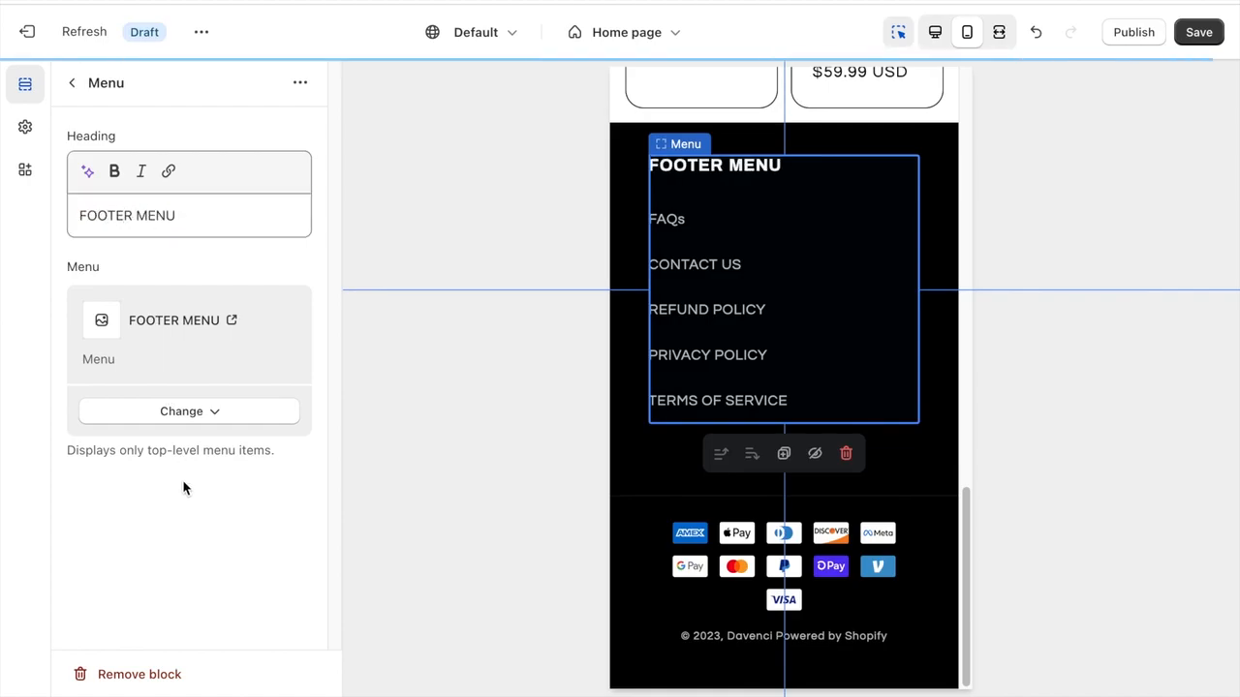
click(72, 83)
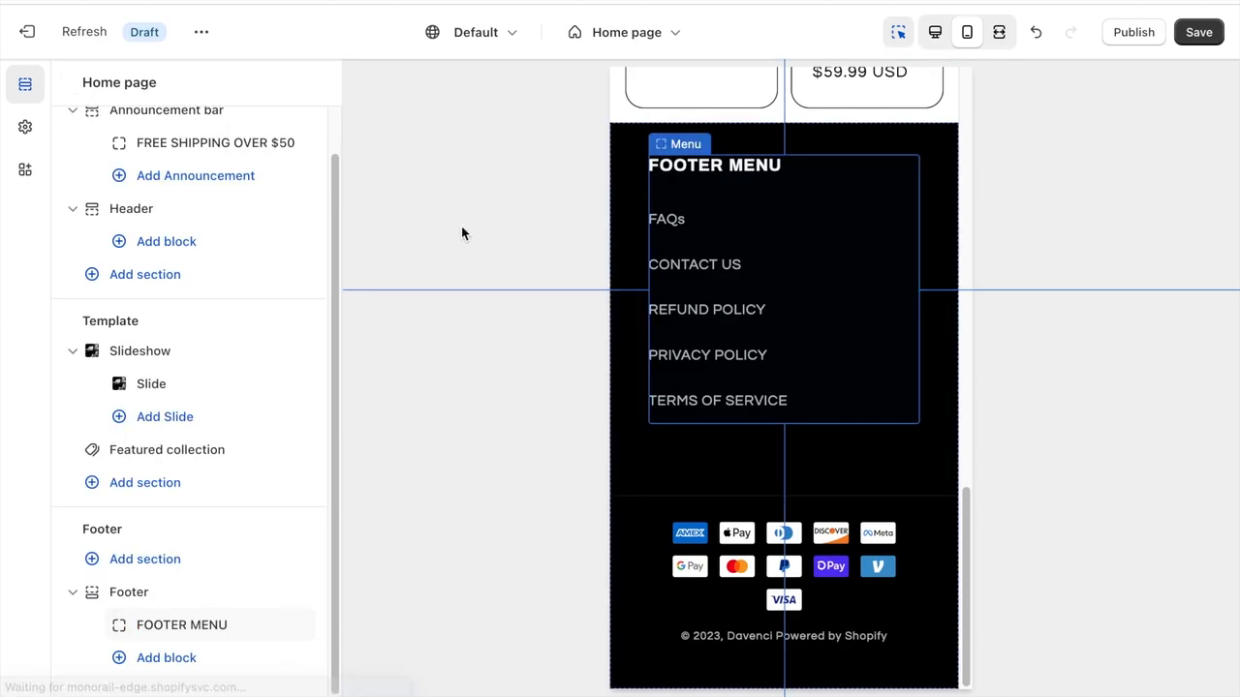
key(ctrl+s)
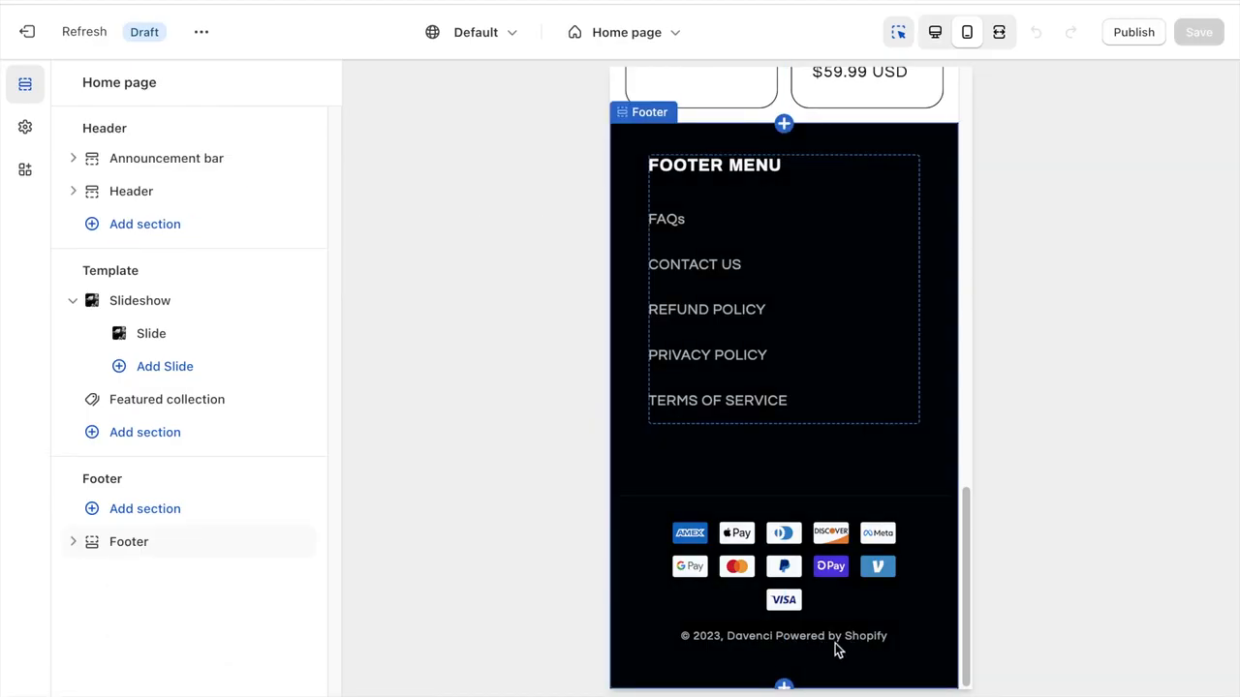
- Leave the theme editor and open the default theme content of the Refresh theme in the theme library
click(23, 39)
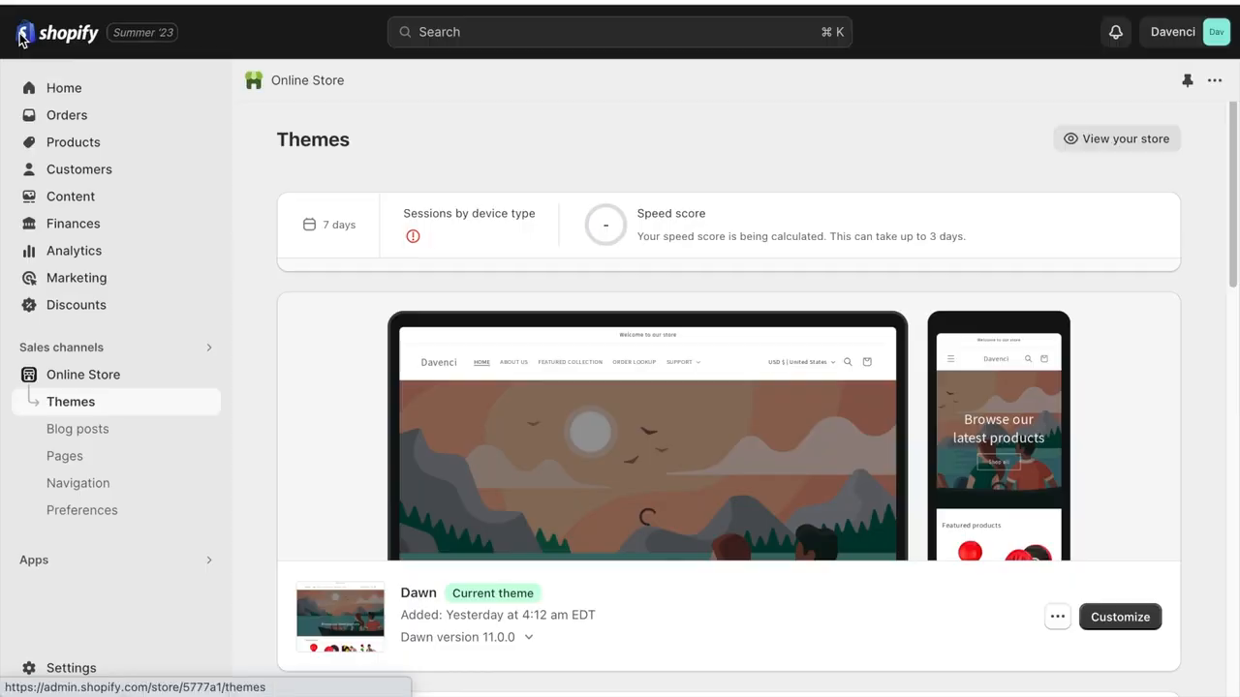
scroll(560, 372, down, 5)
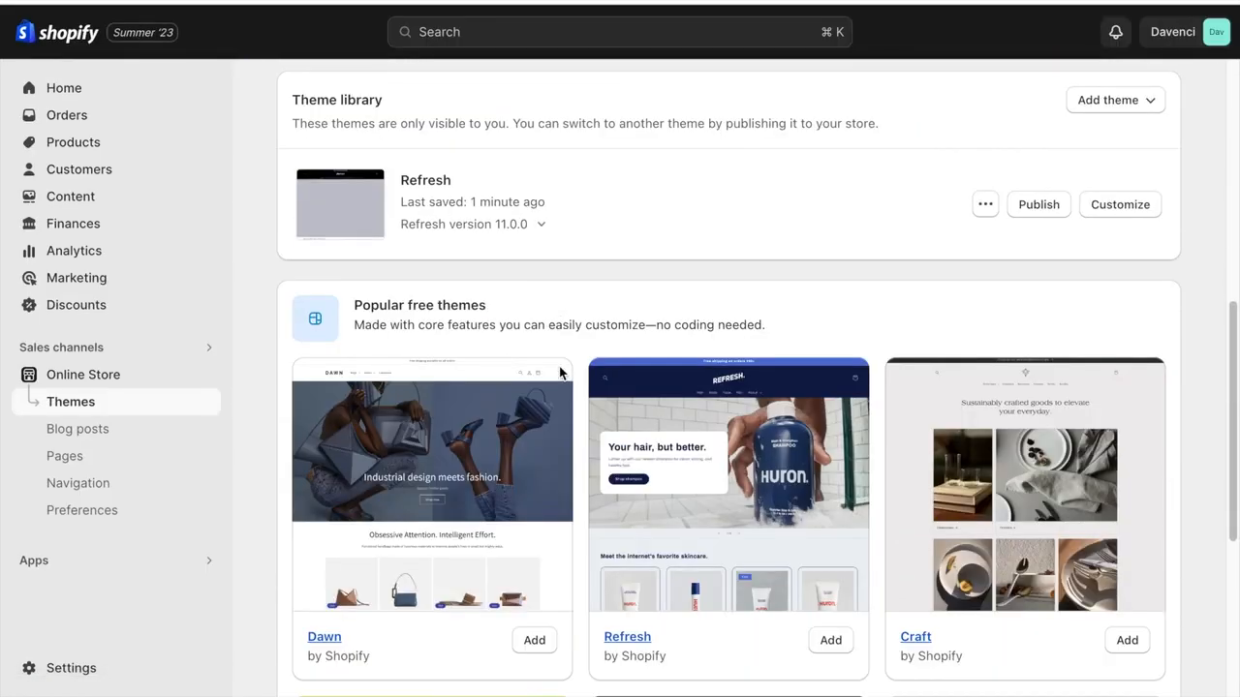
click(984, 208)
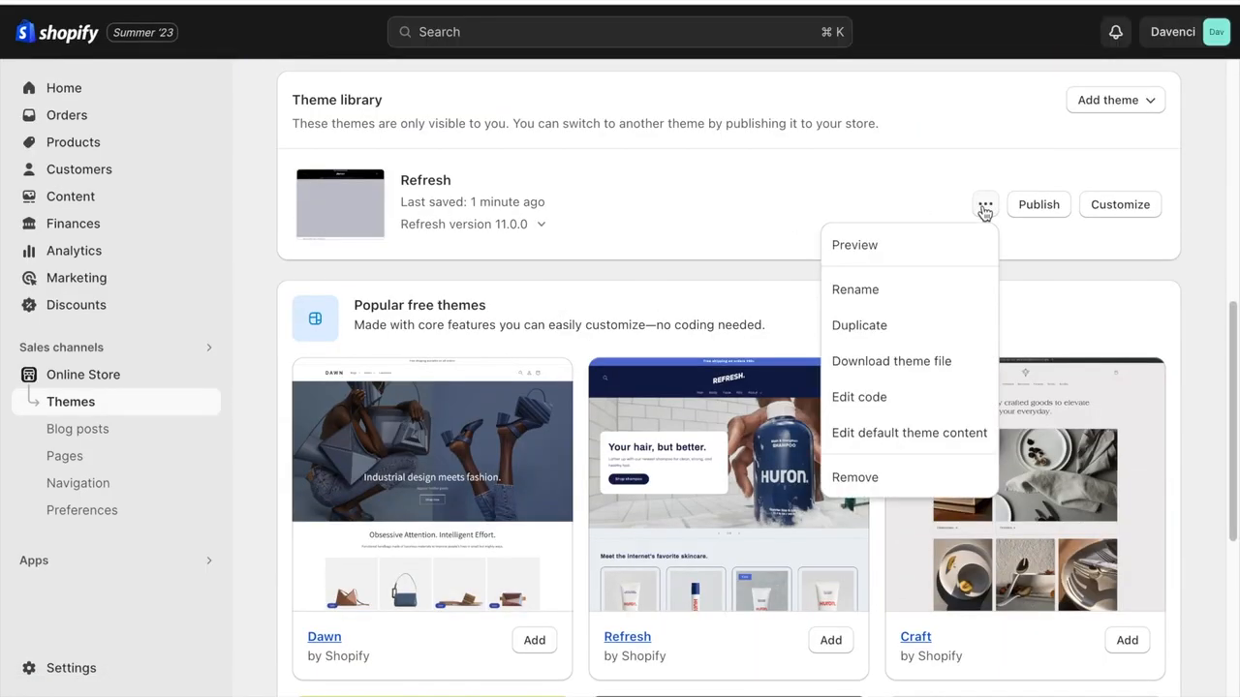
click(928, 433)
- Search the theme content for "Powered By Shopify", clear the Powered by shopify text and save the change
click(454, 207)
text(Powered By Shopify)
click(393, 377)
key(super+a)
key(BackSpace)
click(1184, 139)
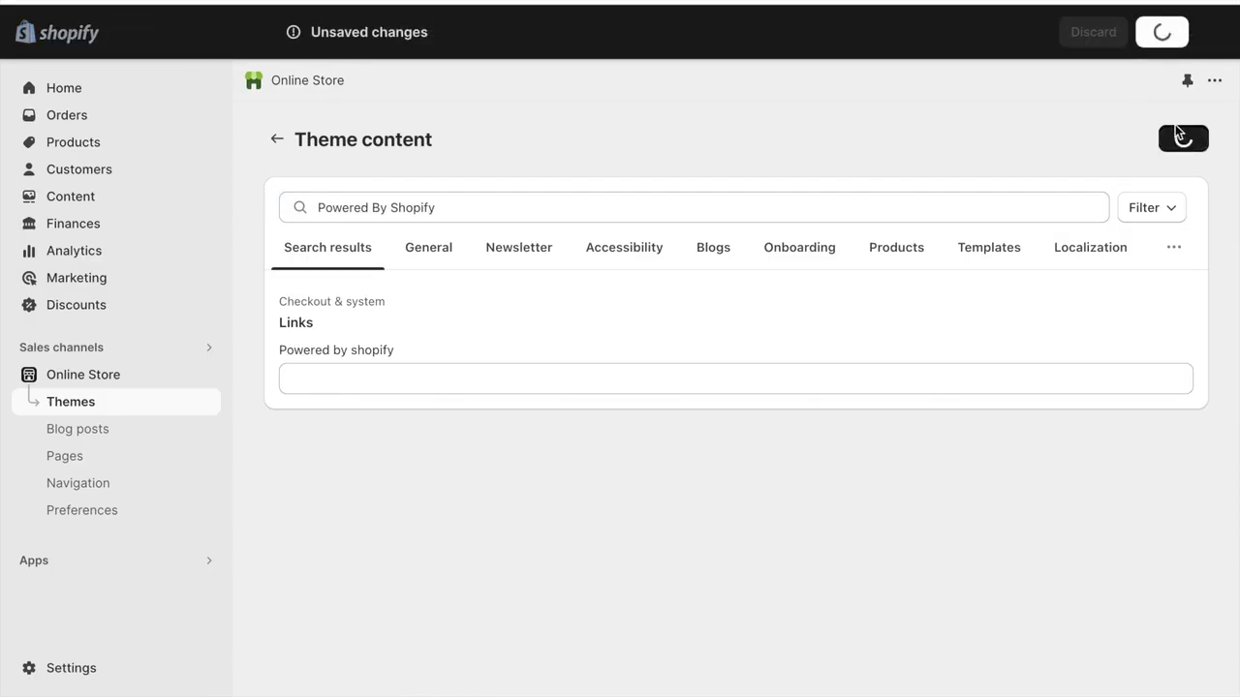
- Reopen the Refresh theme in the theme editor and check the copyright line at the end of the footer
click(155, 401)
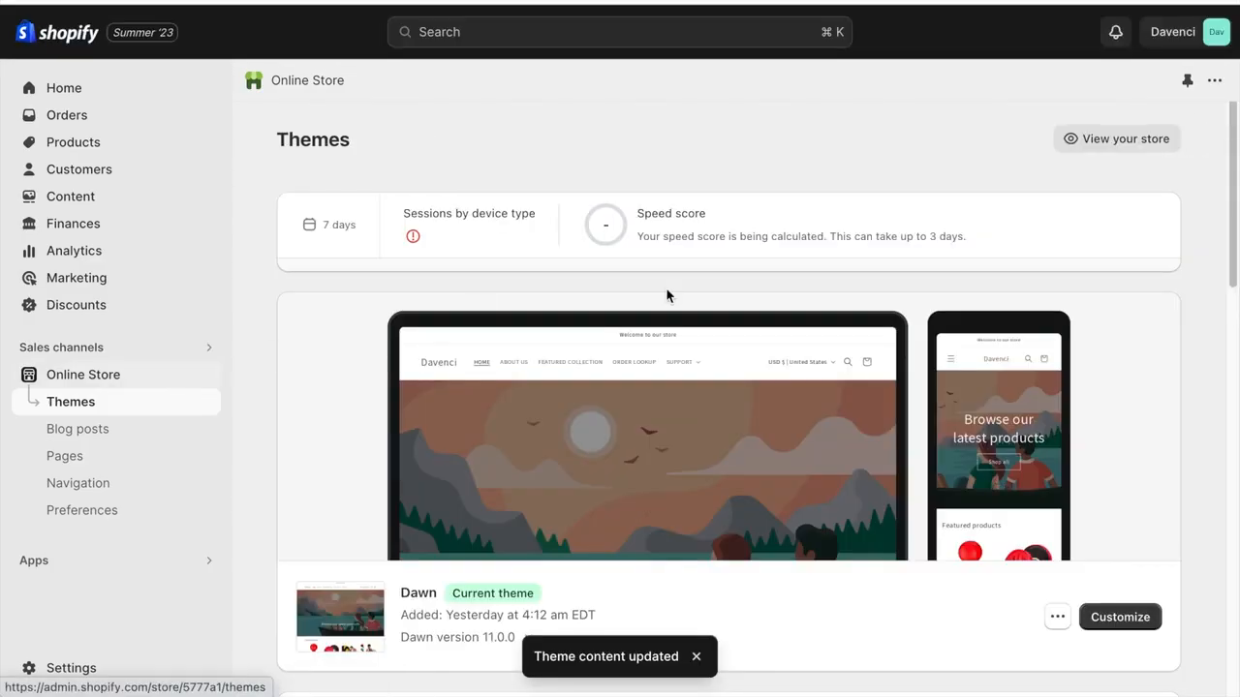
scroll(664, 291, down, 5)
click(1095, 501)
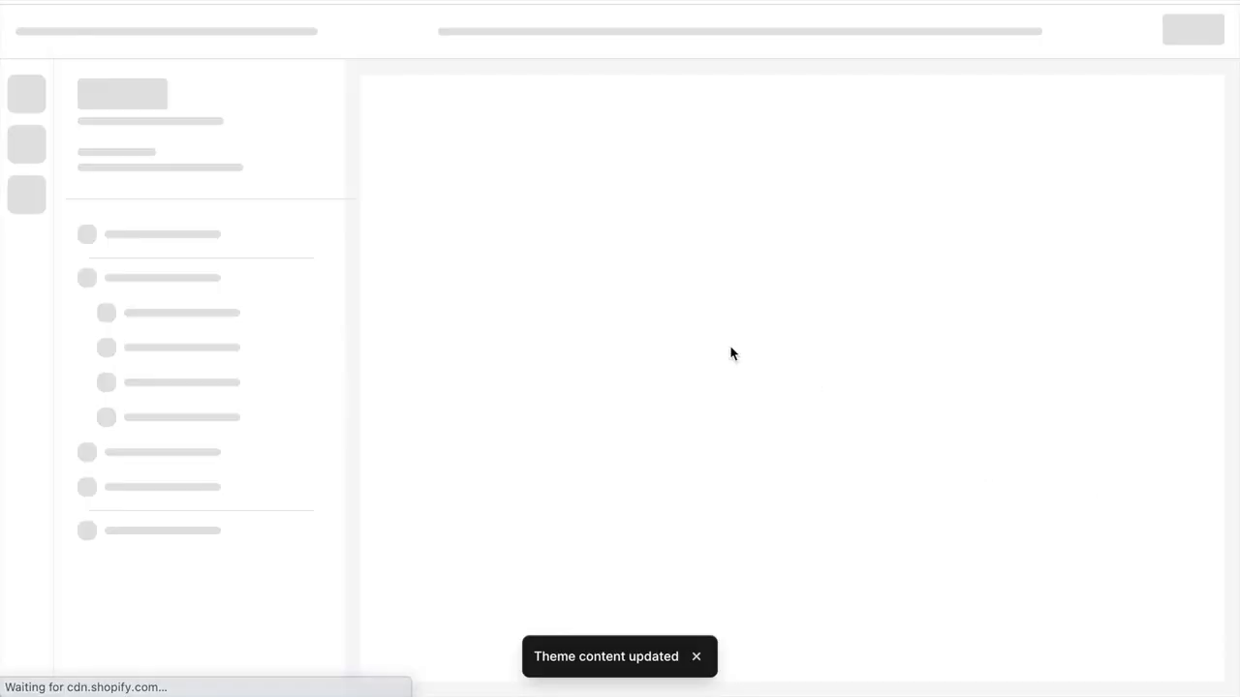
scroll(706, 346, down, 10)
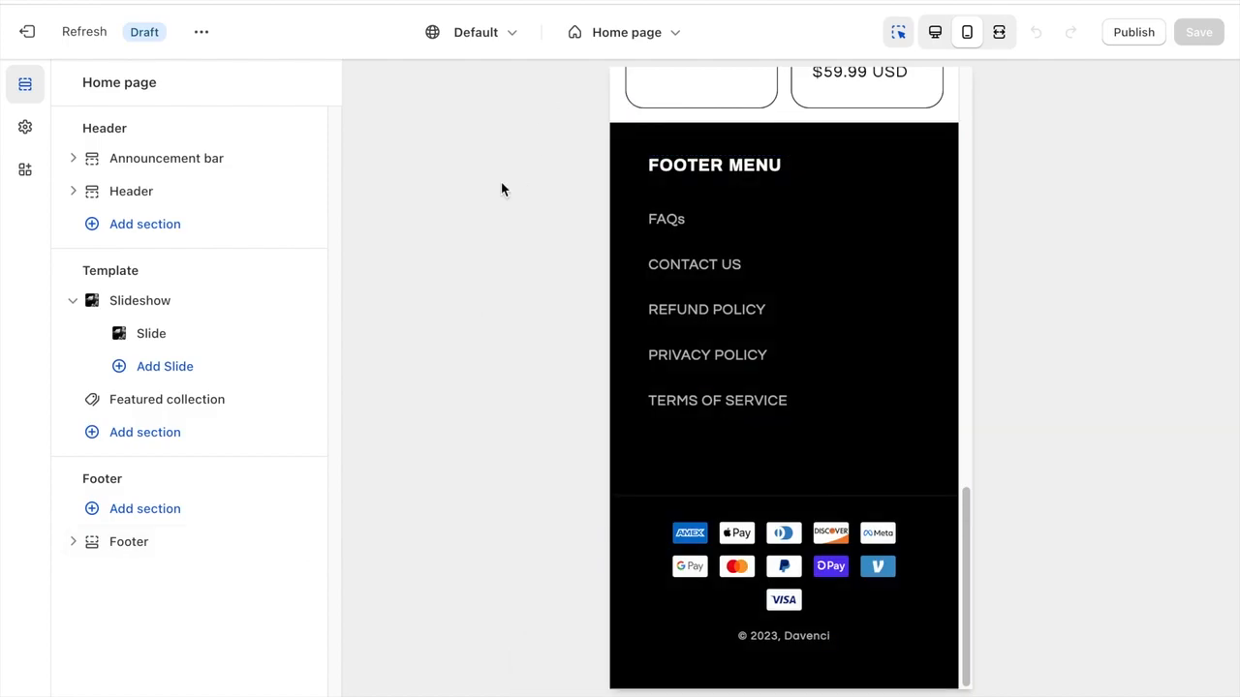
- Switch the theme editor from the home page to the Default product template
click(596, 35)
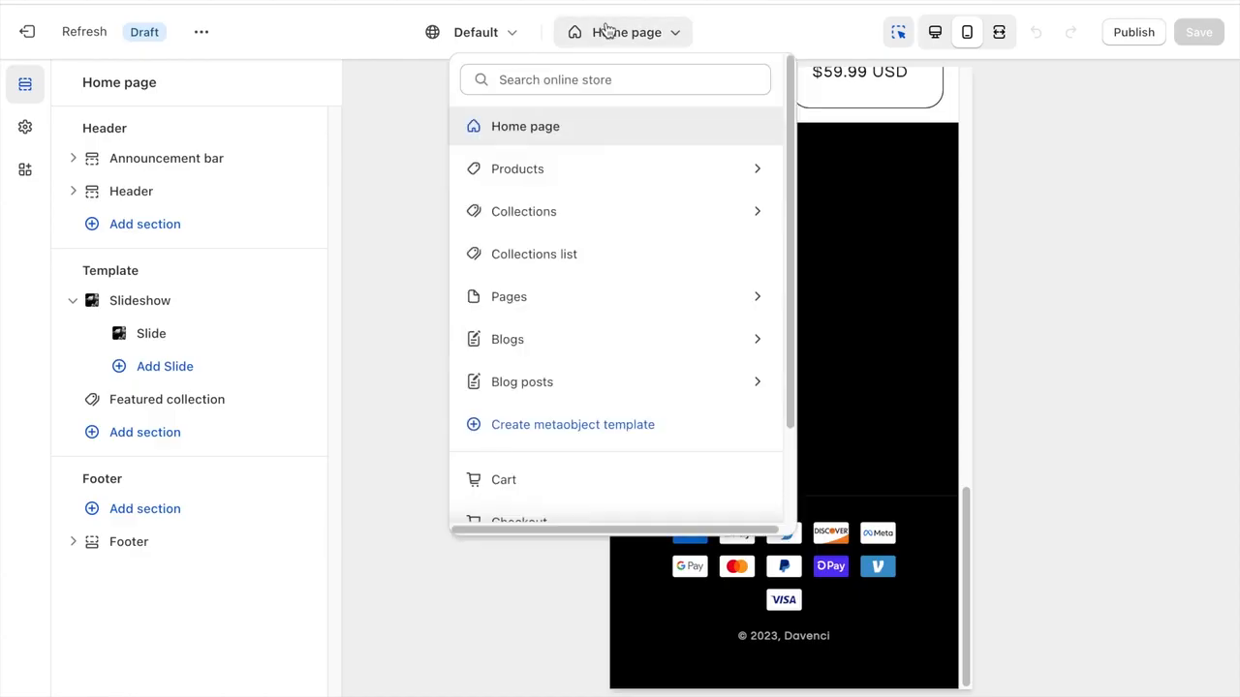
click(554, 175)
click(554, 176)
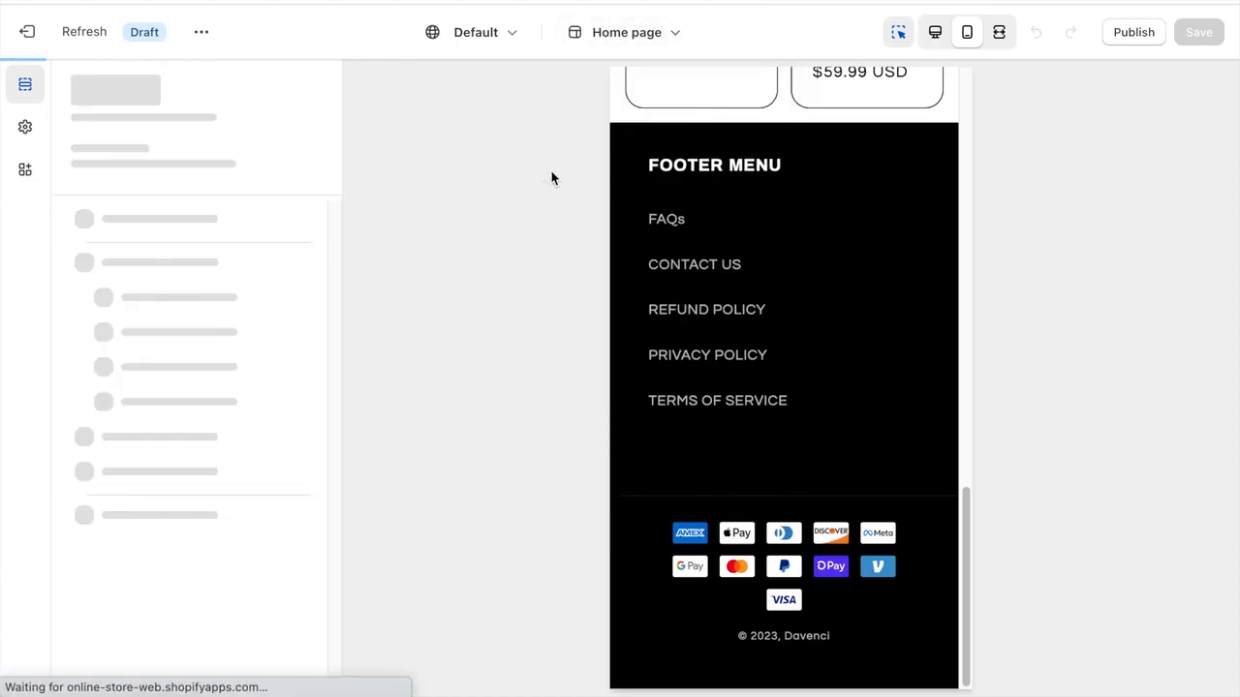
- Open the Product information section's settings, go to the media options and switch the preview to desktop view
scroll(688, 313, down, 4)
scroll(206, 290, down, 1)
click(198, 267)
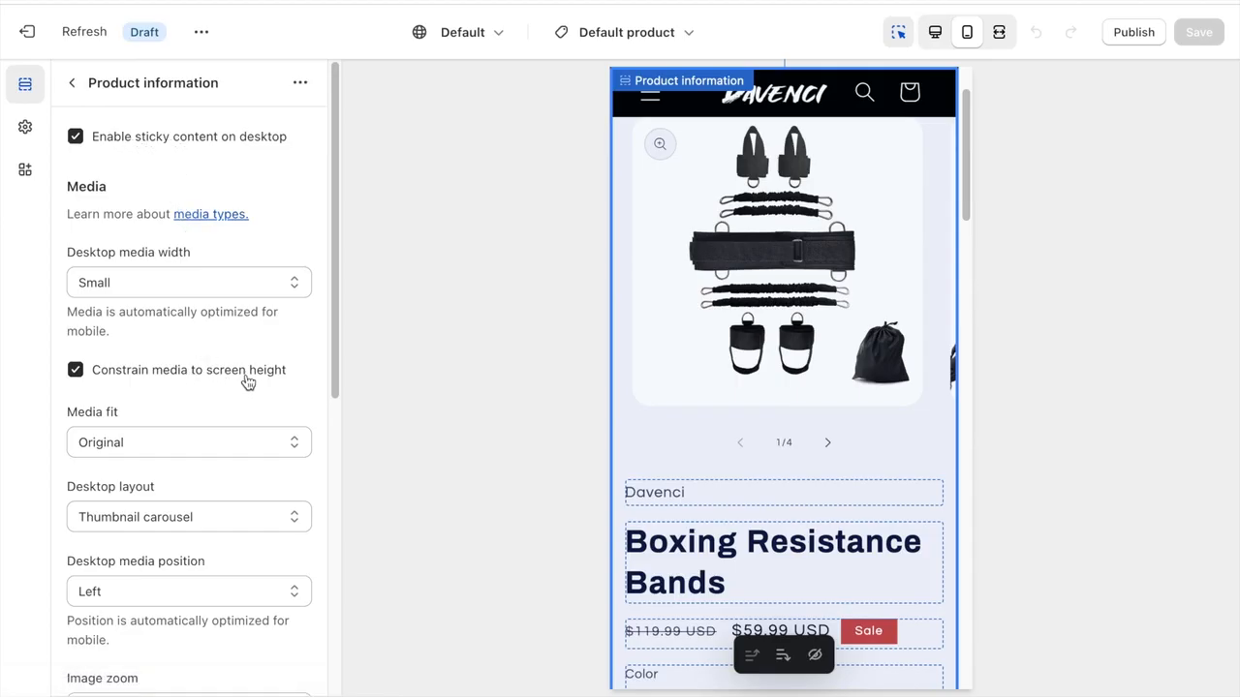
scroll(243, 381, down, 2)
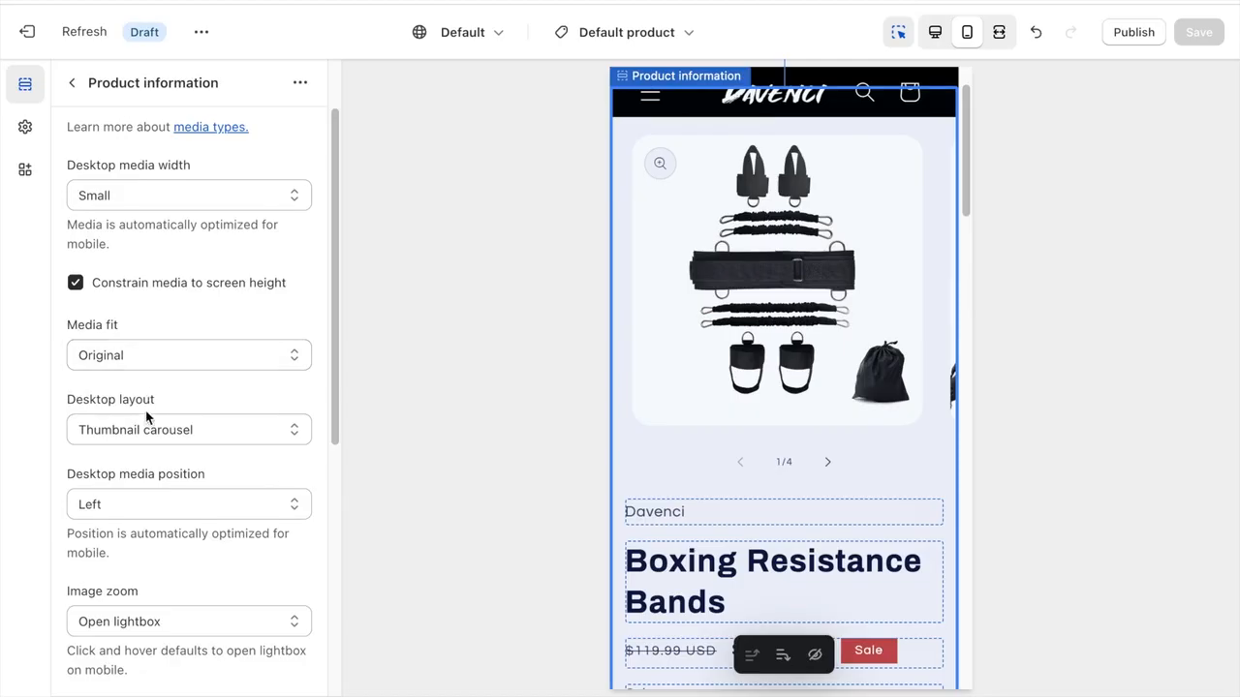
click(935, 36)
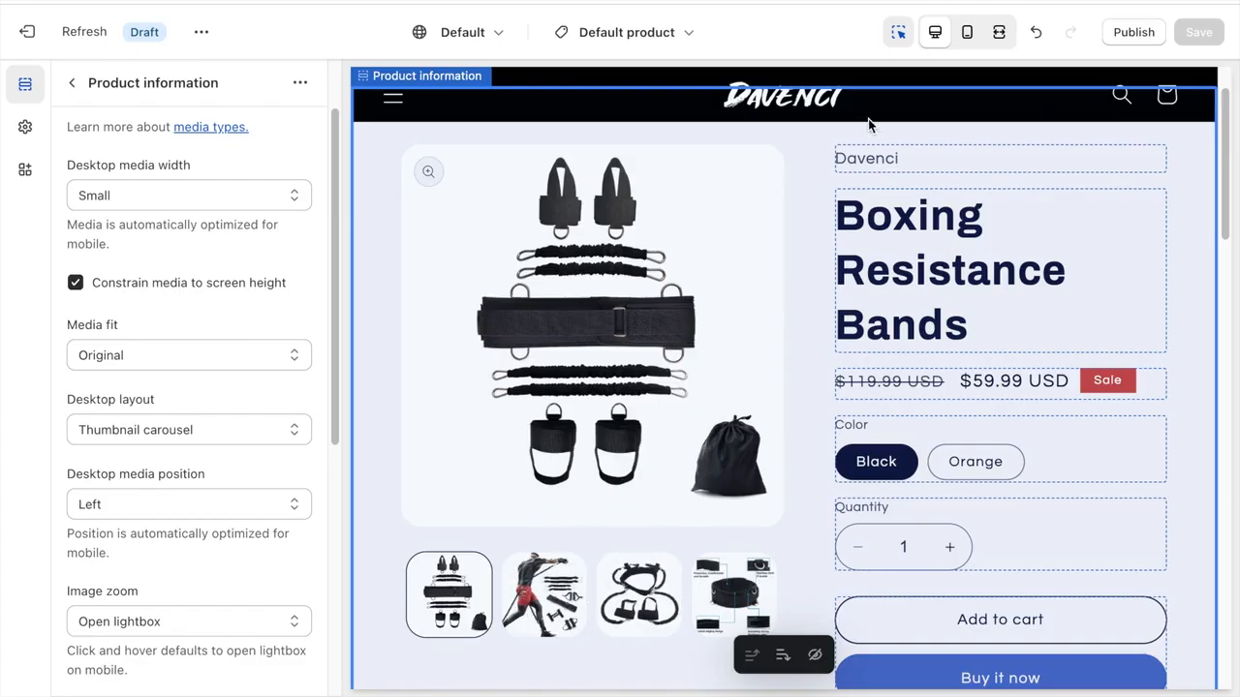
- Switch the preview to mobile view and check the Image zoom options of the Product information section, keeping Open lightbox
click(964, 34)
scroll(221, 447, down, 2)
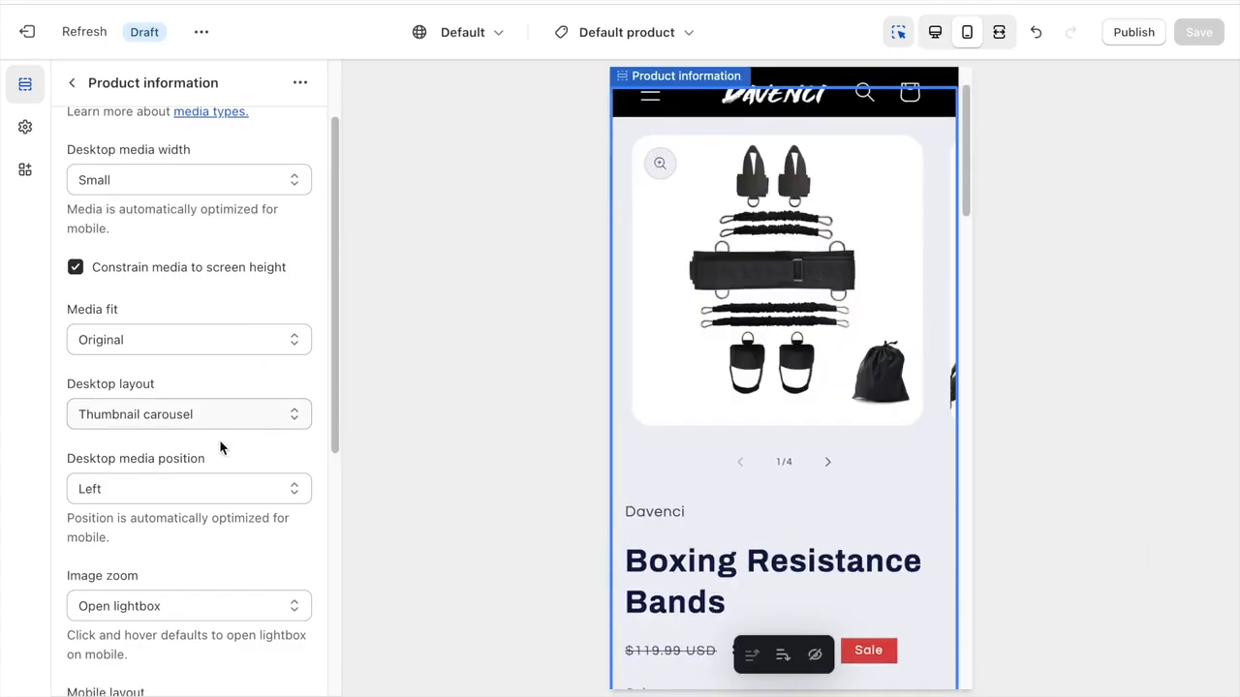
scroll(220, 448, down, 3)
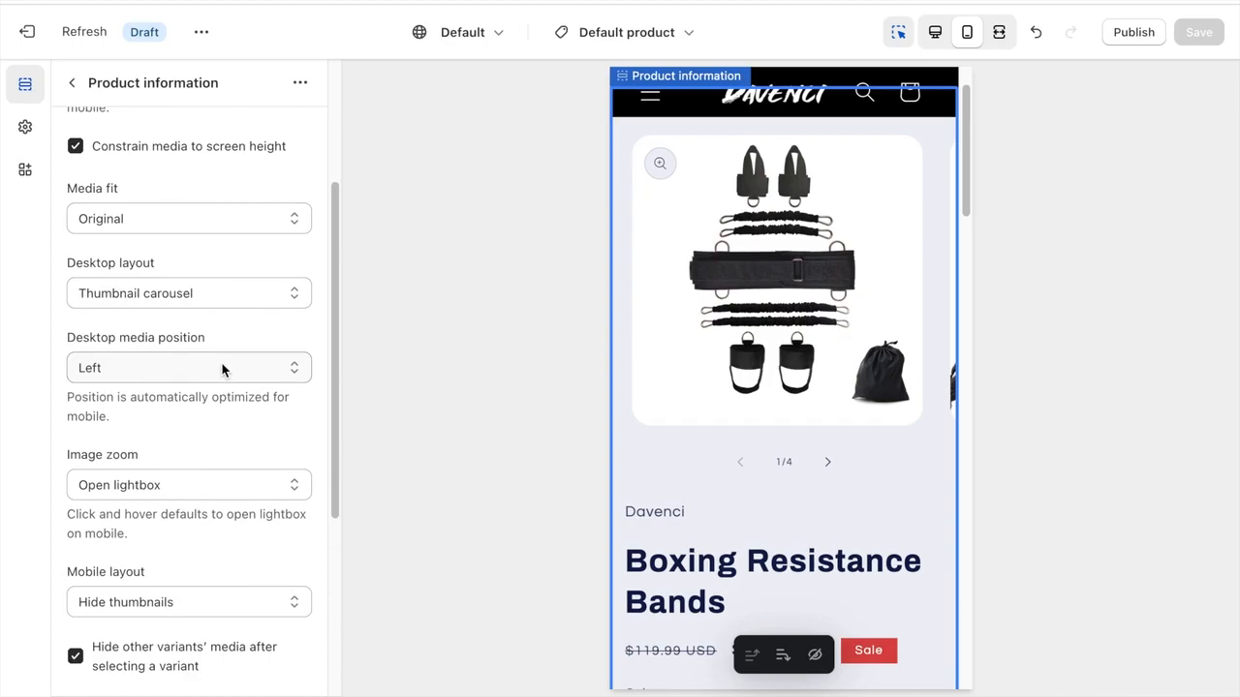
scroll(222, 369, down, 3)
click(213, 332)
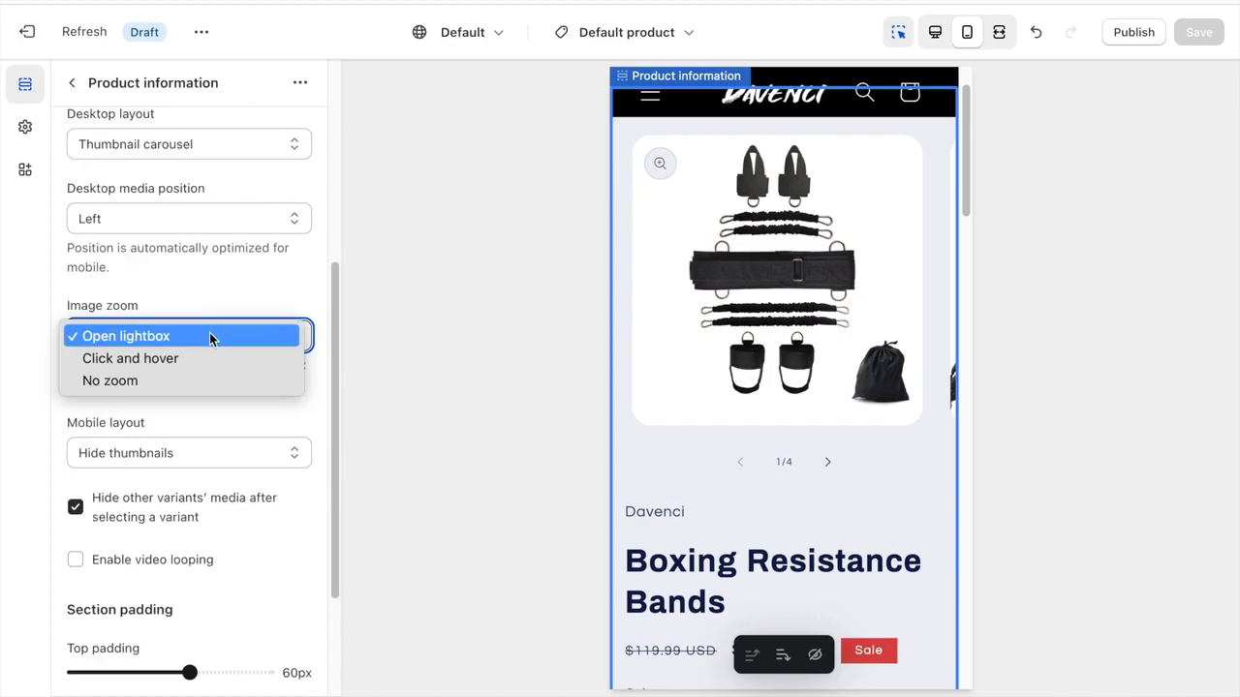
click(211, 336)
scroll(193, 338, down, 3)
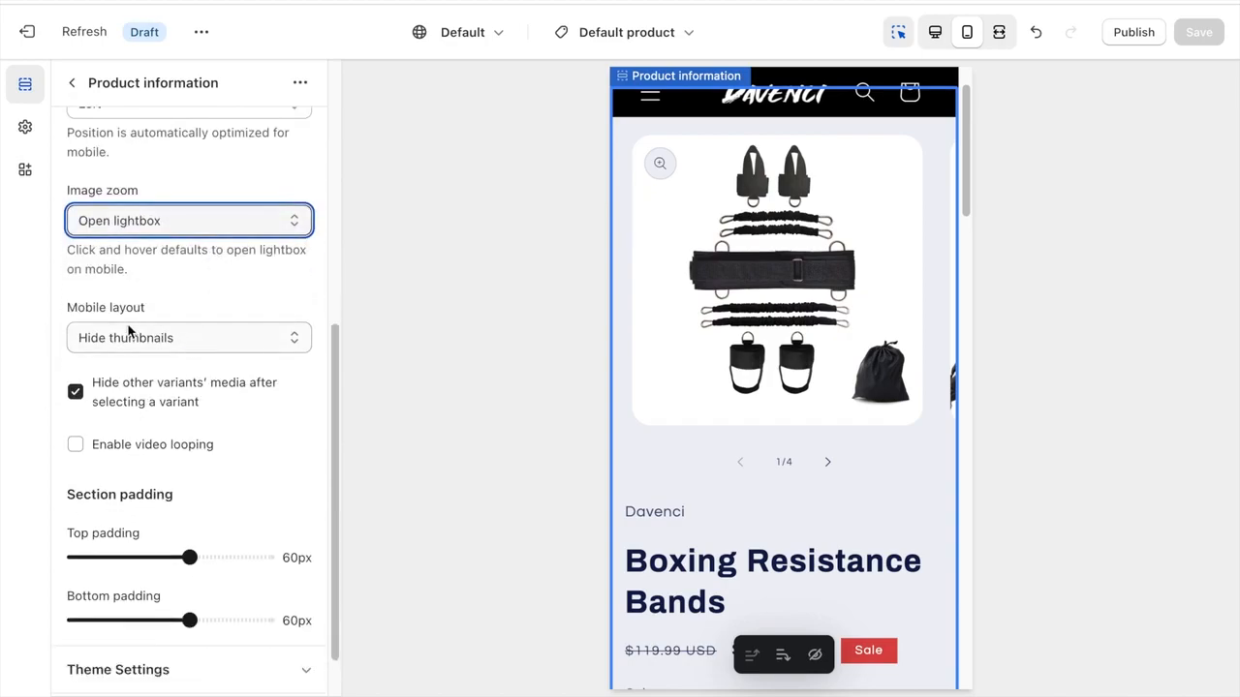
- Set the Product information section's mobile layout to Show thumbnails and its top padding to 28px
click(175, 339)
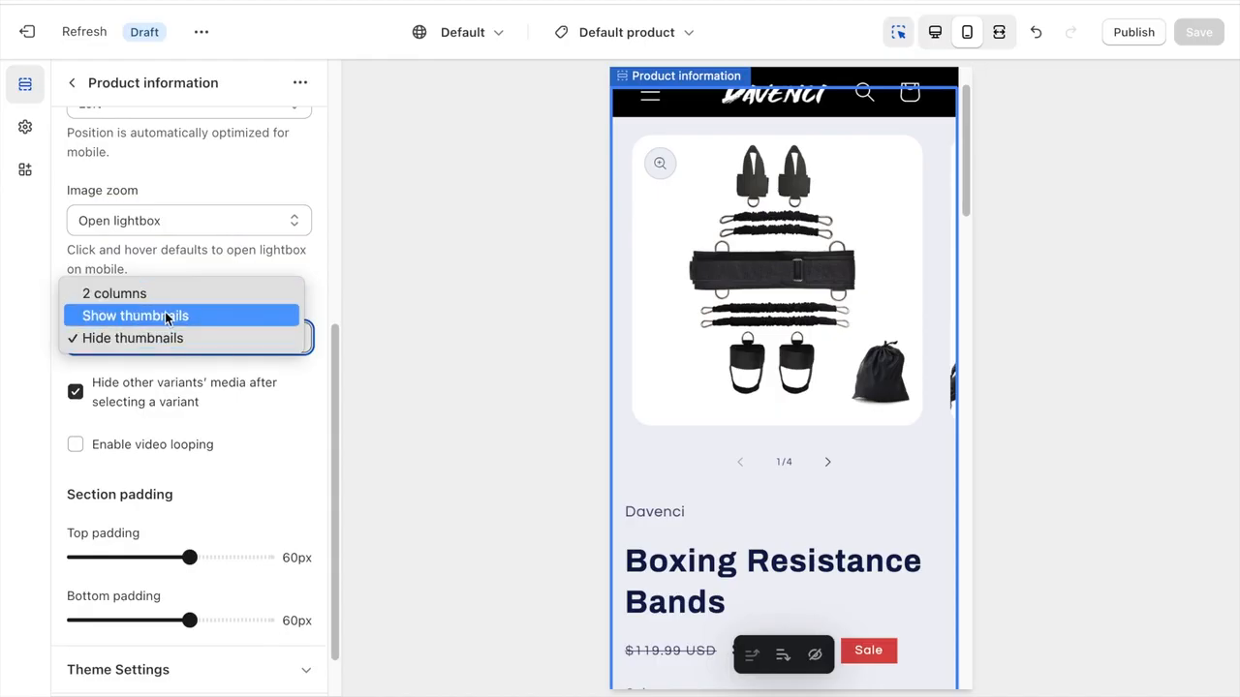
click(166, 315)
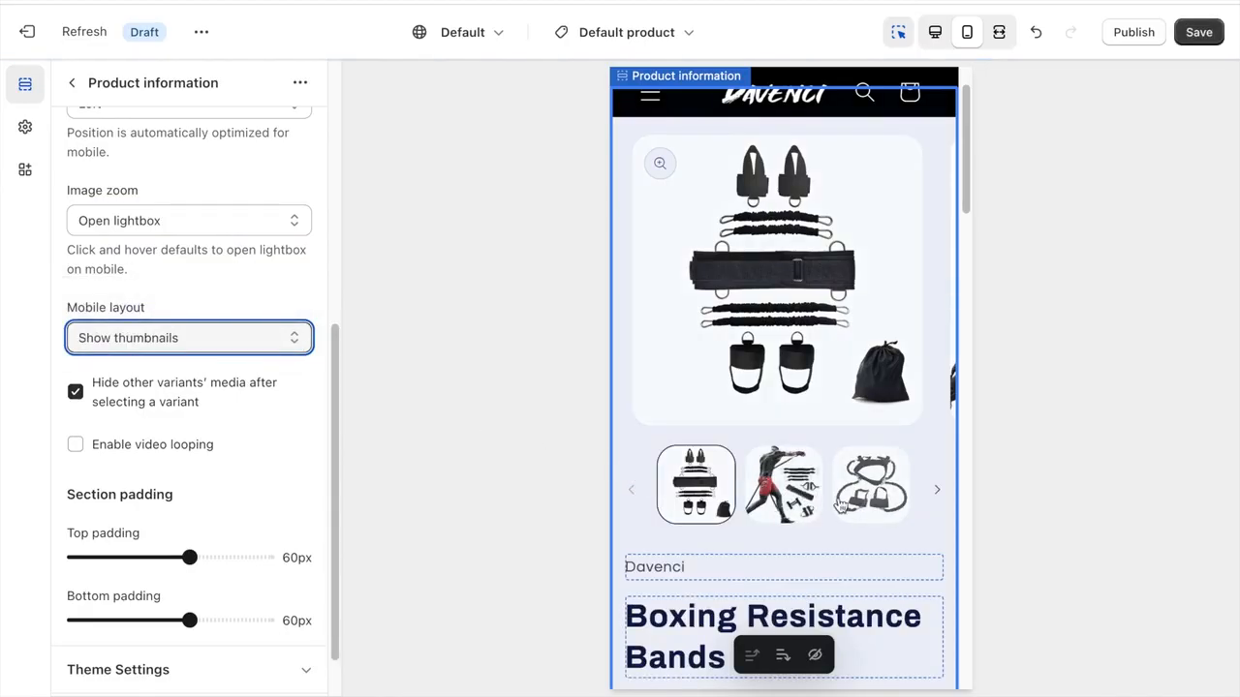
scroll(194, 340, down, 2)
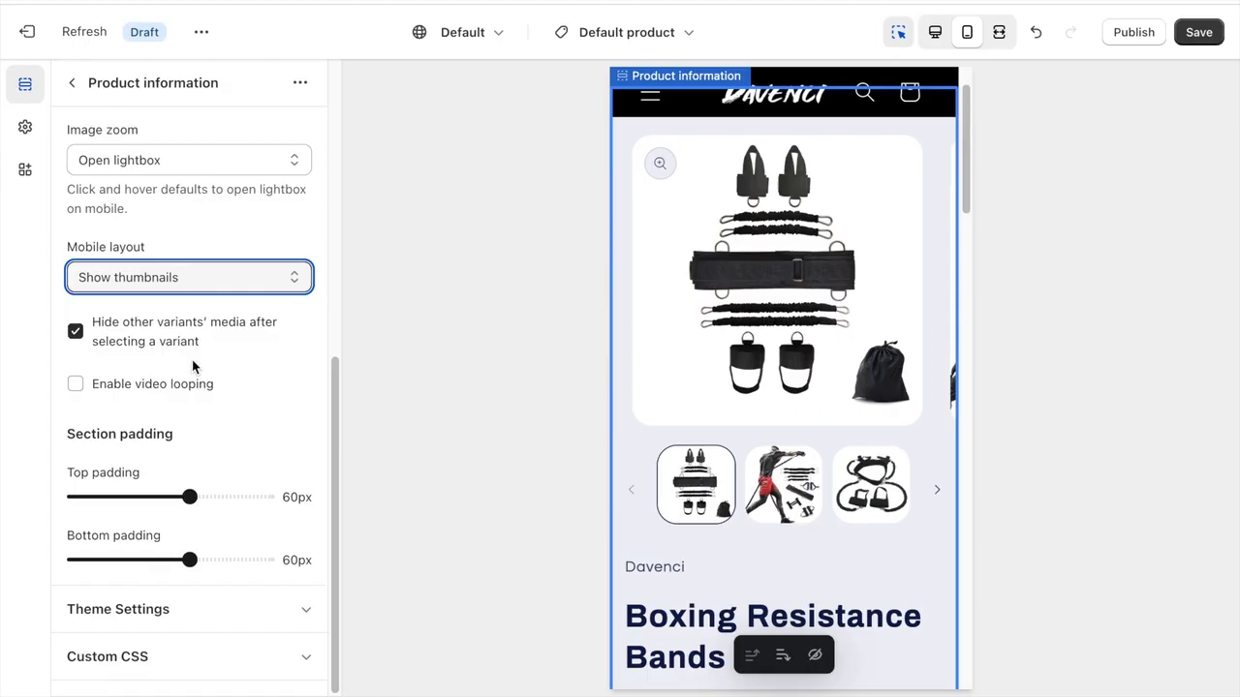
drag(188, 496, 123, 496)
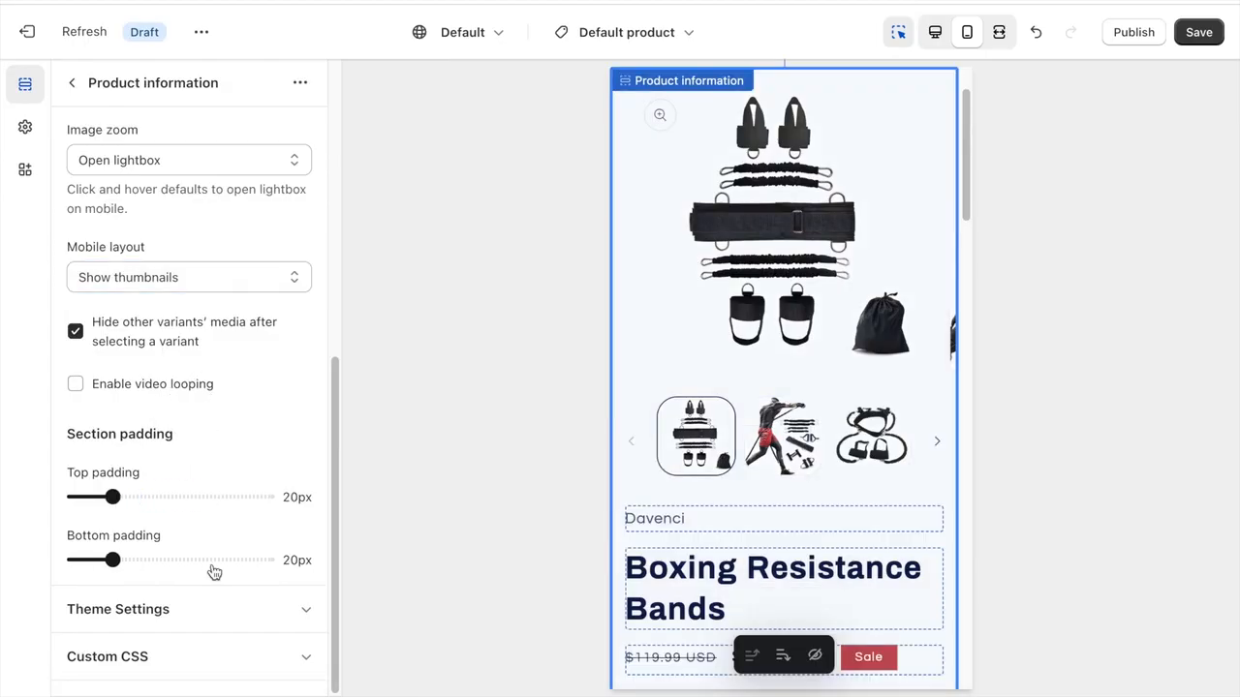
- Edit color Scheme 1: text, solid button background, outline button and shadow #000000, solid button label #FFFFFF; return to the section list
click(208, 609)
scroll(204, 482, down, 10)
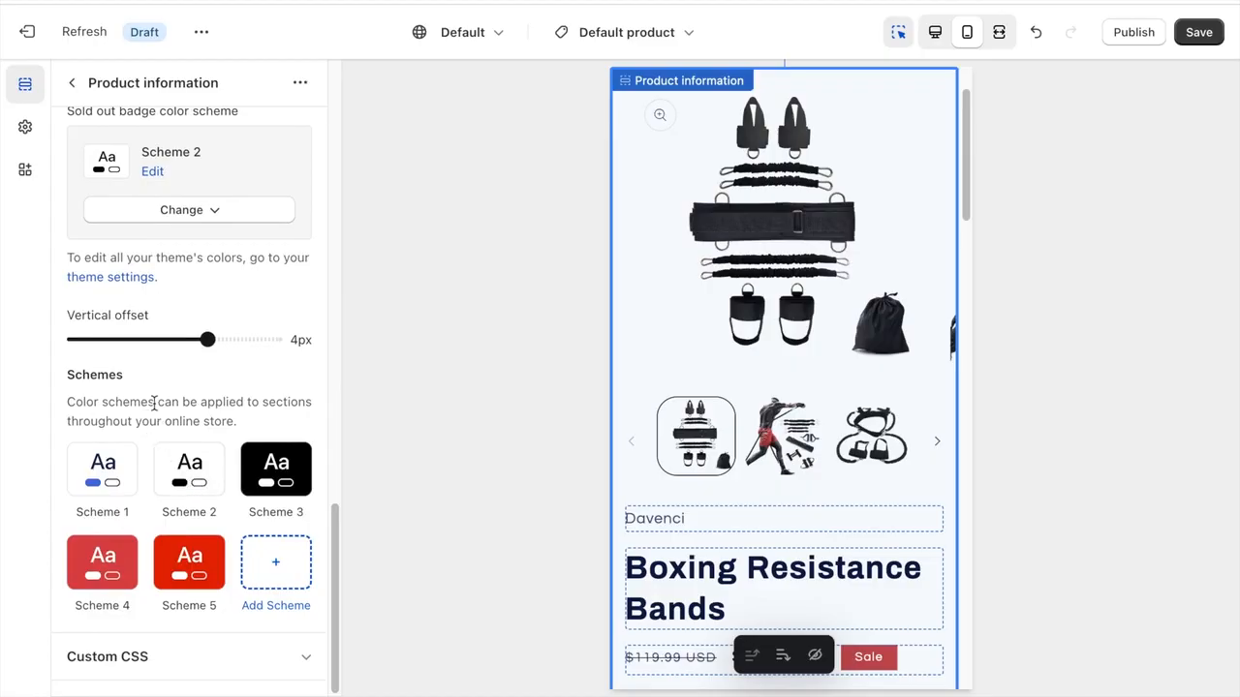
click(108, 466)
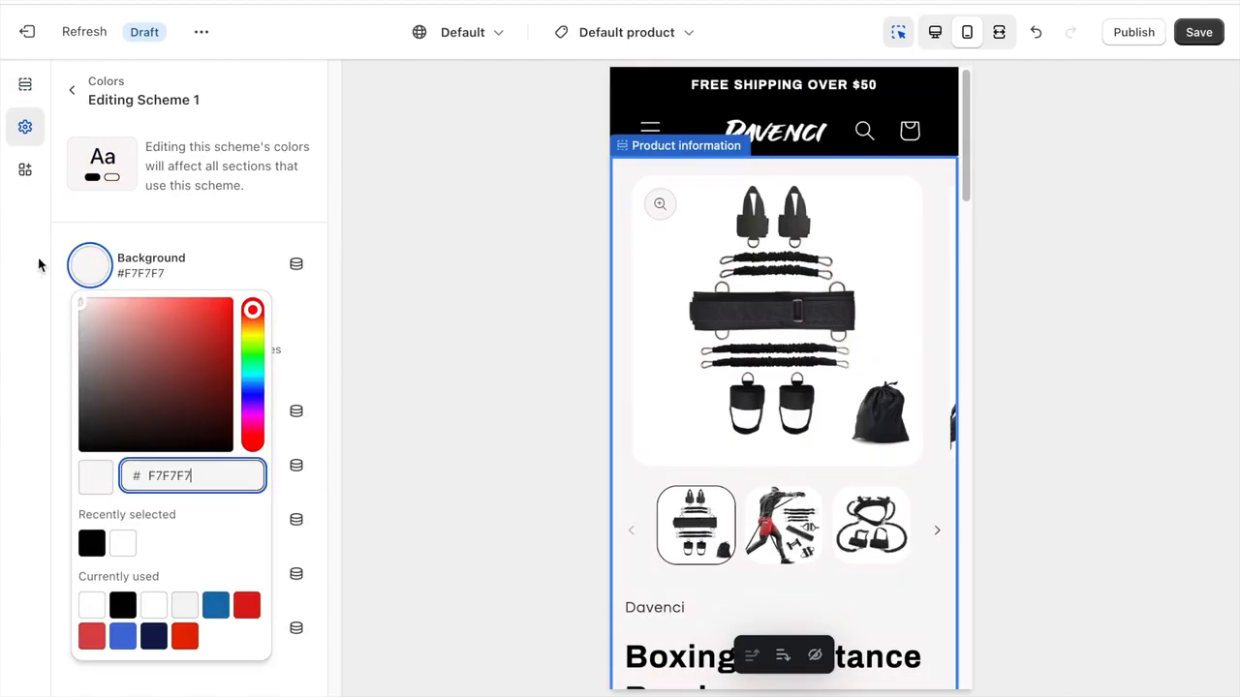
click(19, 255)
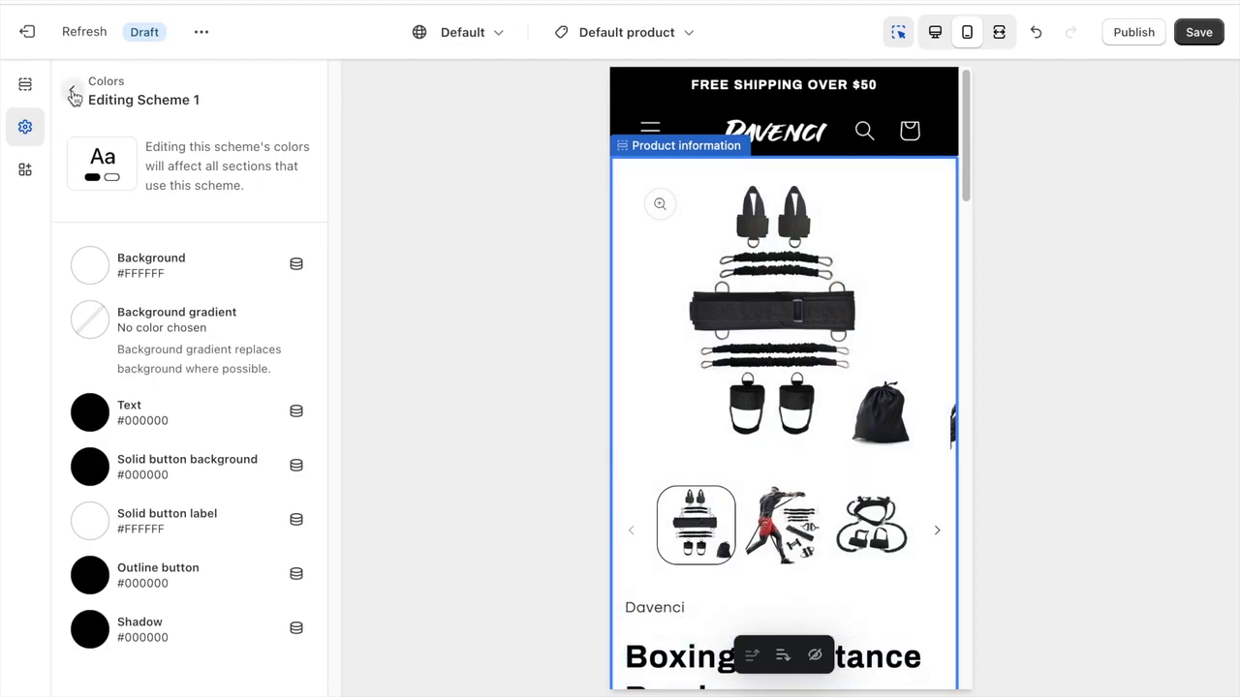
click(72, 91)
click(26, 84)
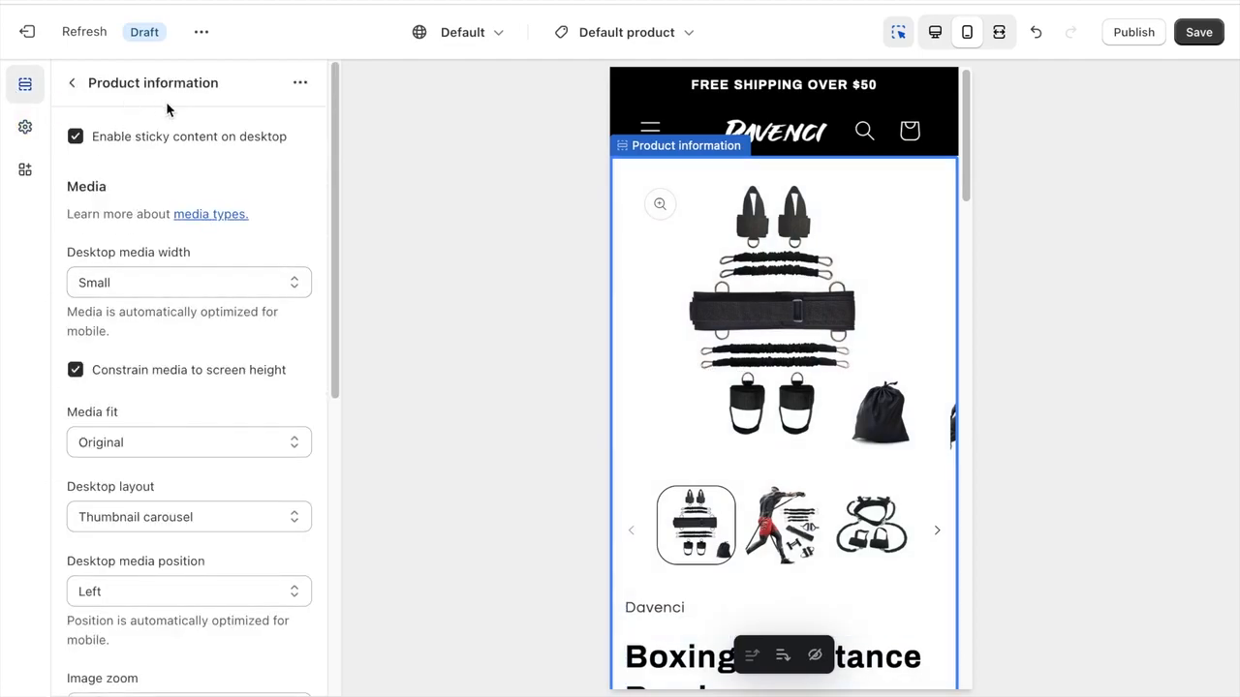
click(72, 83)
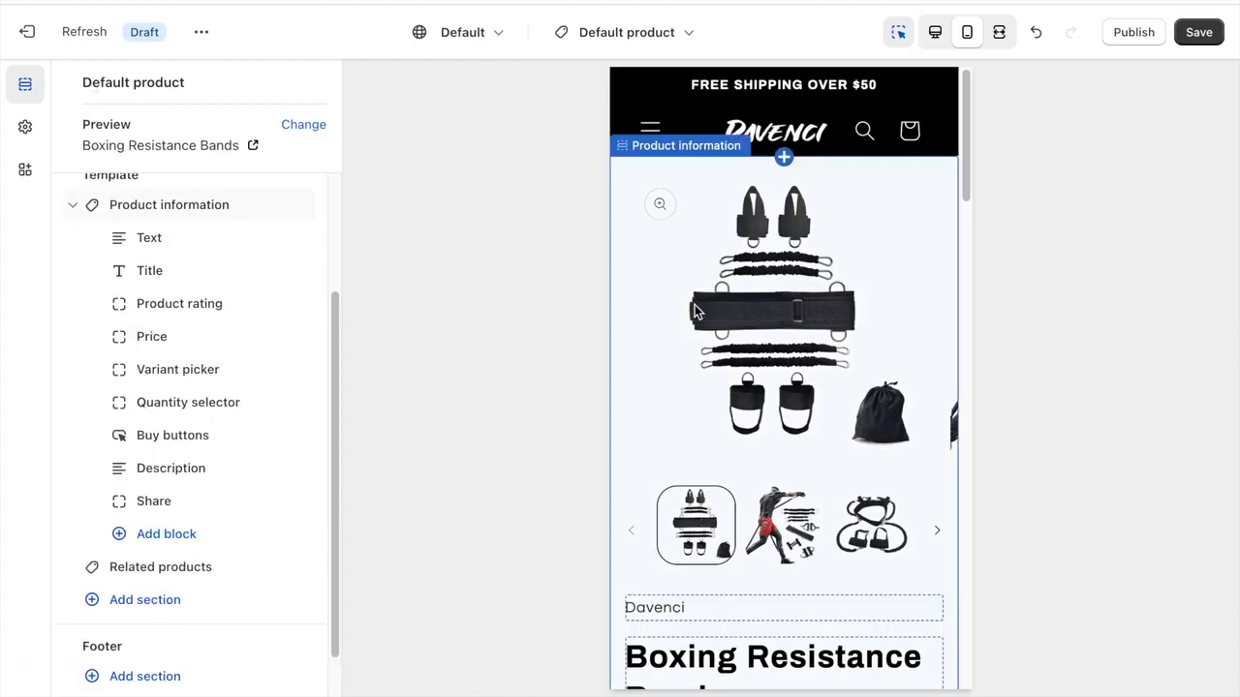
- Remove the Text block showing the vendor from the Product information section
scroll(694, 311, down, 2)
scroll(695, 310, down, 5)
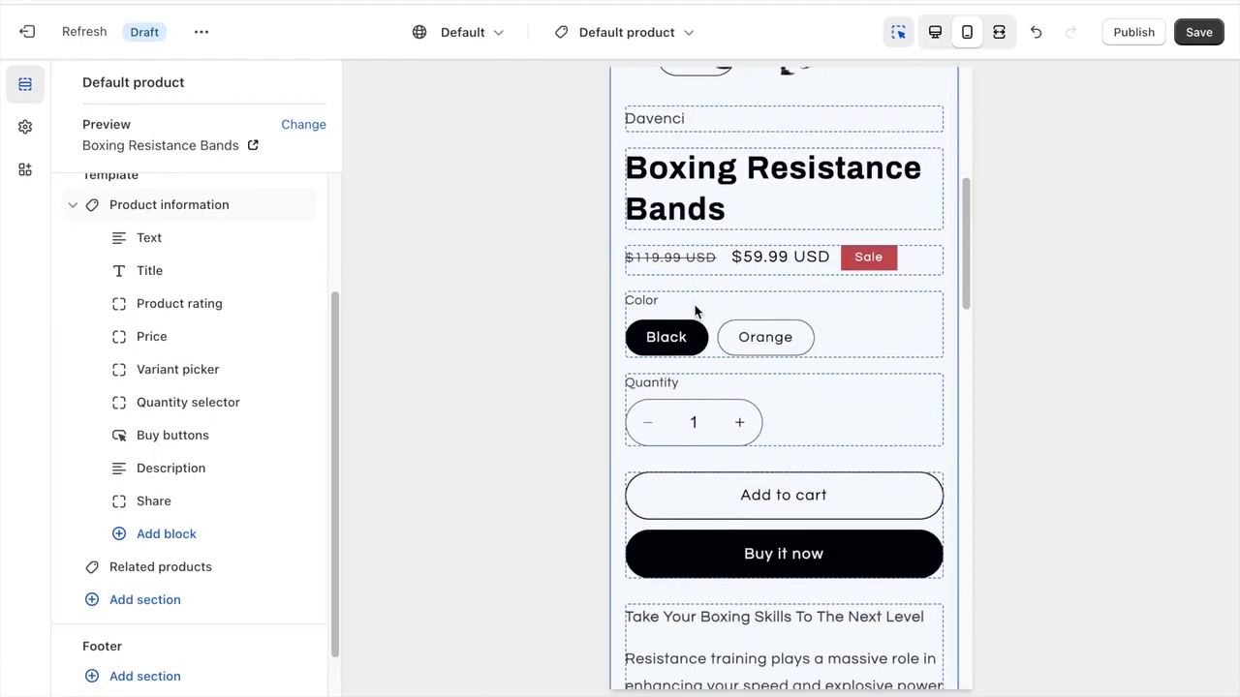
scroll(216, 289, up, 1)
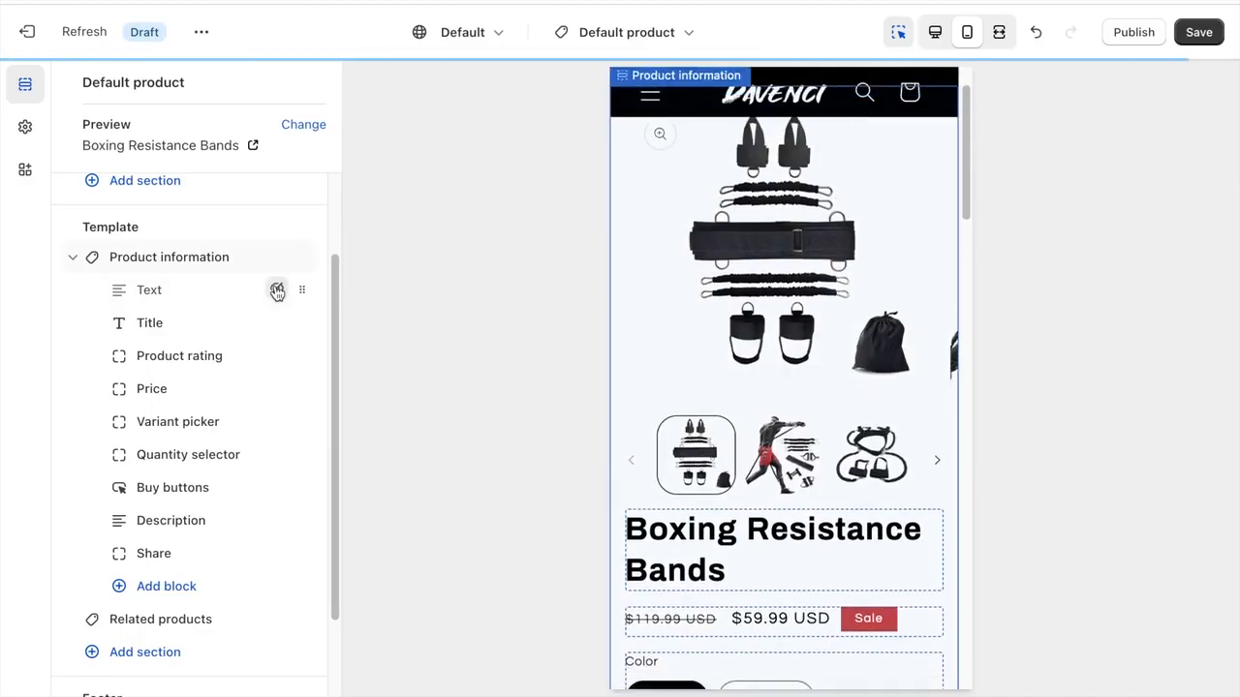
click(200, 297)
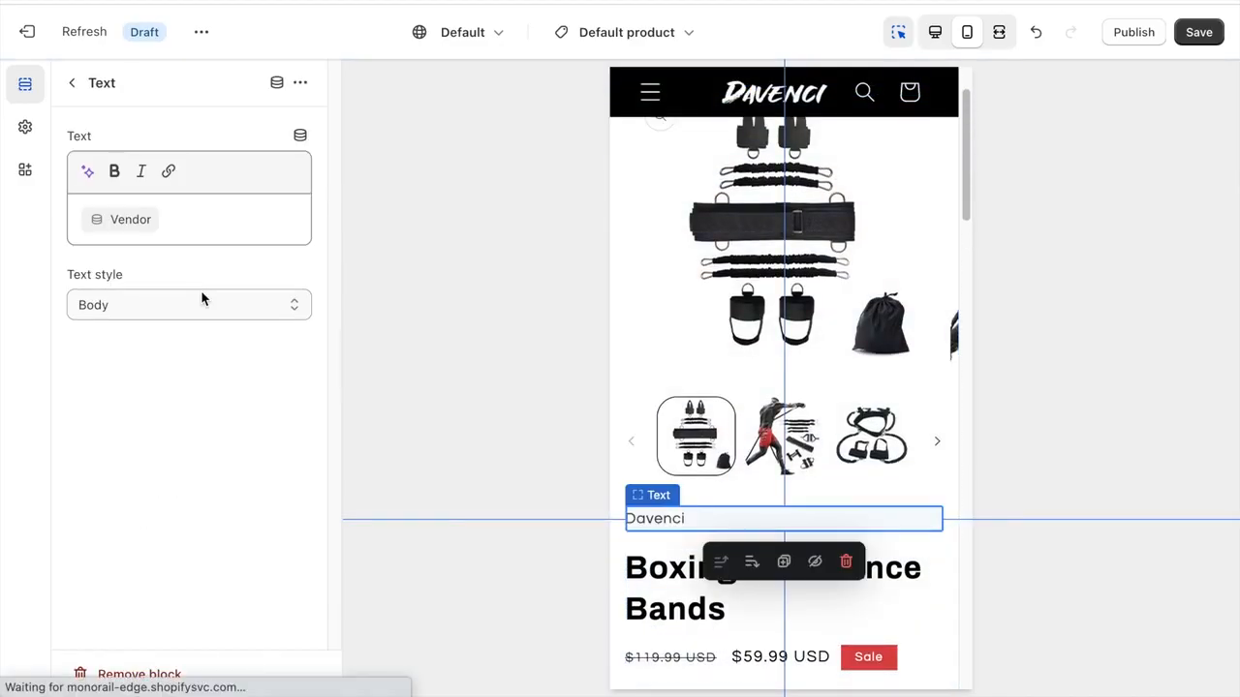
click(137, 677)
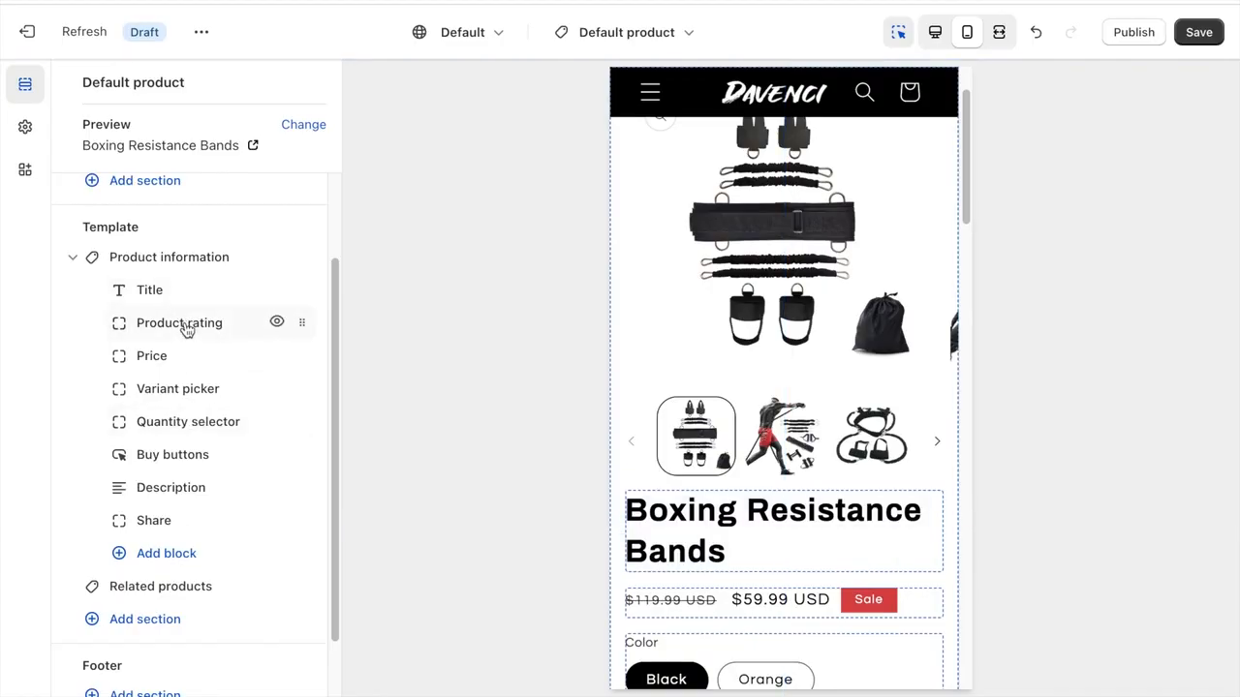
- Check the Product rating block, and turn off the dynamic checkout buttons and gift card recipient form in the Buy buttons block
click(184, 324)
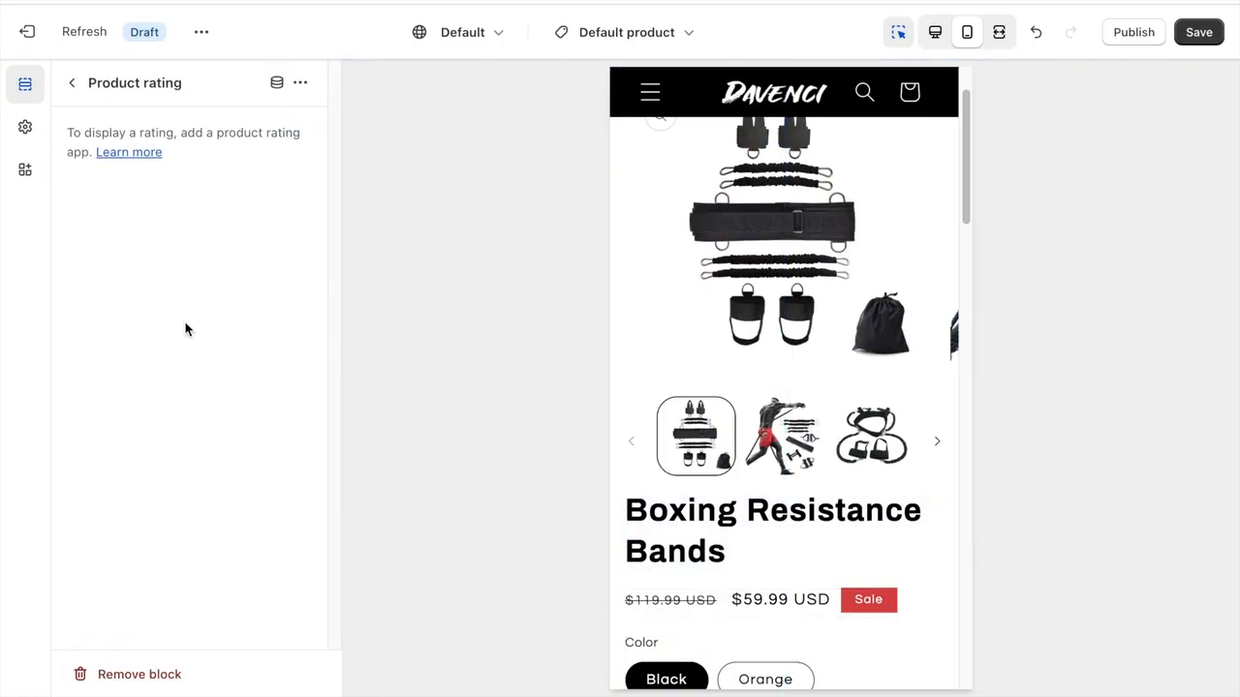
click(71, 83)
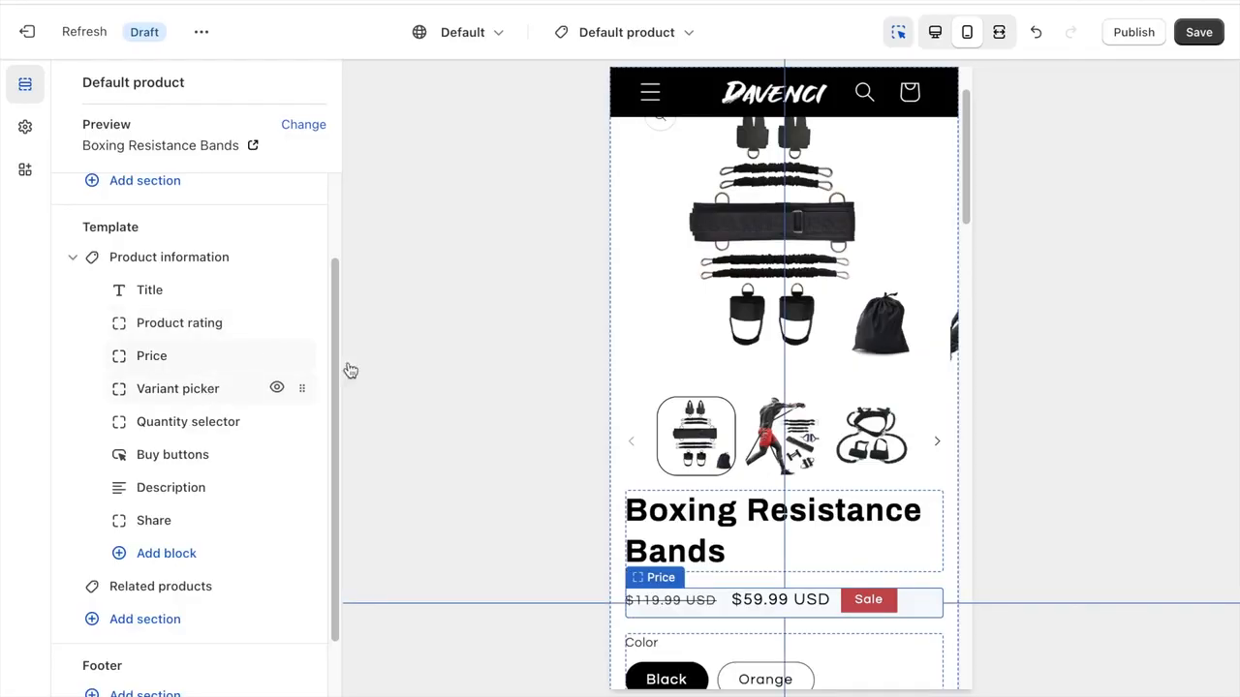
scroll(790, 368, down, 5)
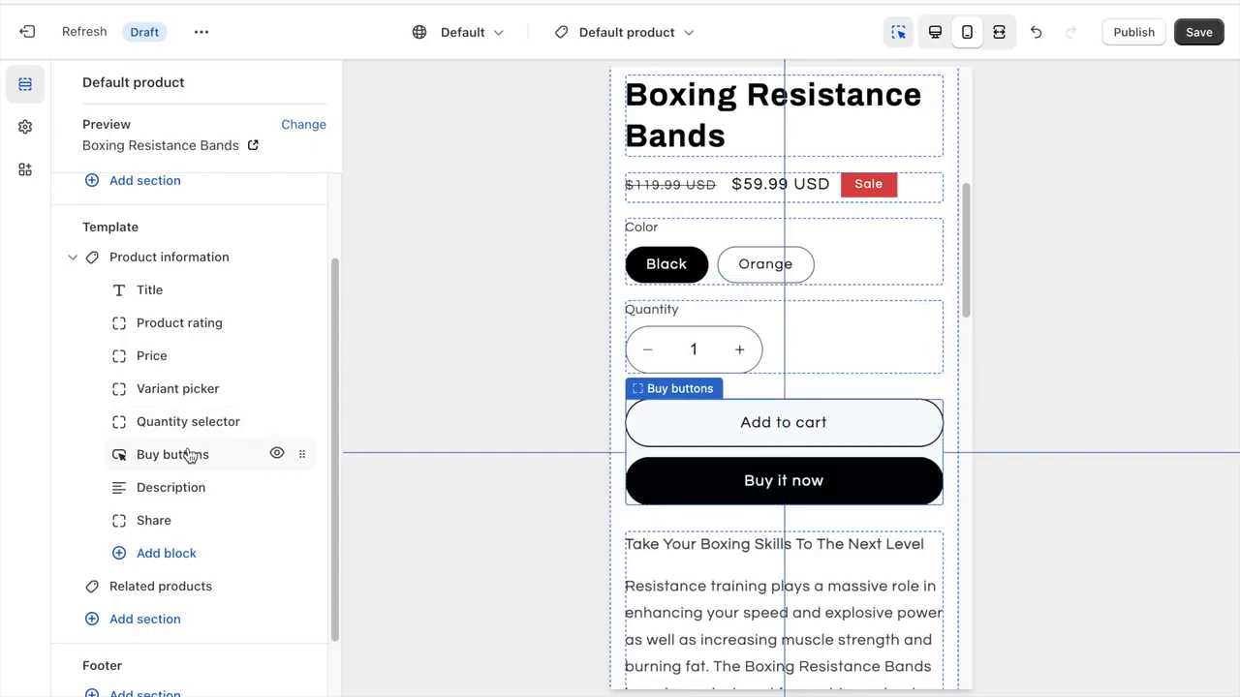
click(189, 454)
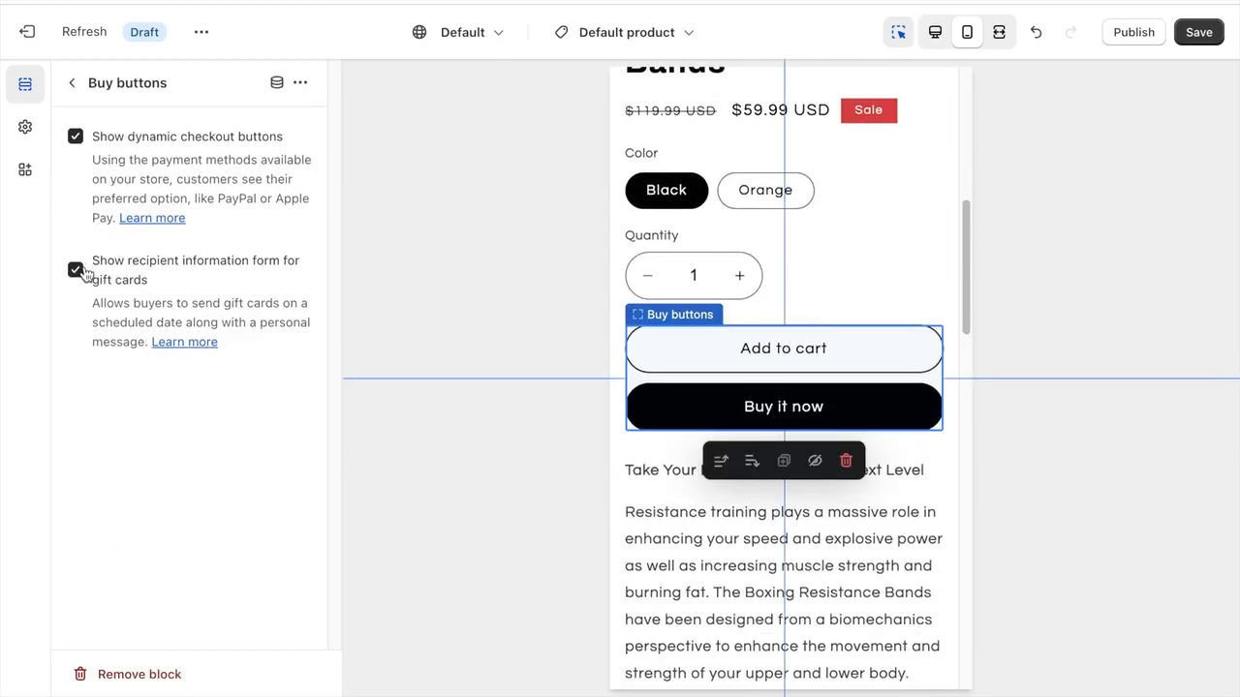
click(82, 270)
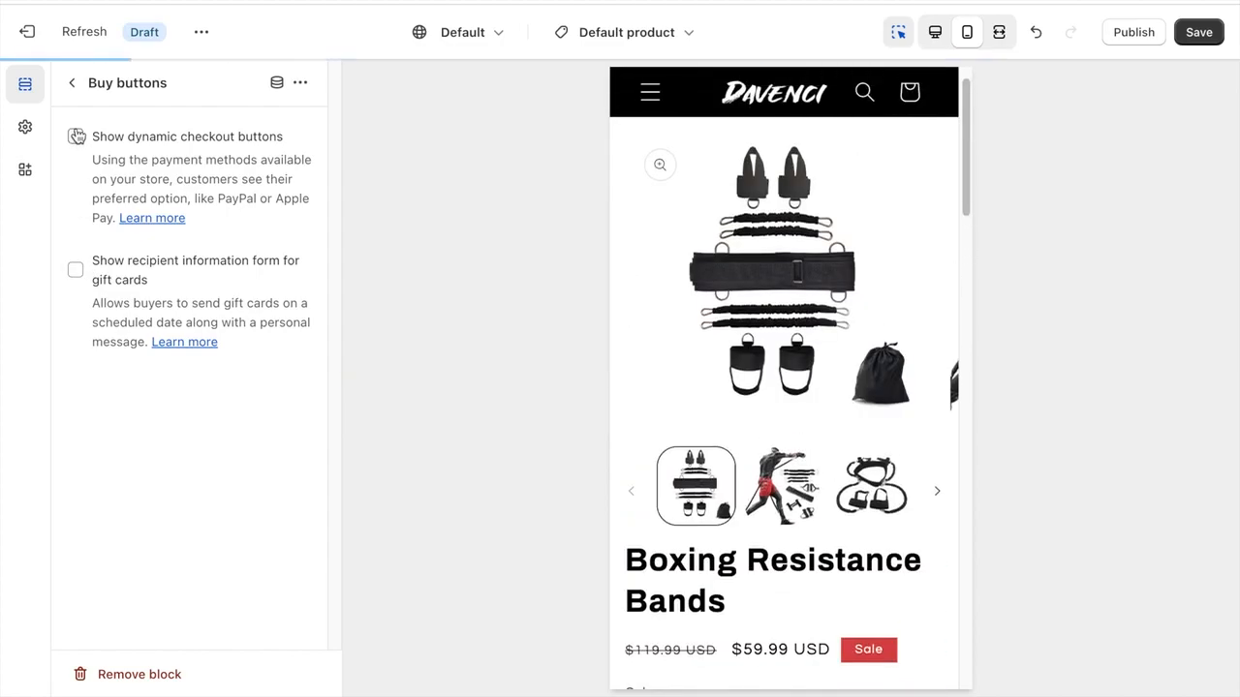
click(72, 84)
- Look through the product description in the preview and remove the Share block from the Product information section
scroll(797, 329, down, 5)
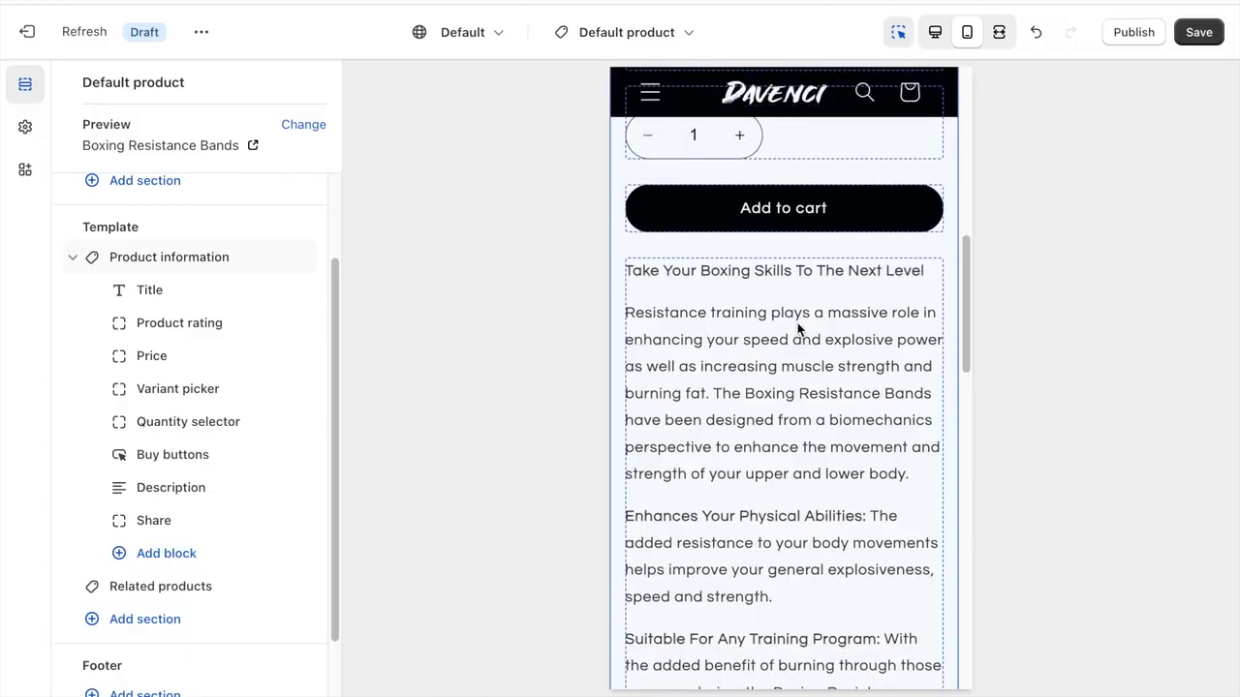
click(711, 437)
click(72, 84)
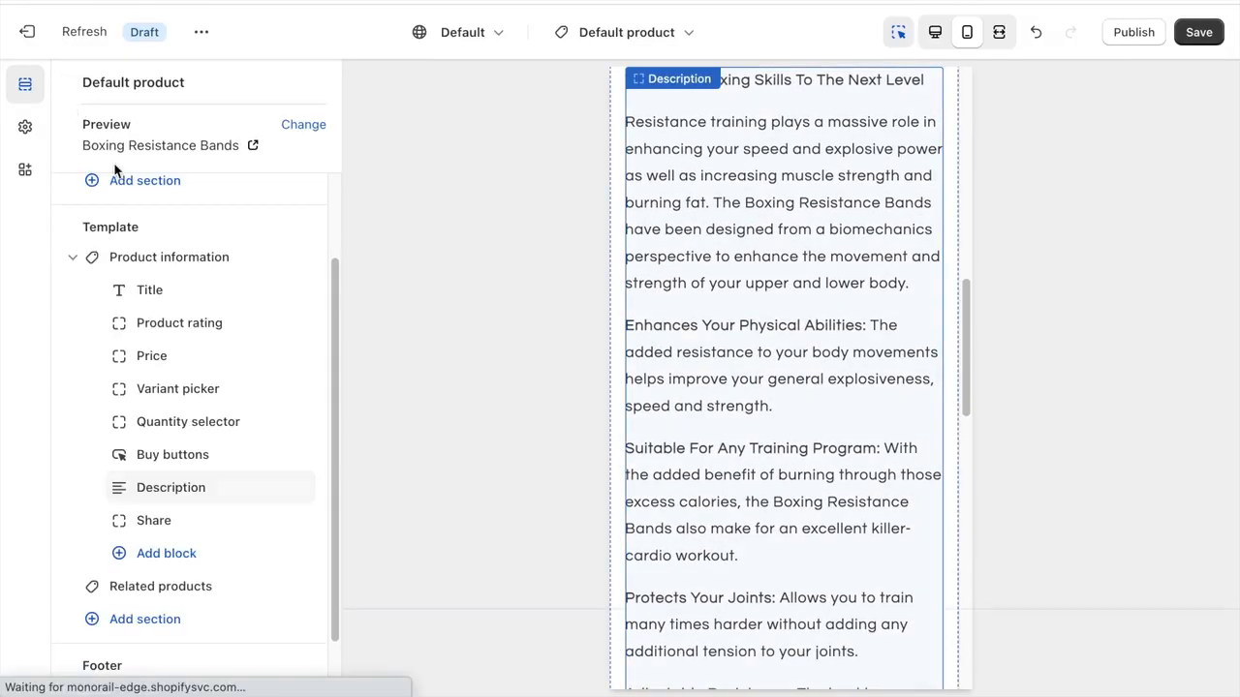
scroll(653, 351, down, 10)
scroll(666, 246, up, 2)
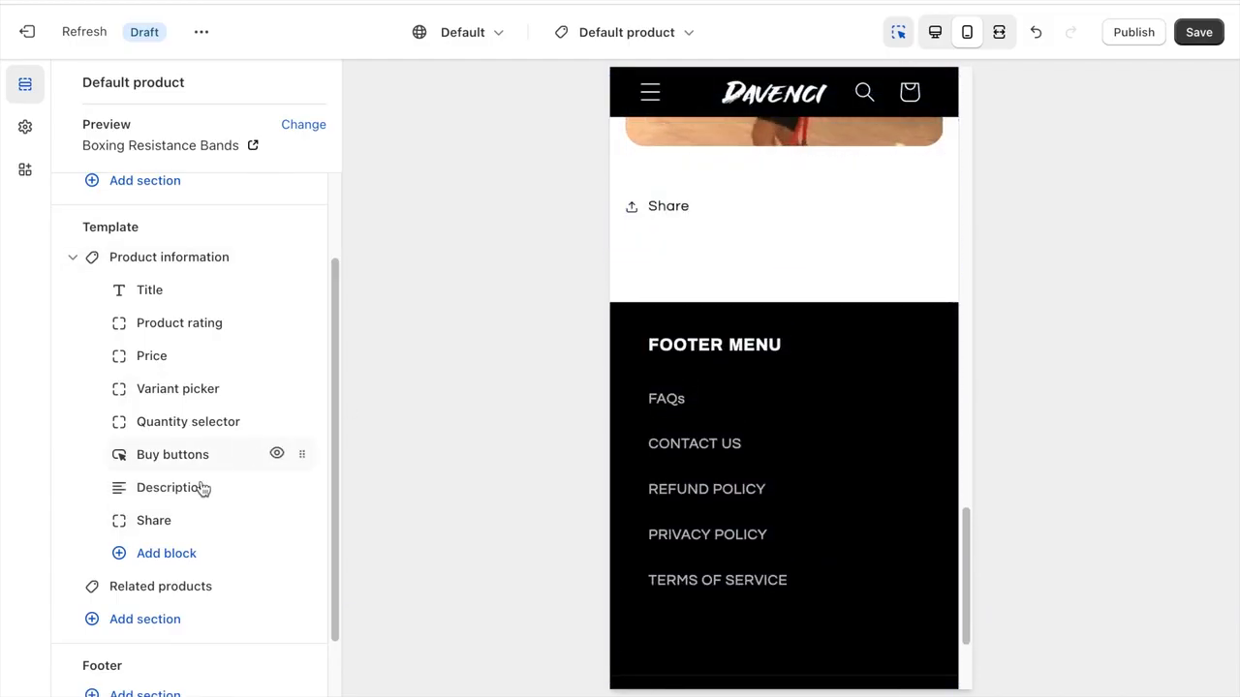
click(198, 520)
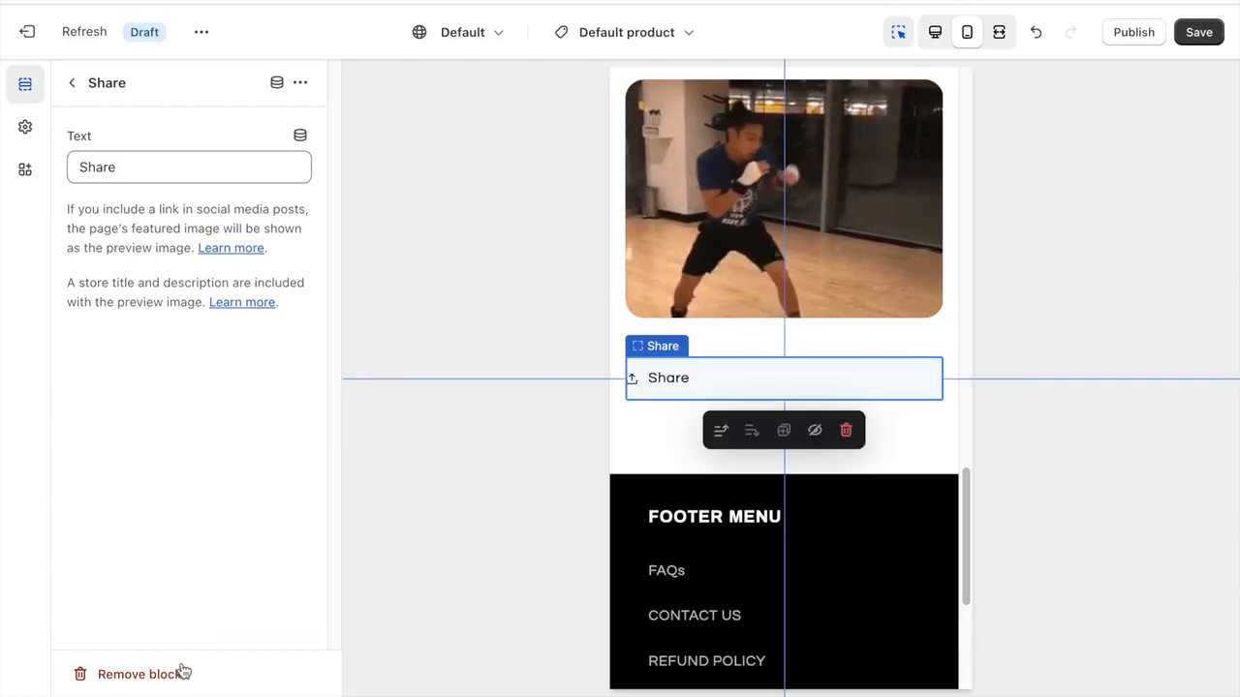
click(170, 674)
- Hide the Related products section and review the whole product page in the preview
scroll(171, 468, down, 1)
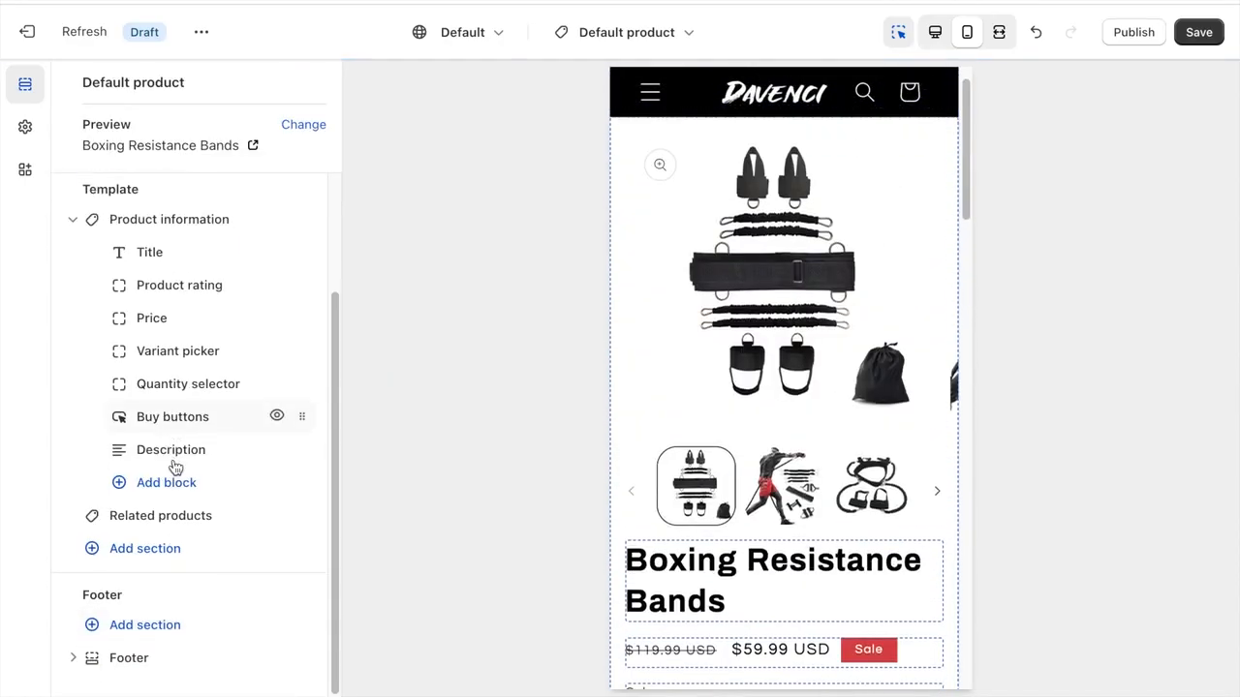
click(277, 516)
scroll(790, 321, down, 10)
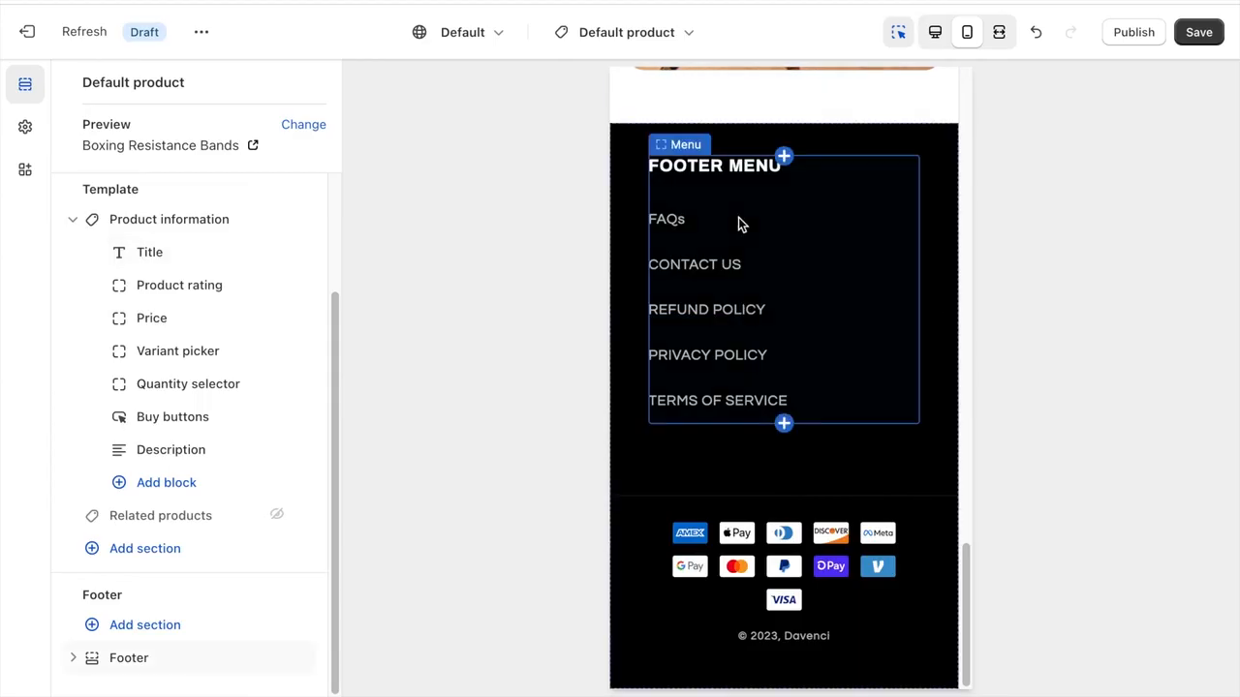
scroll(738, 216, up, 3)
scroll(738, 217, up, 2)
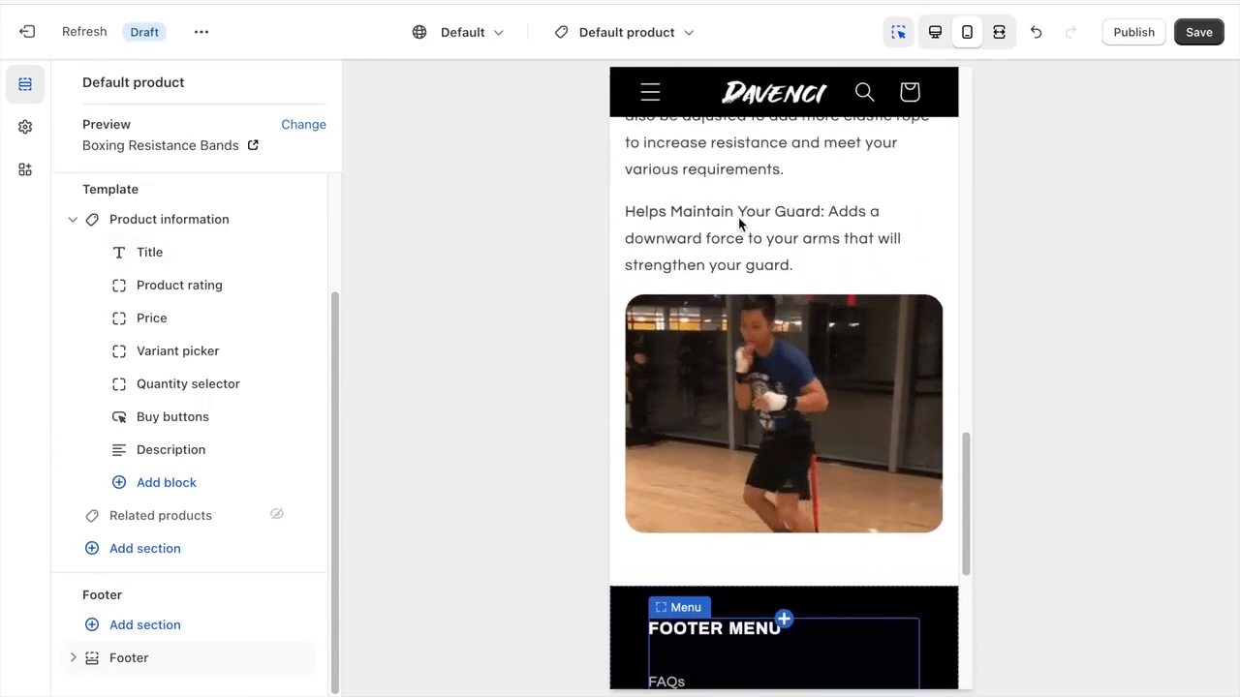
scroll(738, 217, up, 10)
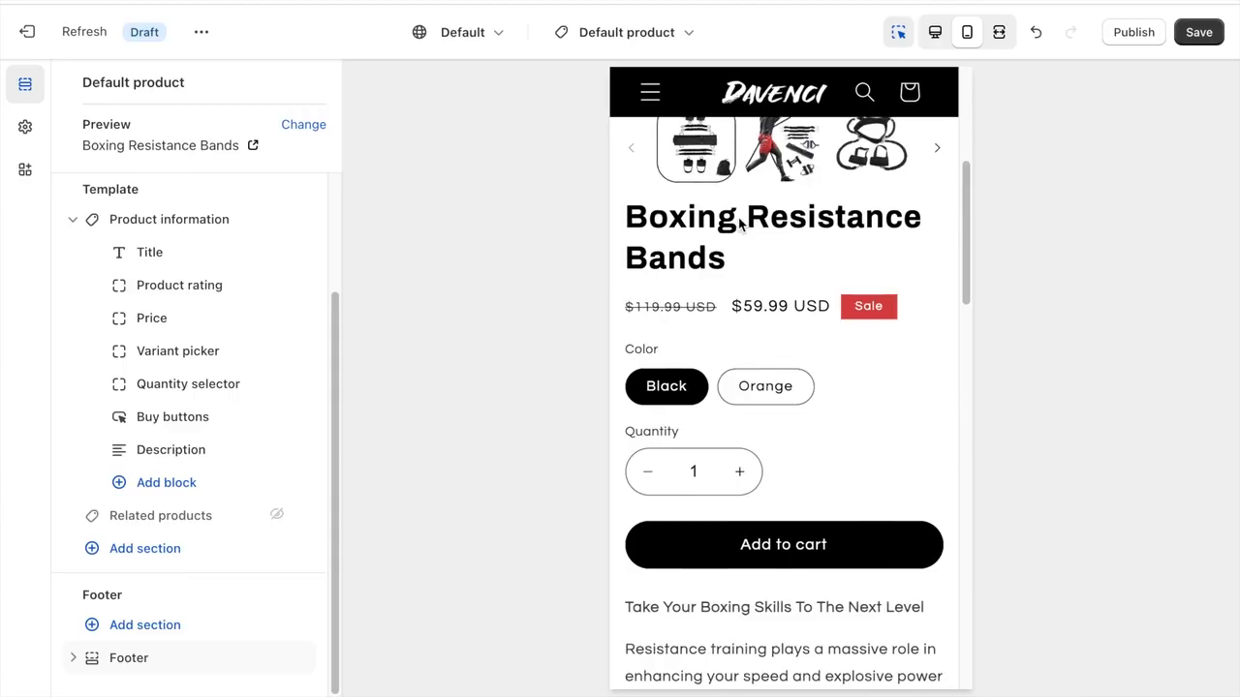
scroll(738, 217, up, 2)
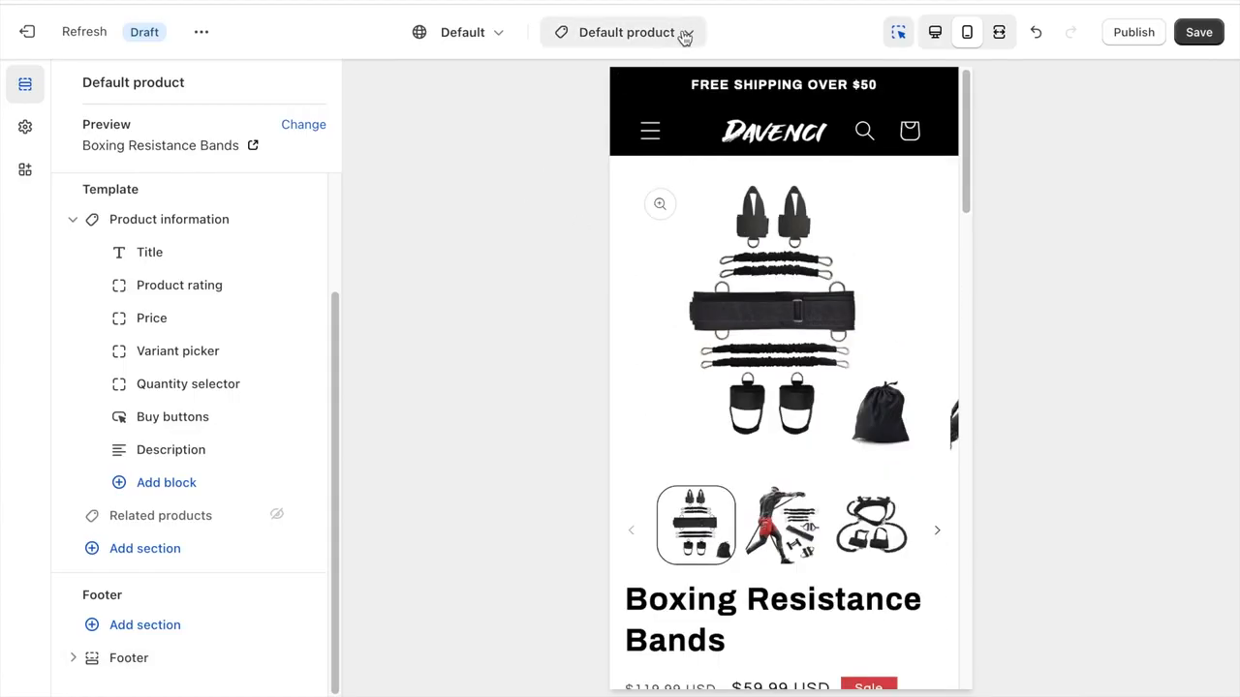
- Switch the theme editor to the Default collection template and hide the Collection banner section
click(684, 35)
click(569, 209)
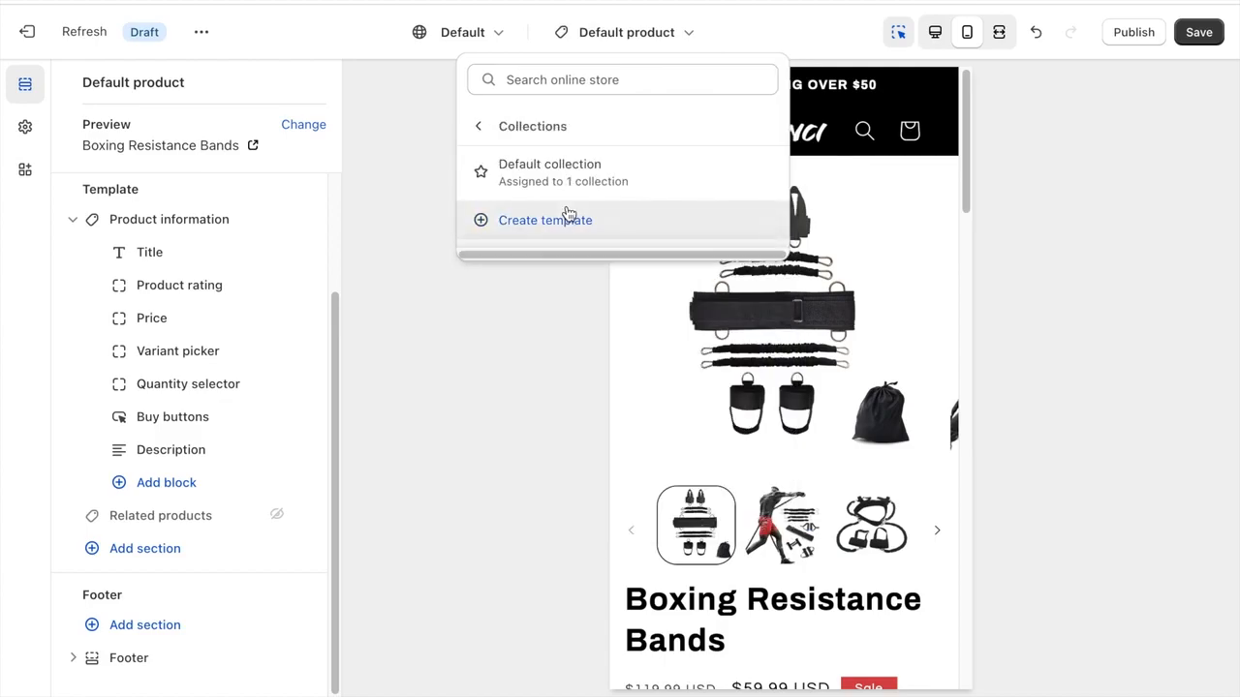
click(564, 186)
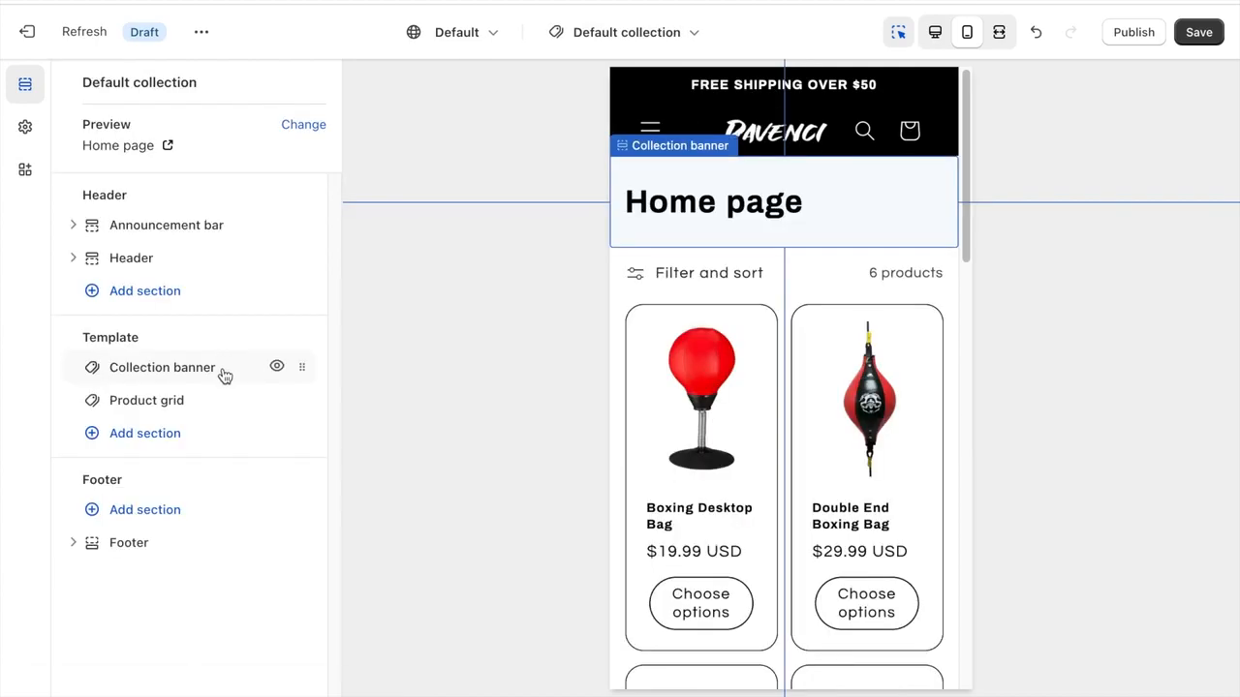
click(275, 369)
- Turn off the quick add button for the Product grid section of the Default collection template
click(171, 397)
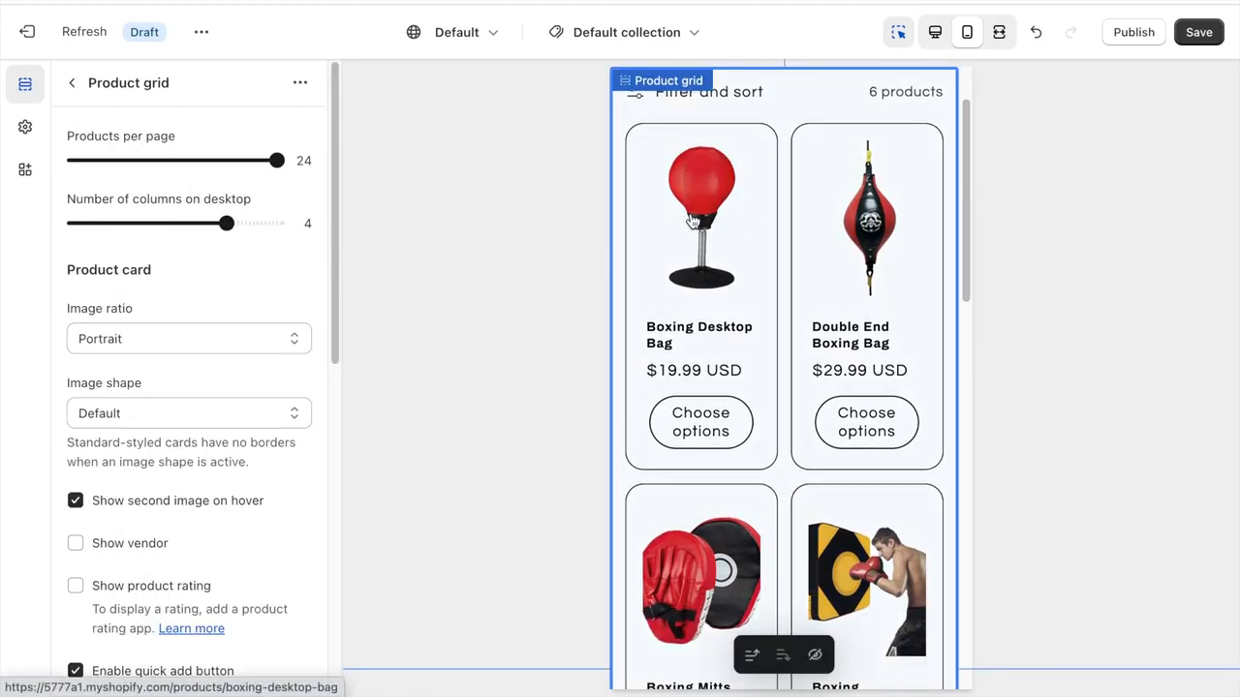
scroll(183, 377, down, 4)
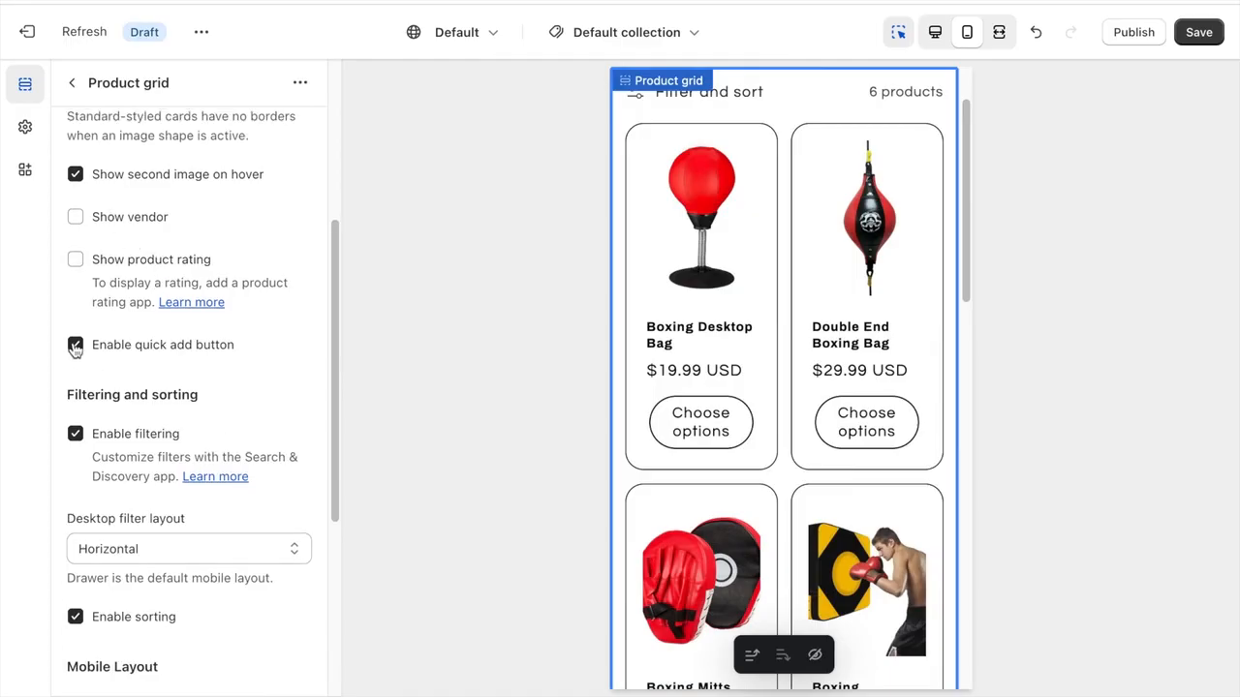
click(76, 346)
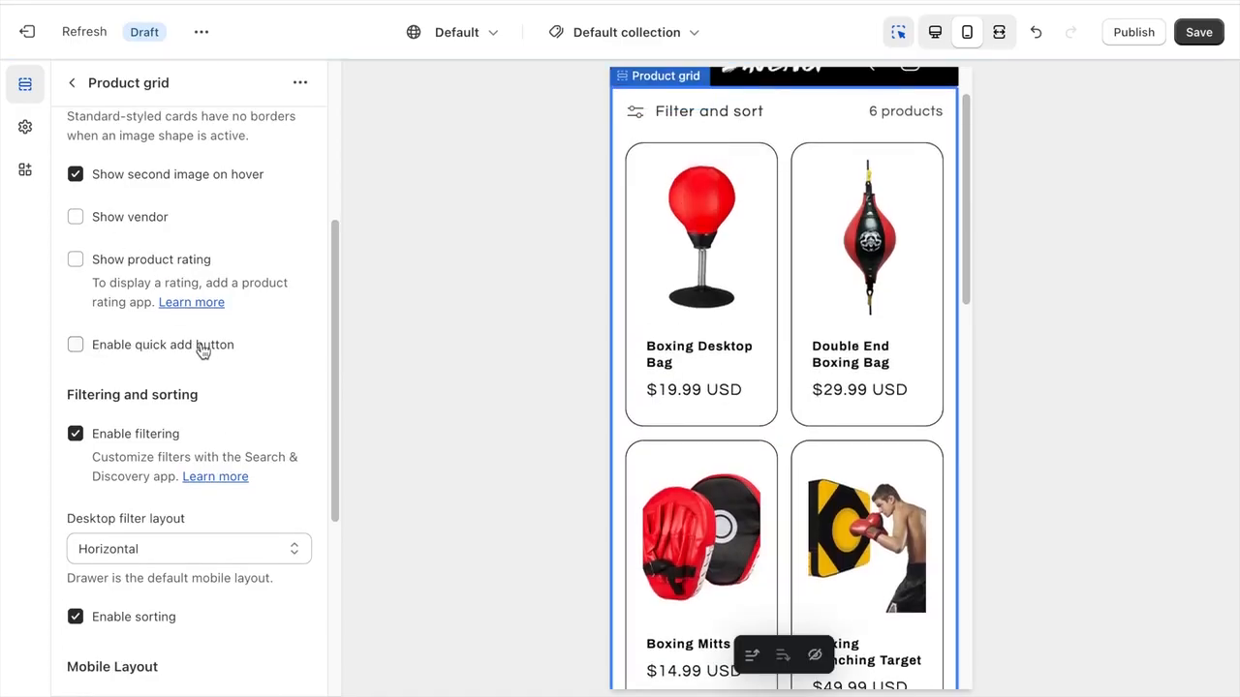
- Set the Product grid's bottom padding to 40px and save the theme
scroll(199, 349, down, 5)
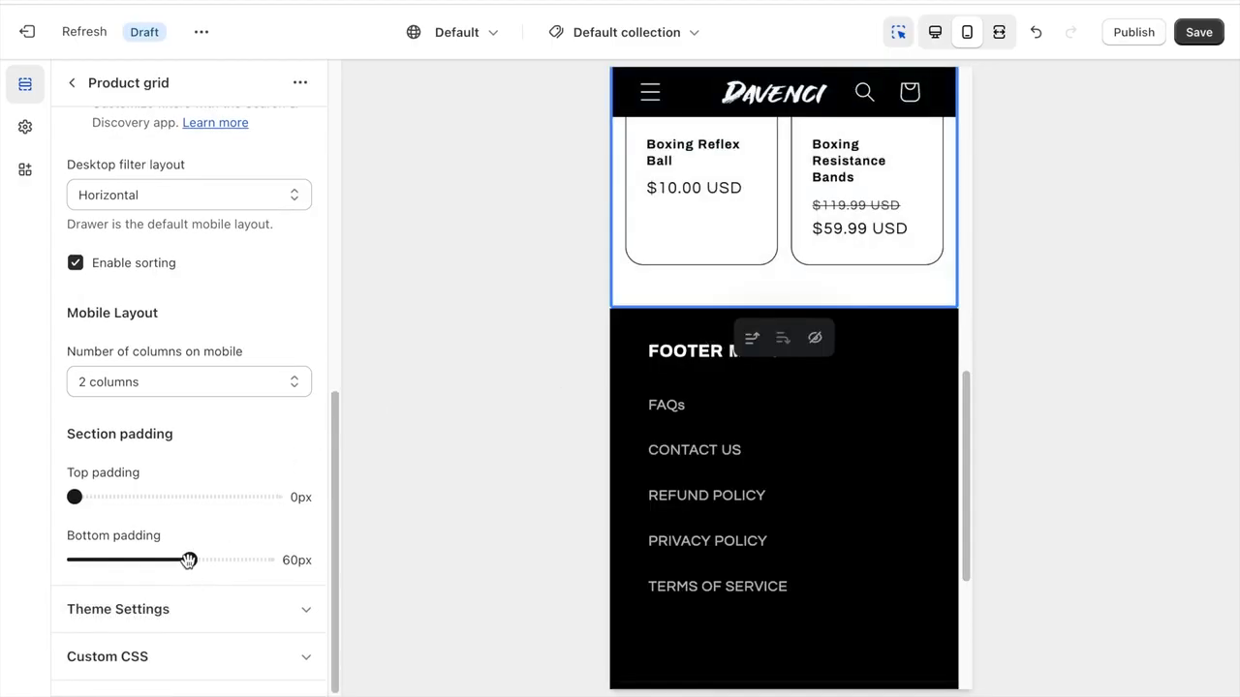
drag(189, 560, 150, 560)
scroll(733, 313, down, 6)
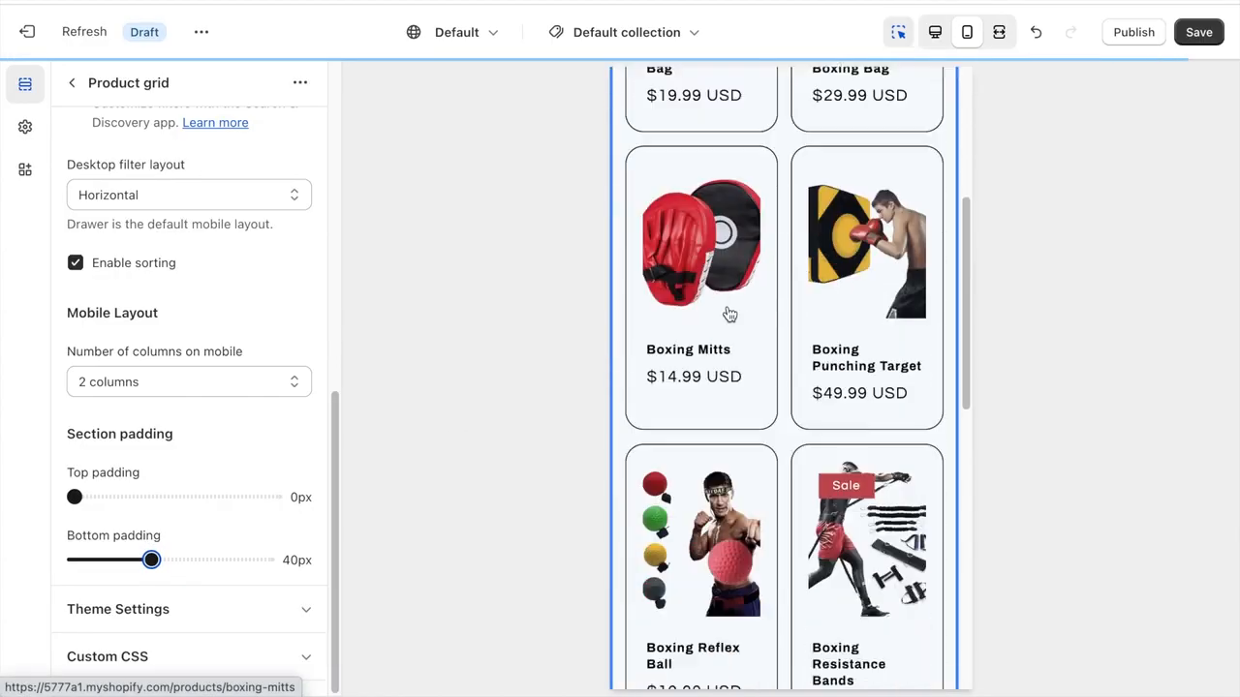
scroll(669, 493, up, 7)
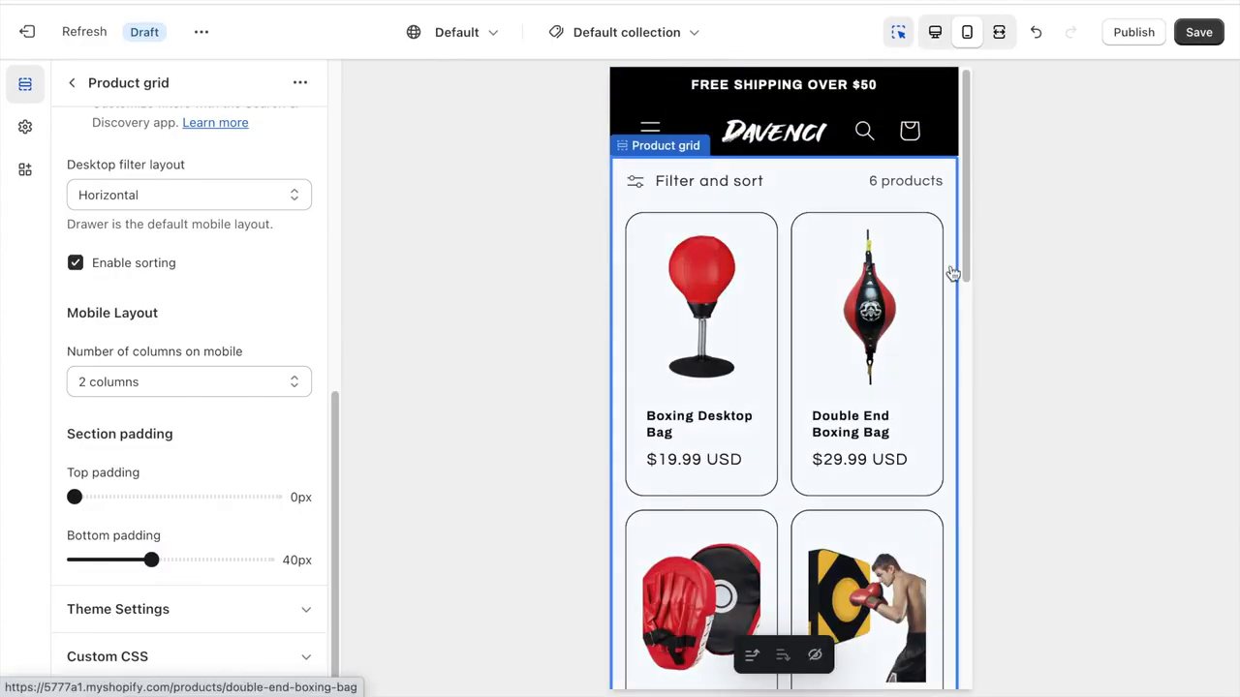
click(1199, 33)
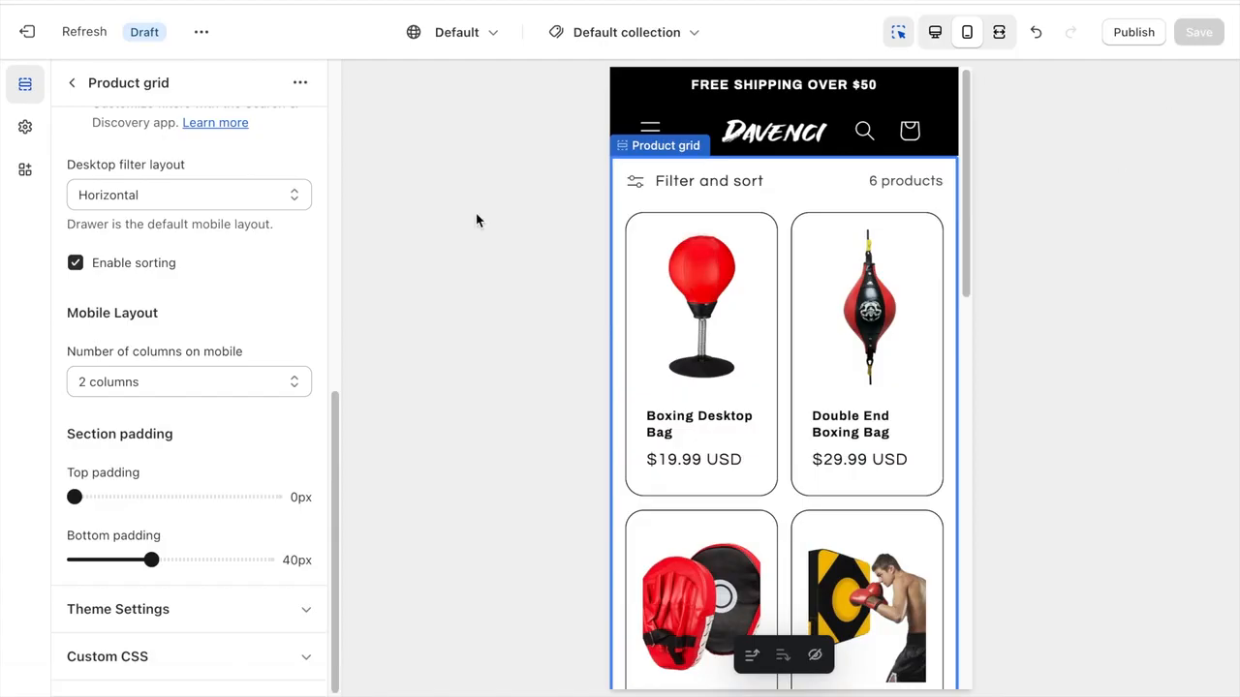
- Switch the theme editor to the Collections list template and hide the Slideshow and both Rich text sections
click(627, 31)
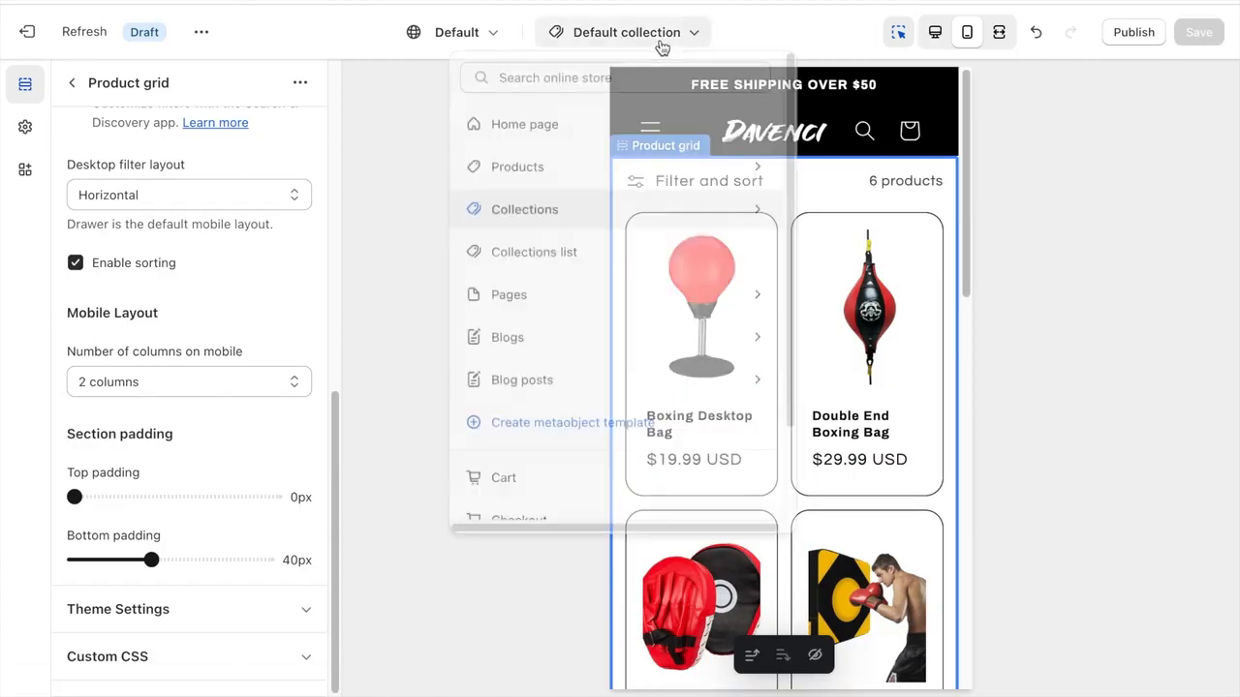
click(571, 271)
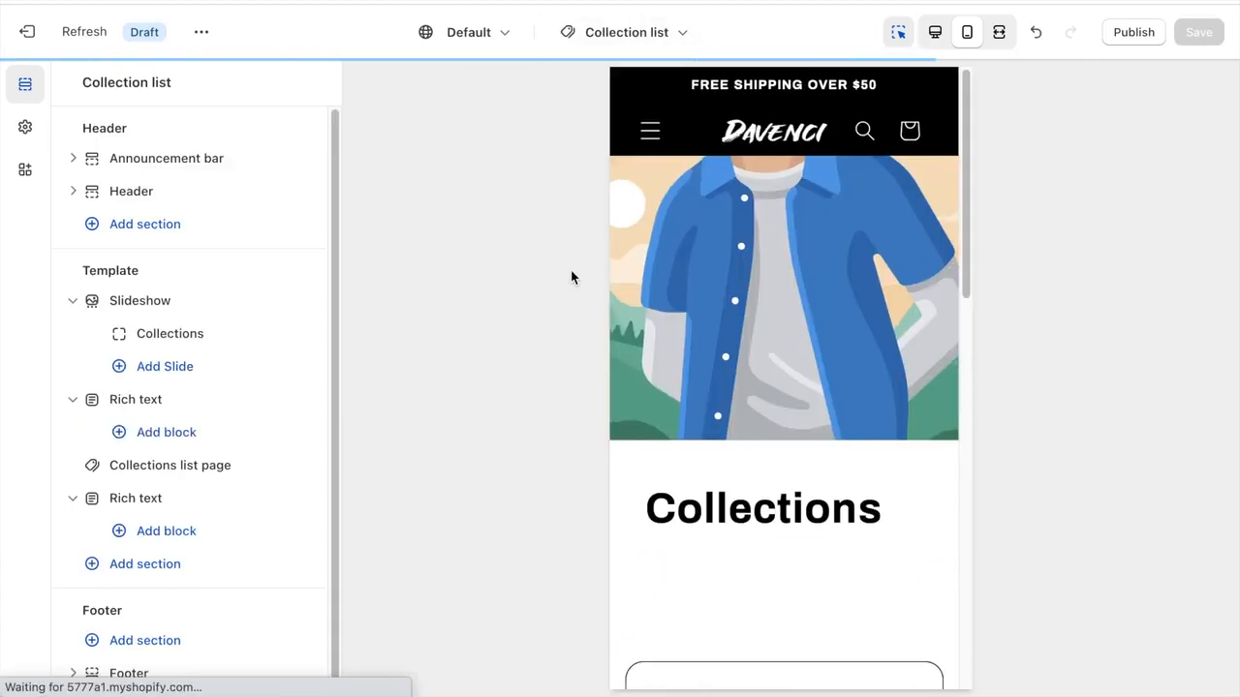
scroll(706, 262, down, 5)
scroll(706, 262, up, 5)
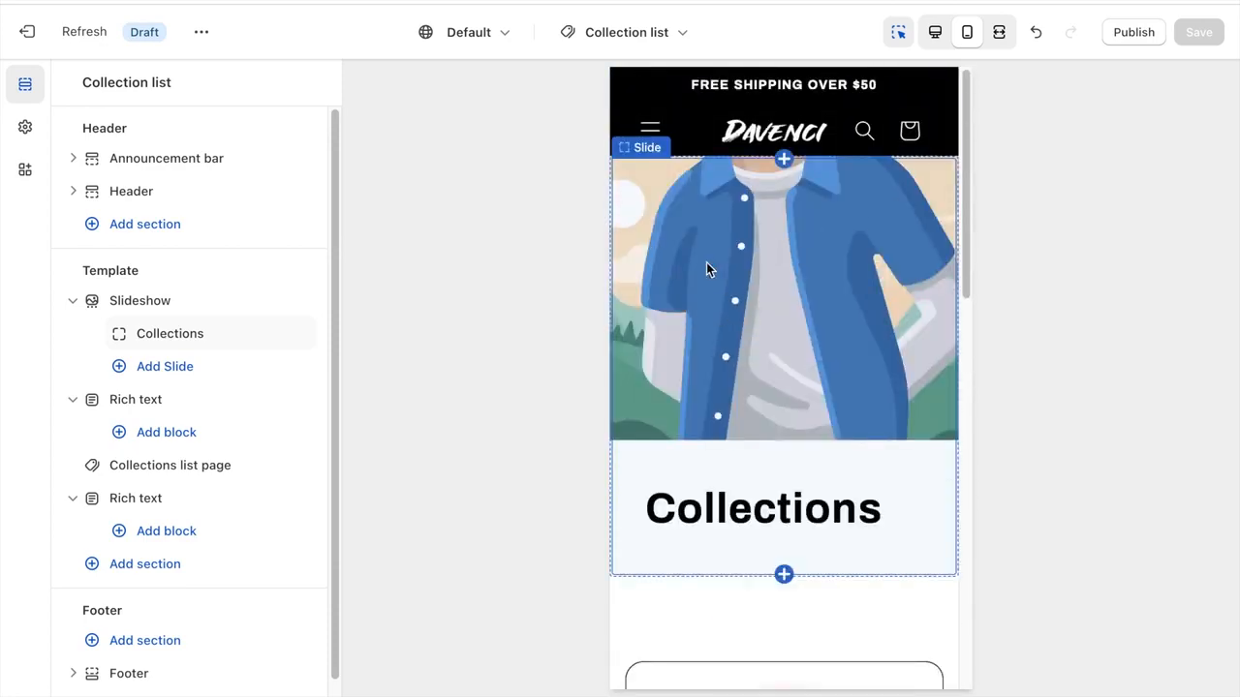
click(279, 302)
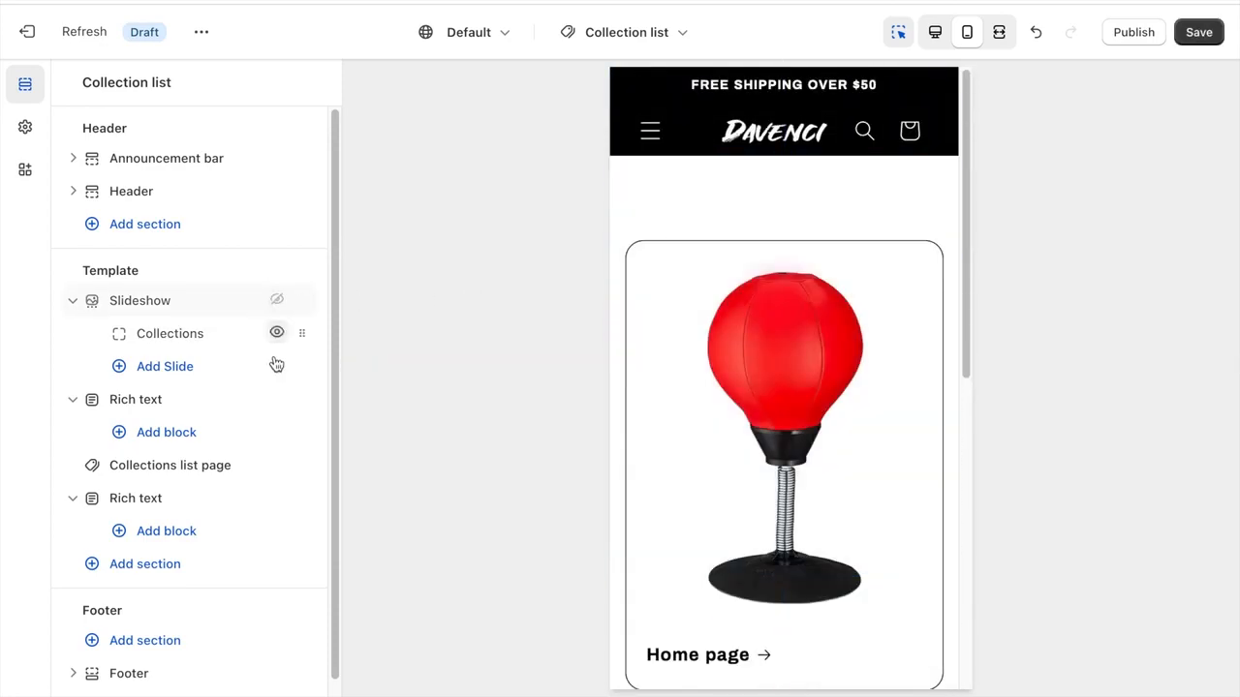
click(277, 400)
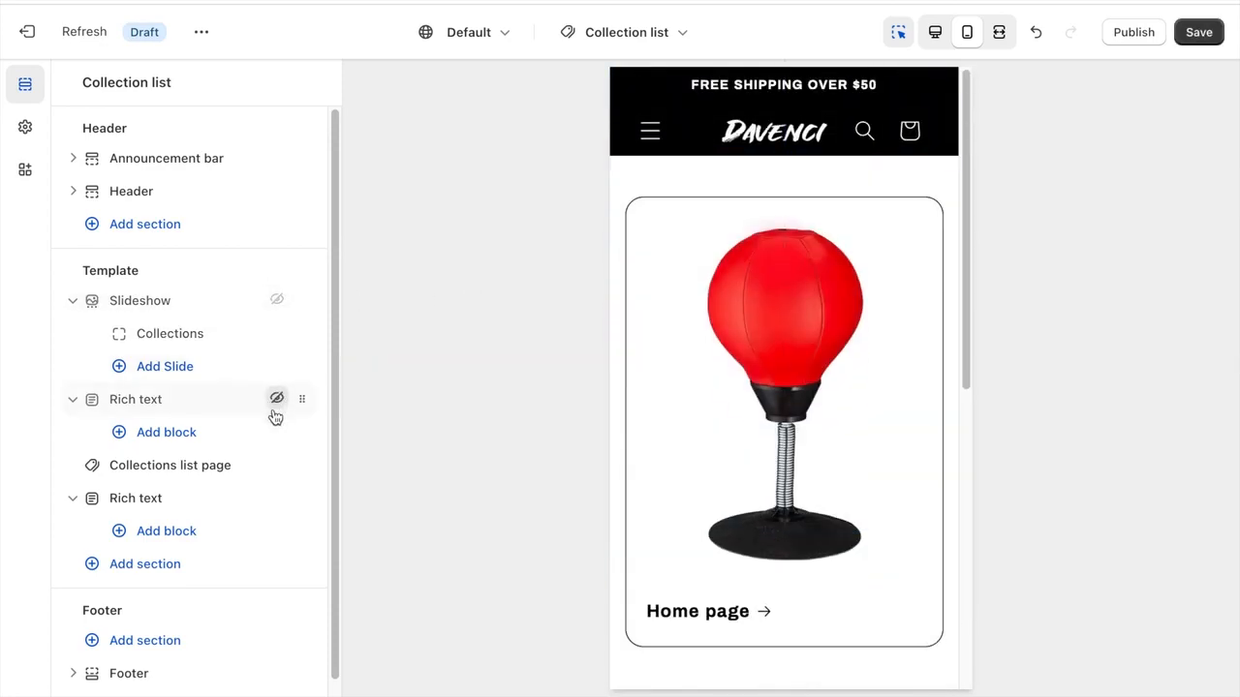
click(276, 498)
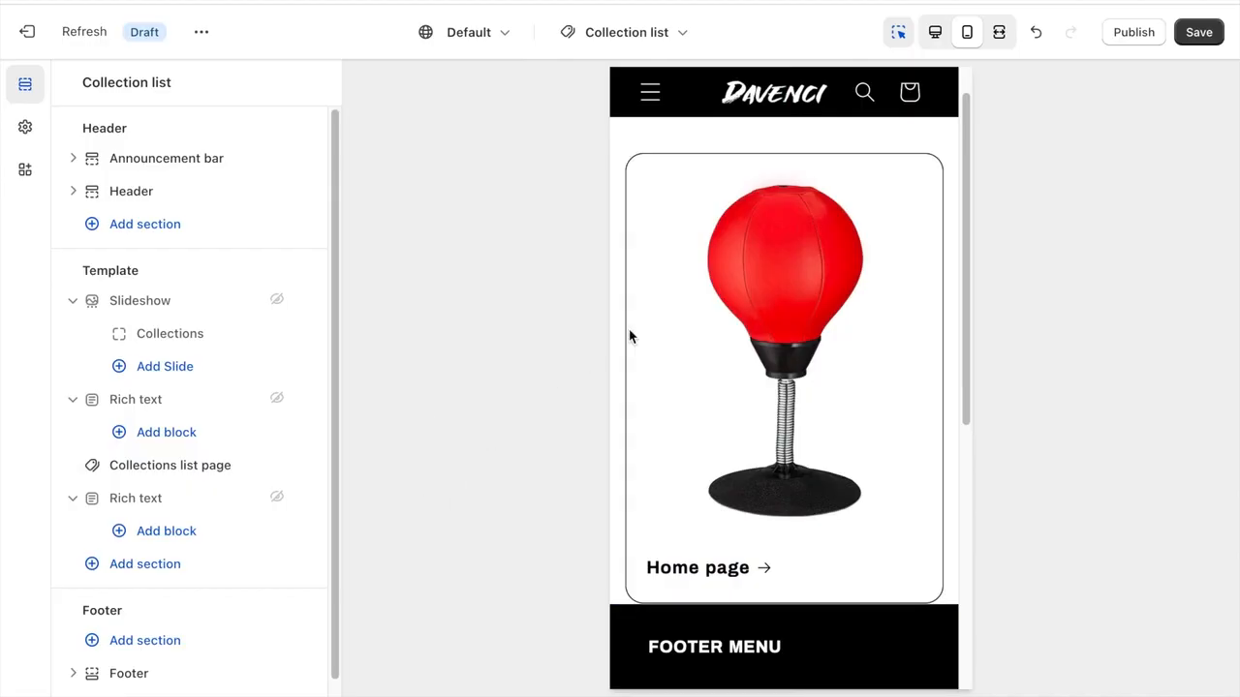
scroll(697, 292, up, 1)
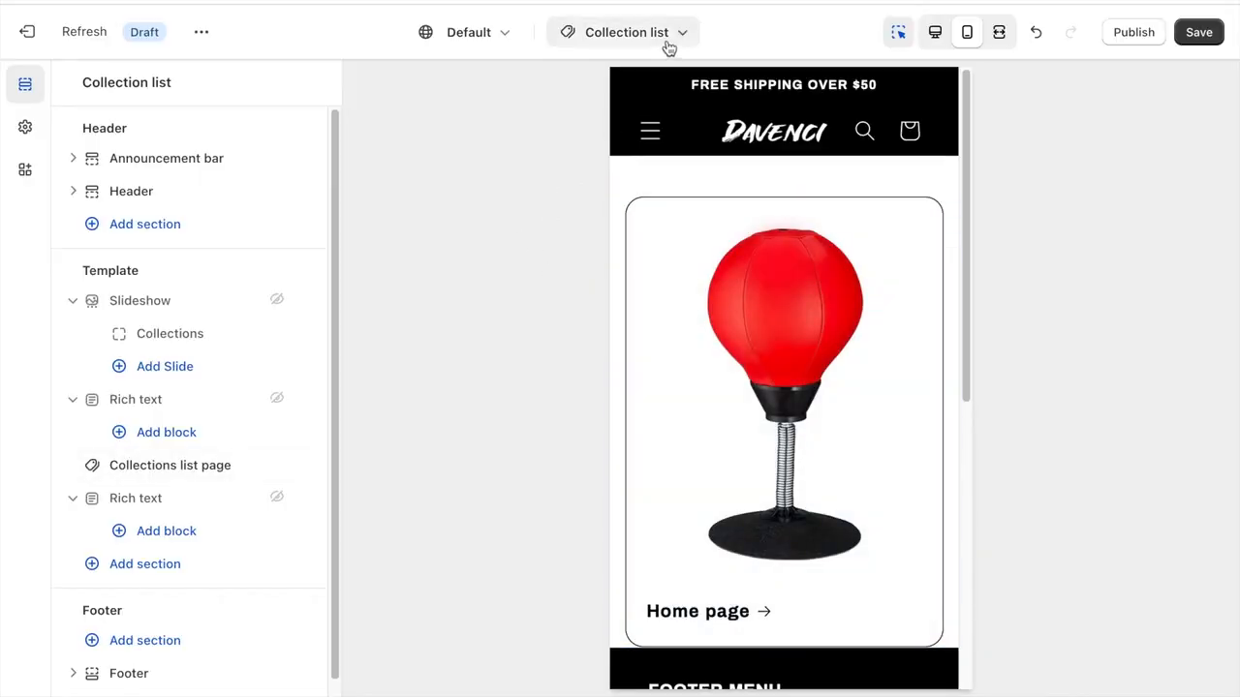
- Switch the theme editor to the Checkout page and add the black Davenci logo as the checkout's custom logo image
click(632, 41)
scroll(595, 296, down, 2)
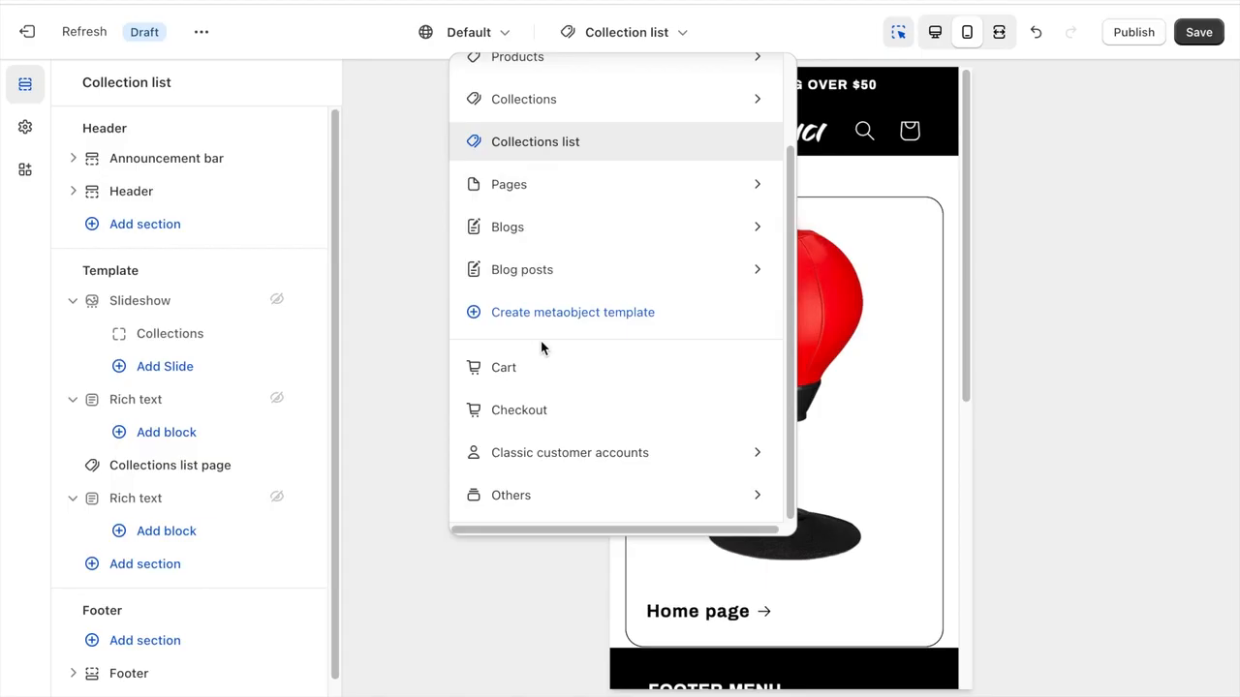
click(537, 413)
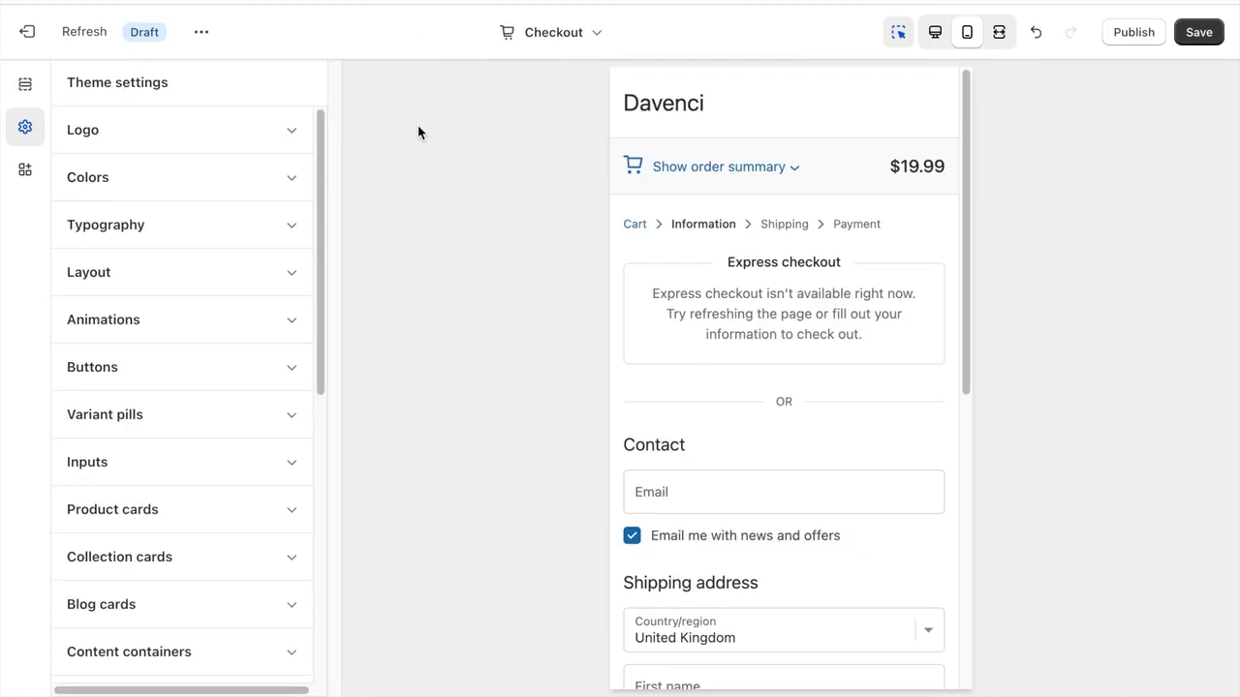
scroll(159, 209, down, 6)
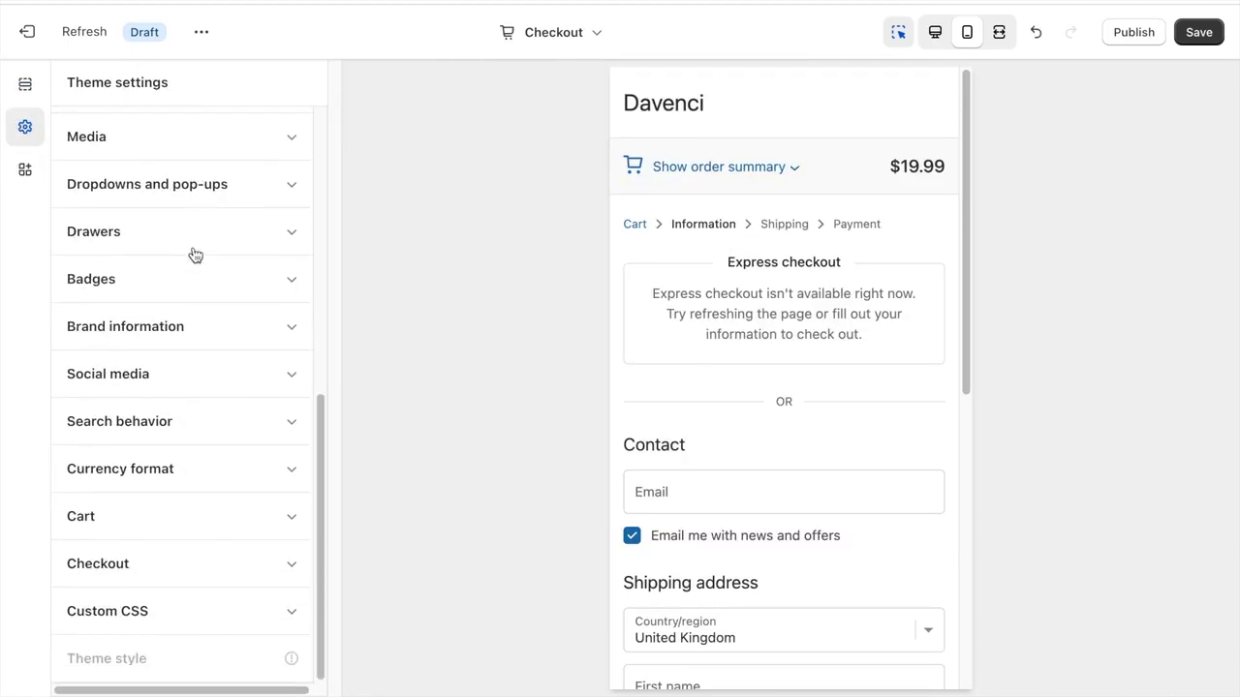
click(152, 565)
scroll(168, 532, down, 5)
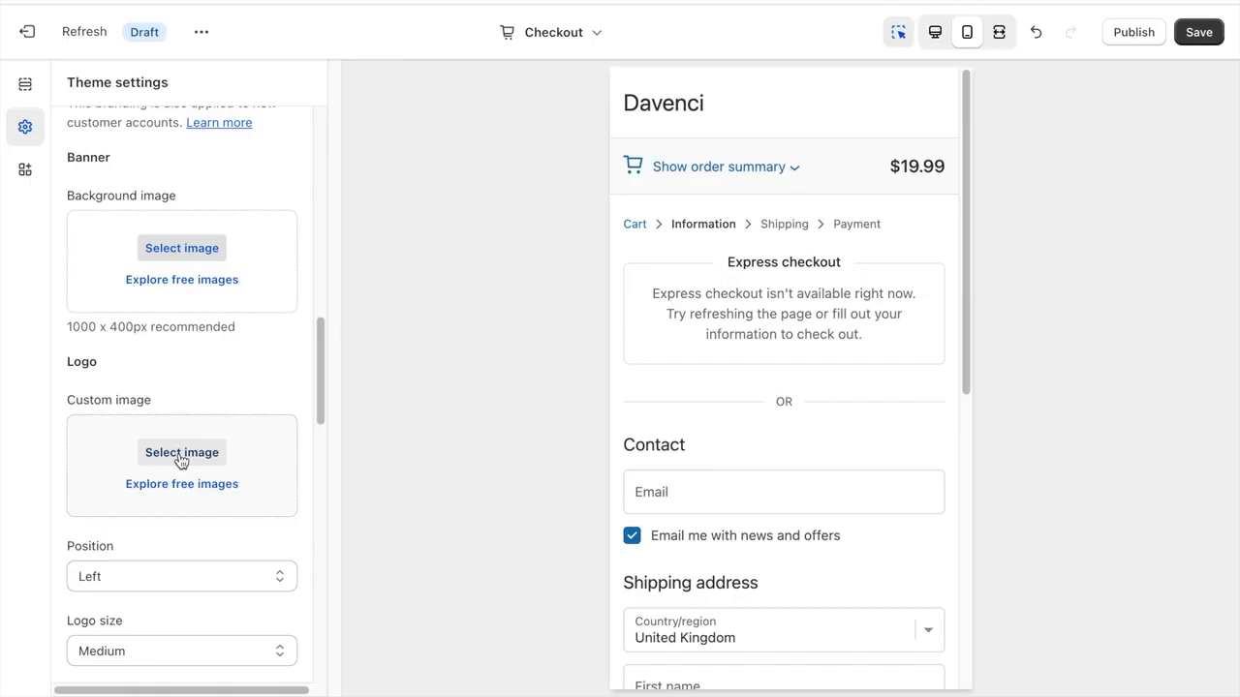
click(181, 452)
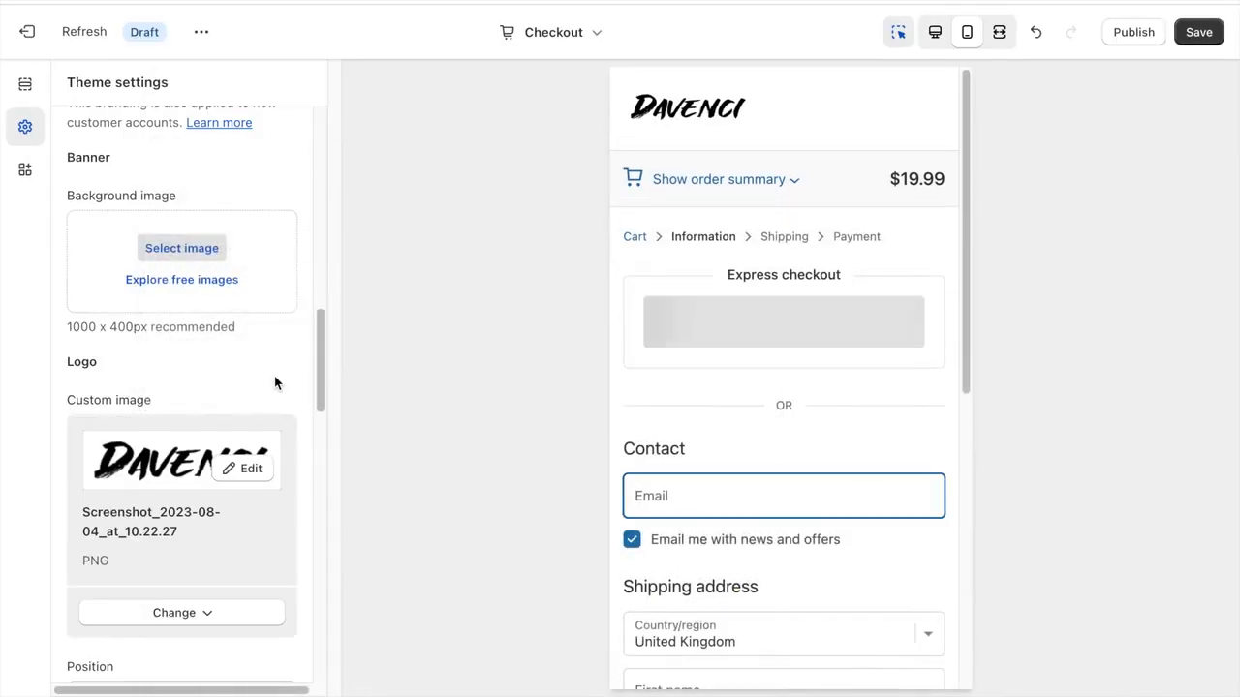
- Set the checkout logo's position to Center and its size to Large
scroll(275, 384, down, 4)
click(203, 315)
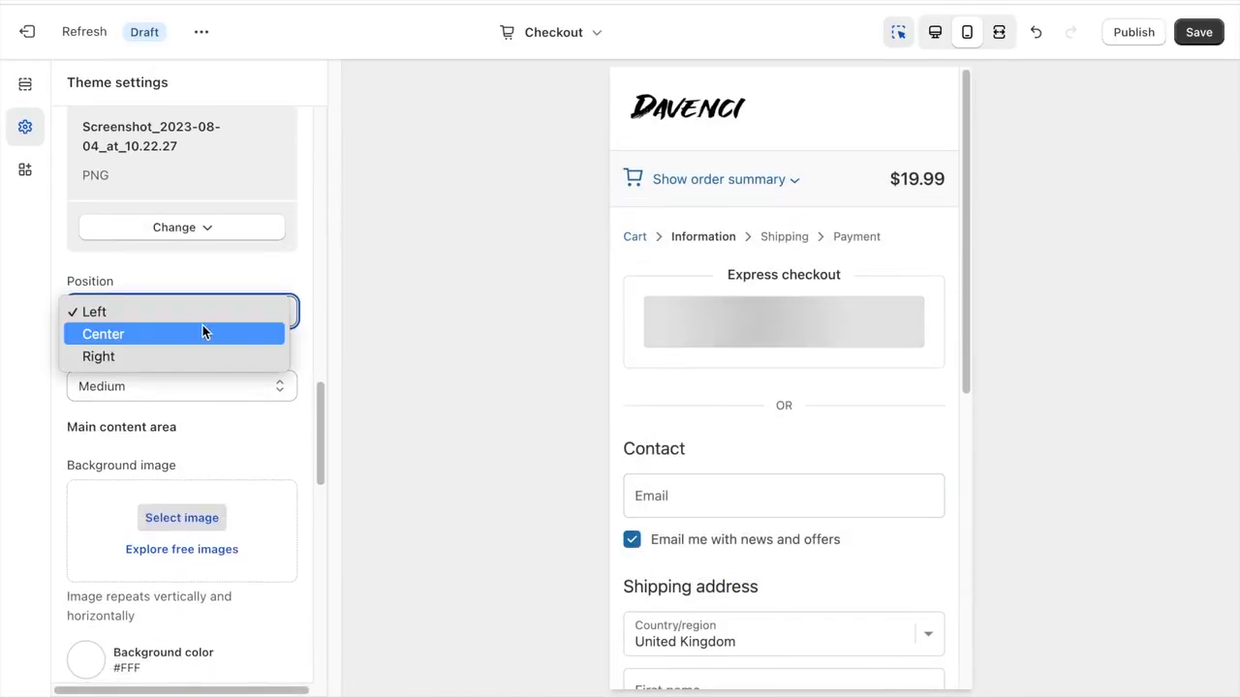
click(203, 333)
click(185, 385)
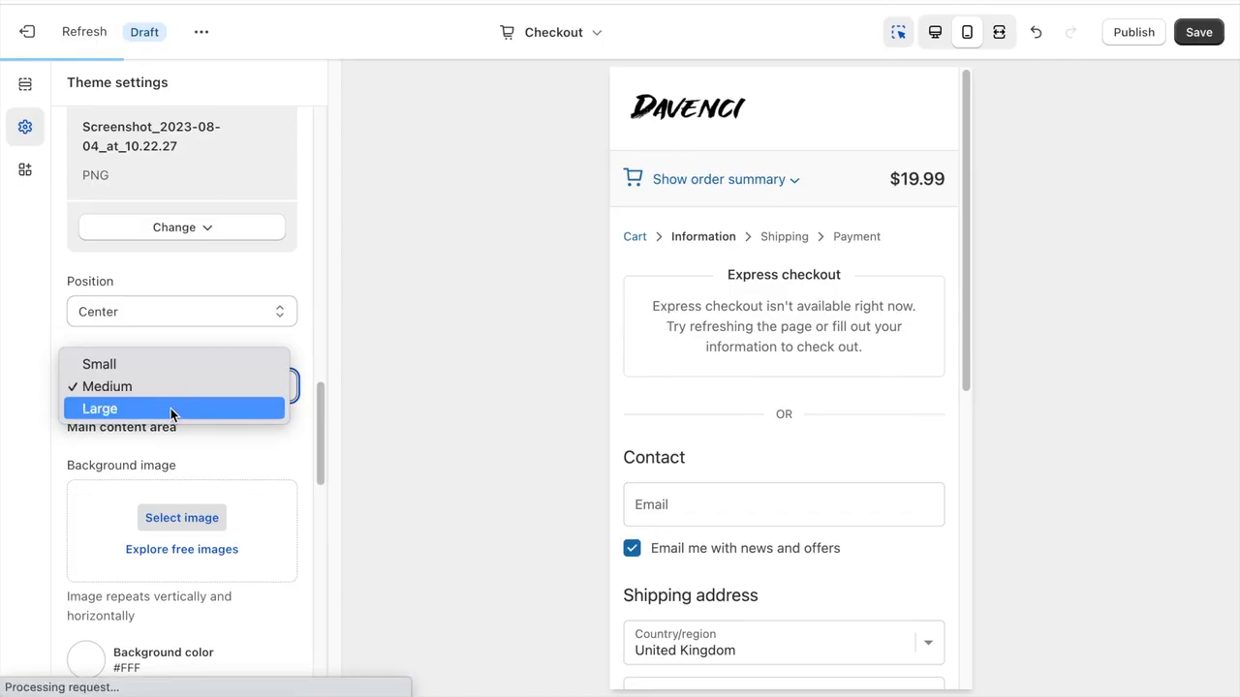
click(171, 408)
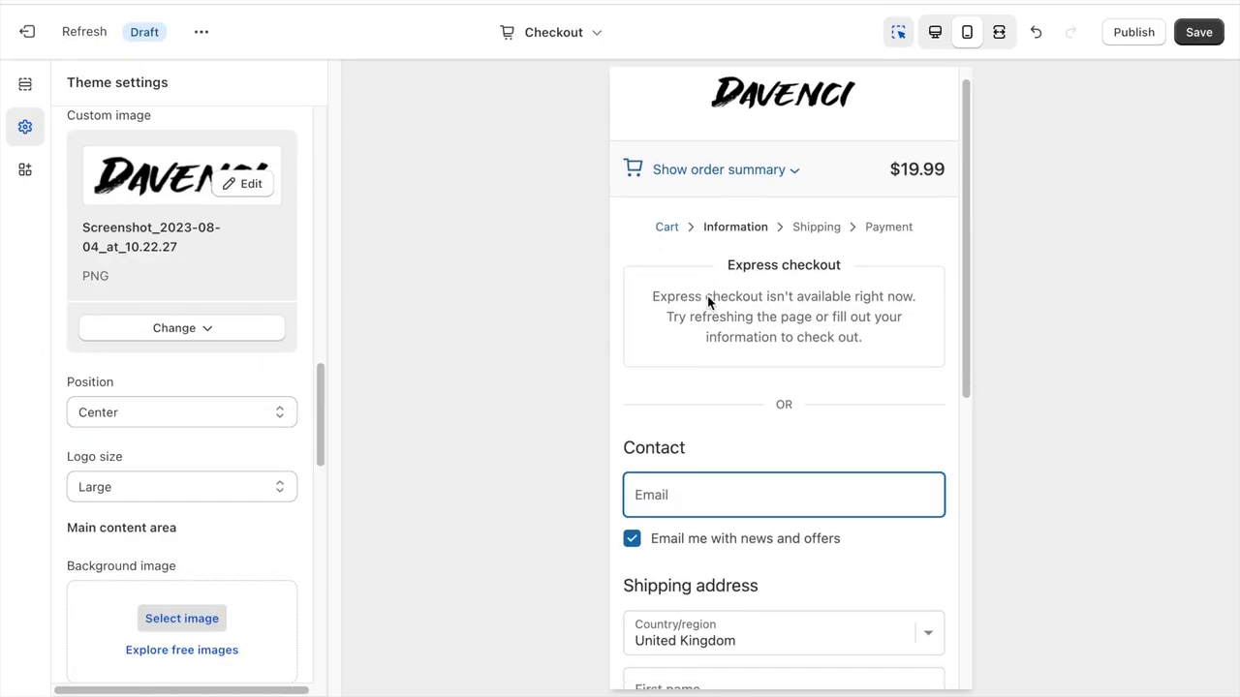
- Set the checkout's Accents and Buttons colors to black, #000000
scroll(708, 303, down, 6)
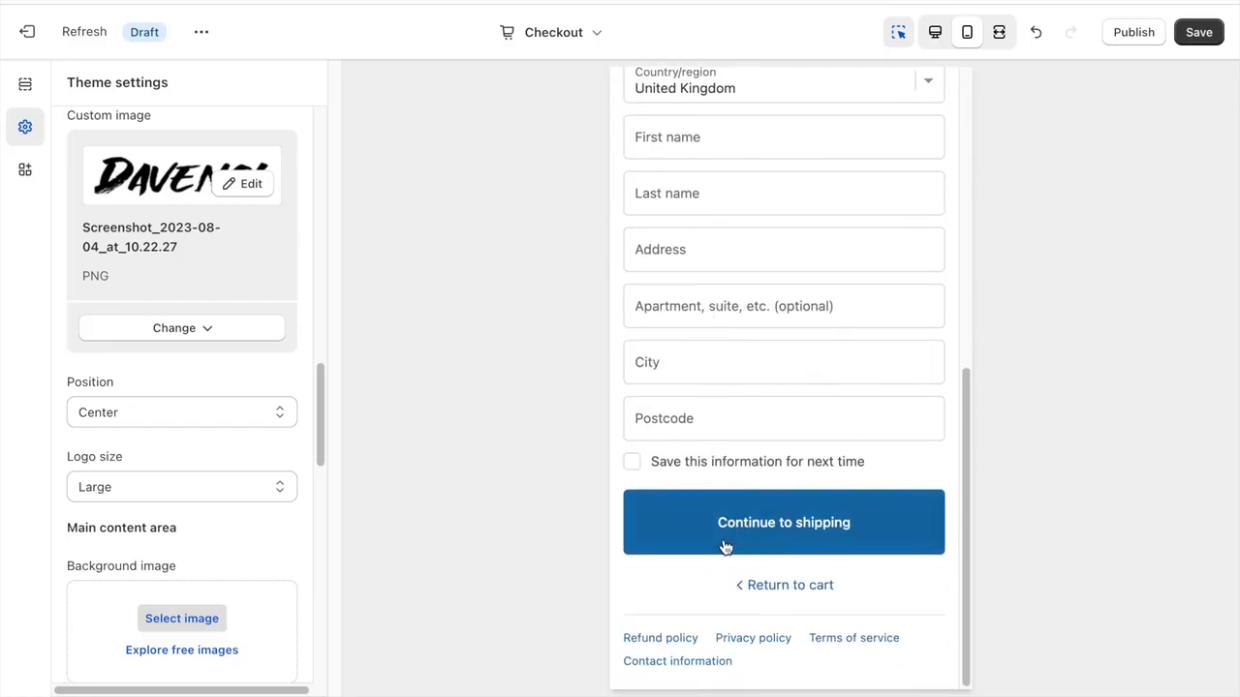
scroll(212, 392, down, 12)
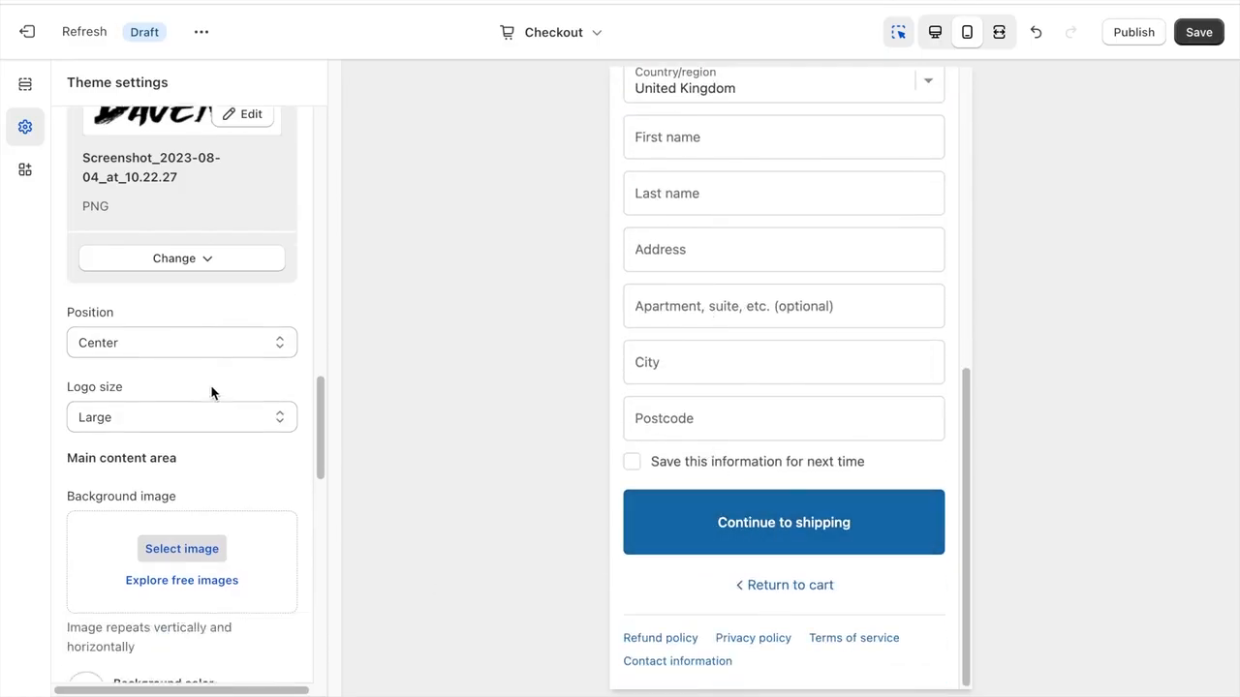
scroll(212, 392, down, 1)
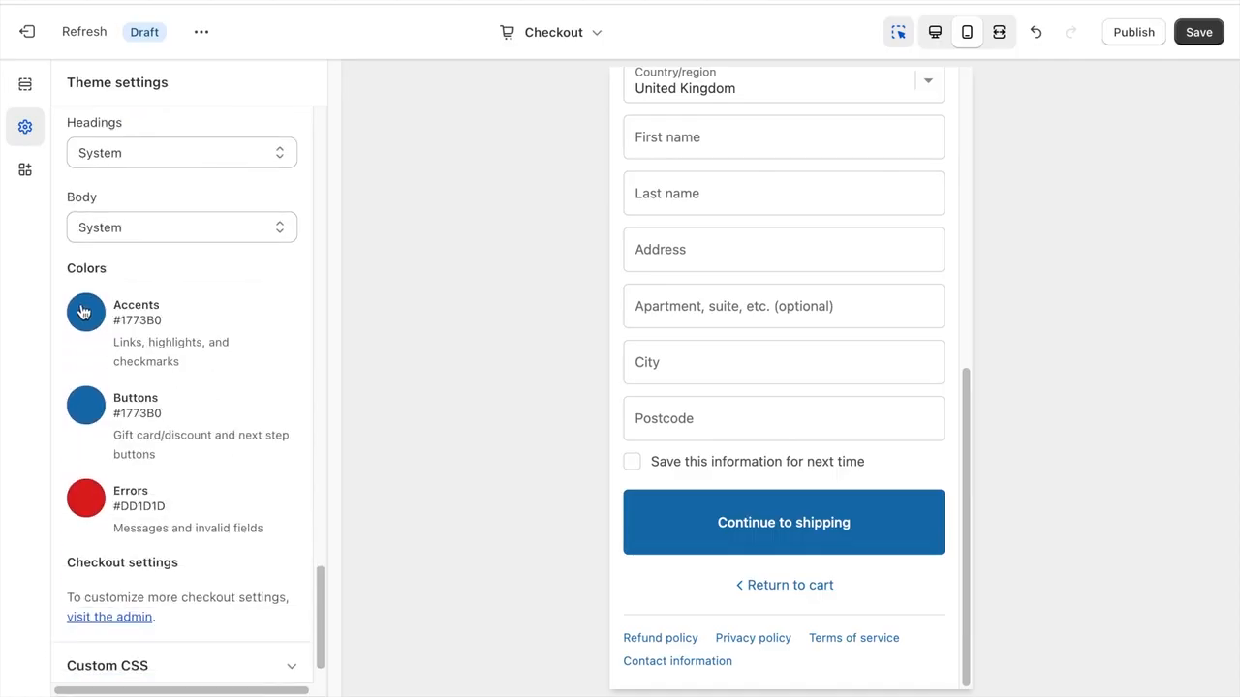
click(87, 312)
click(88, 597)
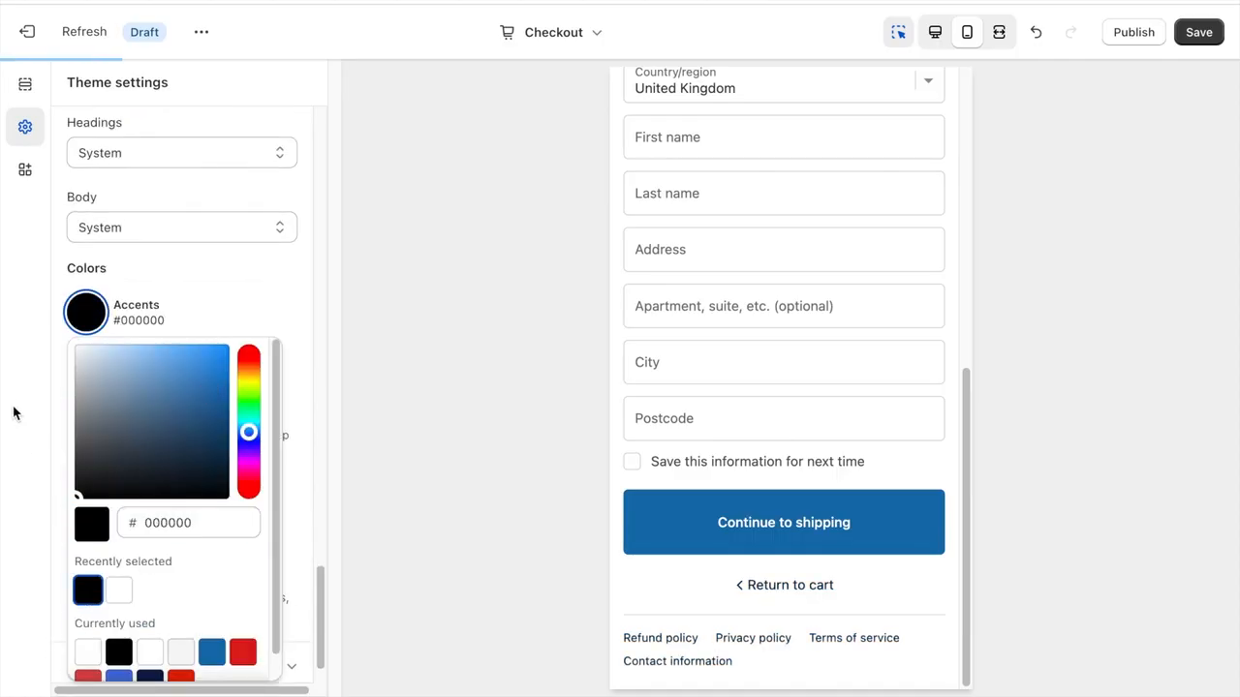
click(87, 405)
click(88, 335)
click(46, 388)
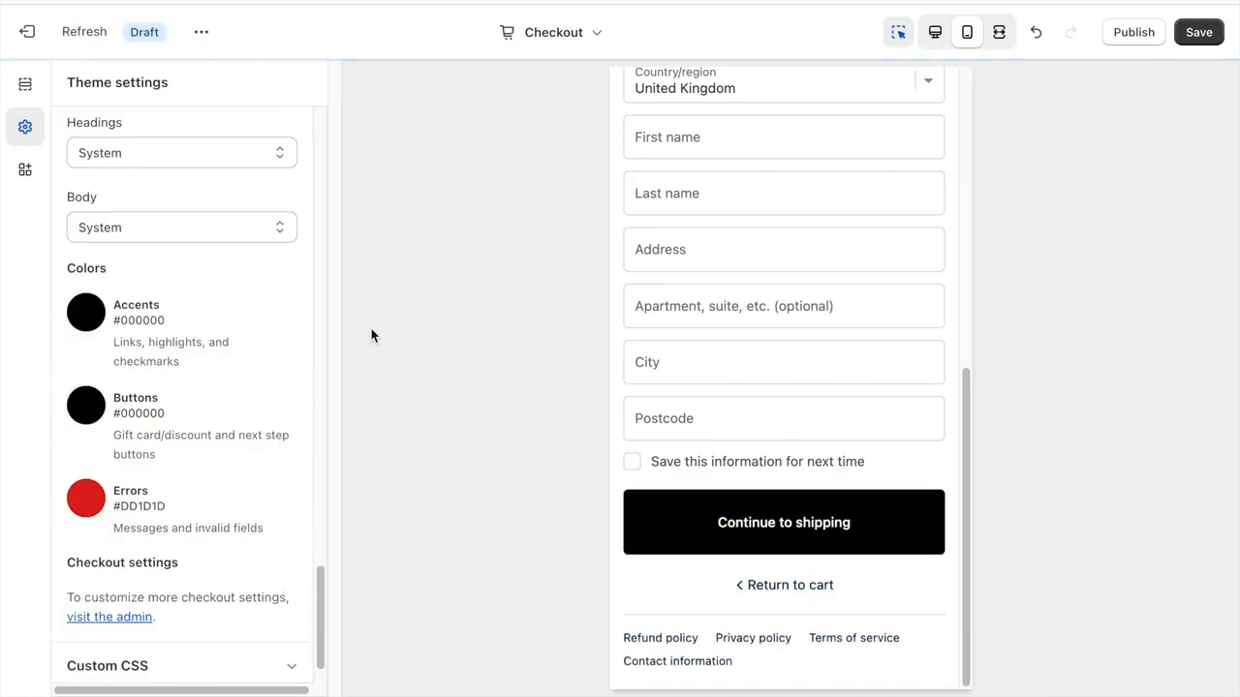
- Check the order summary in the checkout preview, then save and publish the Refresh theme
click(748, 524)
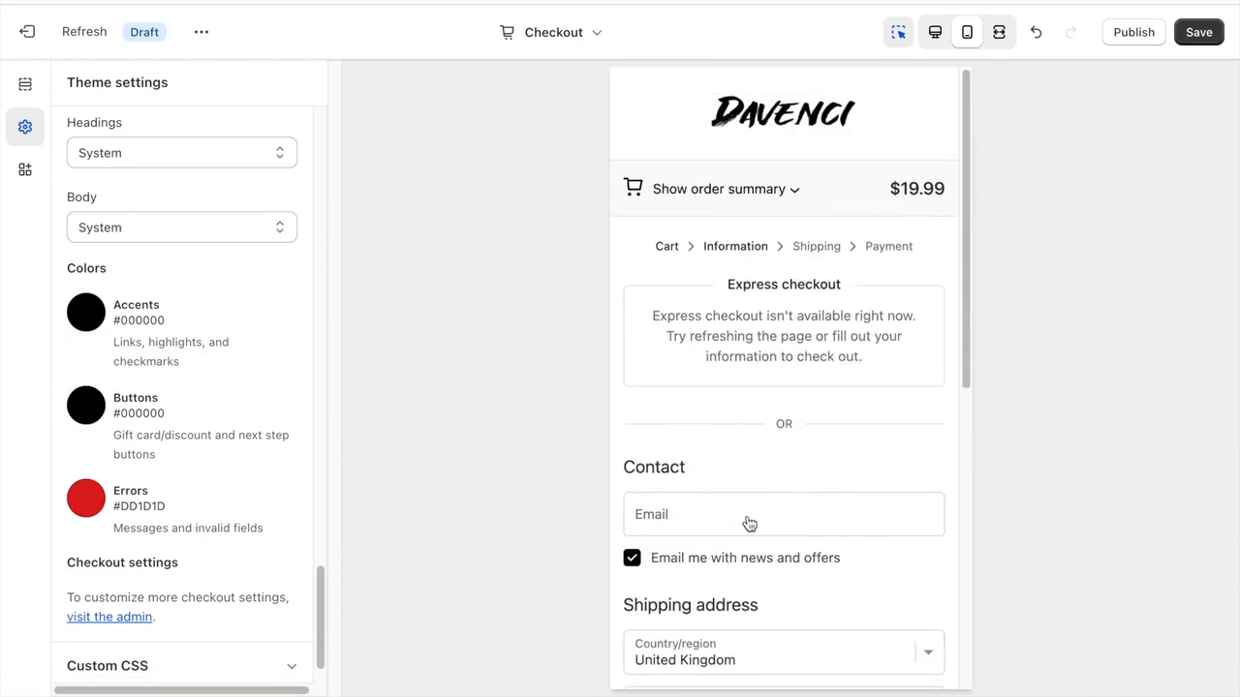
click(791, 198)
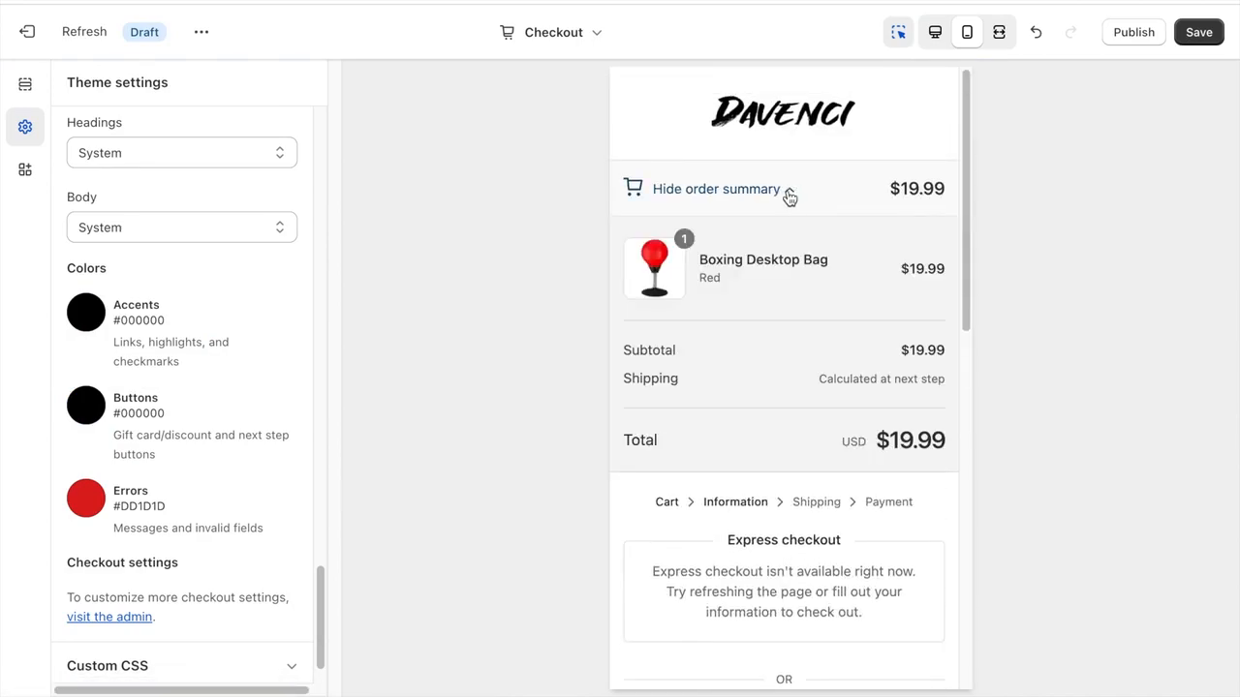
click(790, 198)
scroll(102, 434, down, 1)
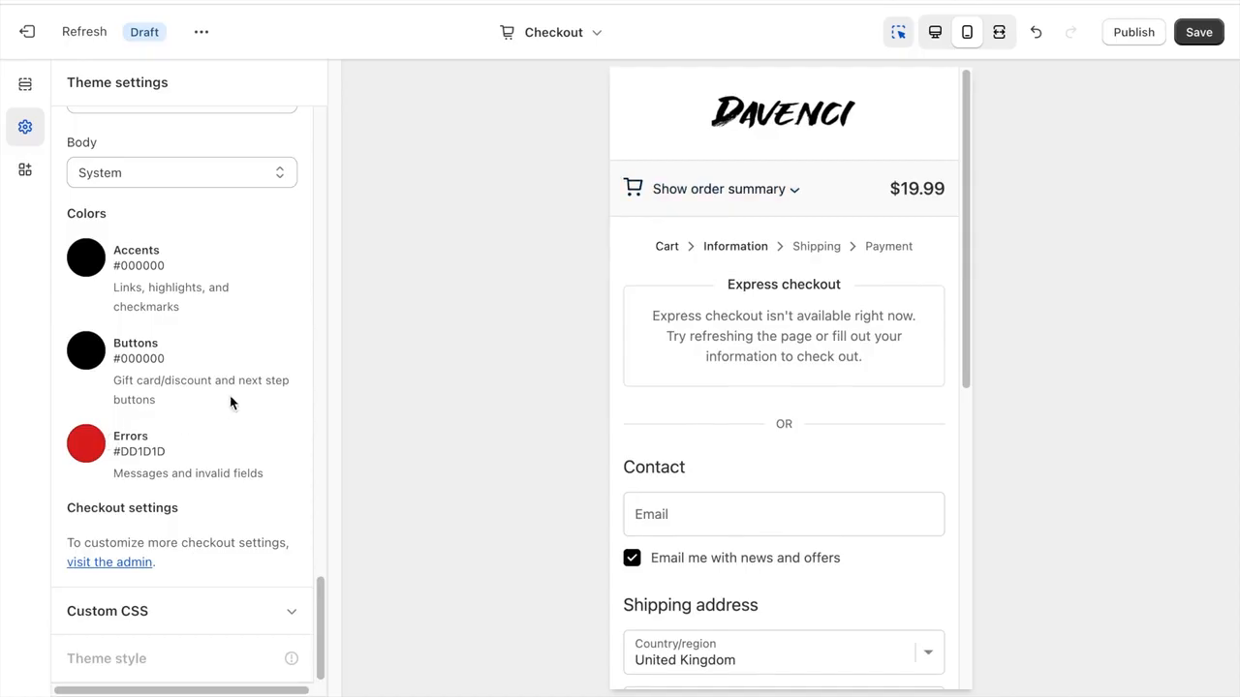
scroll(232, 436, up, 10)
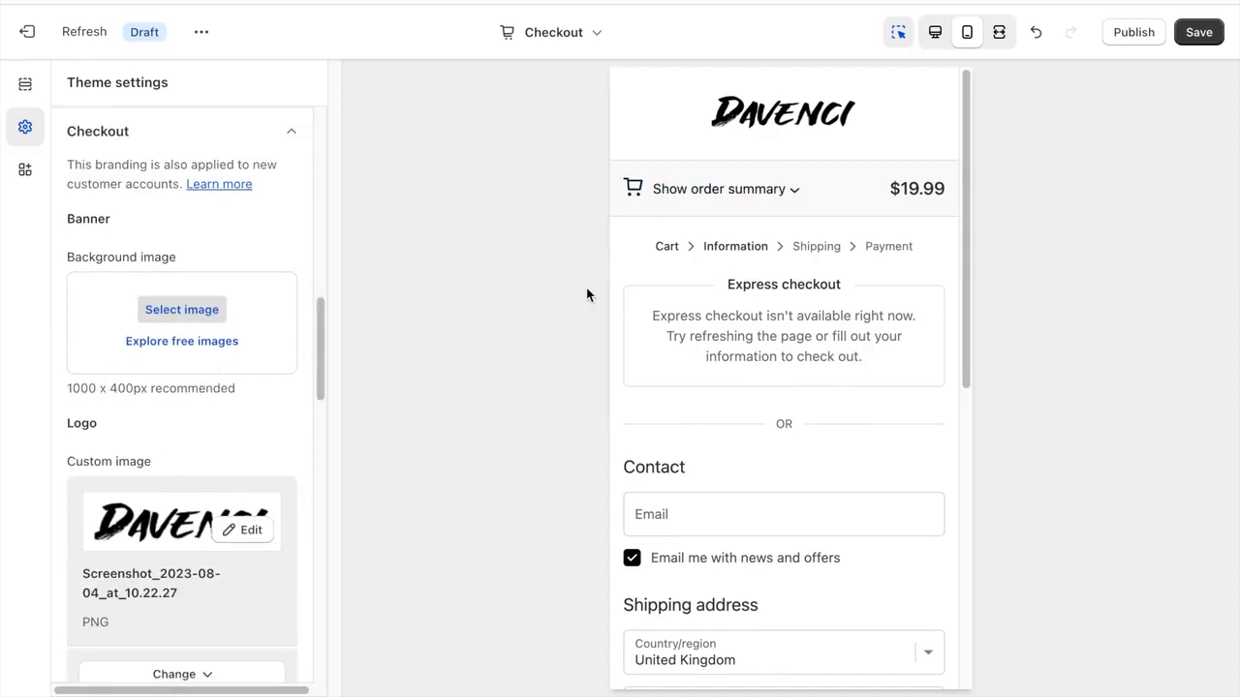
click(1199, 32)
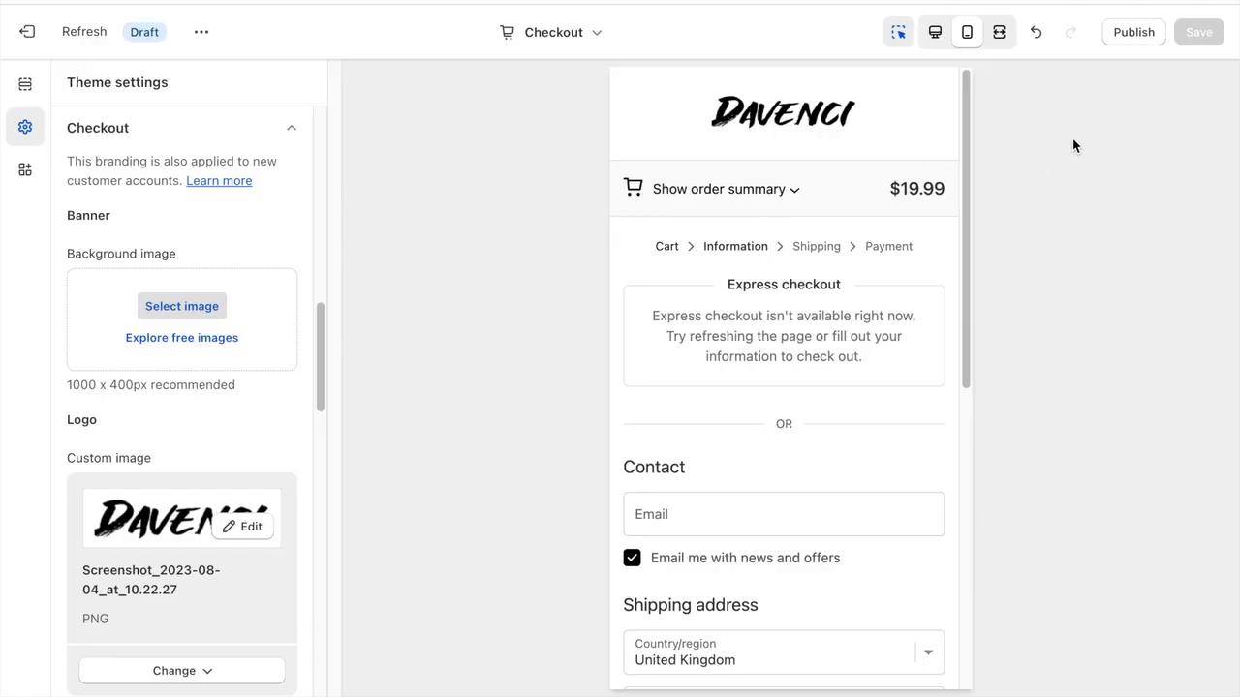
click(1123, 37)
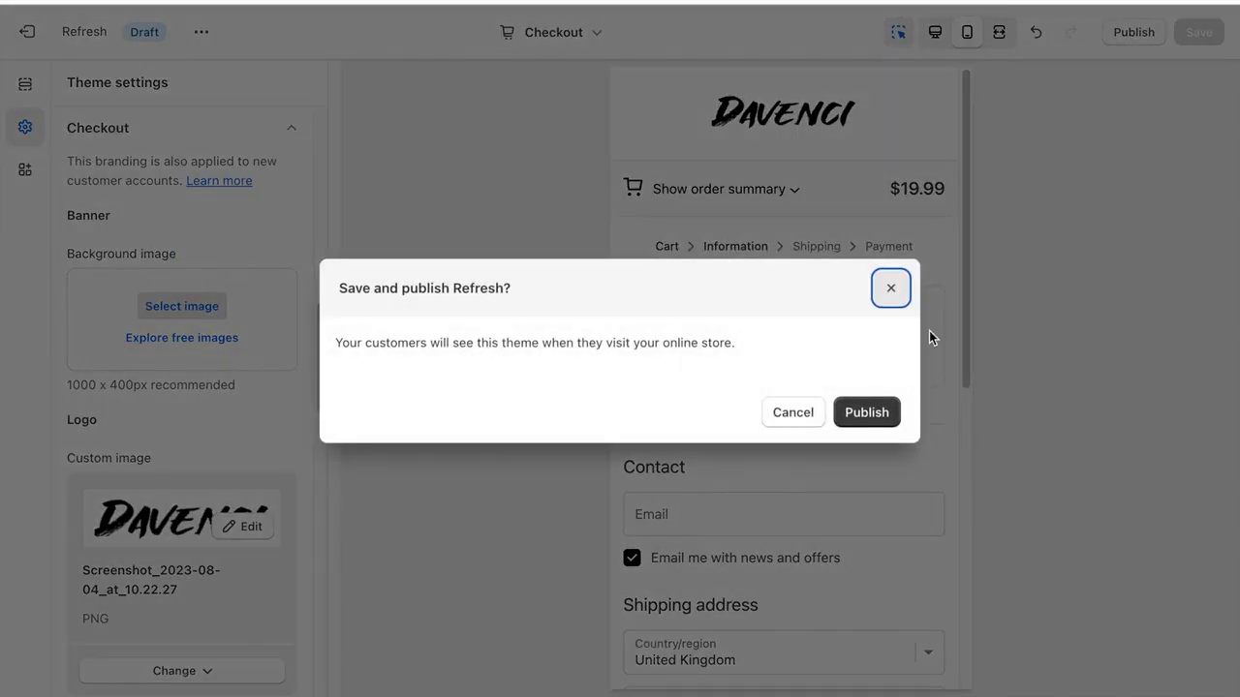
click(874, 411)
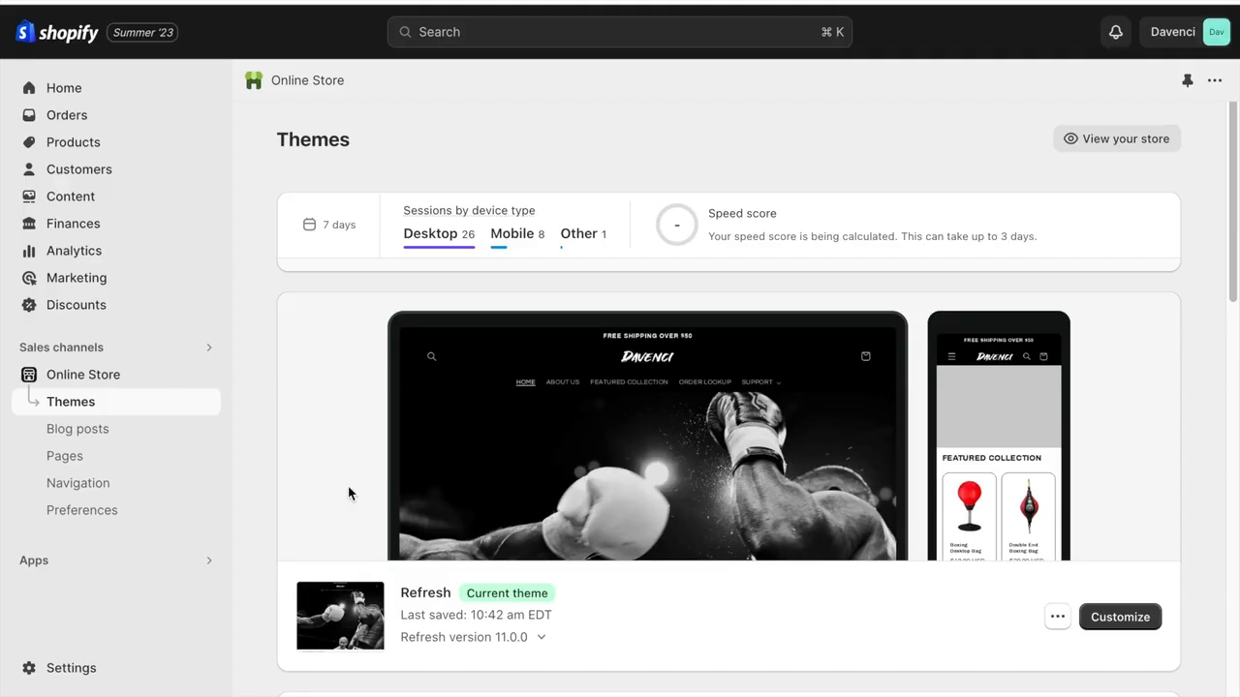
- Open the email template customization in the store's notification settings and add the Davenci logo
click(81, 659)
scroll(152, 601, down, 5)
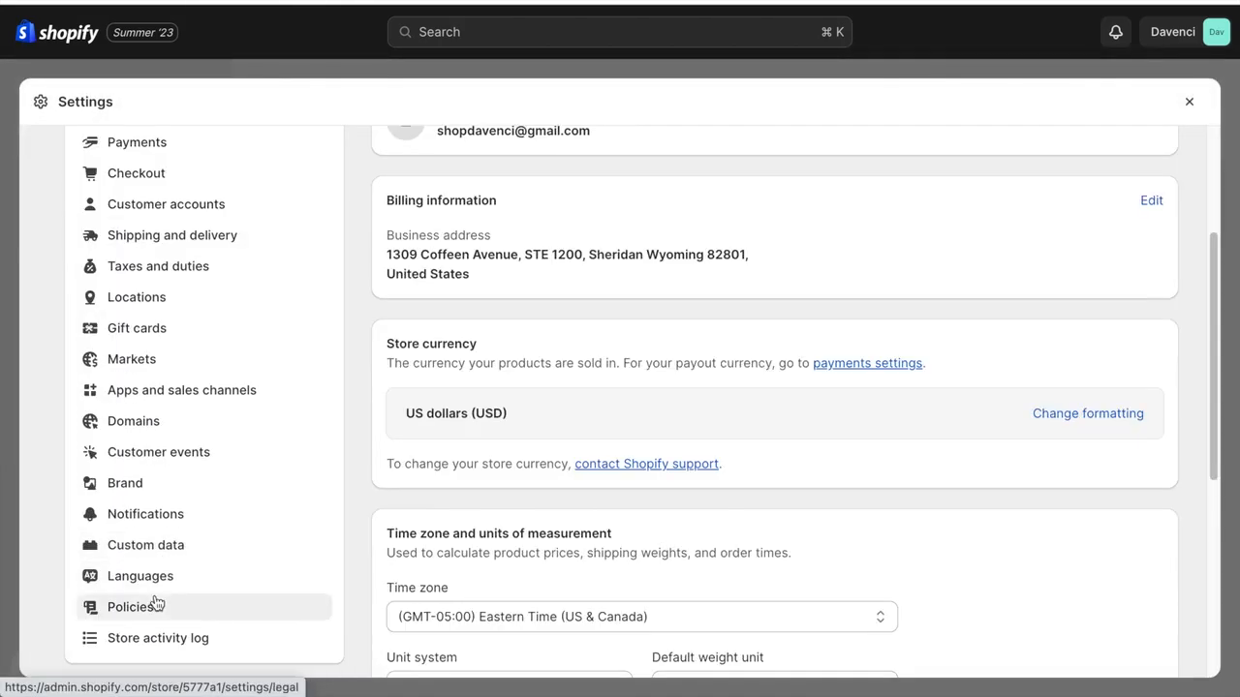
click(155, 516)
click(406, 404)
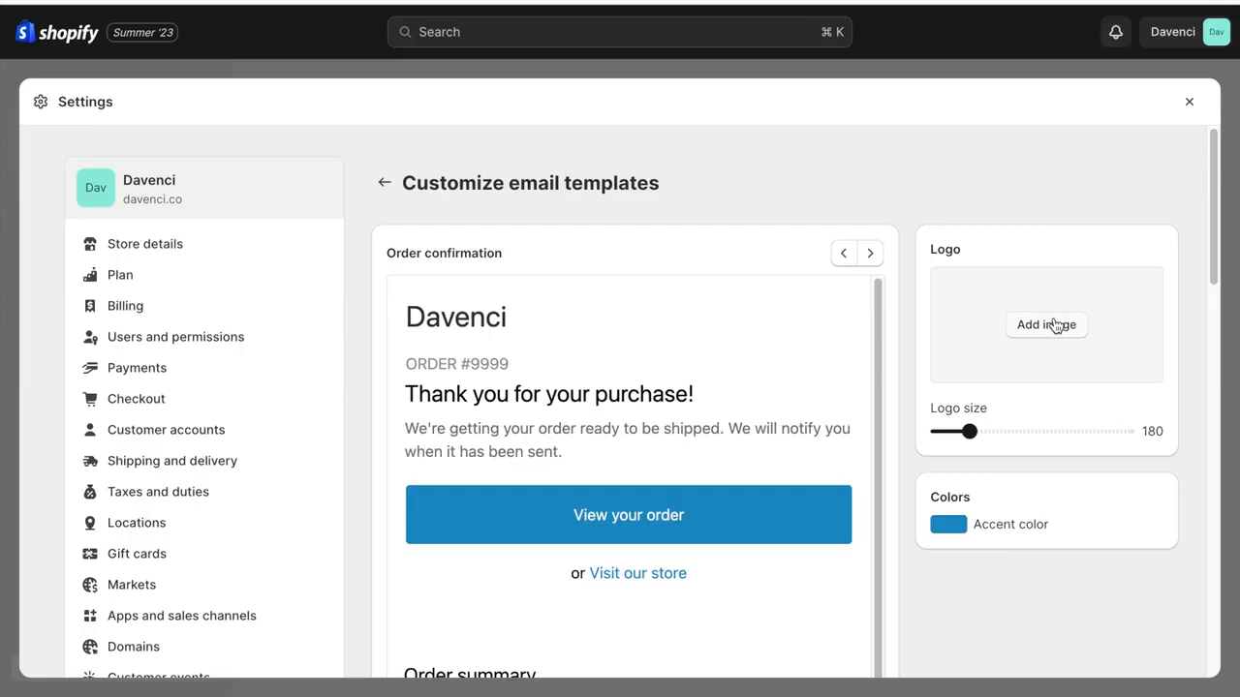
click(1055, 325)
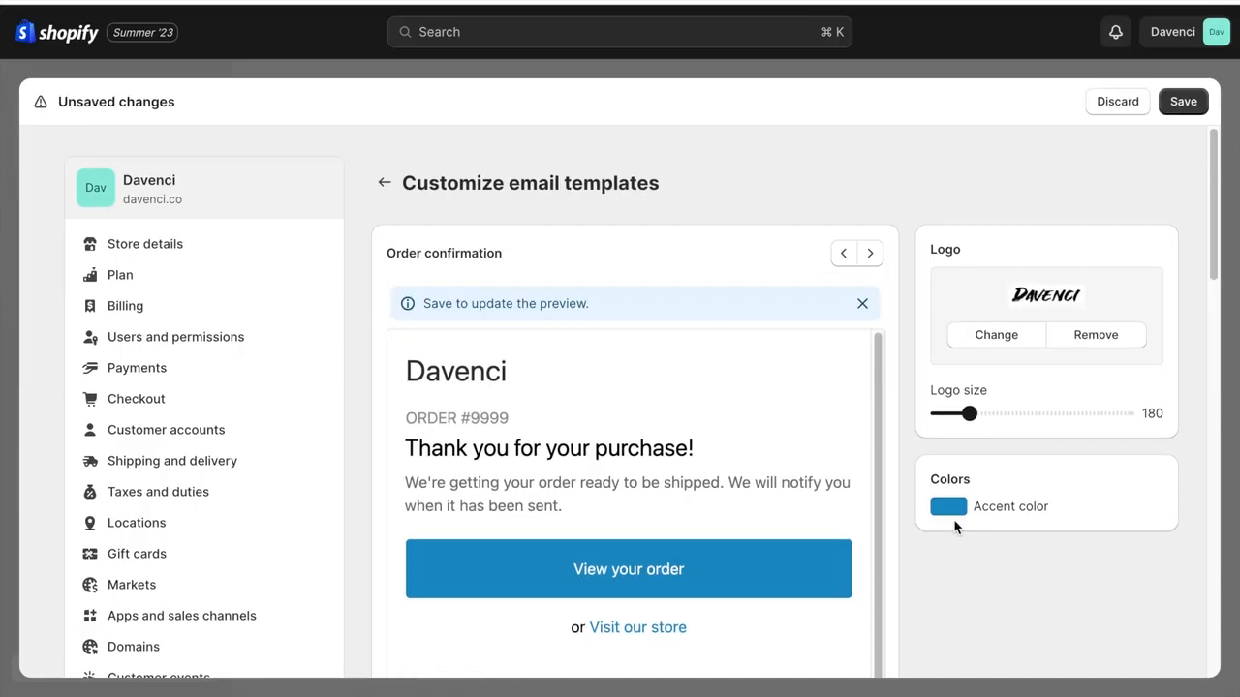
- Set the email templates' accent color to black, save the settings and review the order confirmation preview
click(954, 509)
drag(948, 431, 901, 491)
click(894, 488)
click(1186, 104)
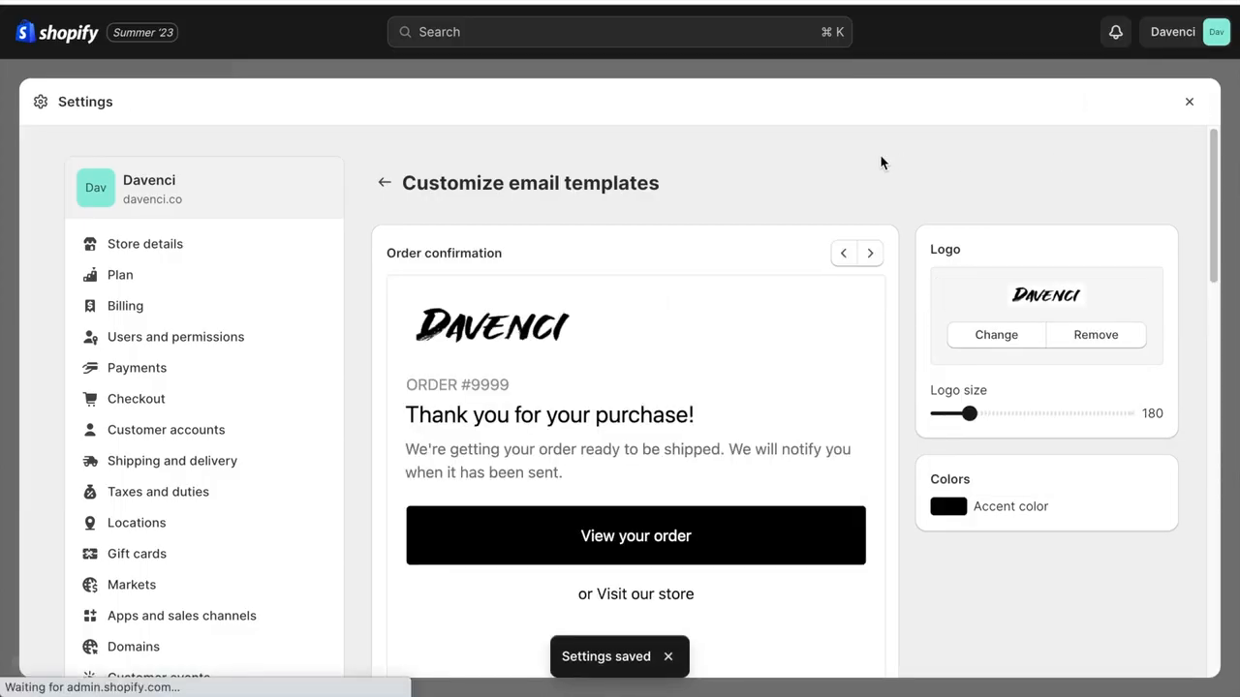
scroll(879, 161, down, 1)
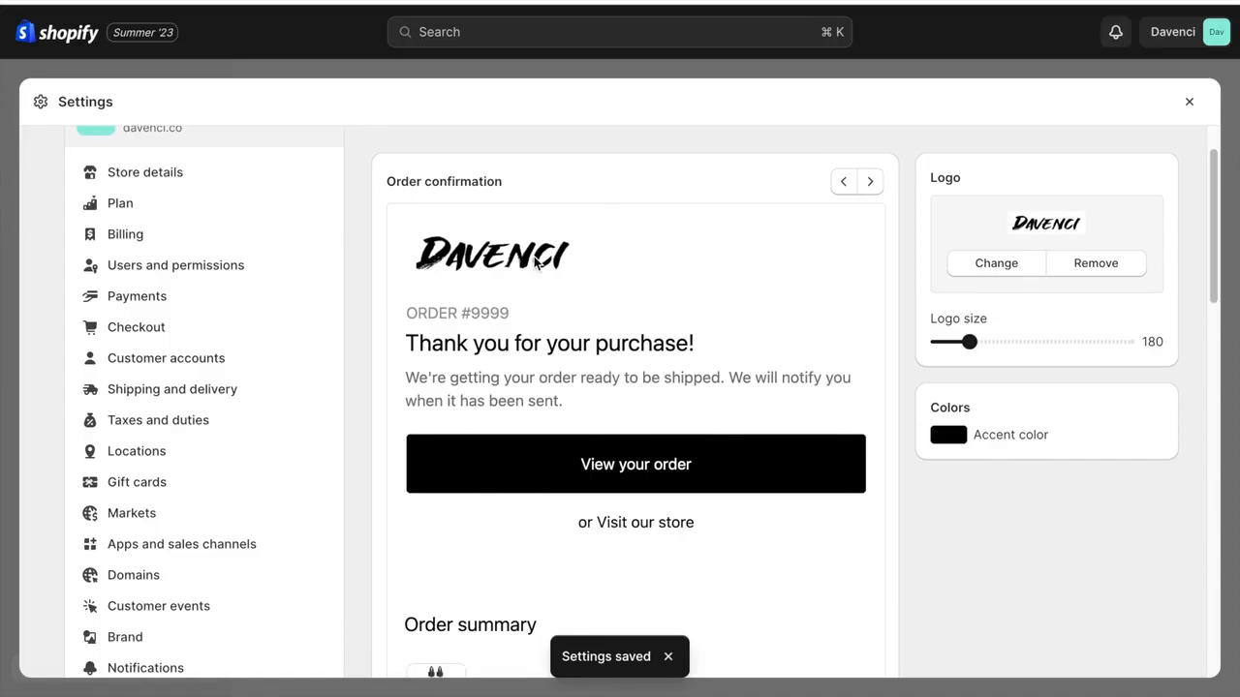